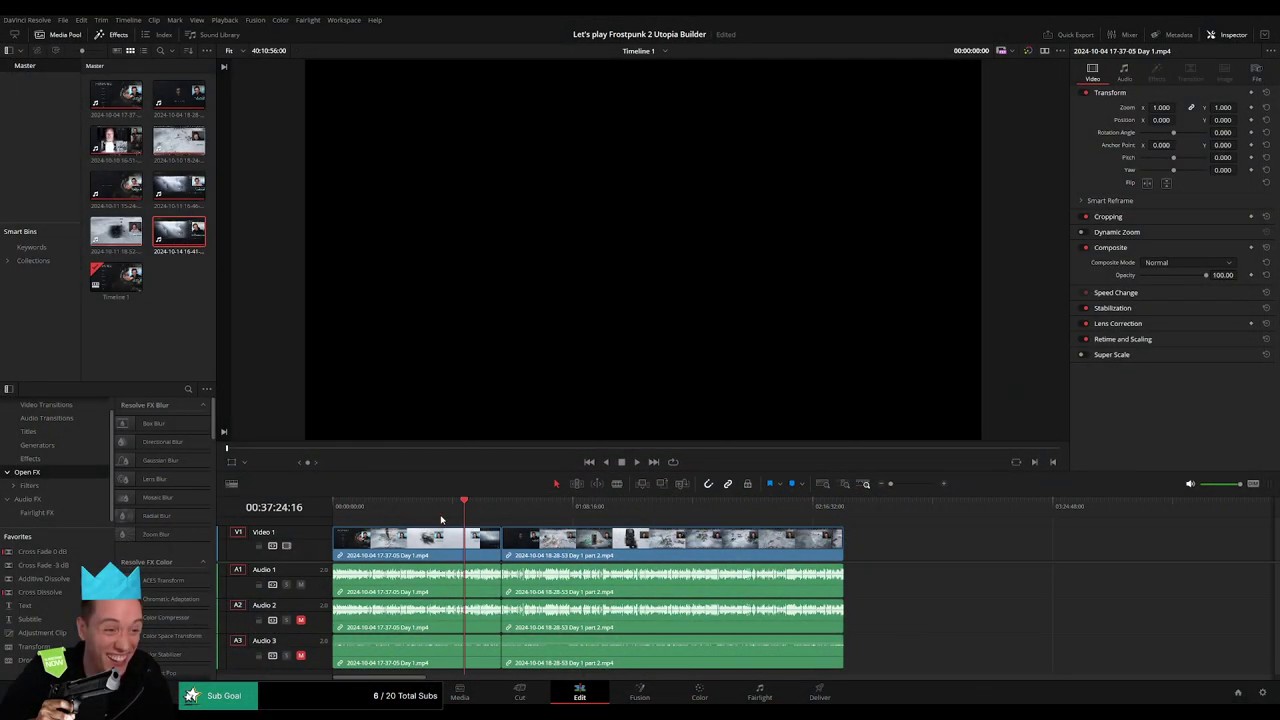
Play Timeline 1 from its very start through the two Day 1 clips
{"action": "key", "text": "Home"}
{"action": "key", "text": "space"}
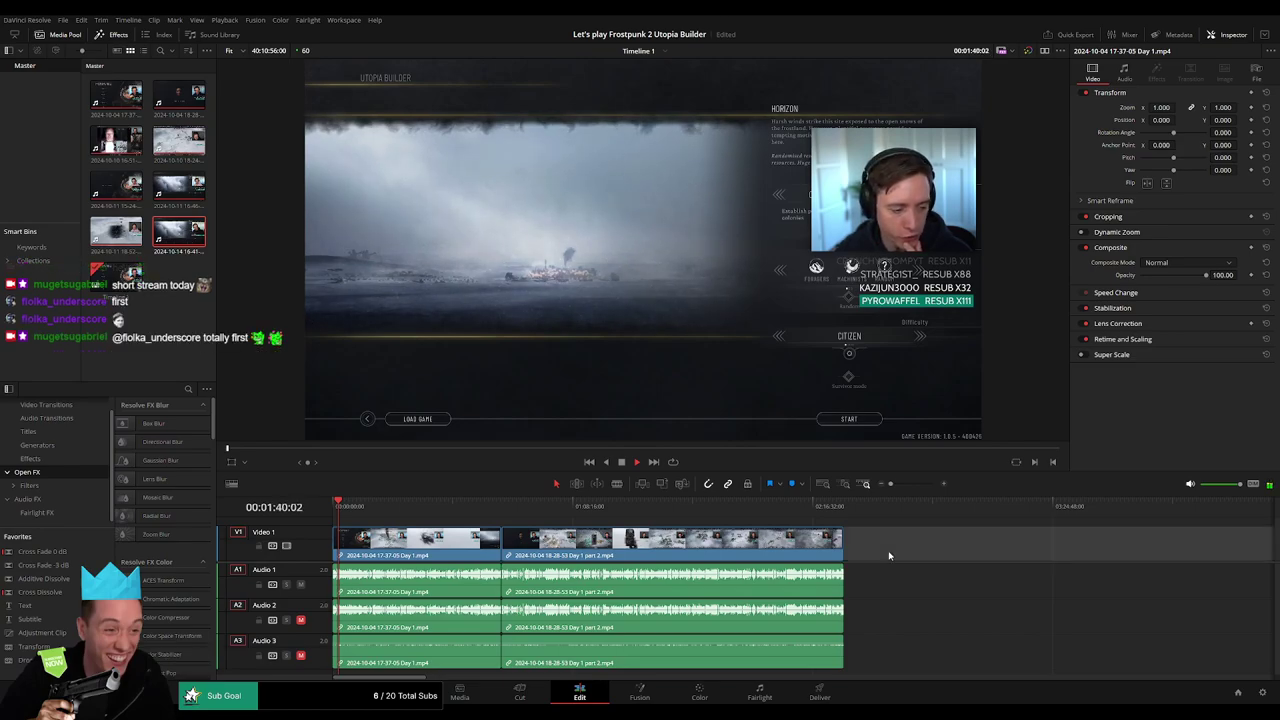
Zoom the timeline in and play from around 00:44:41
{"action": "mouse_move", "coordinate": [891, 484]}
{"action": "left_mouse_down"}
{"action": "mouse_move", "coordinate": [904, 486]}
{"action": "mouse_move", "coordinate": [884, 488]}
{"action": "left_mouse_up"}
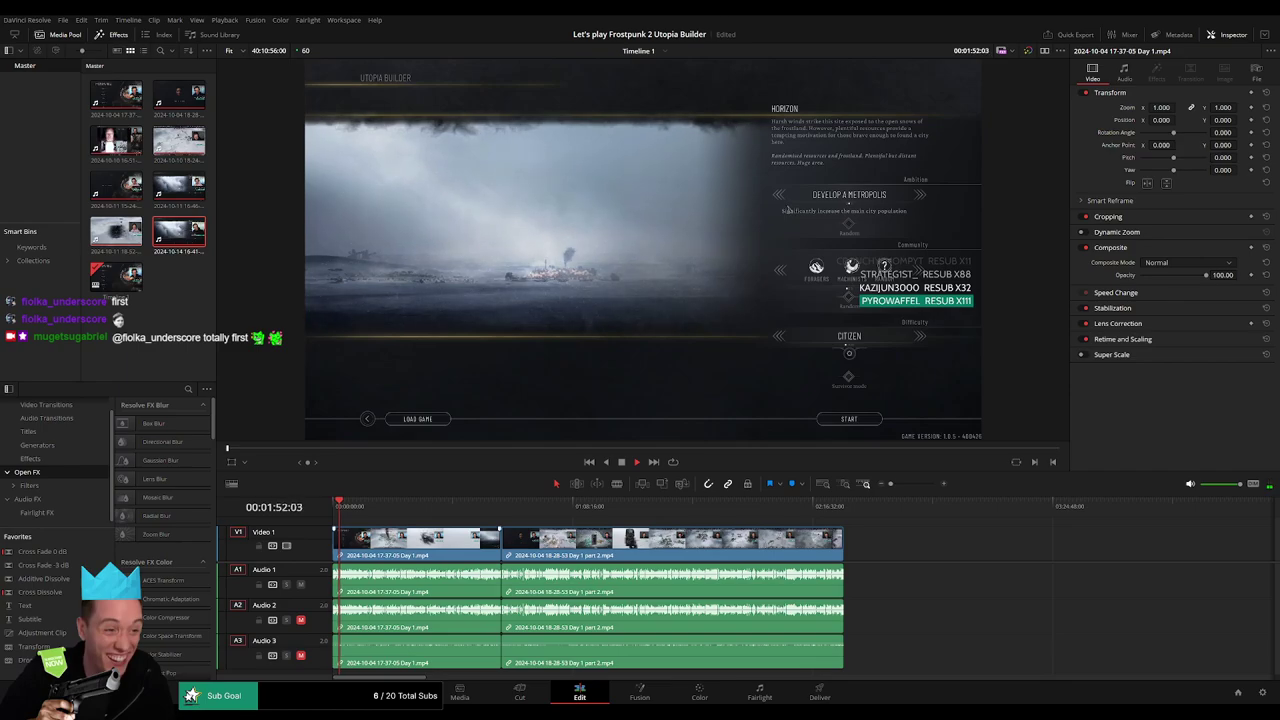
{"action": "left_click_drag", "start_coordinate": [363, 522], "coordinate": [466, 522]}
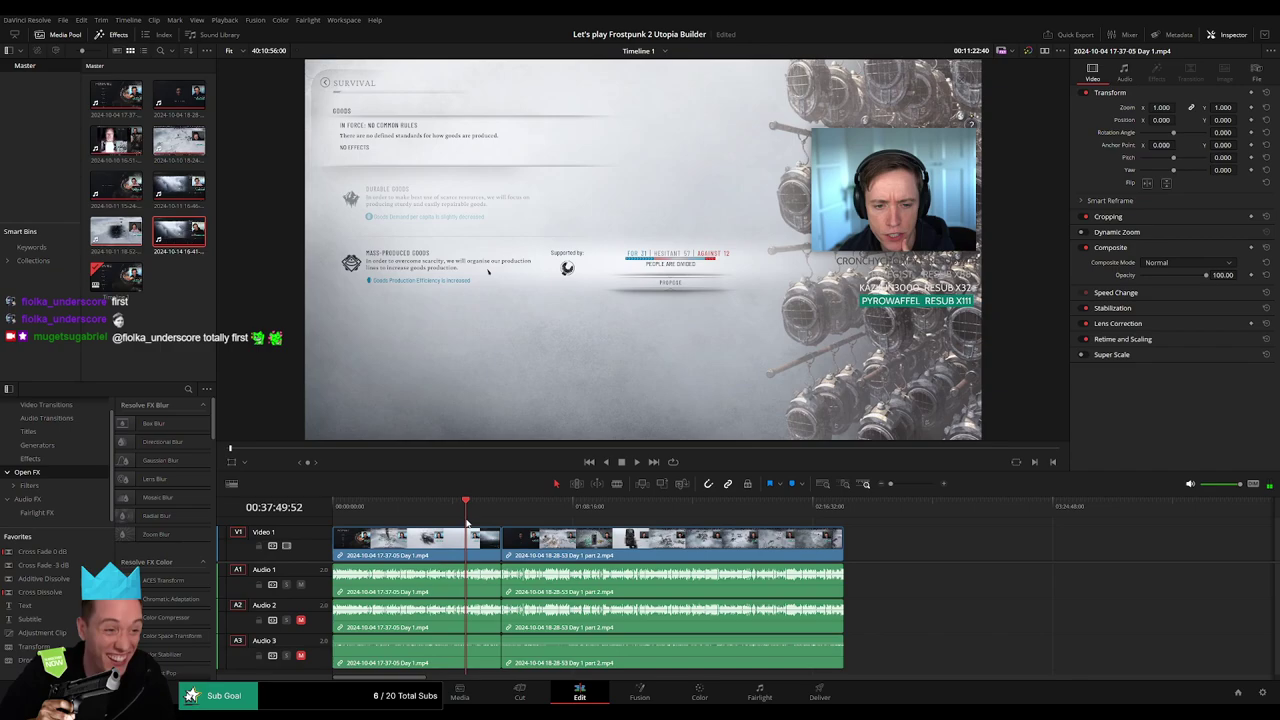
{"action": "left_click", "coordinate": [491, 514]}
{"action": "key", "text": "space"}
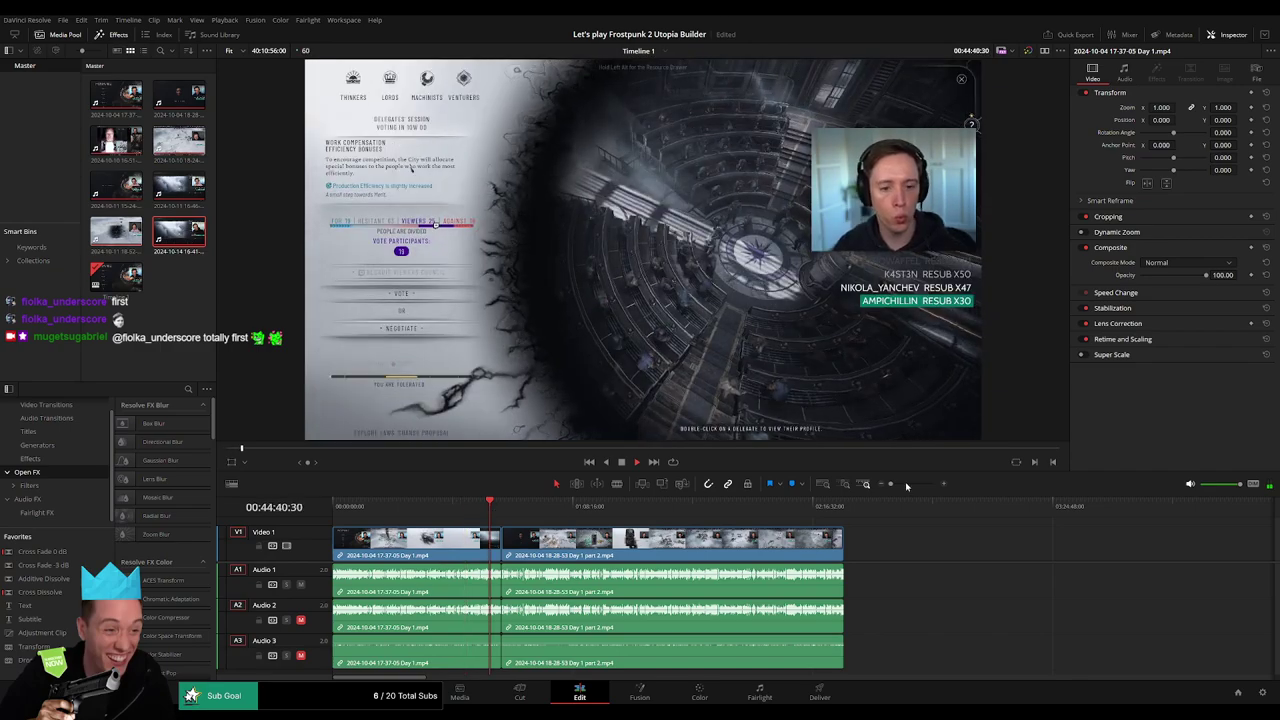
Zoom in on the end of Day 1 and play it from about 00:47:46
{"action": "left_click_drag", "start_coordinate": [890, 484], "coordinate": [907, 485]}
{"action": "left_click_drag", "start_coordinate": [1102, 506], "coordinate": [1188, 506]}
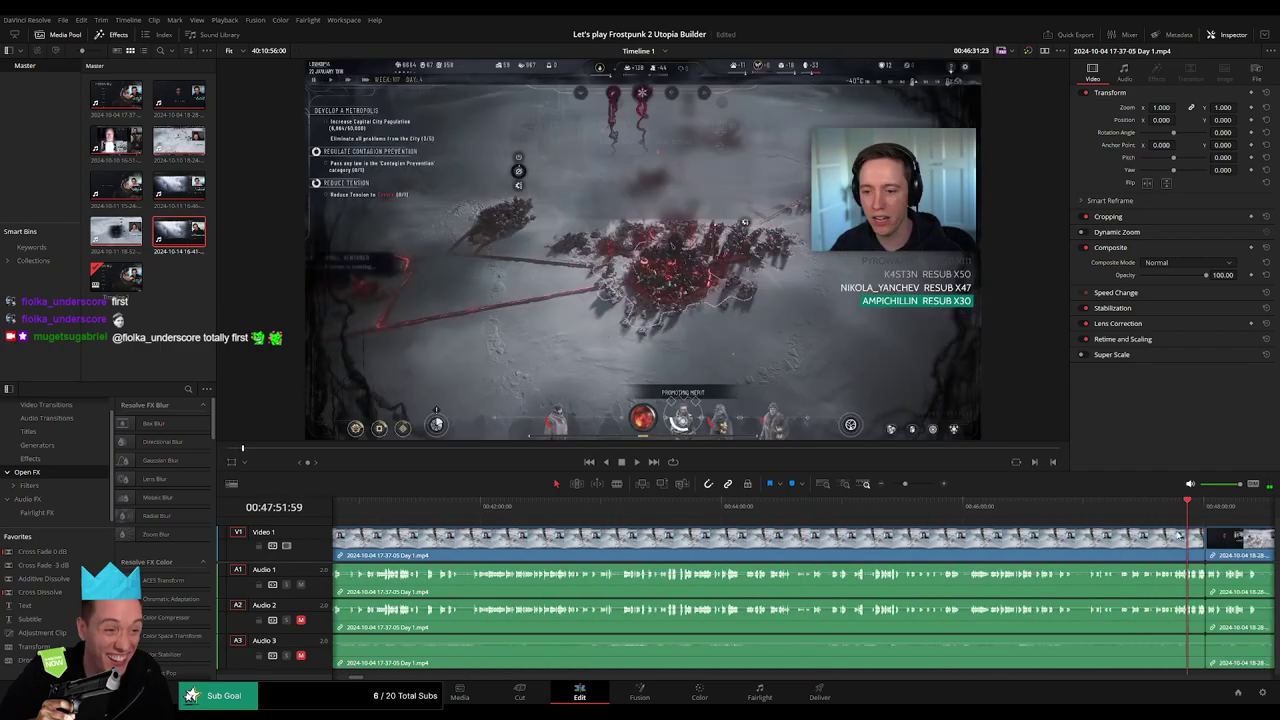
{"action": "left_click_drag", "start_coordinate": [905, 484], "coordinate": [915, 484]}
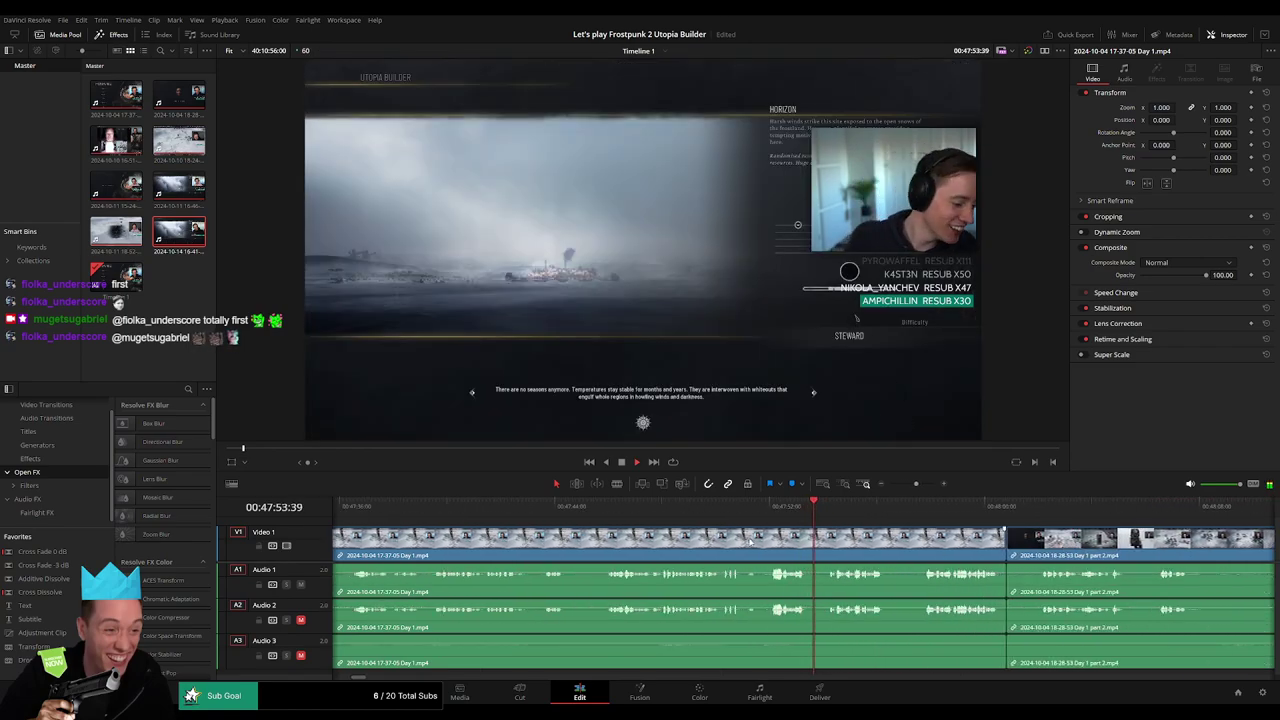
{"action": "left_click", "coordinate": [608, 508]}
{"action": "key", "text": "space"}
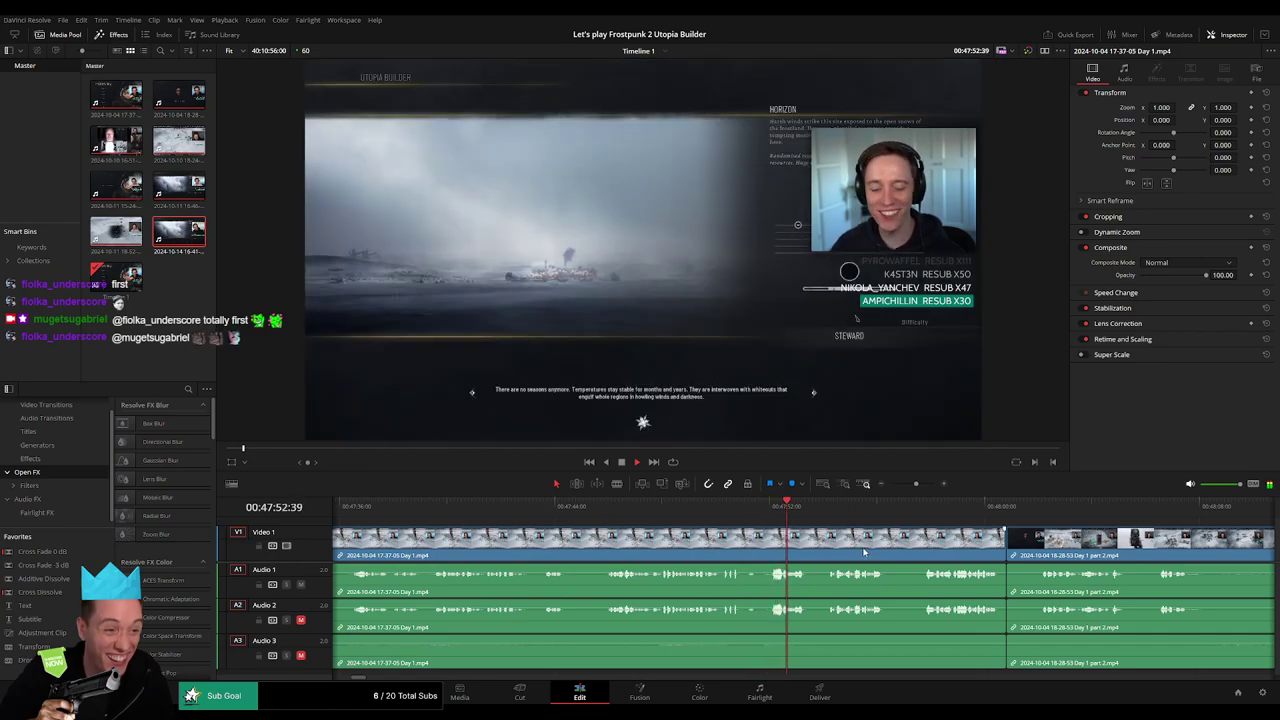
{"action": "scroll", "coordinate": [508, 537], "scroll_direction": "right", "scroll_amount": 3}
Ripple-trim the Day 1 tail at its cut so part 2 starts earlier
{"action": "left_click", "coordinate": [714, 610]}
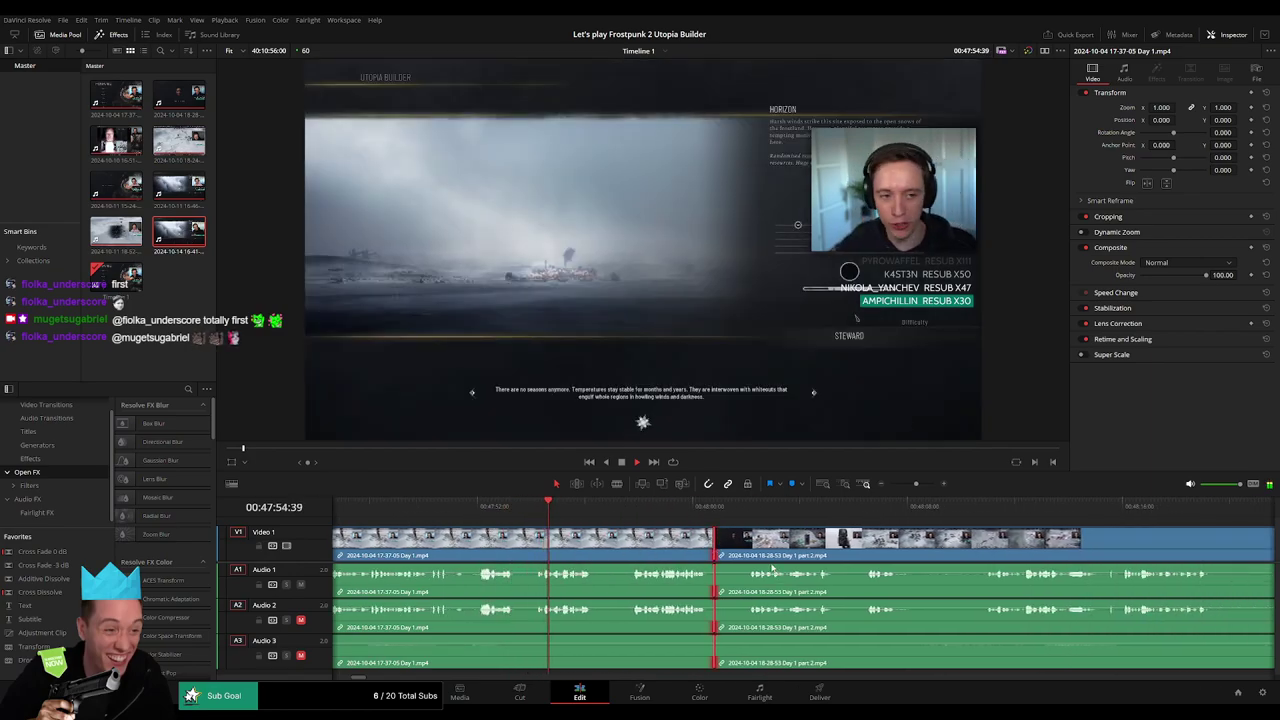
{"action": "key", "text": "shift+comma"}
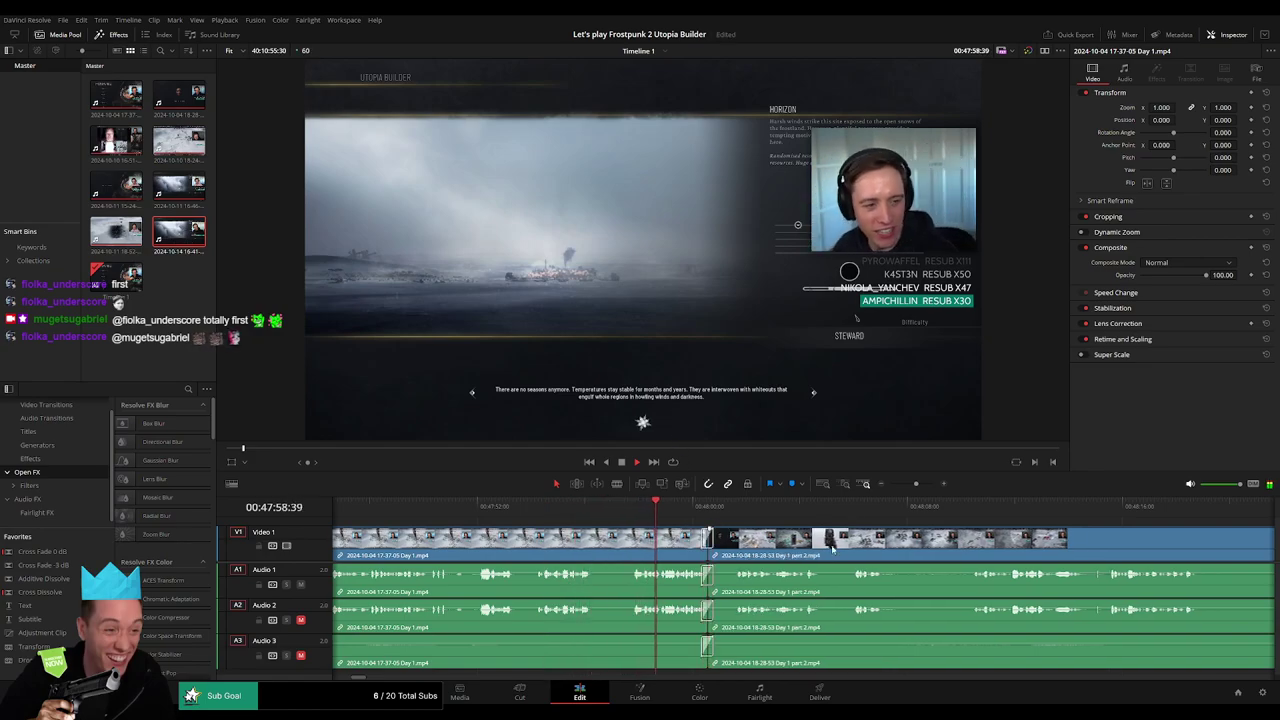
{"action": "scroll", "coordinate": [700, 537], "scroll_direction": "right", "scroll_amount": 3}
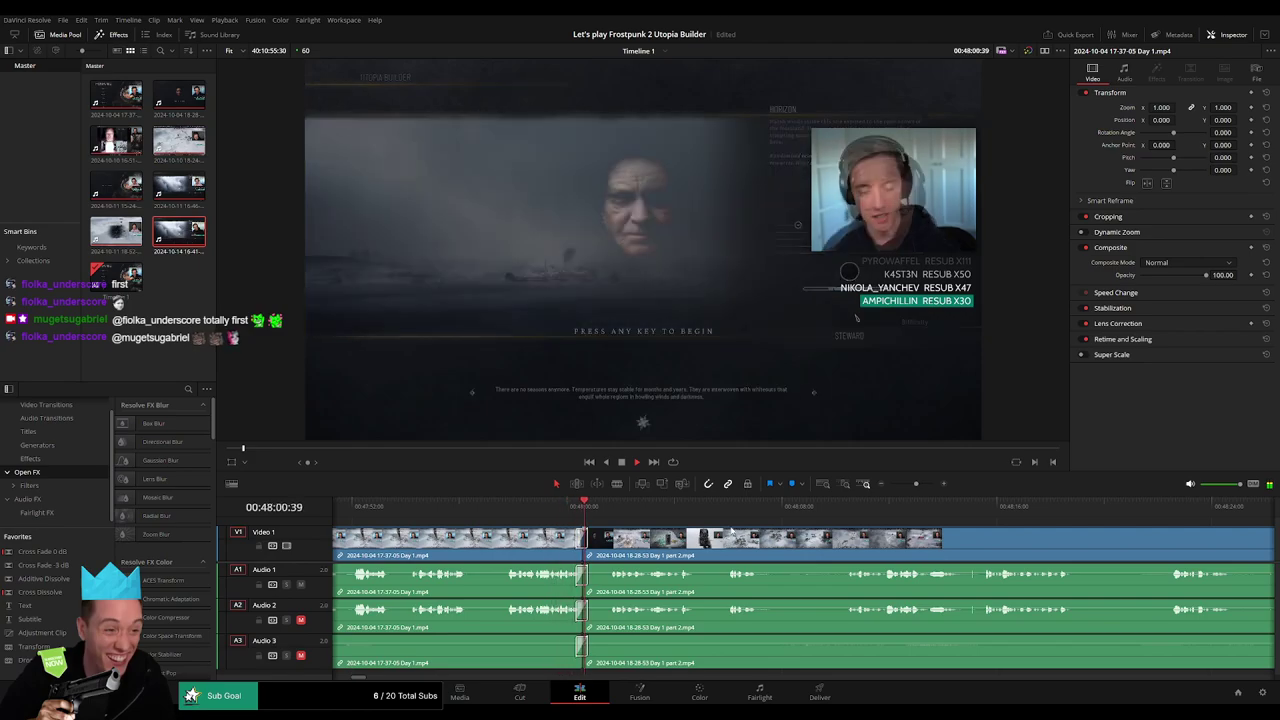
Zoom the timeline far out and skim into Day 1 part 2 to about 00:57:53
{"action": "left_click_drag", "start_coordinate": [917, 484], "coordinate": [898, 484]}
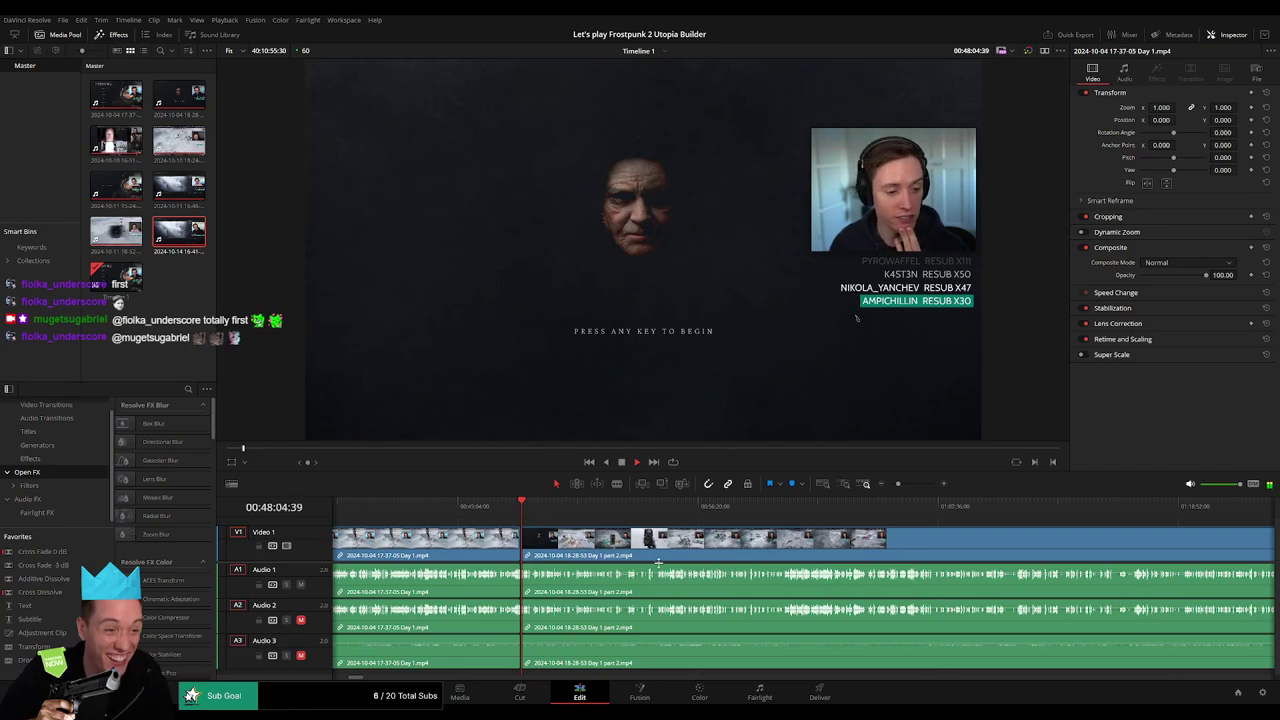
{"action": "scroll", "coordinate": [659, 563], "scroll_direction": "right", "scroll_amount": 3}
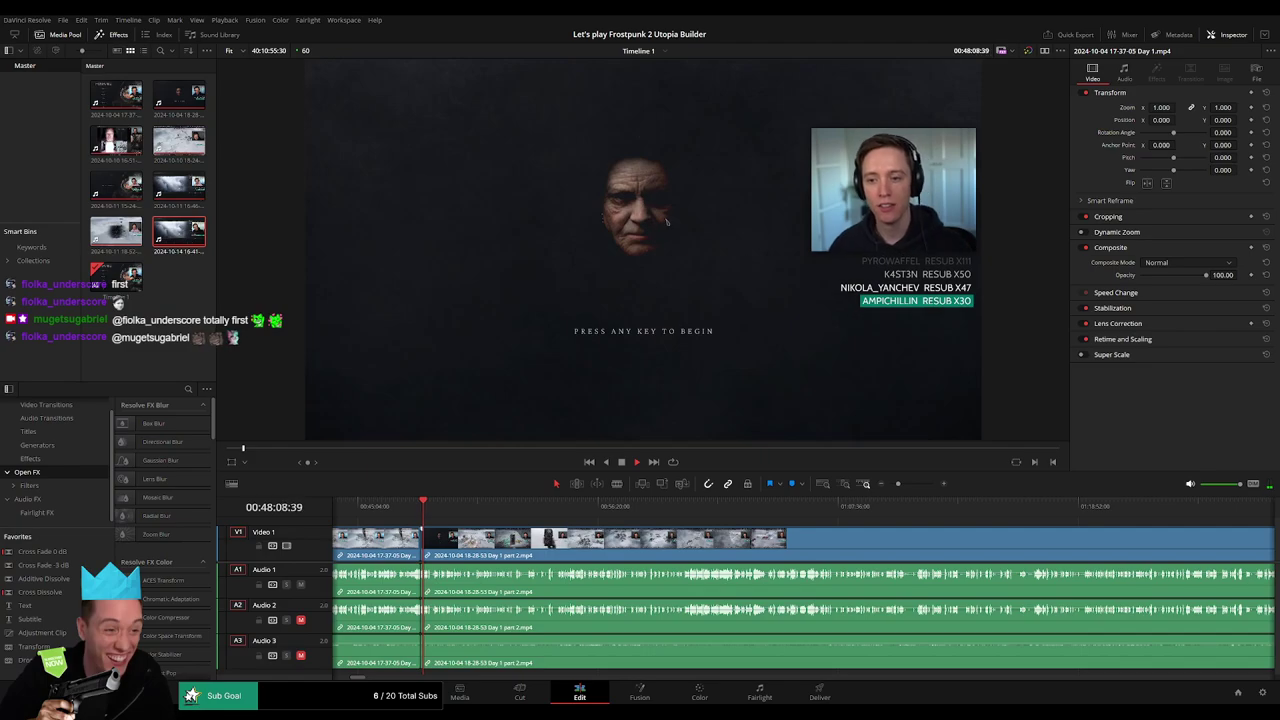
{"action": "mouse_move", "coordinate": [536, 505]}
{"action": "left_mouse_down"}
{"action": "mouse_move", "coordinate": [501, 505]}
{"action": "mouse_move", "coordinate": [615, 515]}
{"action": "left_mouse_up"}
{"action": "left_click_drag", "start_coordinate": [619, 516], "coordinate": [633, 517]}
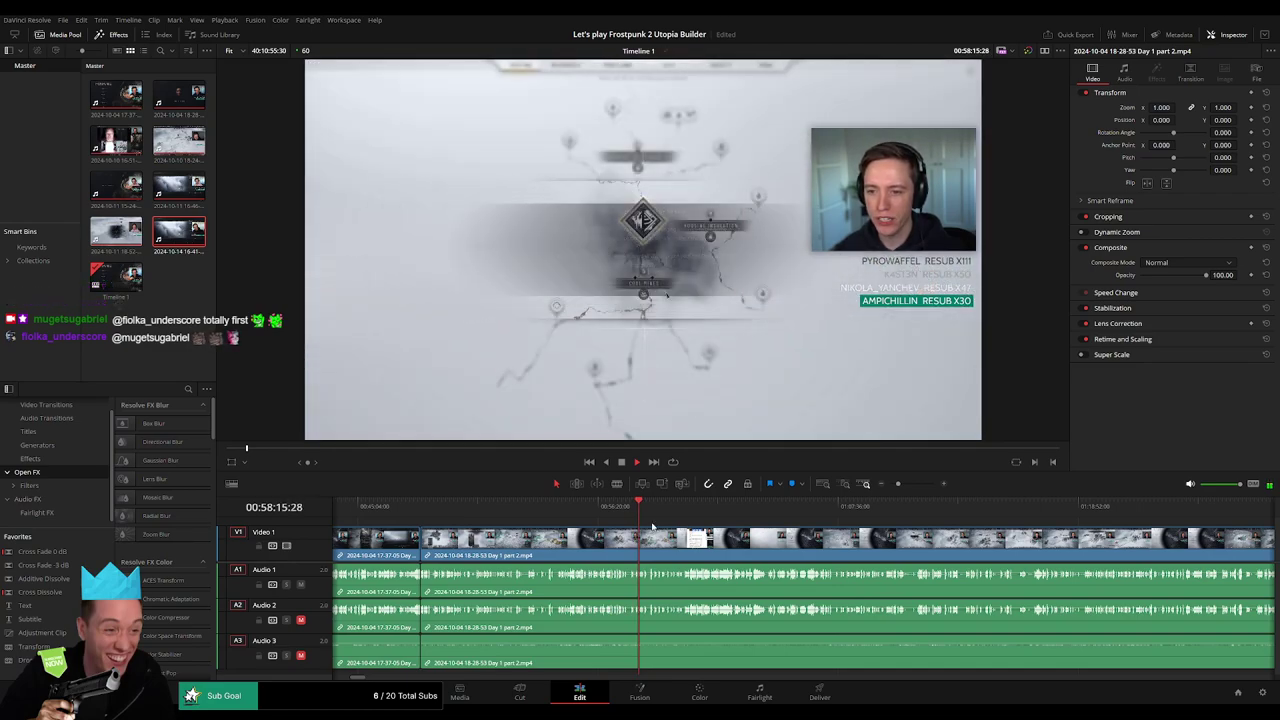
Zoom in and review the footage between about 00:57:54 and 00:58:06
{"action": "left_click_drag", "start_coordinate": [901, 487], "coordinate": [912, 485]}
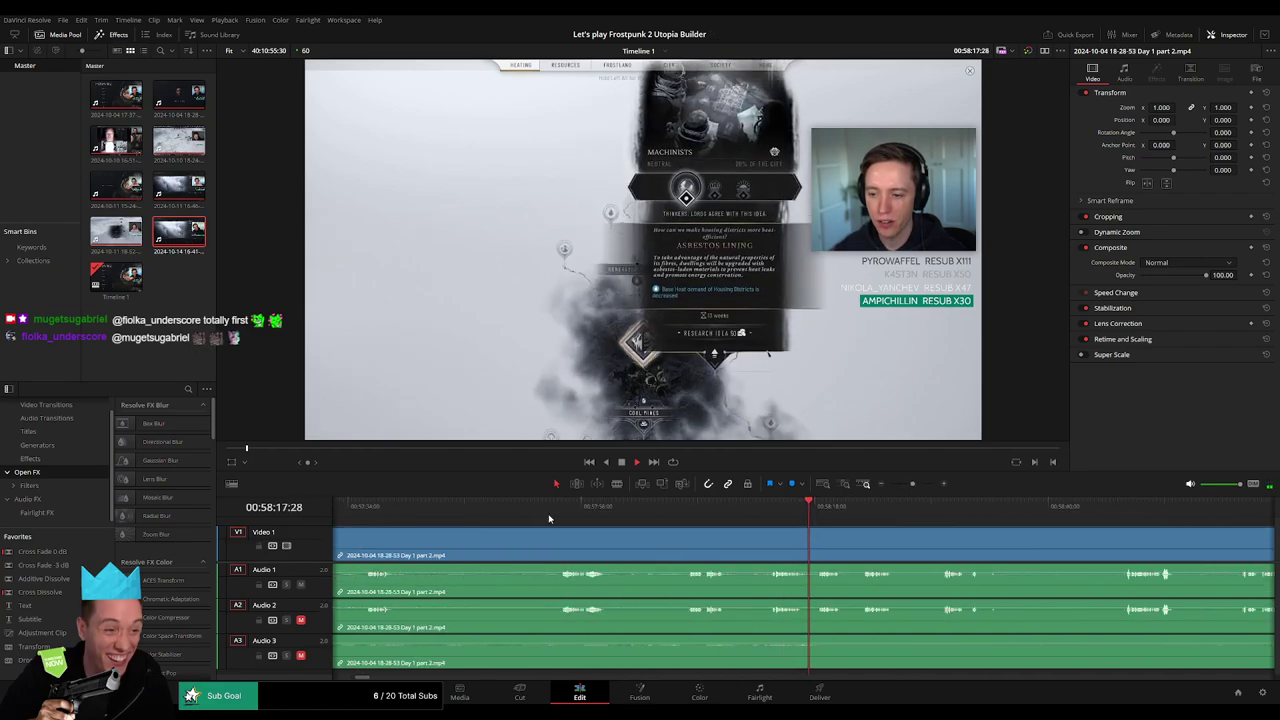
{"action": "left_click", "coordinate": [565, 506]}
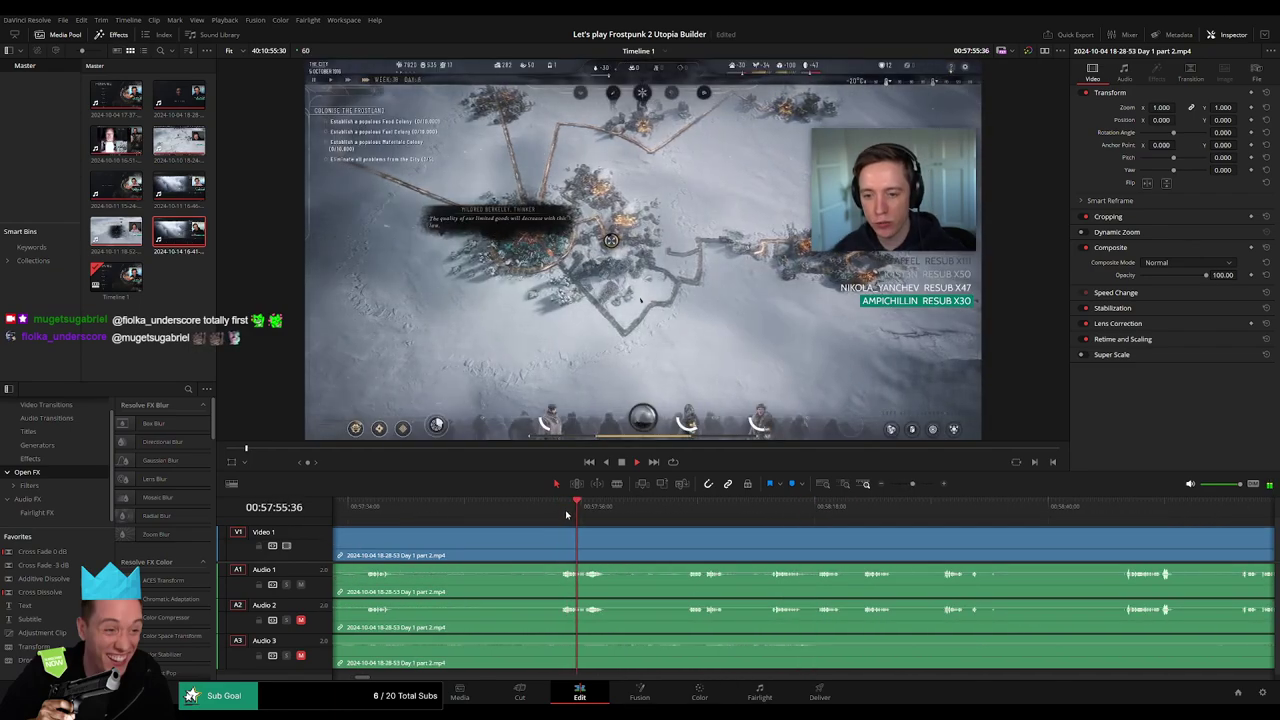
{"action": "left_click", "coordinate": [682, 506]}
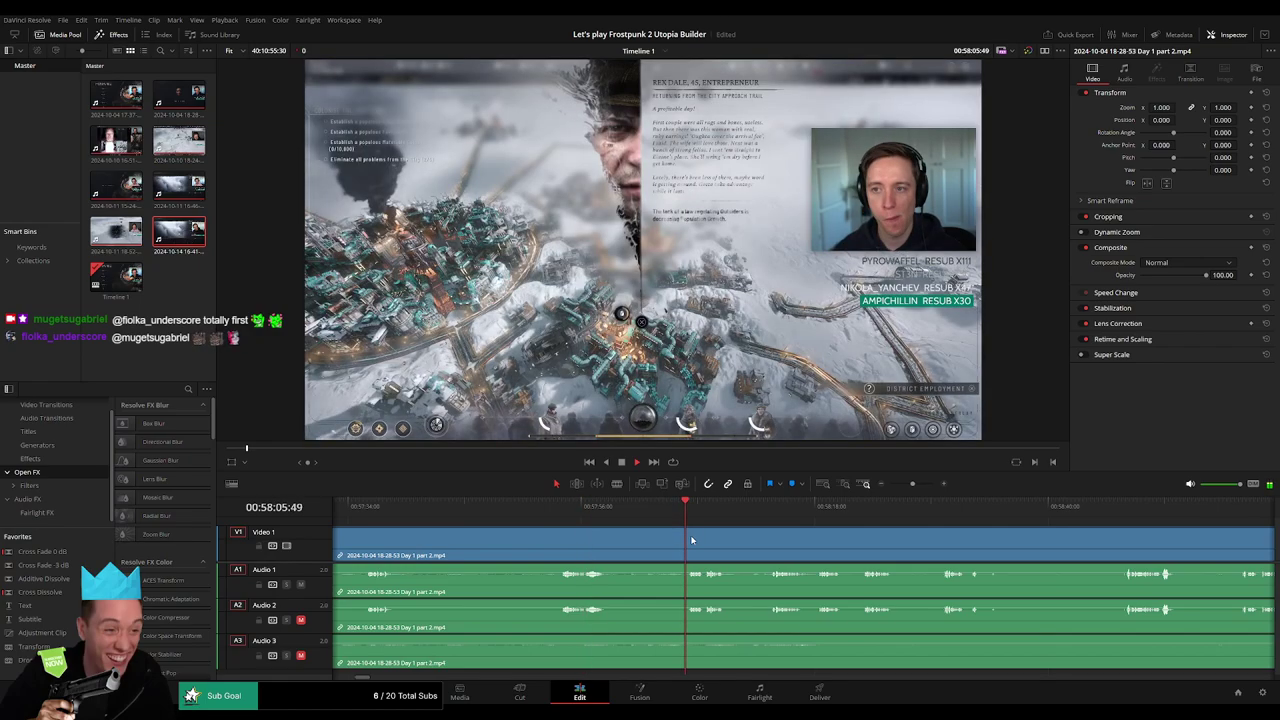
{"action": "scroll", "coordinate": [790, 538], "scroll_direction": "up", "scroll_amount": 2}
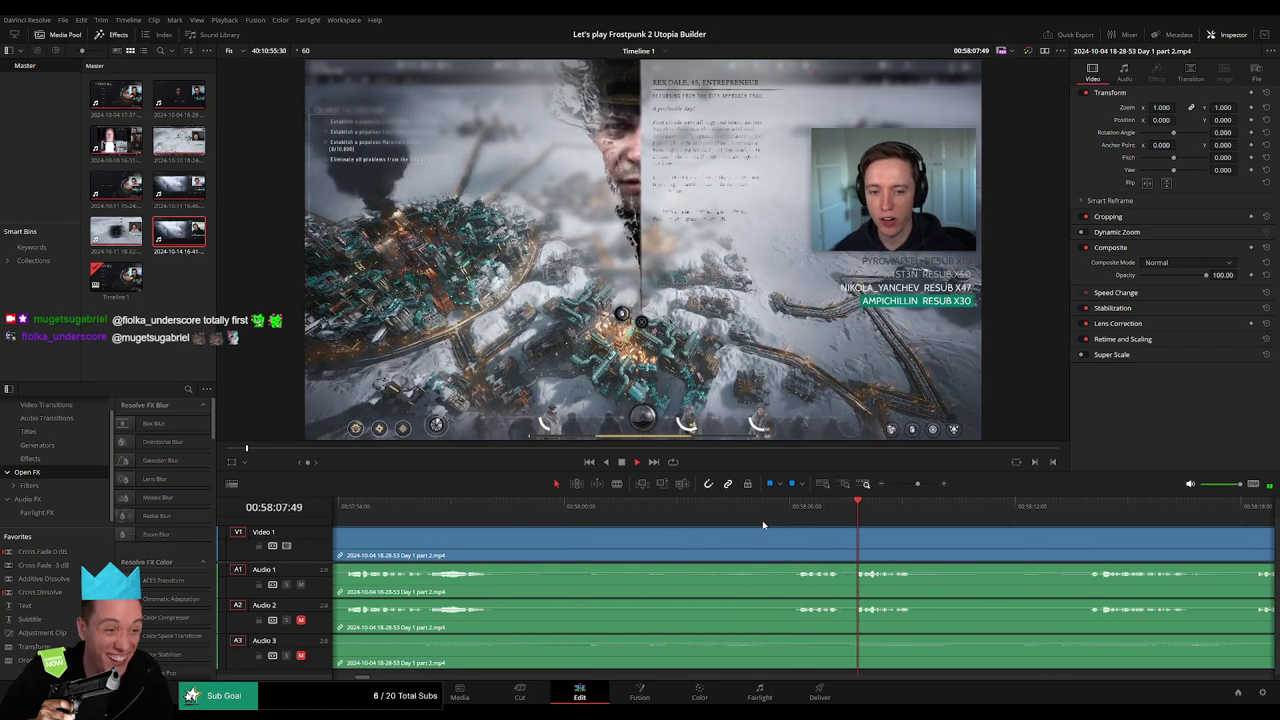
{"action": "left_click", "coordinate": [792, 514]}
Split all tracks at 00:58:05 and add a fade on Audio 1 at the cut
{"action": "left_click_drag", "start_coordinate": [793, 516], "coordinate": [752, 524]}
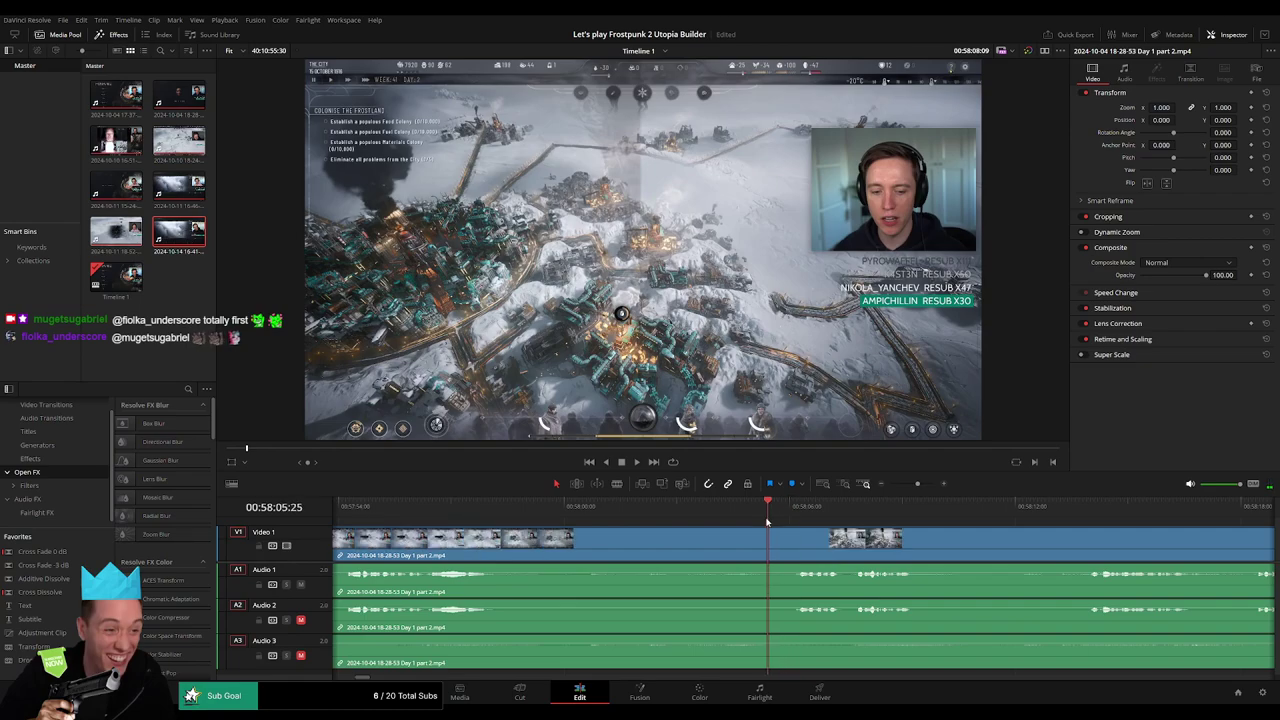
{"action": "key", "text": "ctrl+b"}
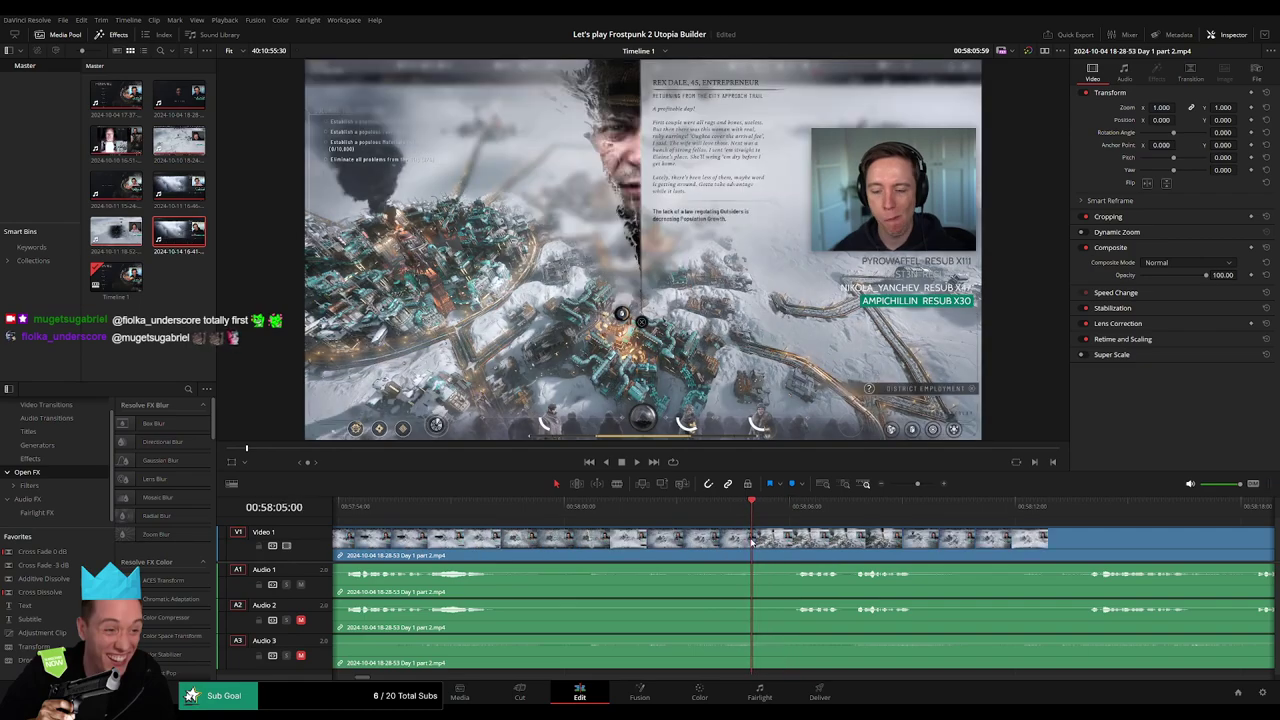
{"action": "left_click_drag", "start_coordinate": [754, 535], "coordinate": [790, 530]}
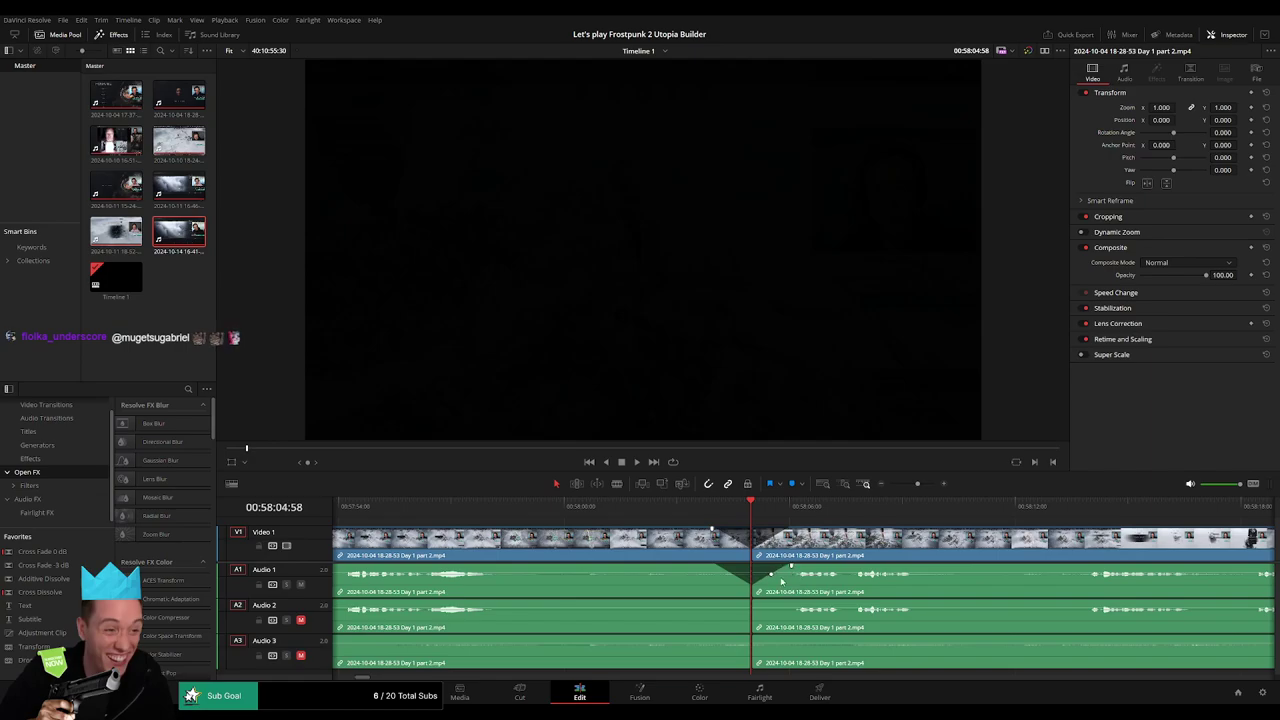
Fade Audio 2 out and Audio 3 in at the 00:58:05 cut, then preview the crossfade
{"action": "left_click_drag", "start_coordinate": [749, 602], "coordinate": [715, 602]}
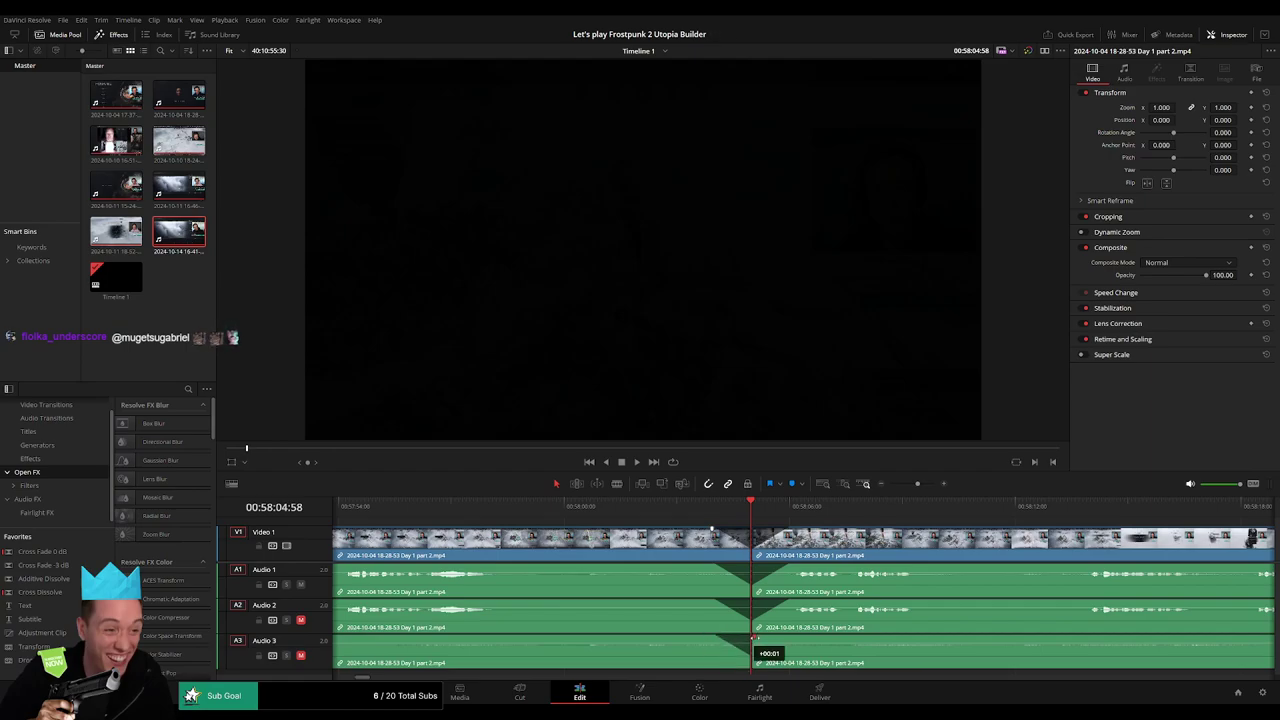
{"action": "left_click_drag", "start_coordinate": [754, 637], "coordinate": [784, 637]}
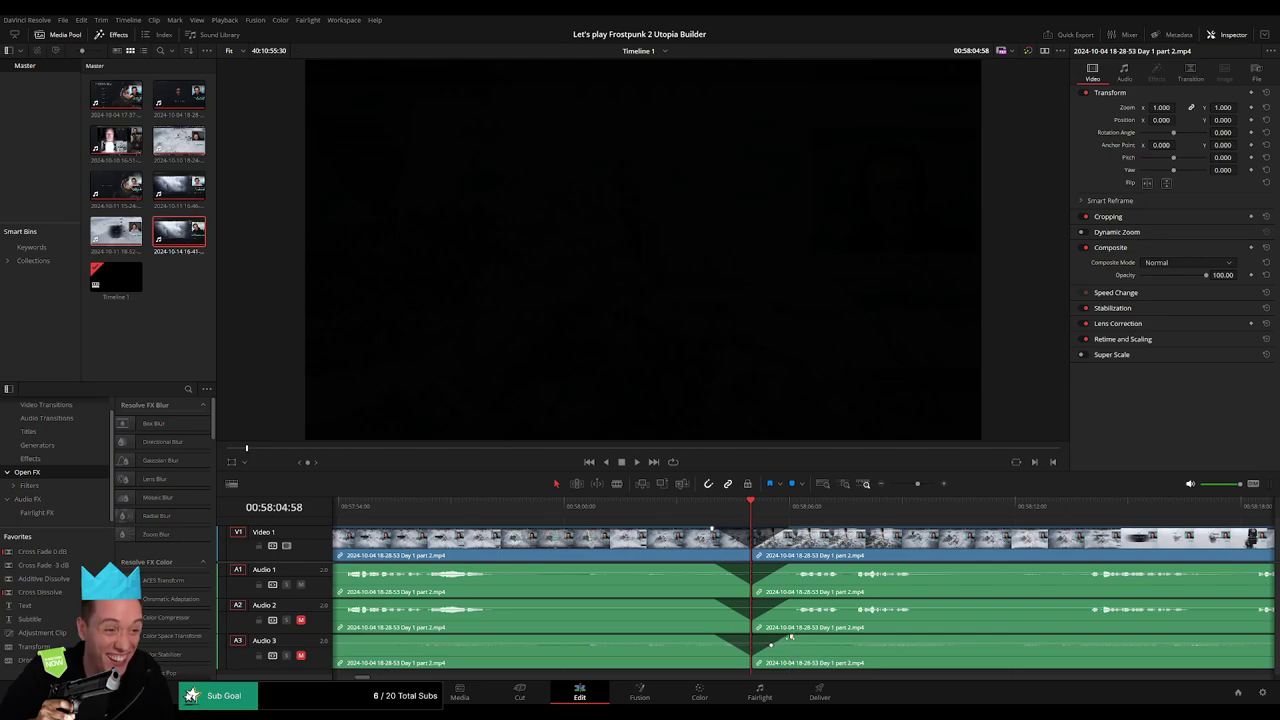
{"action": "left_click_drag", "start_coordinate": [917, 484], "coordinate": [926, 488]}
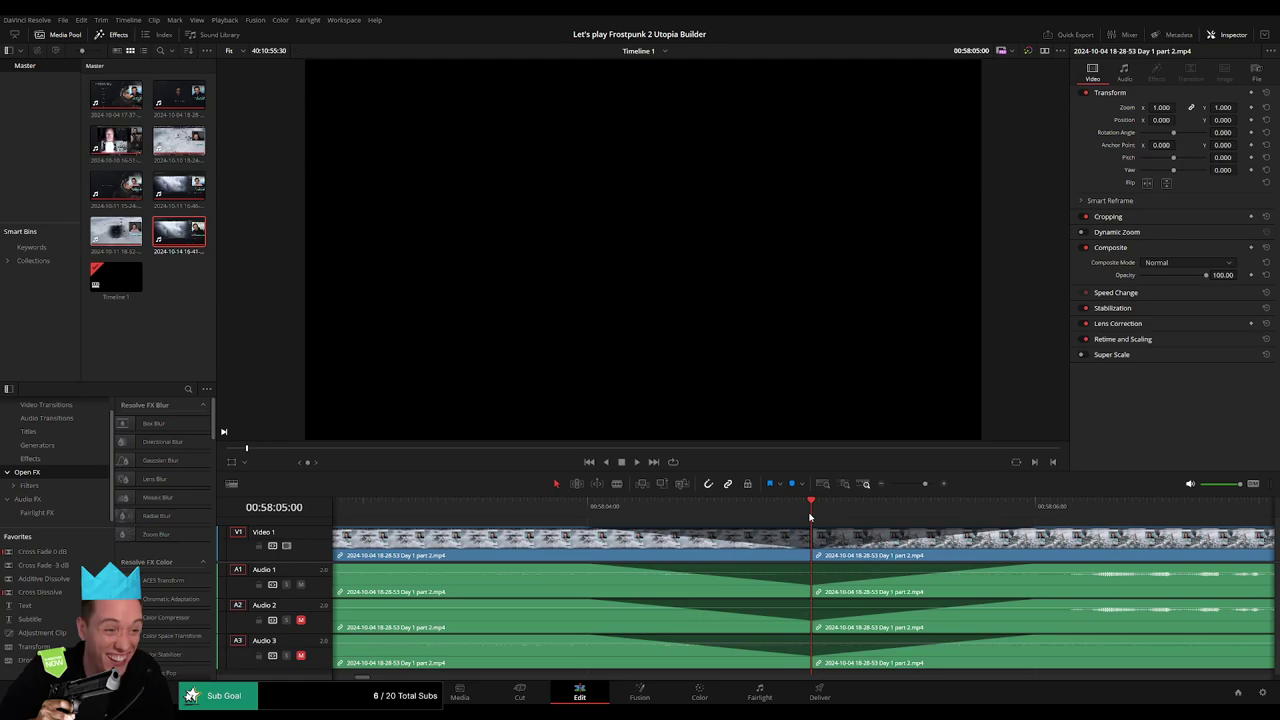
{"action": "key", "text": "slash"}
{"action": "key", "text": "shift+z"}
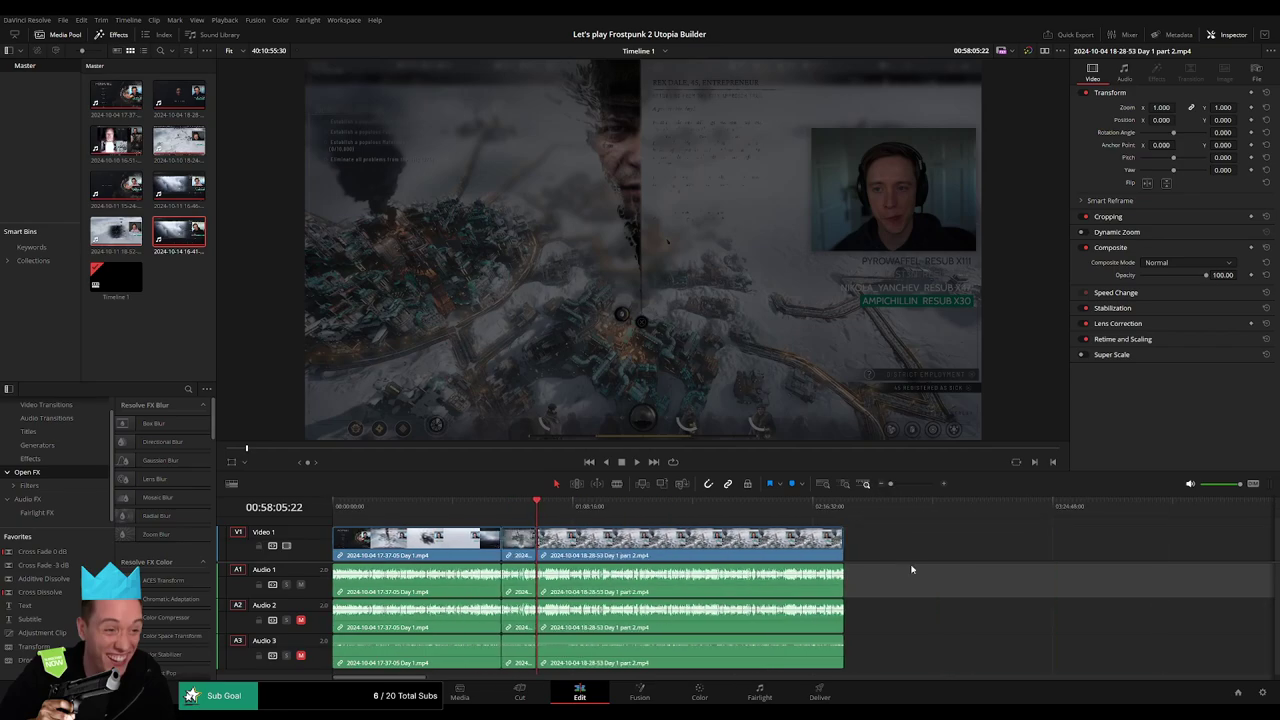
Move the later part of Day 1 part 2 away and park the playhead at 02:00:00:00
{"action": "left_click_drag", "start_coordinate": [757, 545], "coordinate": [1031, 545]}
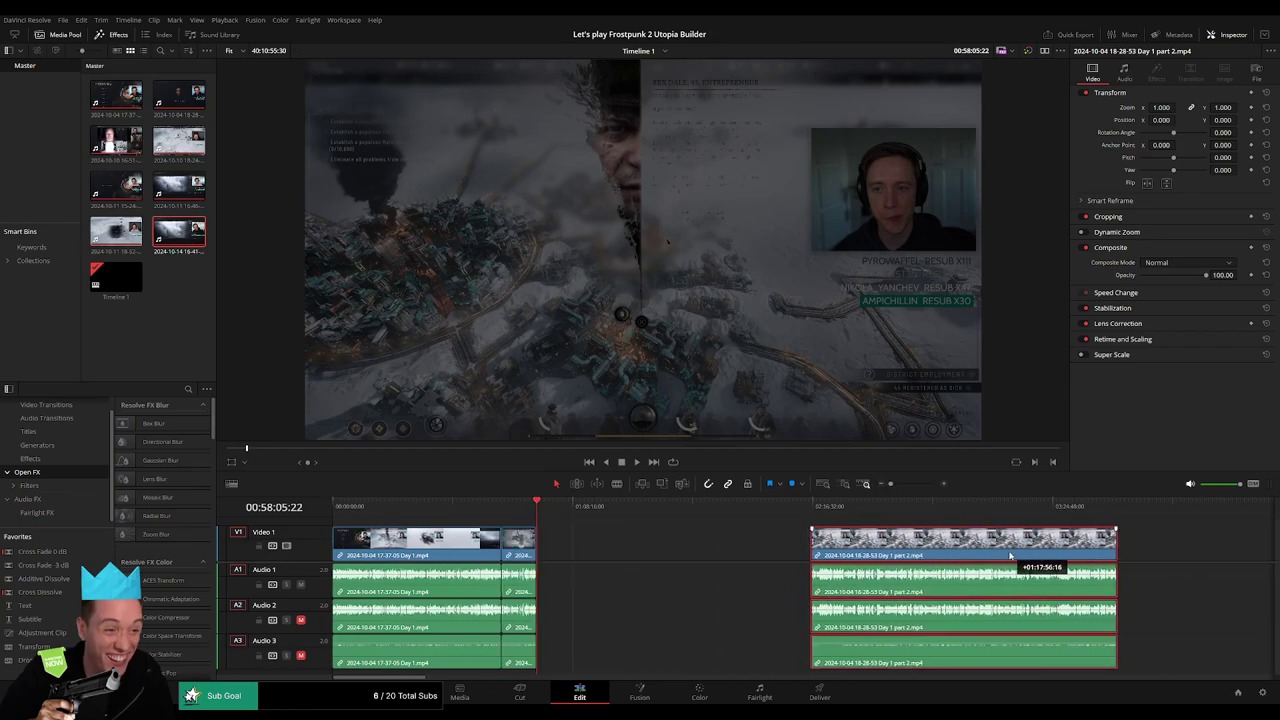
{"action": "left_click", "coordinate": [665, 552]}
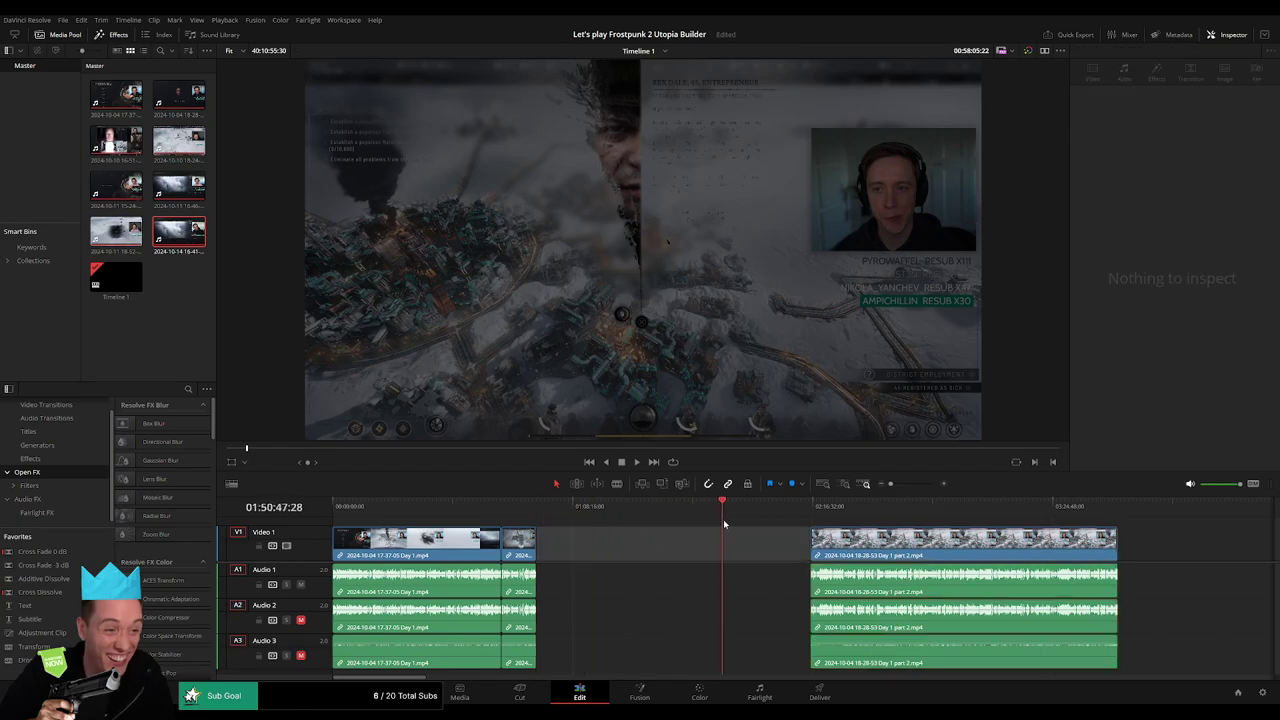
{"action": "left_click_drag", "start_coordinate": [751, 528], "coordinate": [755, 528]}
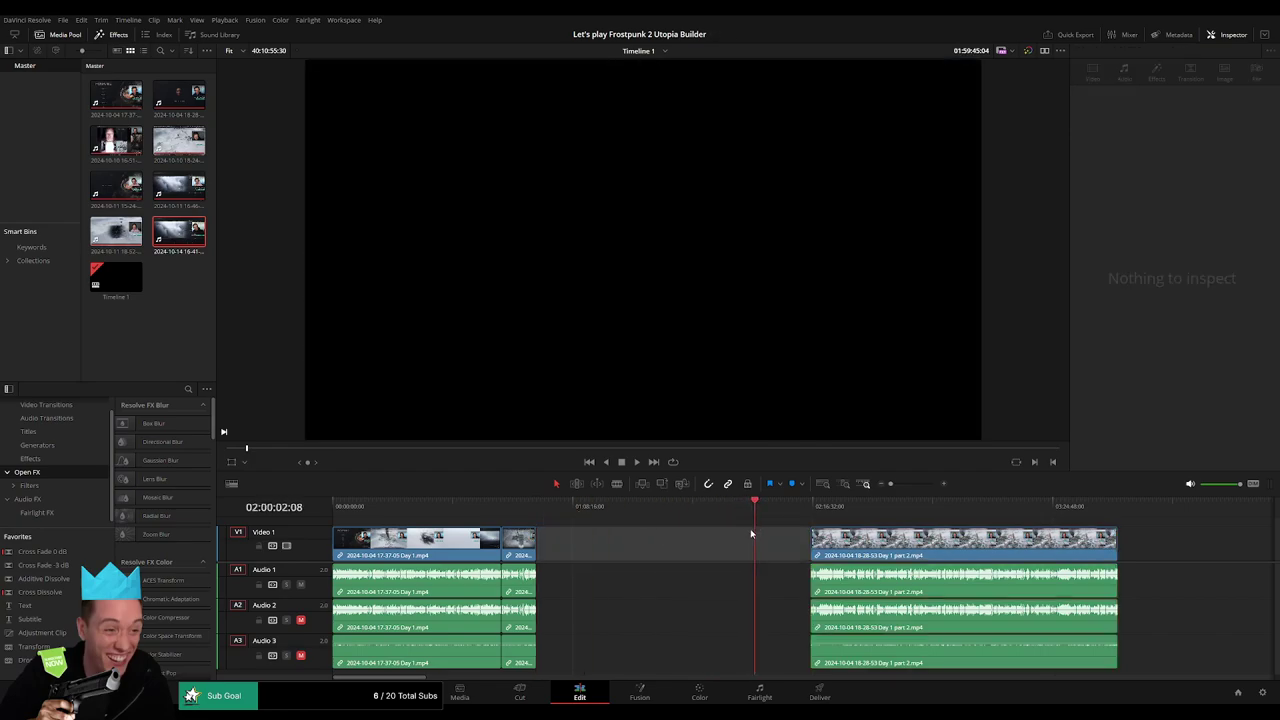
{"action": "scroll", "coordinate": [773, 530], "scroll_direction": "up", "scroll_amount": 5}
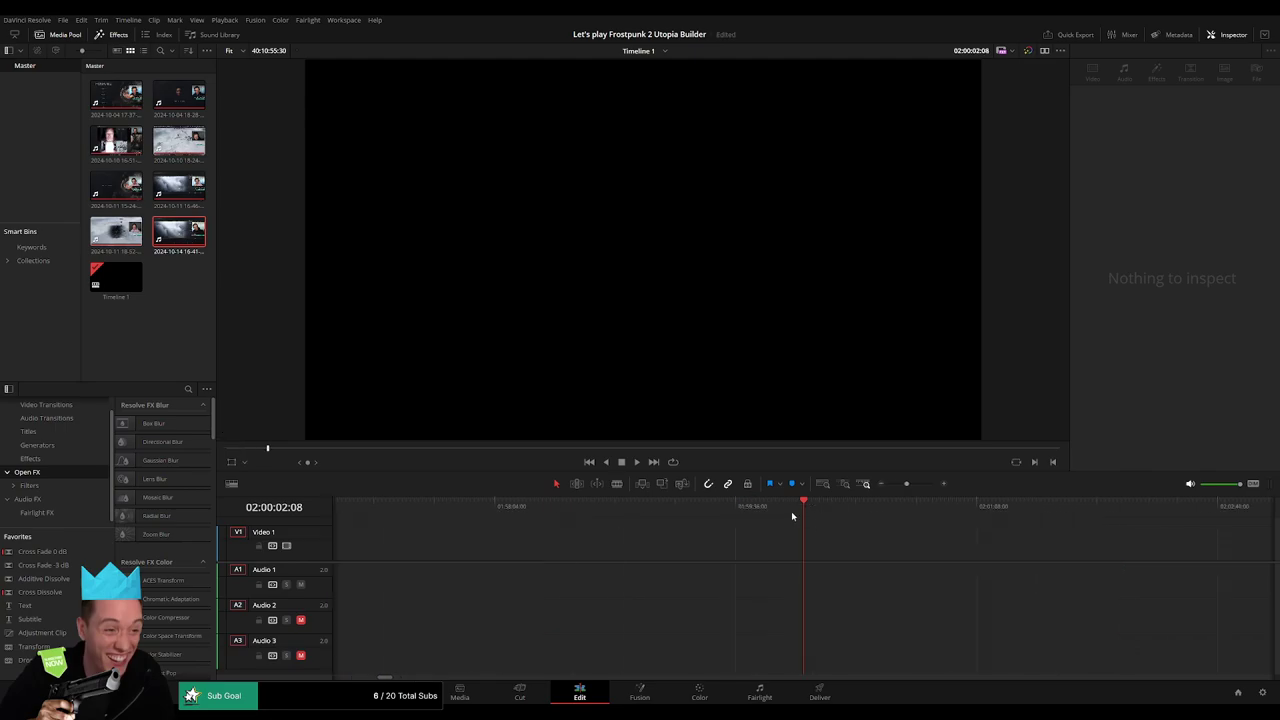
{"action": "left_click", "coordinate": [791, 511]}
{"action": "left_click", "coordinate": [794, 511]}
Snap the moved clip to start at 02:00:00:00 and play from there
{"action": "left_click", "coordinate": [869, 484]}
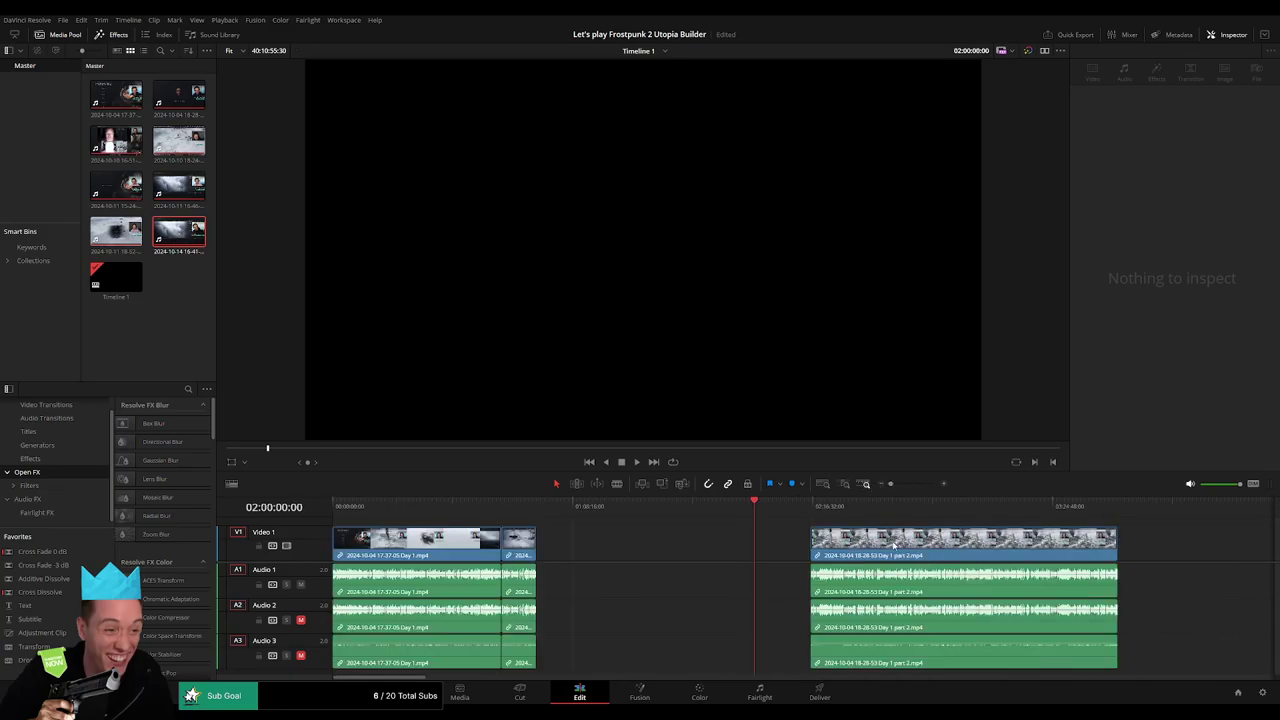
{"action": "left_click_drag", "start_coordinate": [900, 543], "coordinate": [843, 545]}
{"action": "key", "text": "space"}
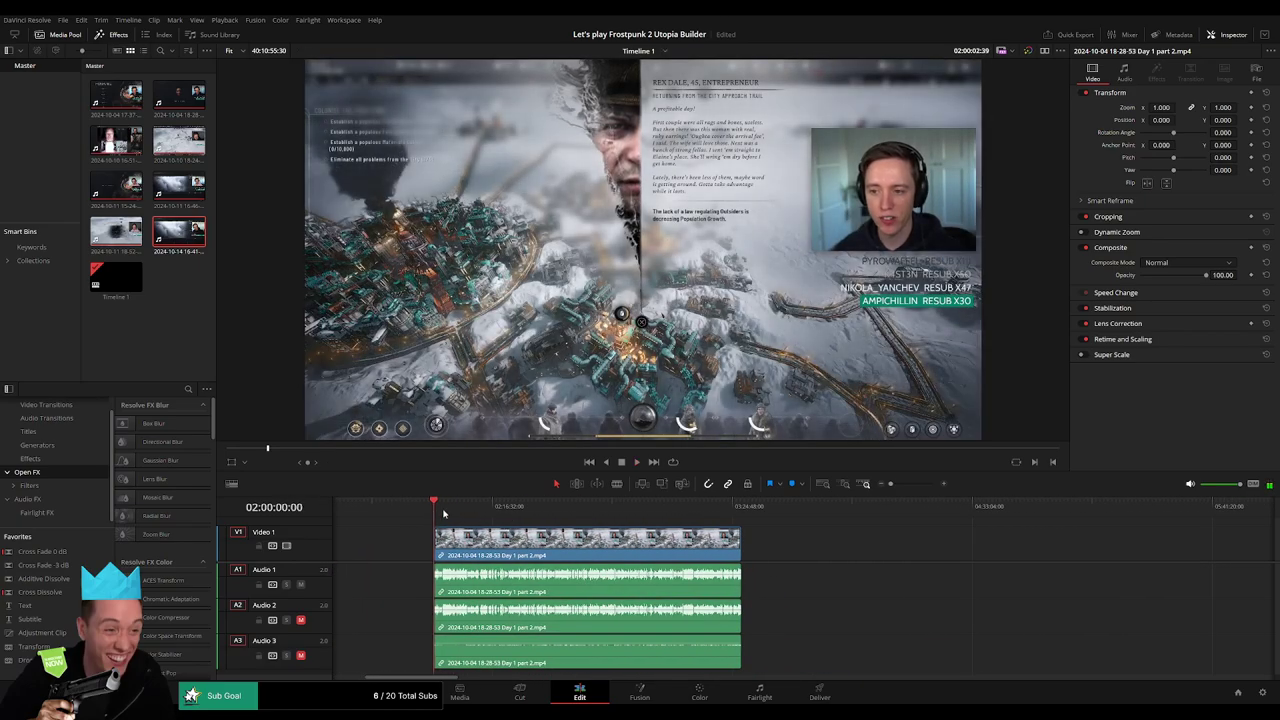
Scrub through the moved clip to the frame where the Menders protest screen starts
{"action": "left_click_drag", "start_coordinate": [444, 513], "coordinate": [637, 530]}
{"action": "key", "text": "space"}
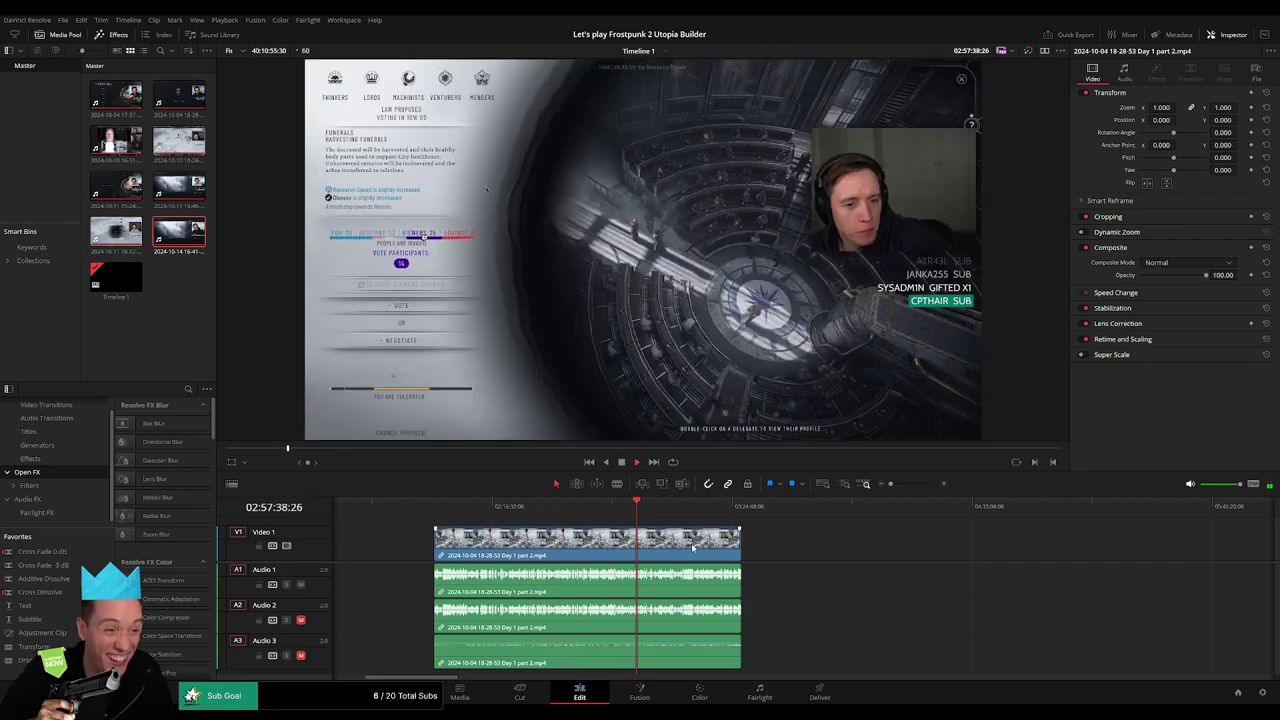
{"action": "scroll", "coordinate": [692, 547], "scroll_direction": "up", "scroll_amount": 5}
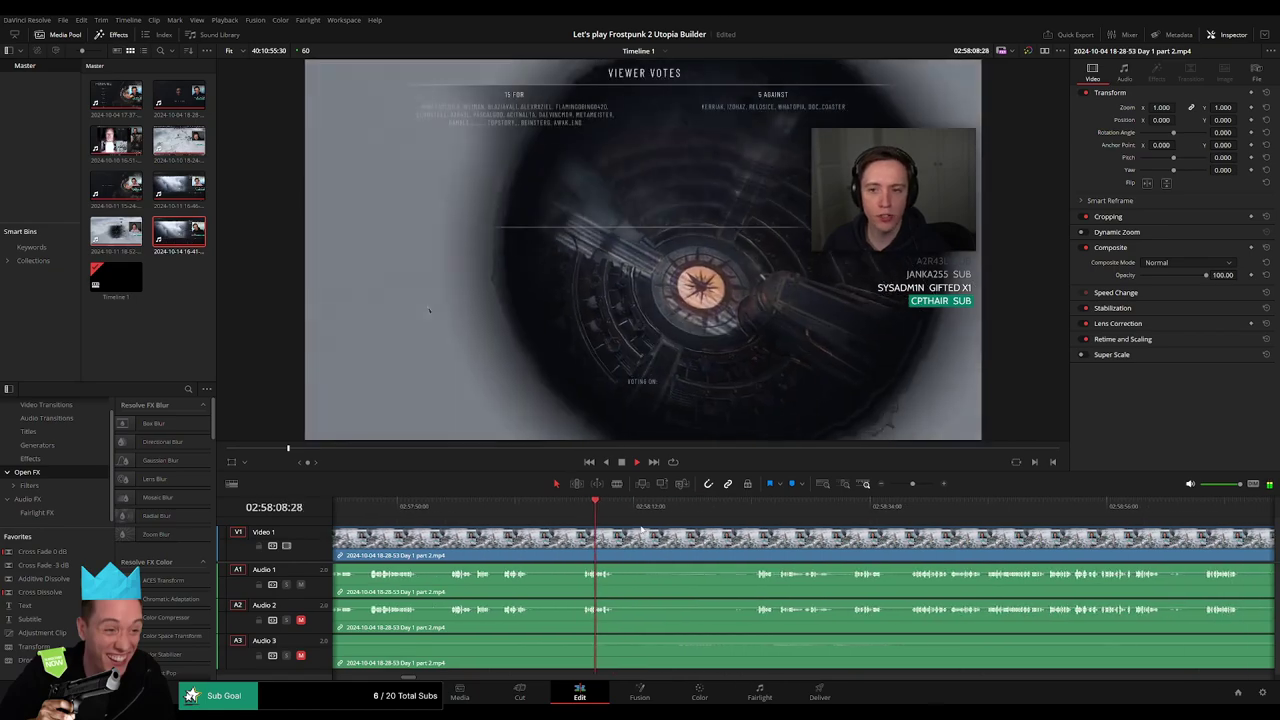
{"action": "left_click", "coordinate": [754, 515]}
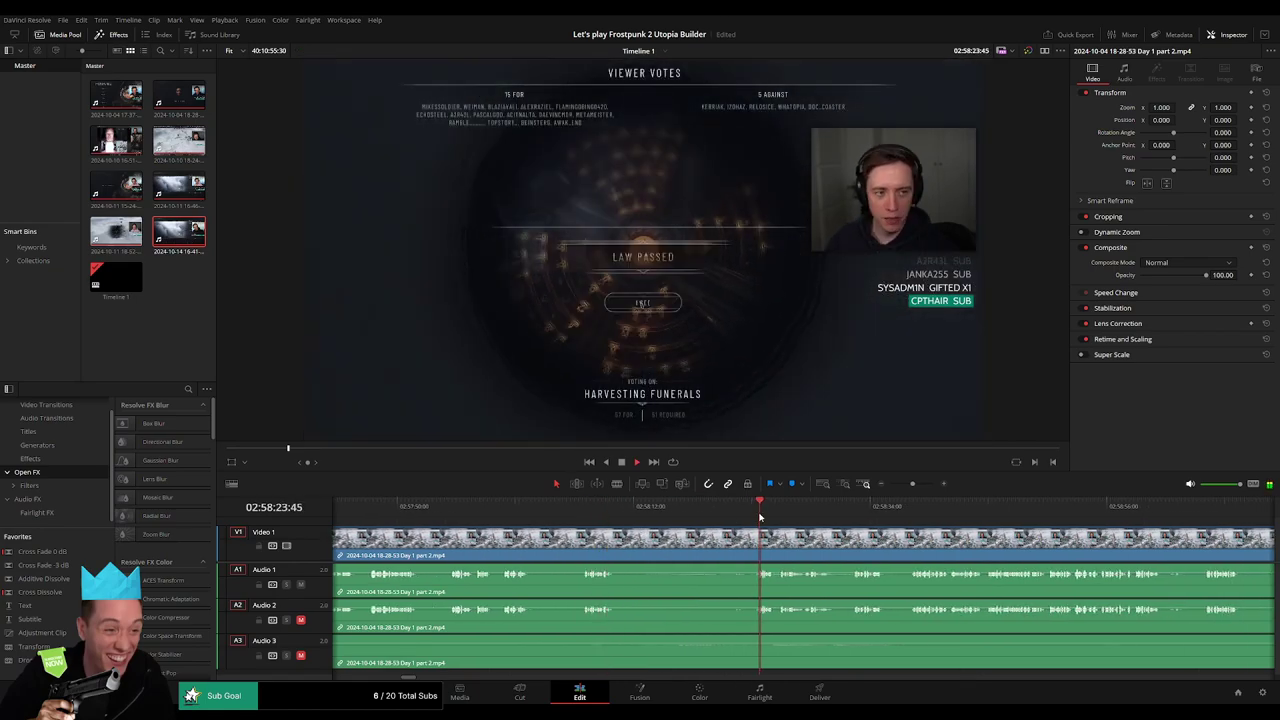
{"action": "left_click", "coordinate": [505, 515]}
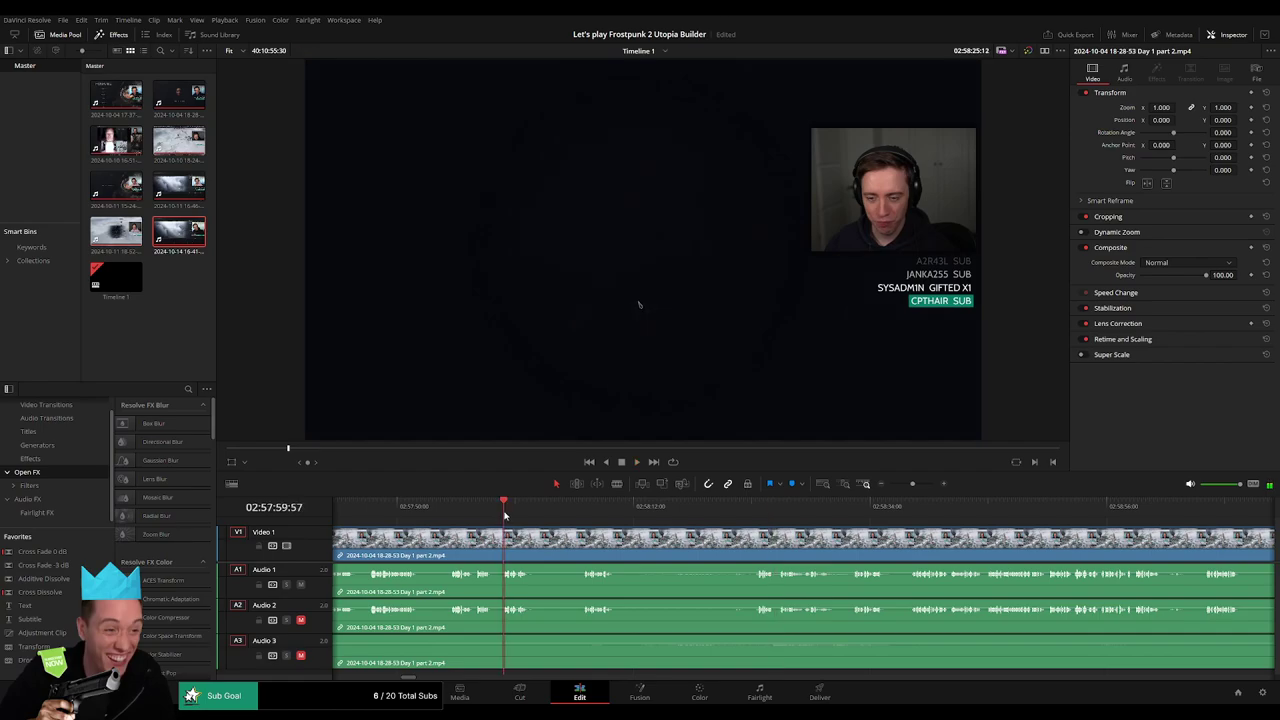
{"action": "left_click", "coordinate": [453, 515]}
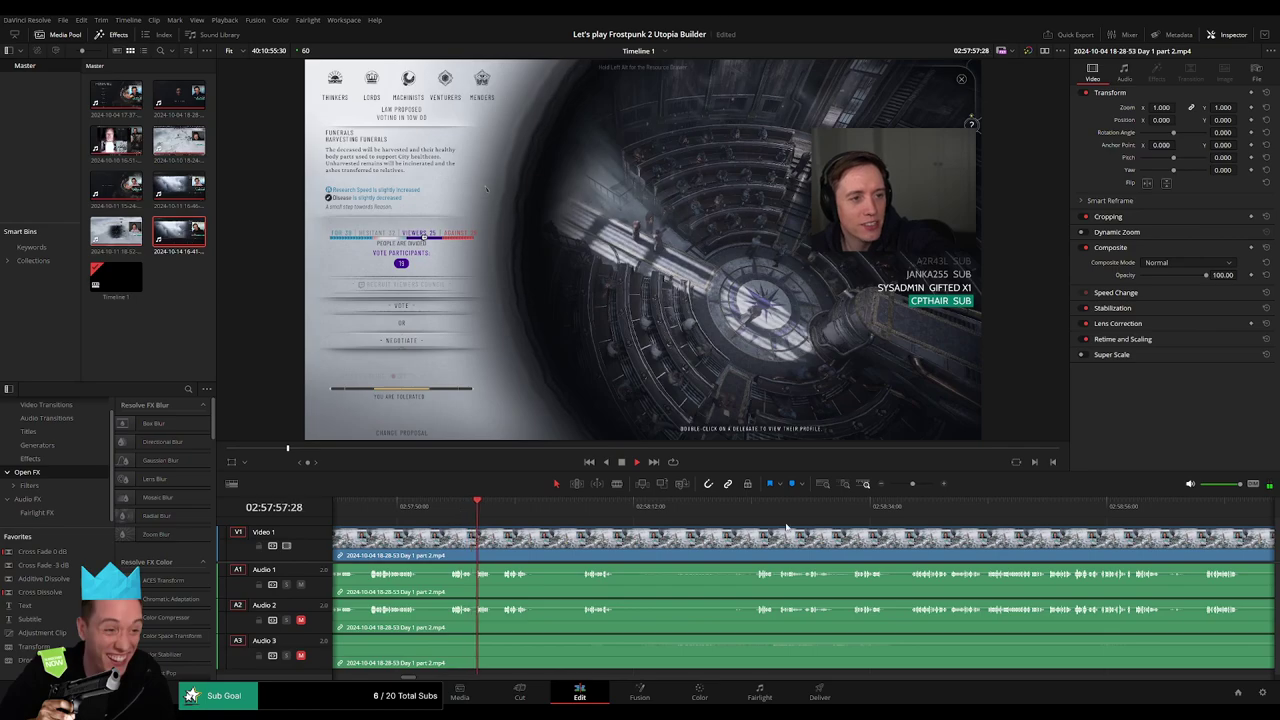
{"action": "left_click", "coordinate": [855, 513]}
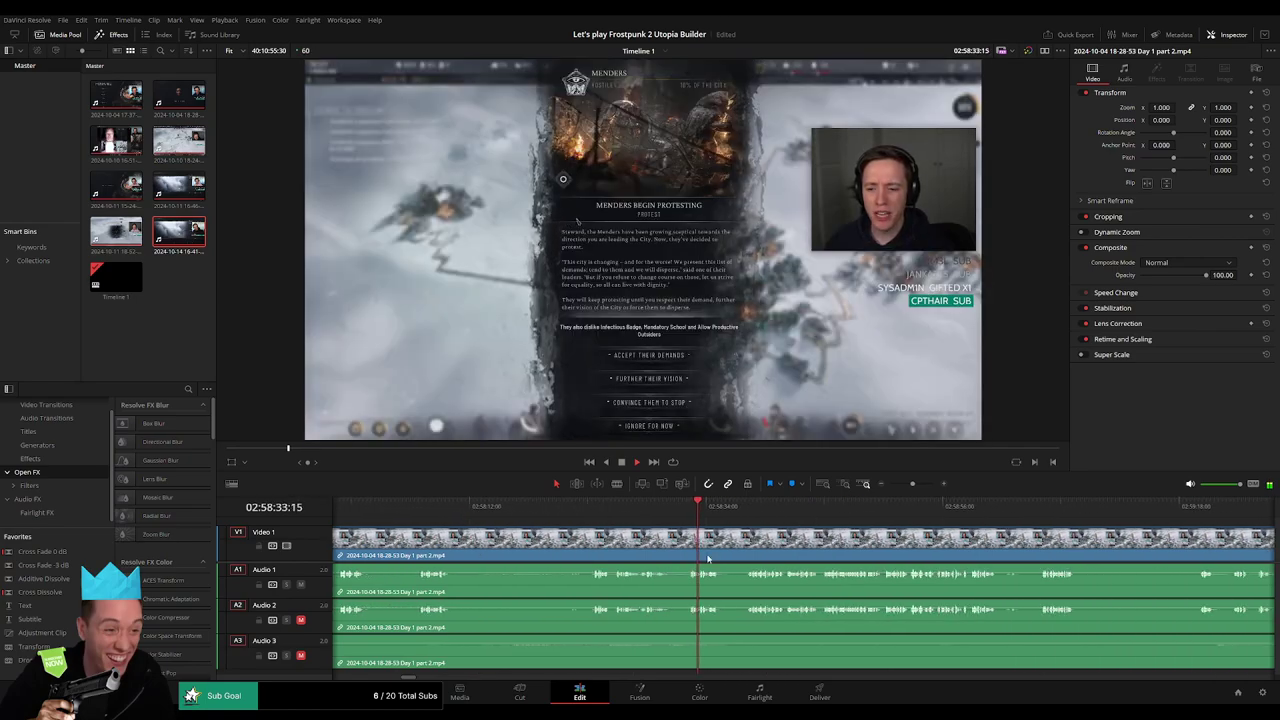
{"action": "scroll", "coordinate": [863, 549], "scroll_direction": "up", "scroll_amount": 3}
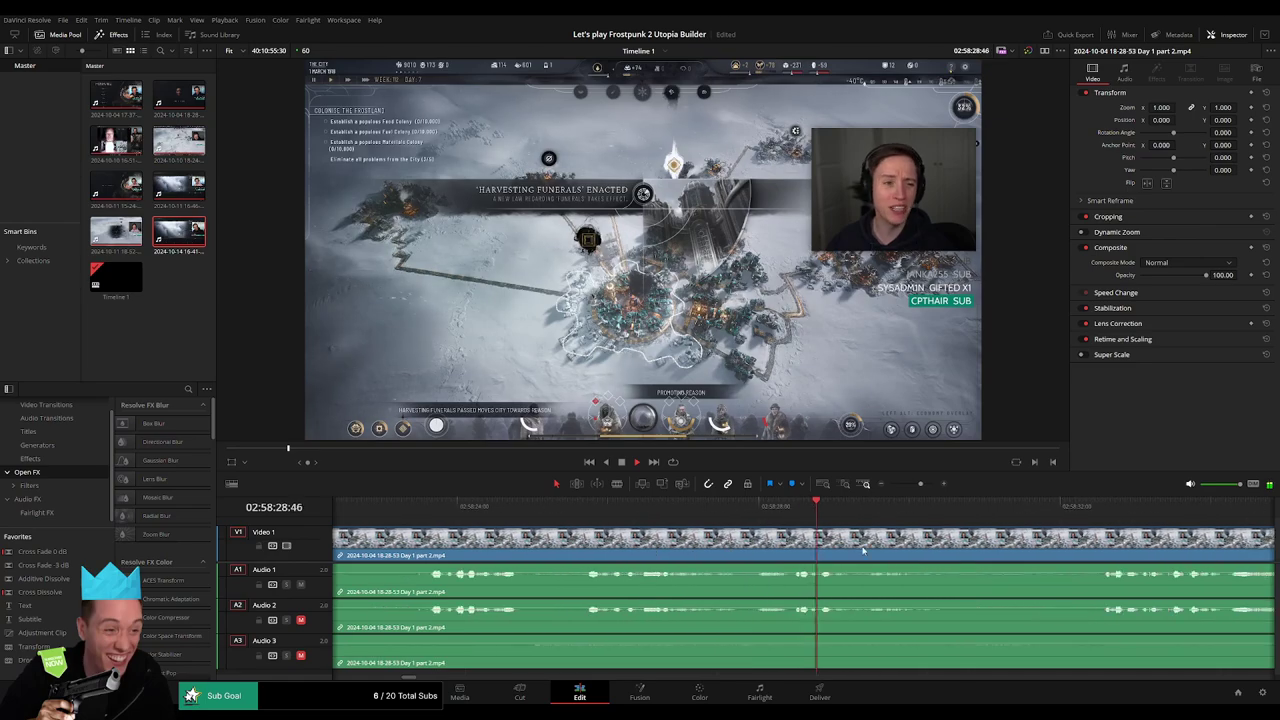
{"action": "scroll", "coordinate": [840, 537], "scroll_direction": "right", "scroll_amount": 3}
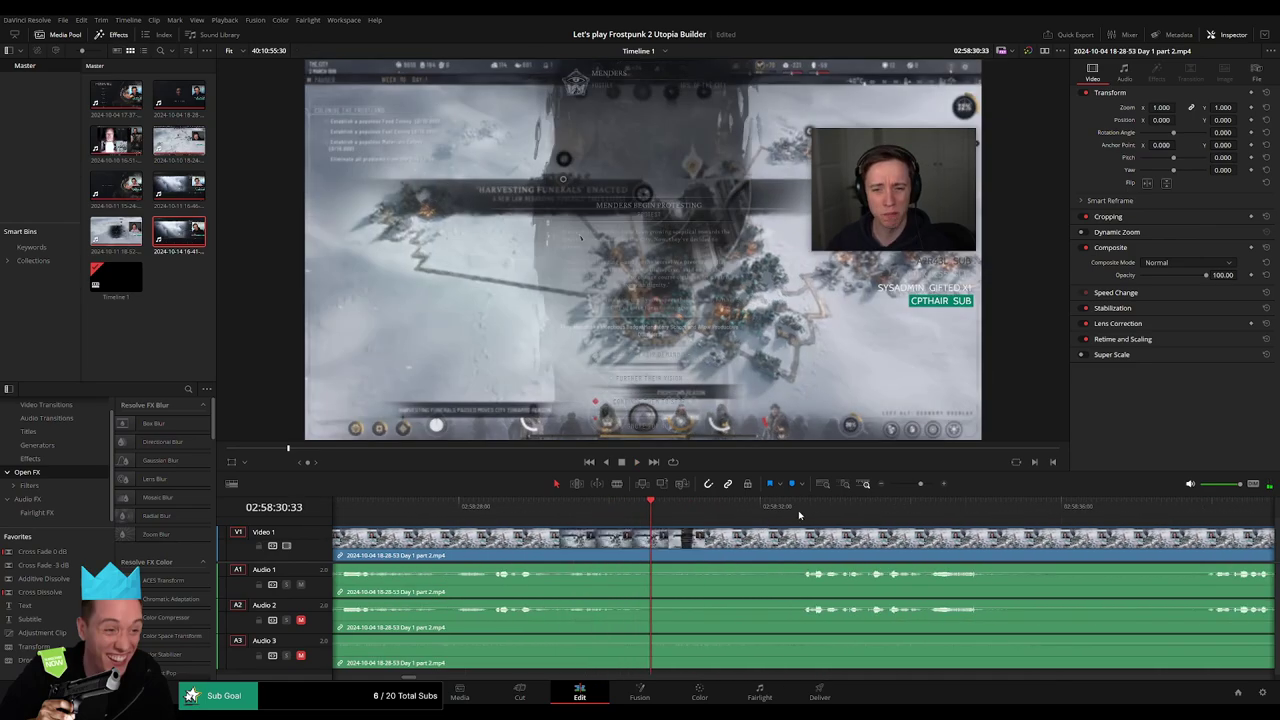
{"action": "left_click", "coordinate": [800, 514]}
{"action": "left_click_drag", "start_coordinate": [803, 515], "coordinate": [727, 530]}
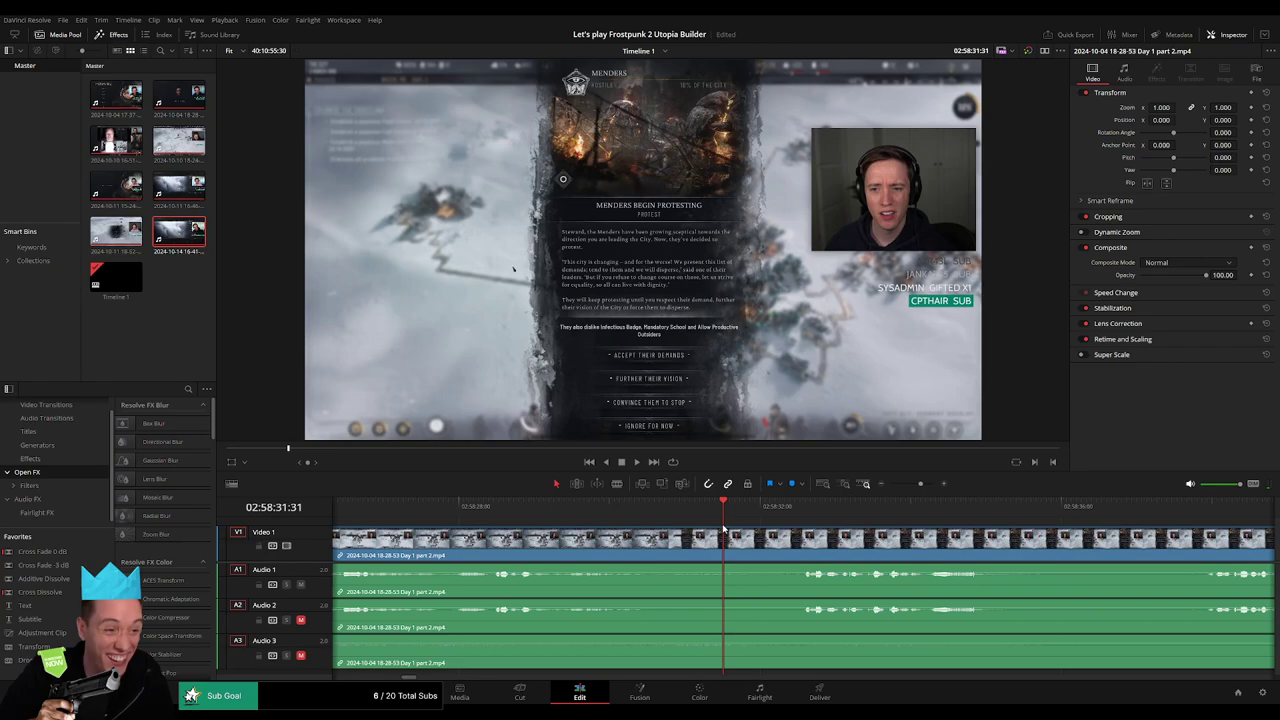
Blade the clip there on all tracks and trim about a second off the left piece
{"action": "key", "text": "b"}
{"action": "left_click", "coordinate": [724, 538]}
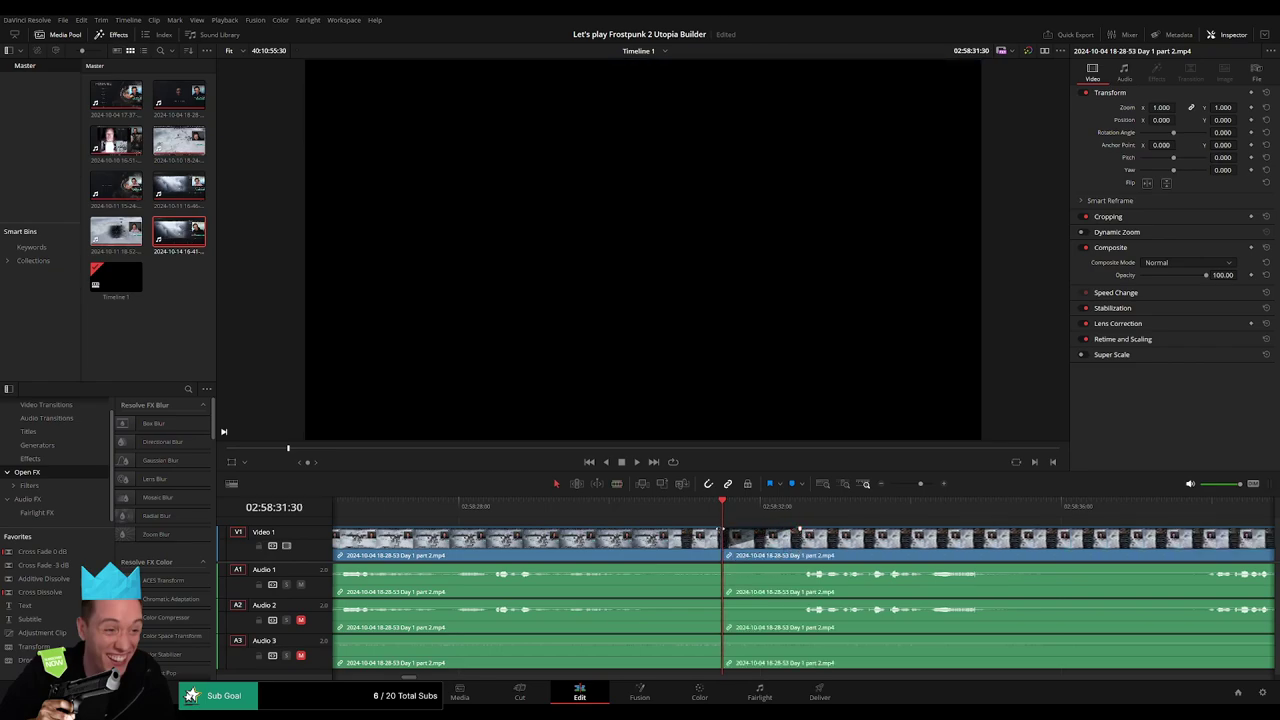
{"action": "left_click_drag", "start_coordinate": [720, 533], "coordinate": [627, 533]}
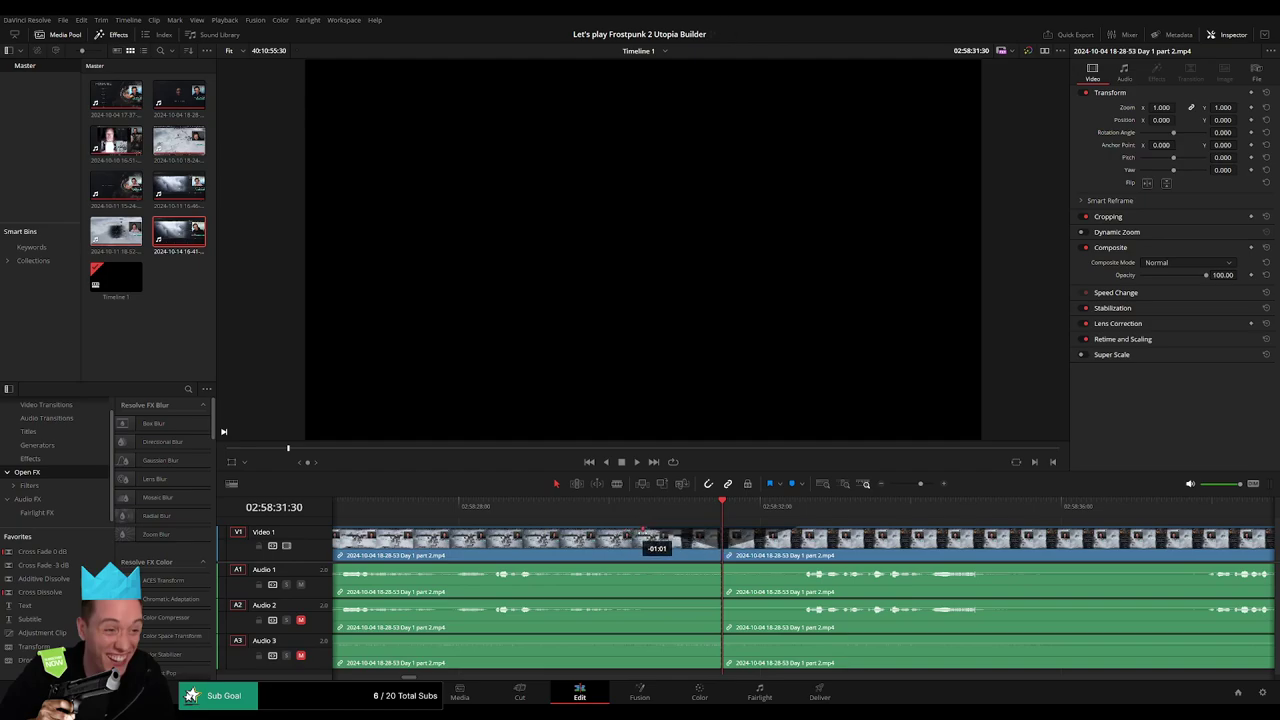
Add fade-outs on the left piece and fade-ins on the right piece on A1, A2 and A3
{"action": "left_click_drag", "start_coordinate": [724, 568], "coordinate": [643, 566]}
{"action": "left_click_drag", "start_coordinate": [740, 568], "coordinate": [810, 568]}
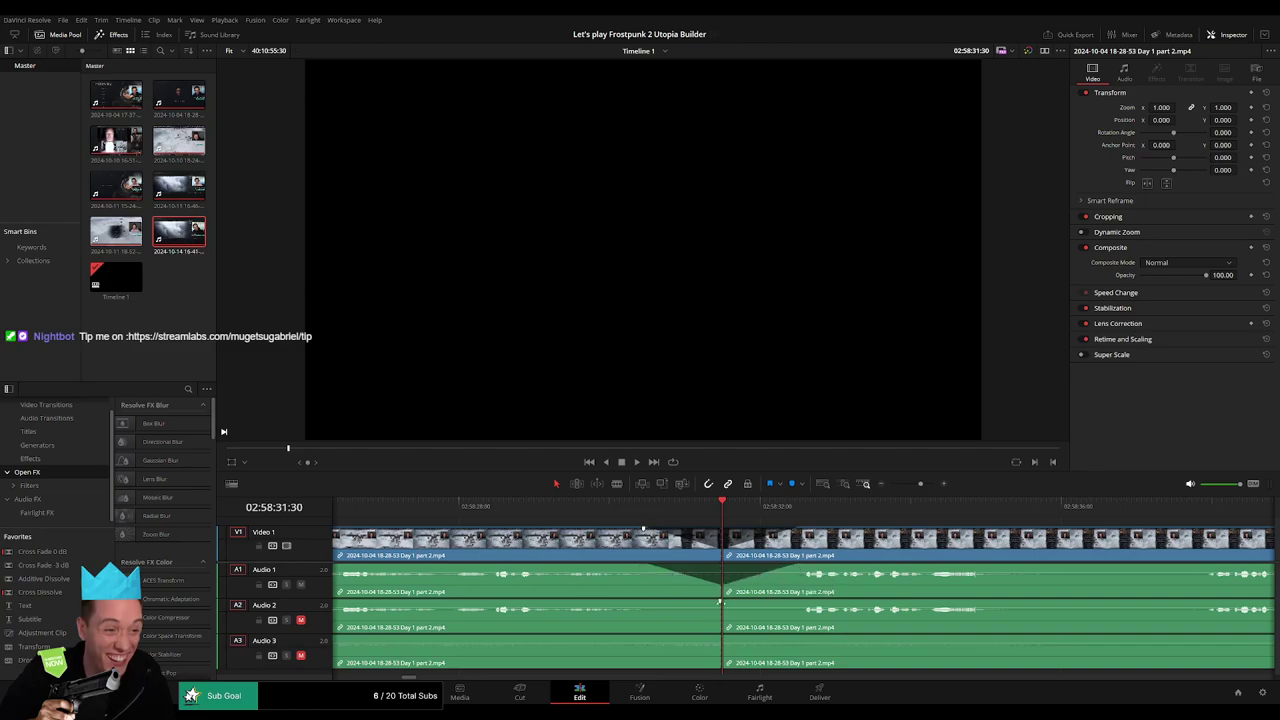
{"action": "left_click_drag", "start_coordinate": [719, 603], "coordinate": [663, 604]}
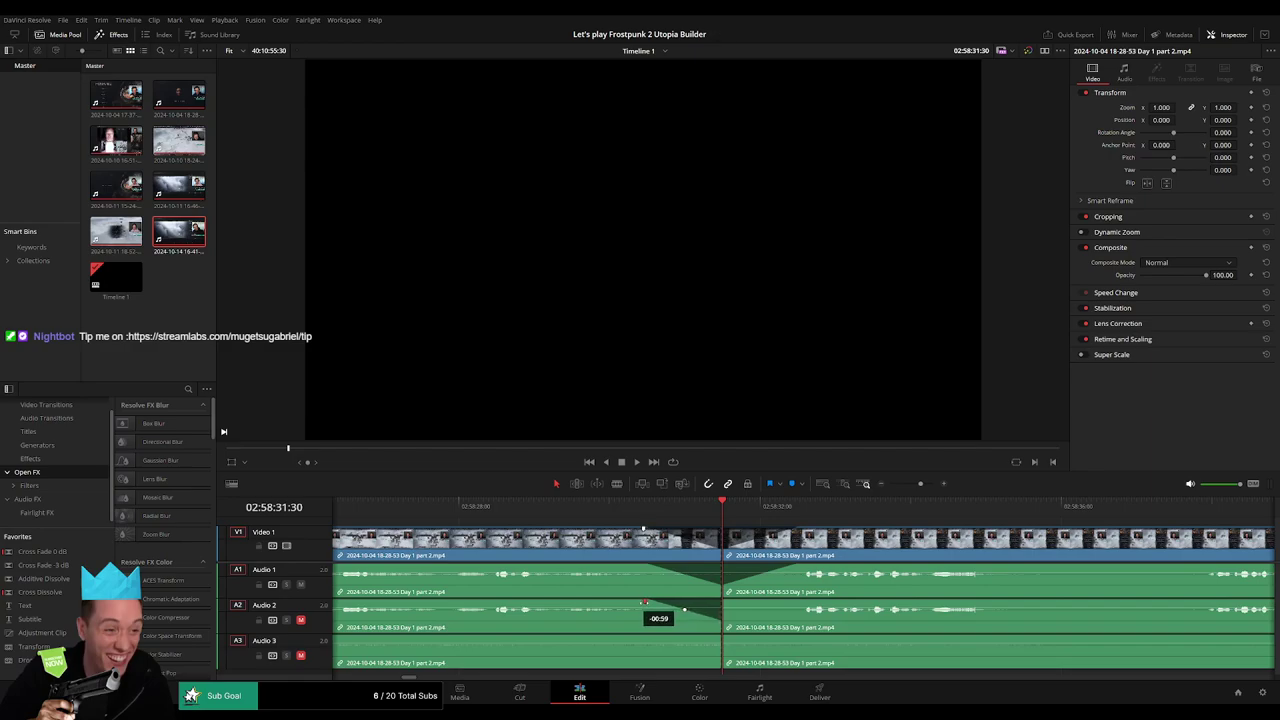
{"action": "left_click_drag", "start_coordinate": [726, 599], "coordinate": [791, 604]}
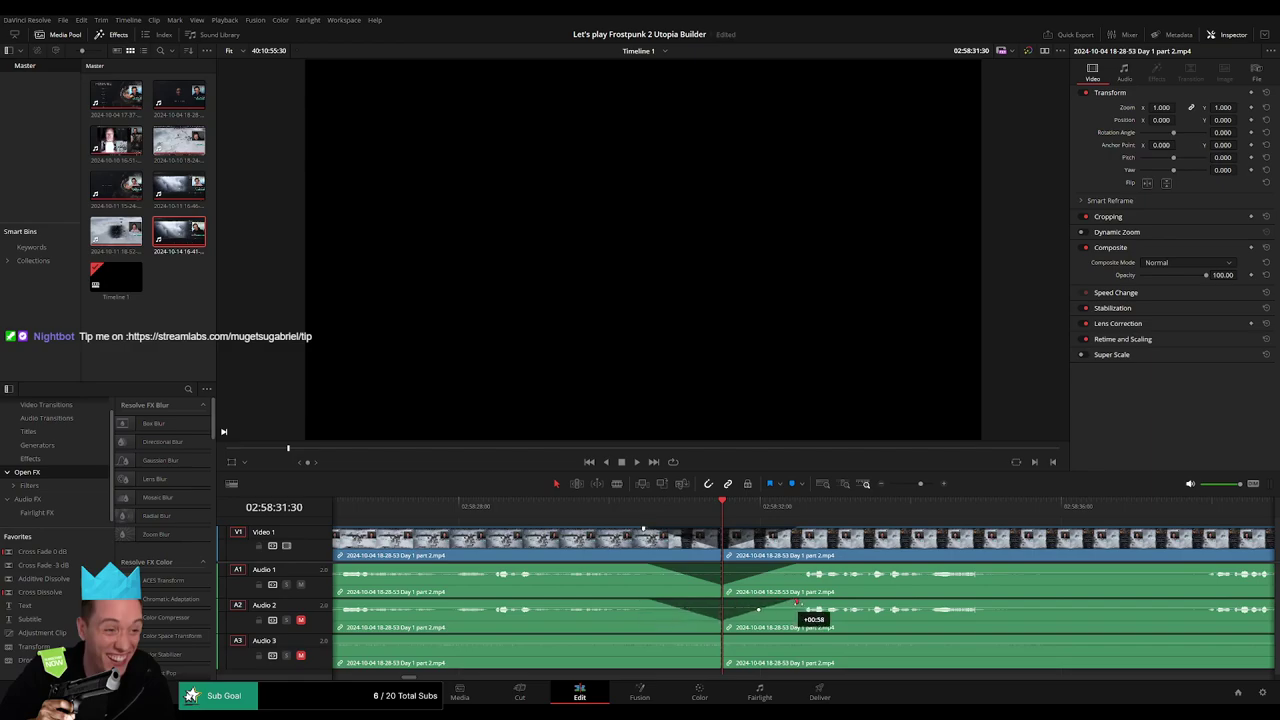
{"action": "left_click_drag", "start_coordinate": [716, 636], "coordinate": [648, 638]}
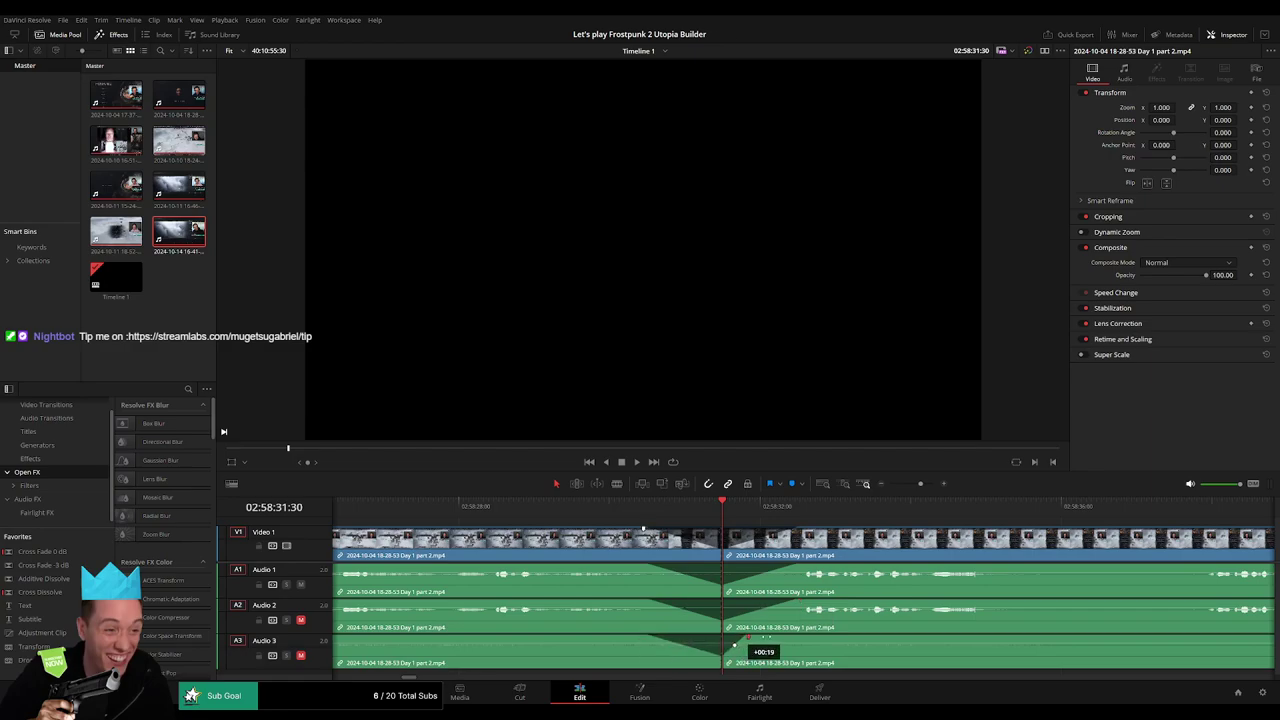
{"action": "left_click_drag", "start_coordinate": [748, 637], "coordinate": [801, 637]}
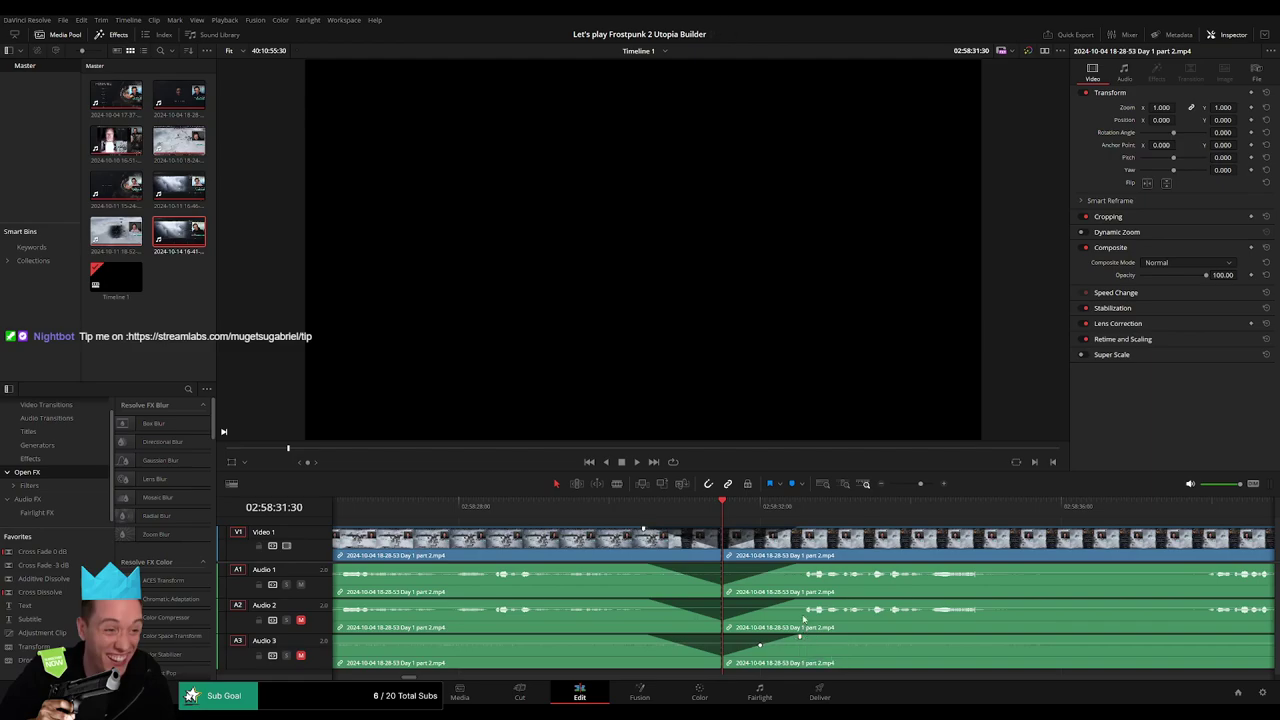
{"action": "left_click_drag", "start_coordinate": [918, 487], "coordinate": [889, 485]}
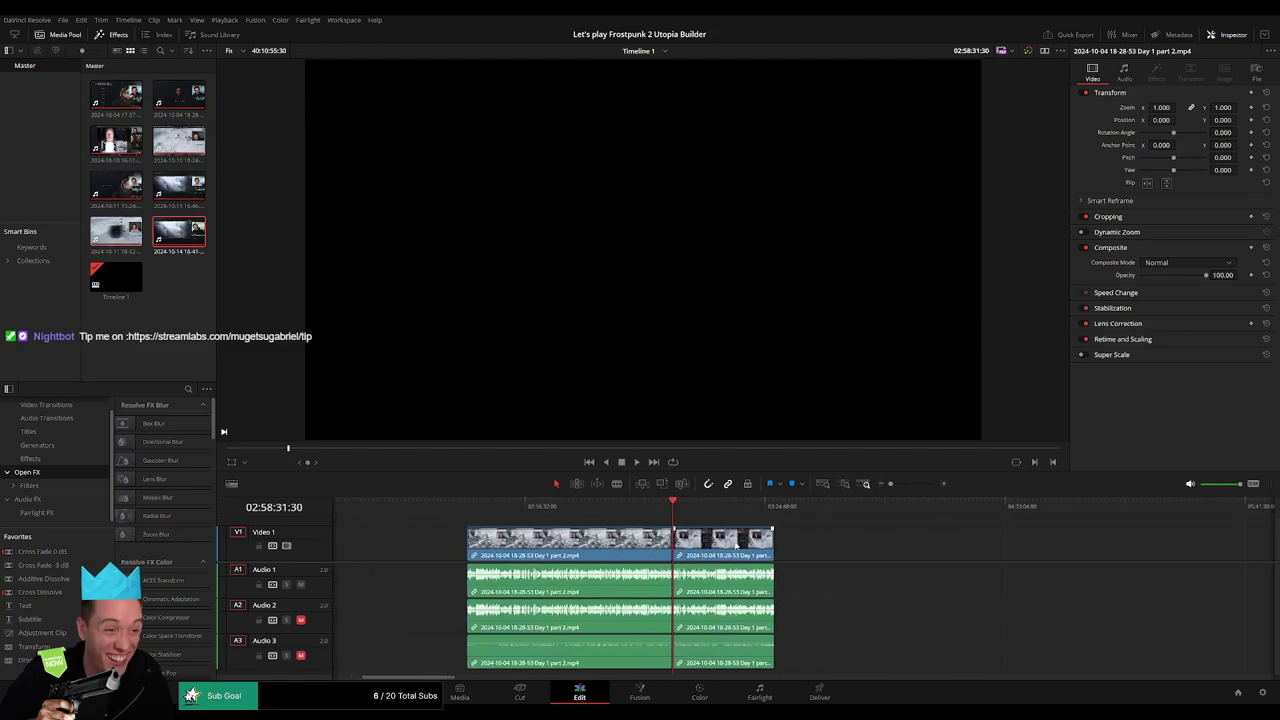
Move the piece after the 02:58:31 cut much later on the timeline
{"action": "left_click", "coordinate": [673, 512]}
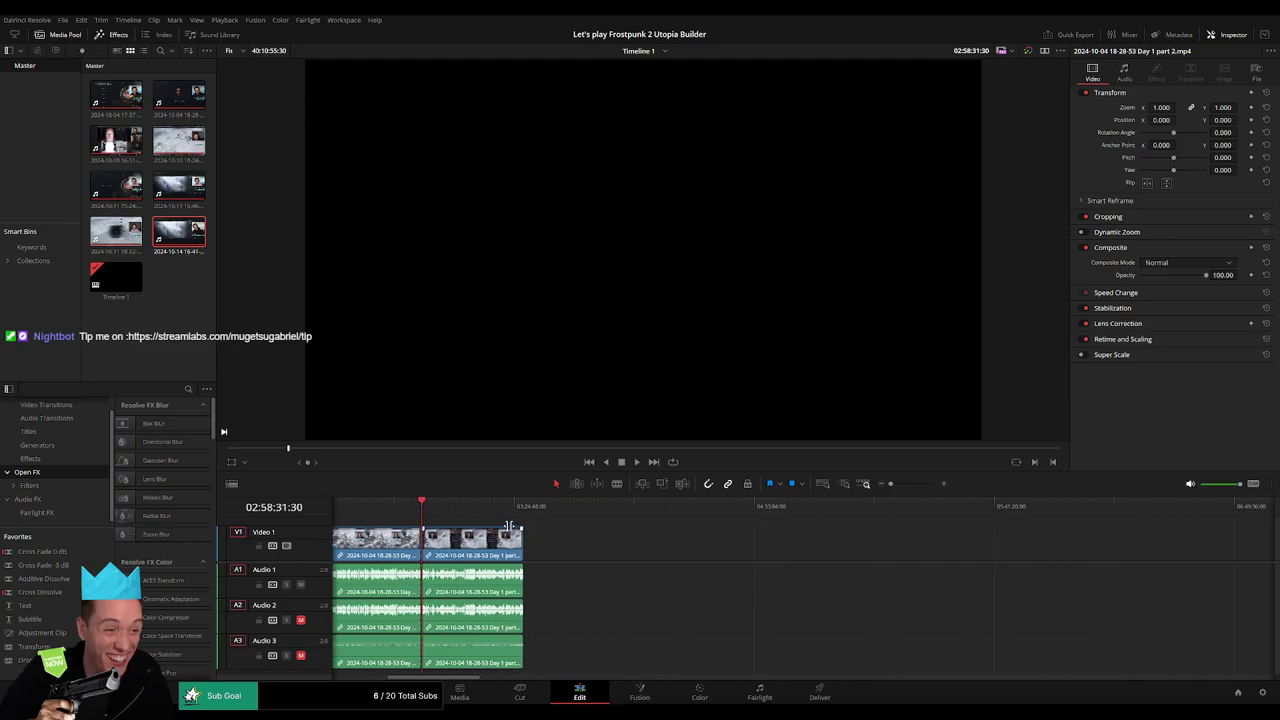
{"action": "left_click_drag", "start_coordinate": [458, 570], "coordinate": [916, 570]}
{"action": "left_click", "coordinate": [563, 560]}
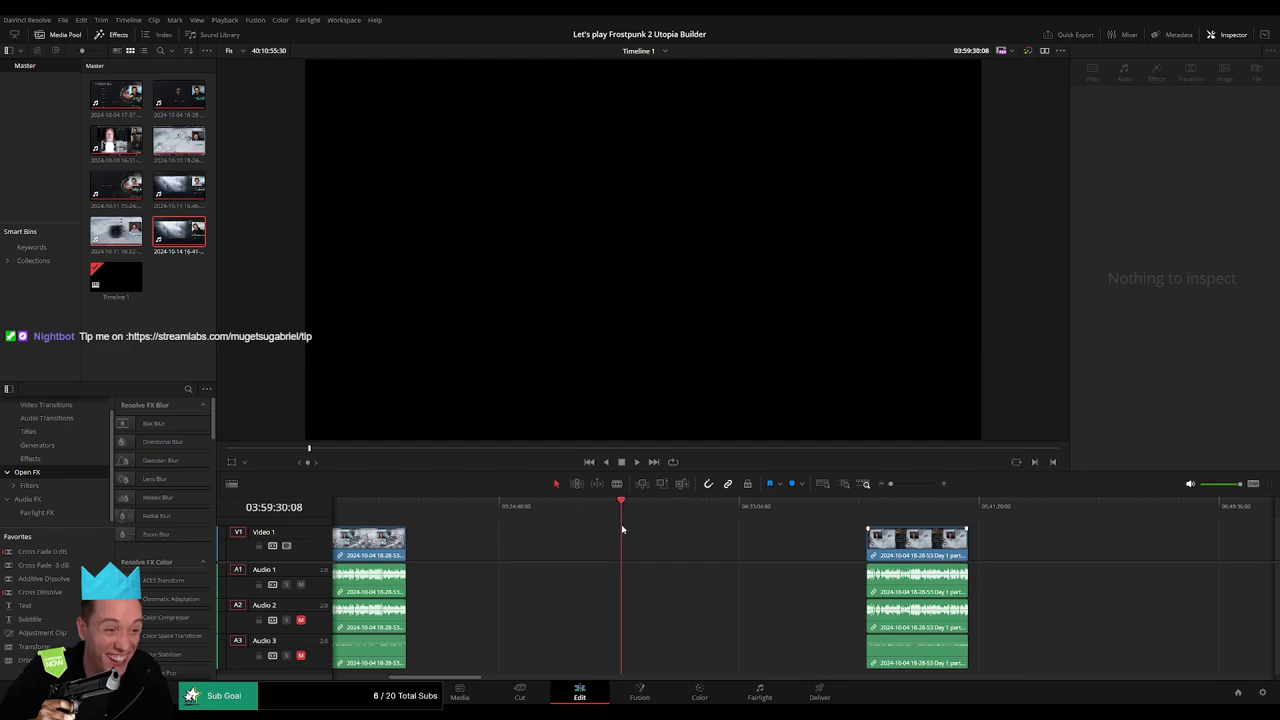
{"action": "scroll", "coordinate": [810, 515], "scroll_direction": "up", "scroll_amount": 3}
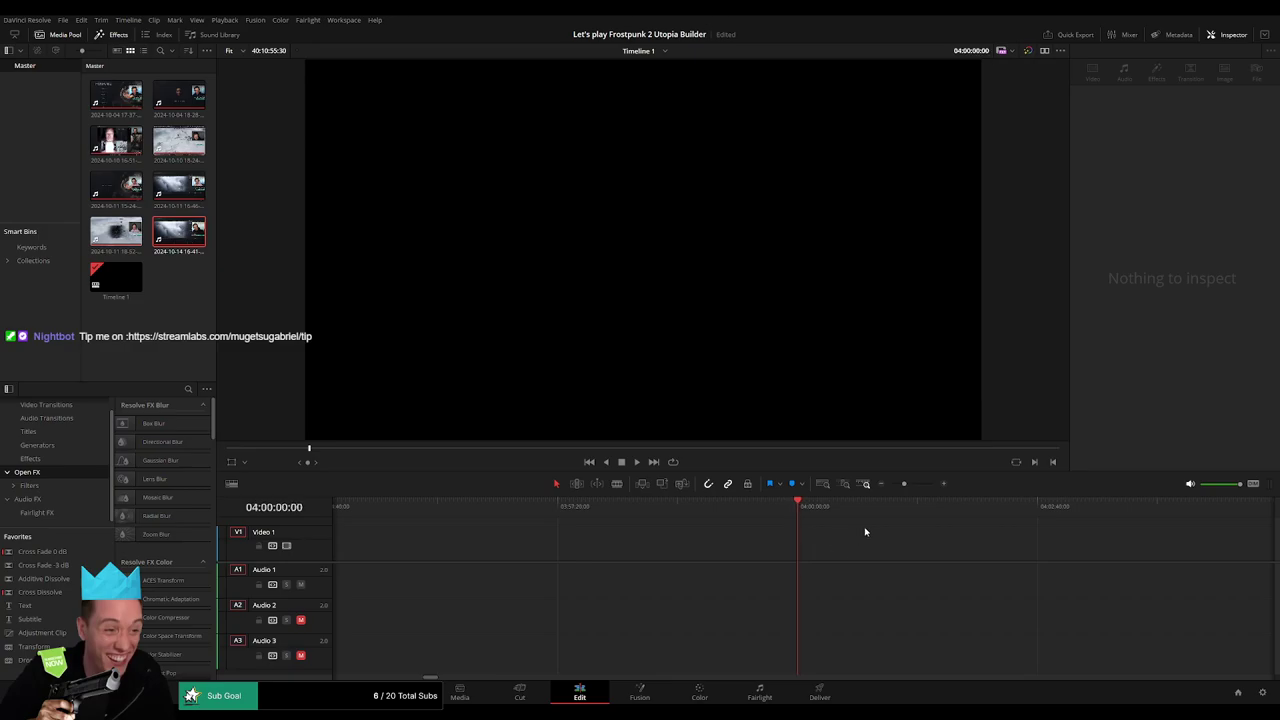
{"action": "scroll", "coordinate": [865, 532], "scroll_direction": "down", "scroll_amount": 3}
Drag the pieces back so Day 2 sits flush against the Day 1 footage
{"action": "left_click_drag", "start_coordinate": [1083, 545], "coordinate": [843, 552]}
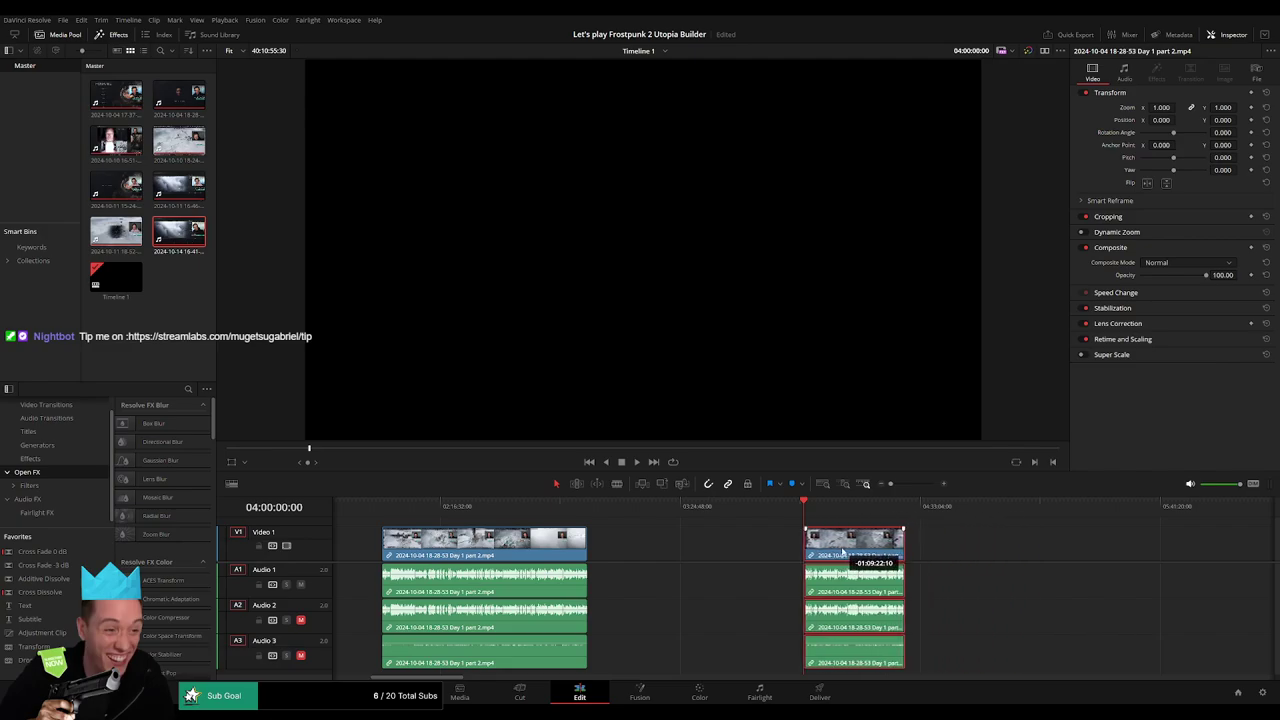
{"action": "scroll", "coordinate": [869, 549], "scroll_direction": "right", "scroll_amount": 10}
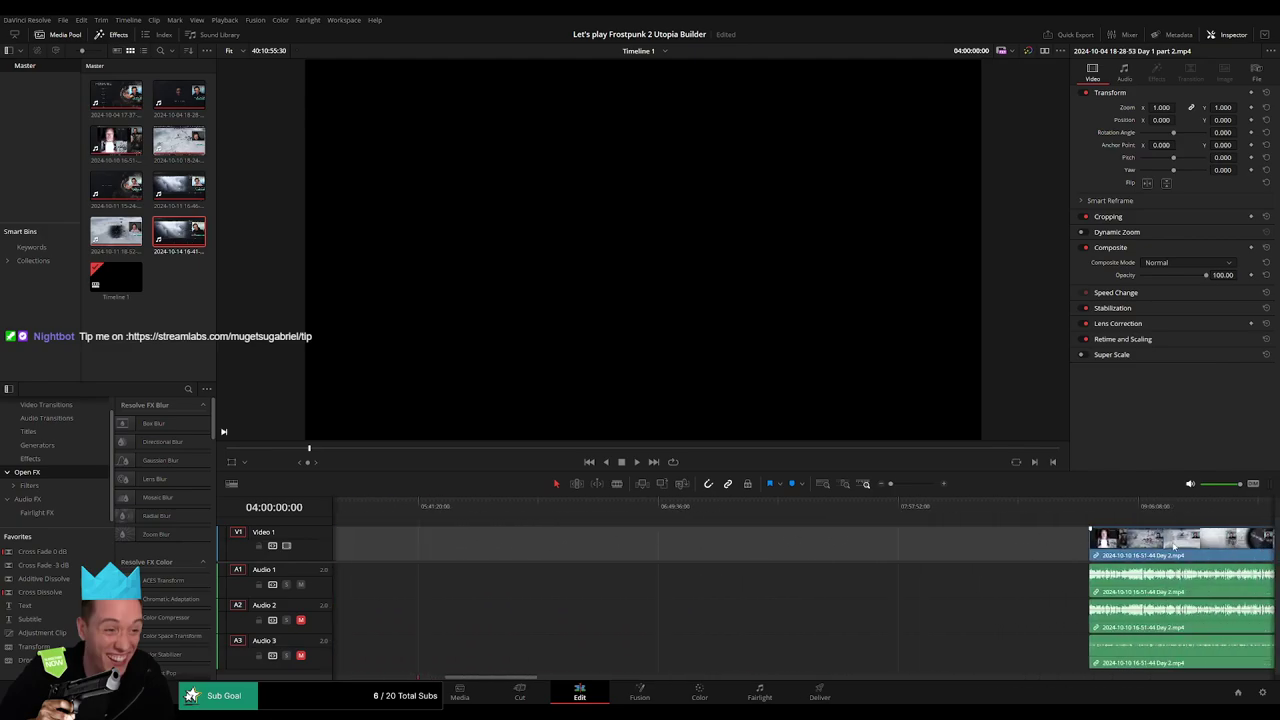
{"action": "scroll", "coordinate": [1175, 546], "scroll_direction": "right", "scroll_amount": 5}
{"action": "scroll", "coordinate": [763, 551], "scroll_direction": "left", "scroll_amount": 4}
{"action": "left_click_drag", "start_coordinate": [982, 551], "coordinate": [642, 551]}
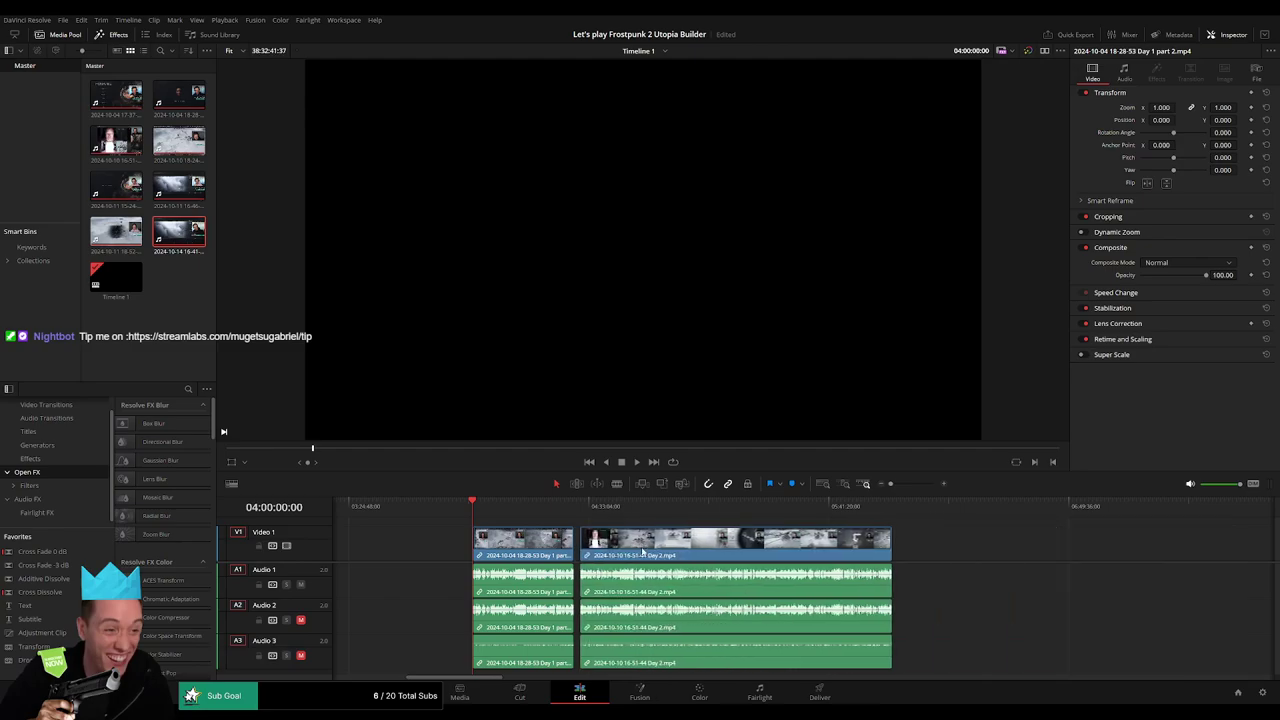
{"action": "left_click_drag", "start_coordinate": [486, 507], "coordinate": [557, 507]}
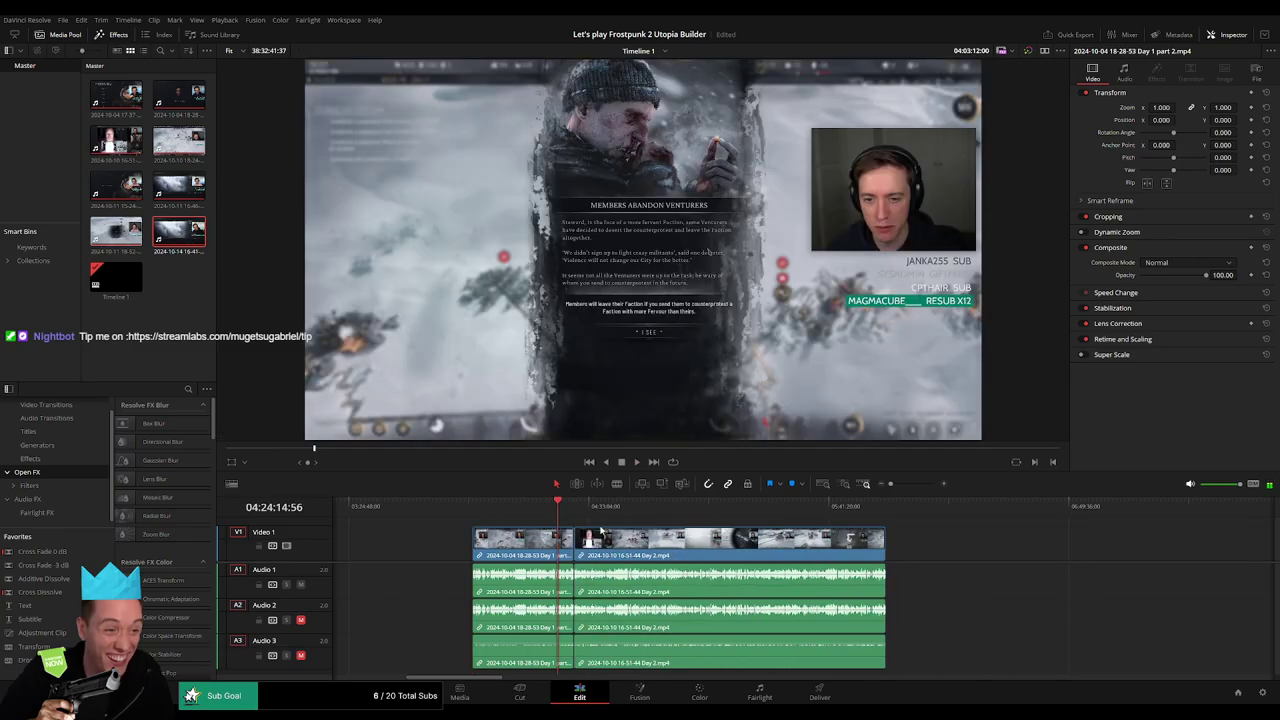
Play back across the join between the Day 1 footage and Day 2
{"action": "scroll", "coordinate": [900, 540], "scroll_direction": "up", "scroll_amount": 3, "text": "ctrl"}
{"action": "left_click", "coordinate": [1170, 533]}
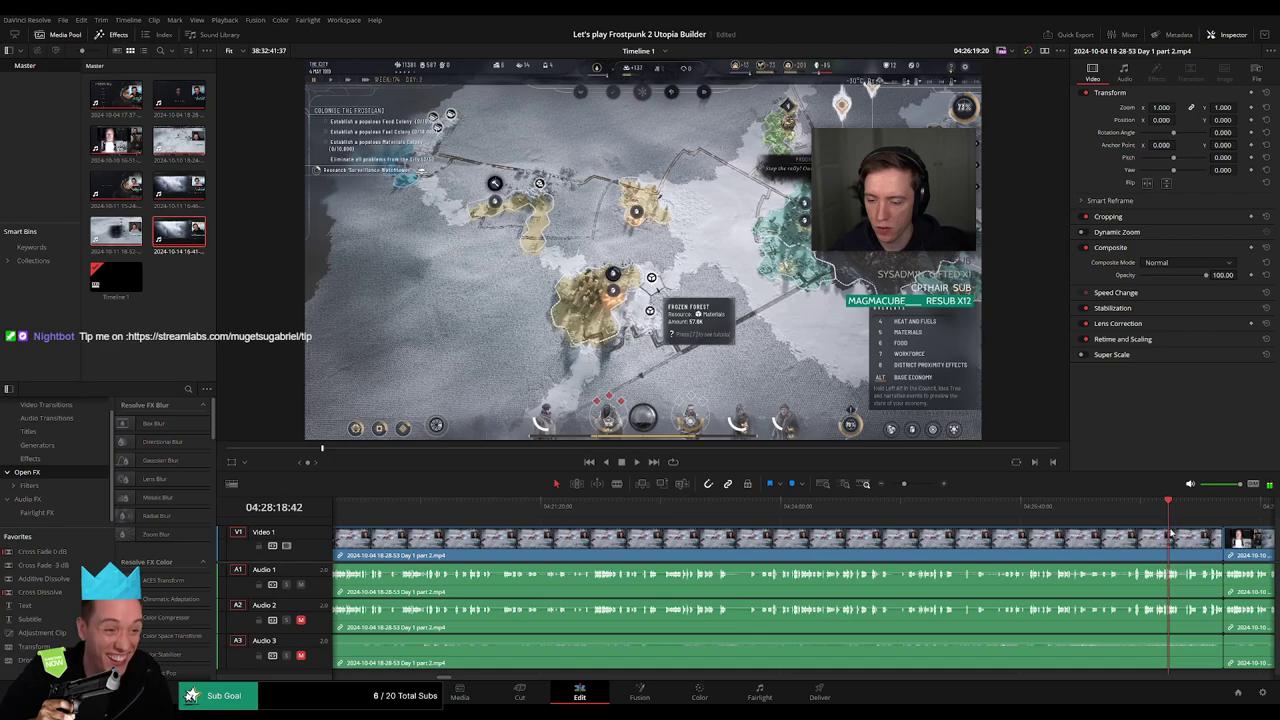
{"action": "left_click", "coordinate": [1028, 507]}
{"action": "scroll", "coordinate": [1028, 507], "scroll_direction": "up", "scroll_amount": 2, "text": "ctrl"}
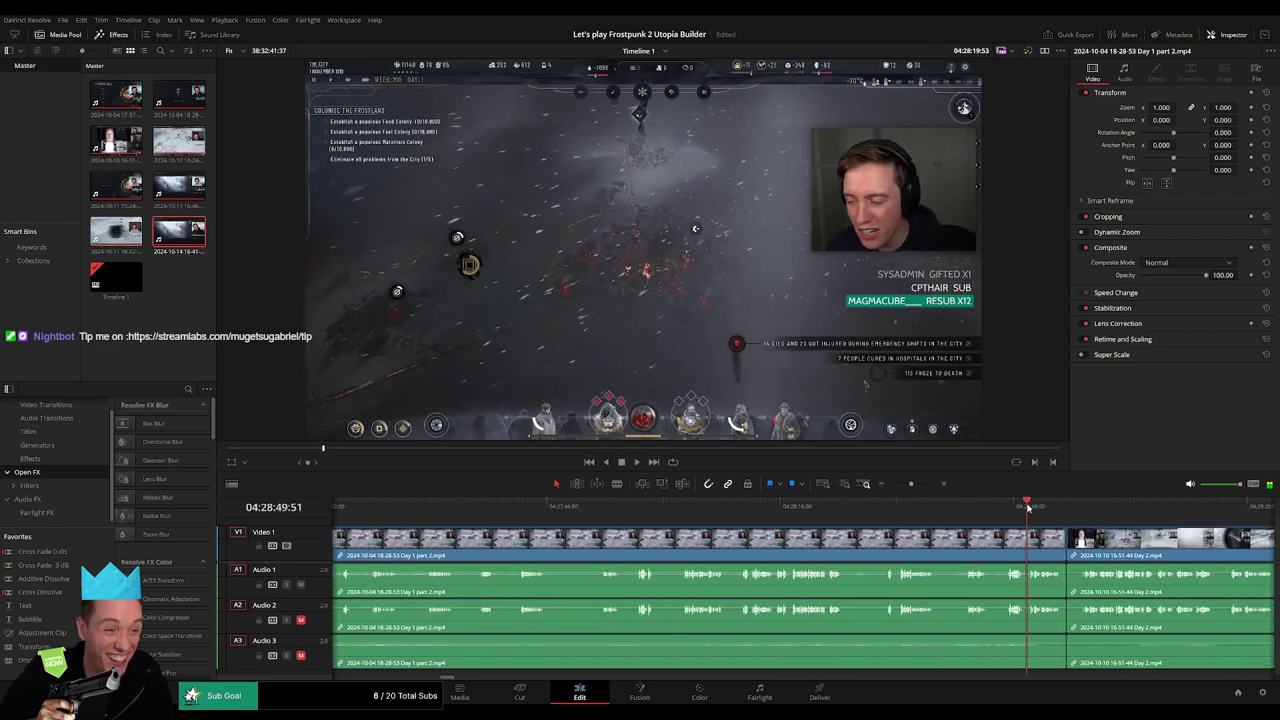
{"action": "key", "text": "space"}
Add a cross dissolve at the Day 1 to Day 2 cut and zoom out to view both clips
{"action": "scroll", "coordinate": [766, 530], "scroll_direction": "up", "scroll_amount": 3}
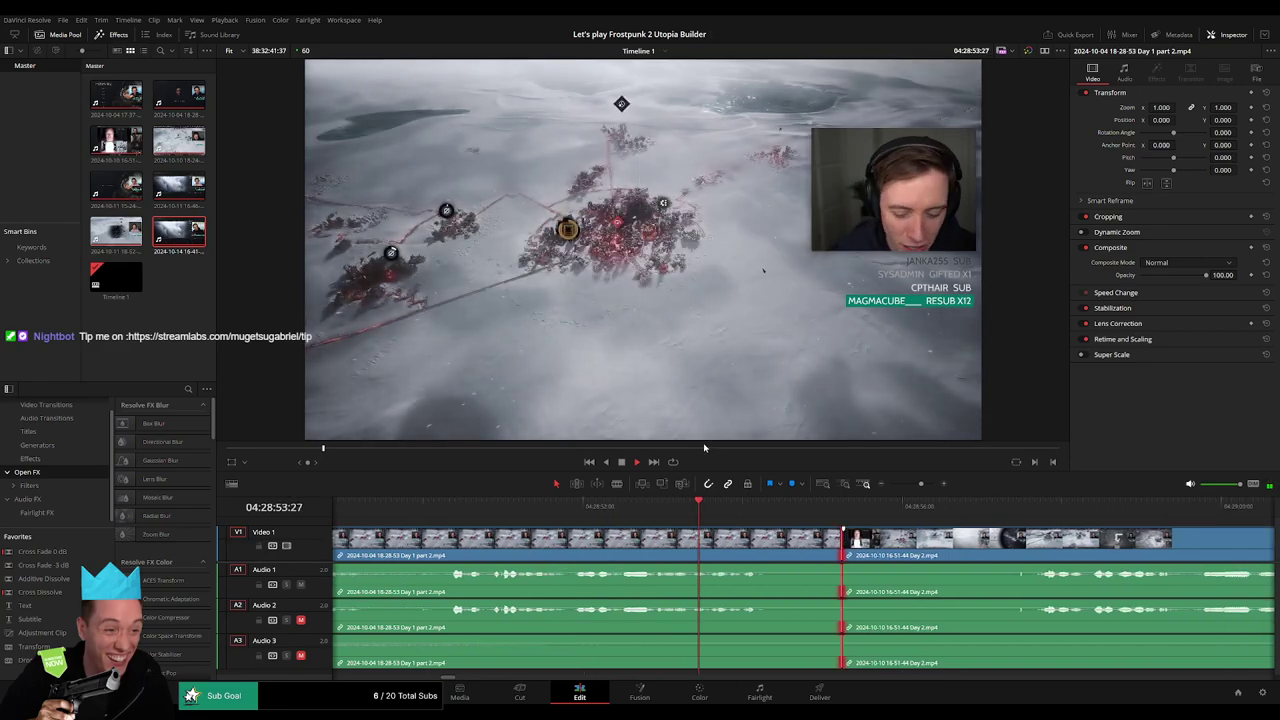
{"action": "key", "text": "ctrl+t"}
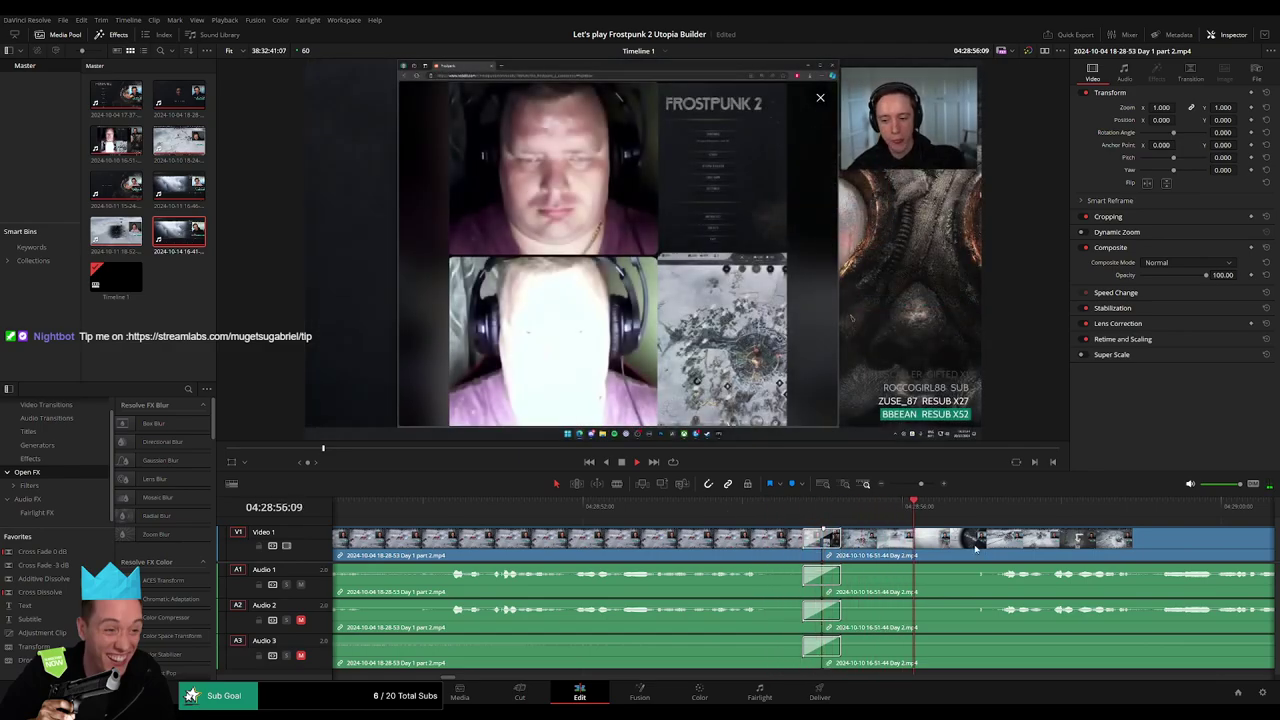
{"action": "scroll", "coordinate": [730, 523], "scroll_direction": "right", "scroll_amount": 3}
{"action": "scroll", "coordinate": [722, 527], "scroll_direction": "right", "scroll_amount": 3}
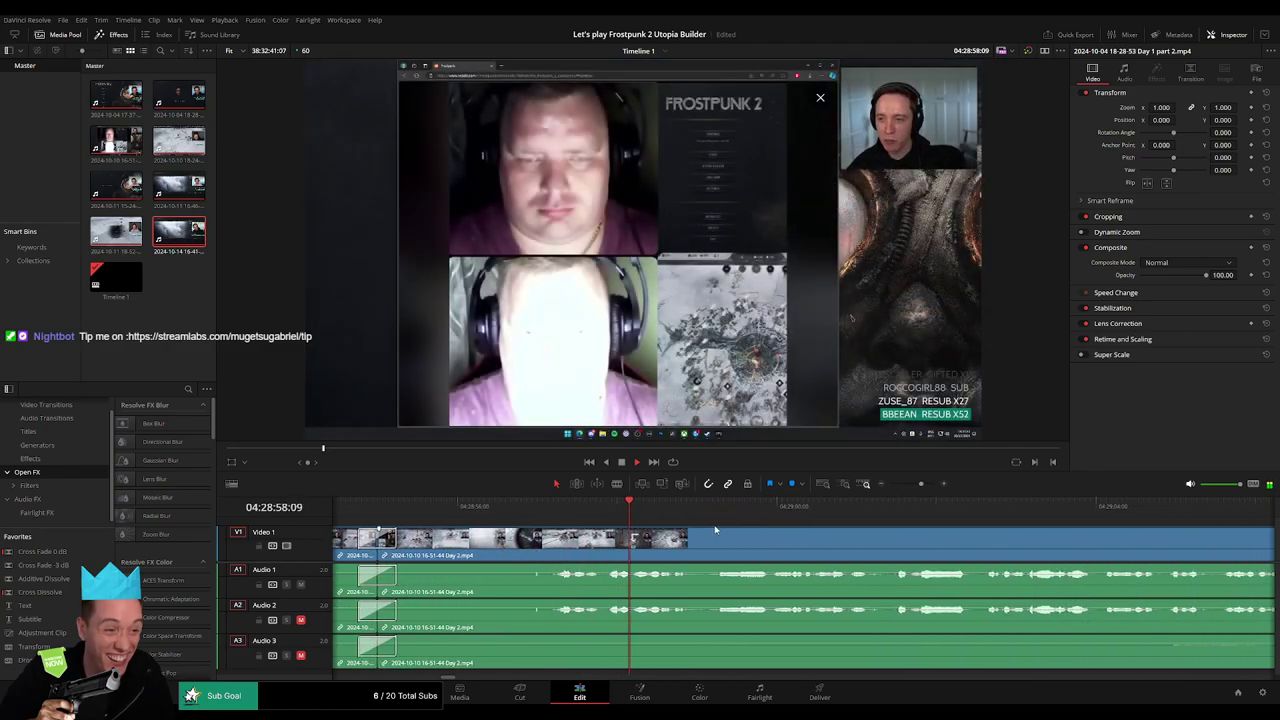
{"action": "scroll", "coordinate": [685, 532], "scroll_direction": "right", "scroll_amount": 3}
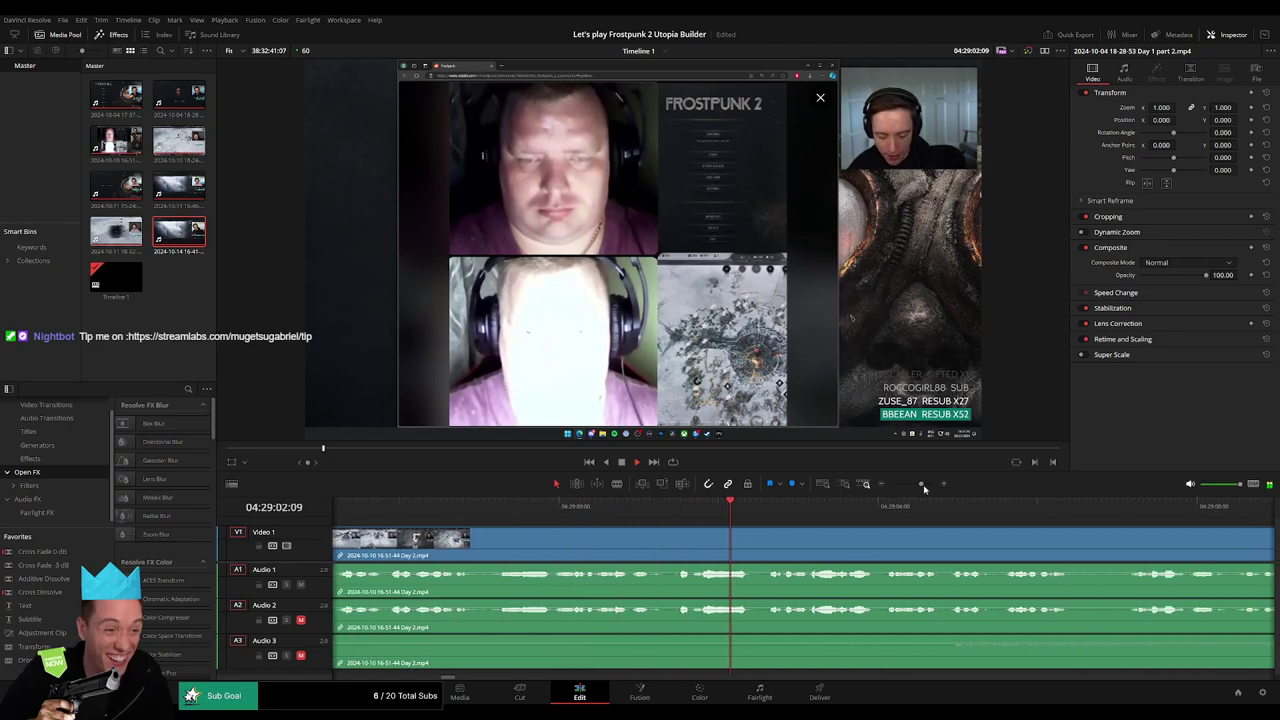
{"action": "left_click_drag", "start_coordinate": [921, 484], "coordinate": [890, 485]}
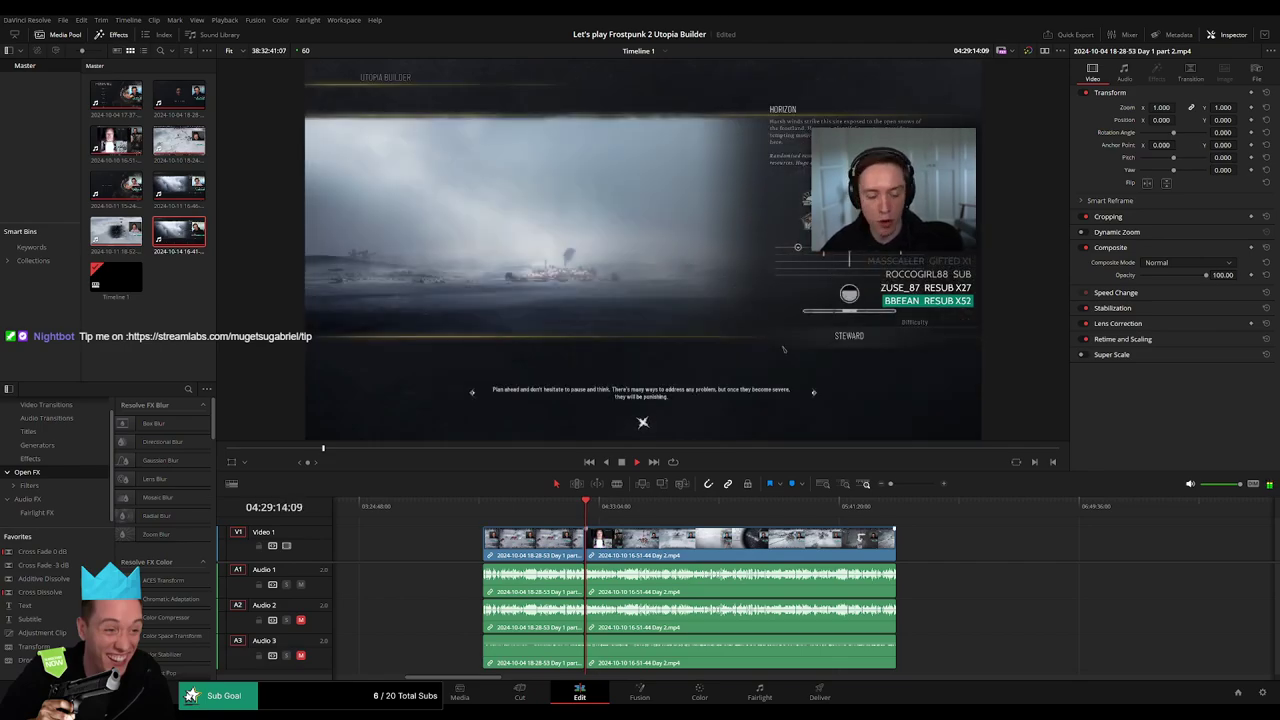
{"action": "scroll", "coordinate": [617, 527], "scroll_direction": "right", "scroll_amount": 3}
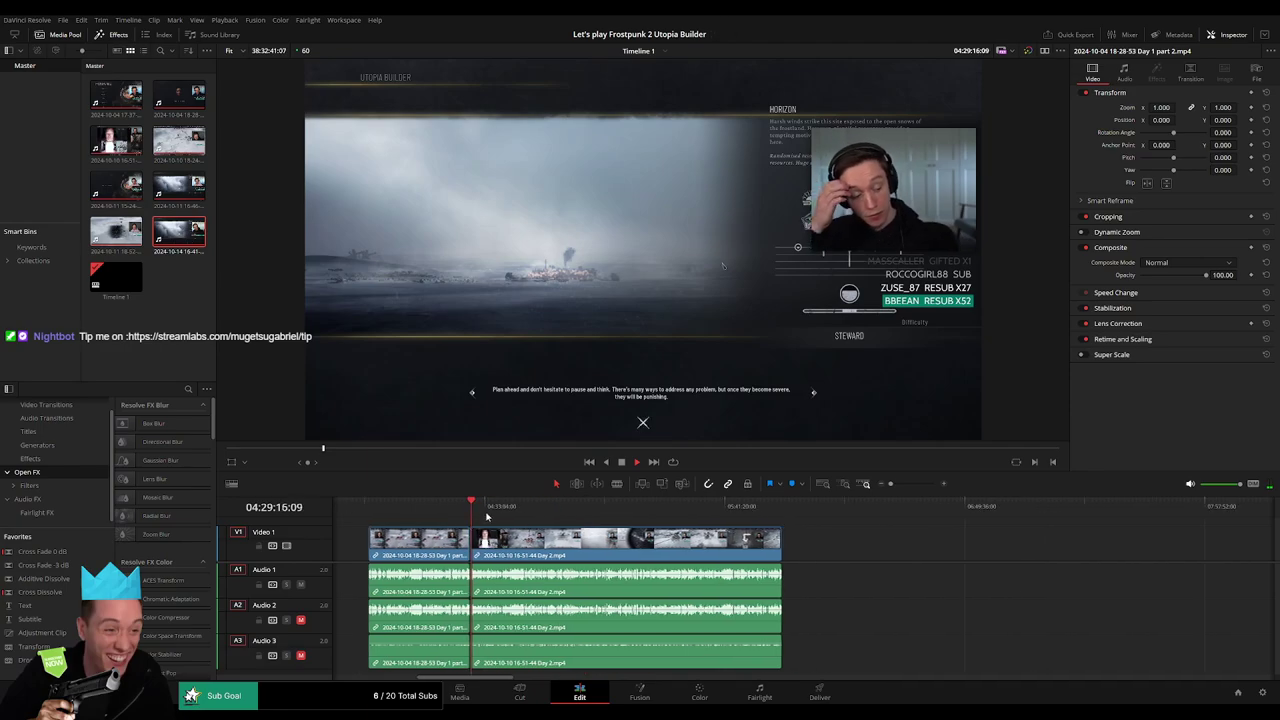
{"action": "left_click_drag", "start_coordinate": [490, 510], "coordinate": [576, 522]}
Play the Day 2 footage and scrub back to around 04:58:04
{"action": "scroll", "coordinate": [816, 555], "scroll_direction": "up", "scroll_amount": 5}
{"action": "key", "text": "space"}
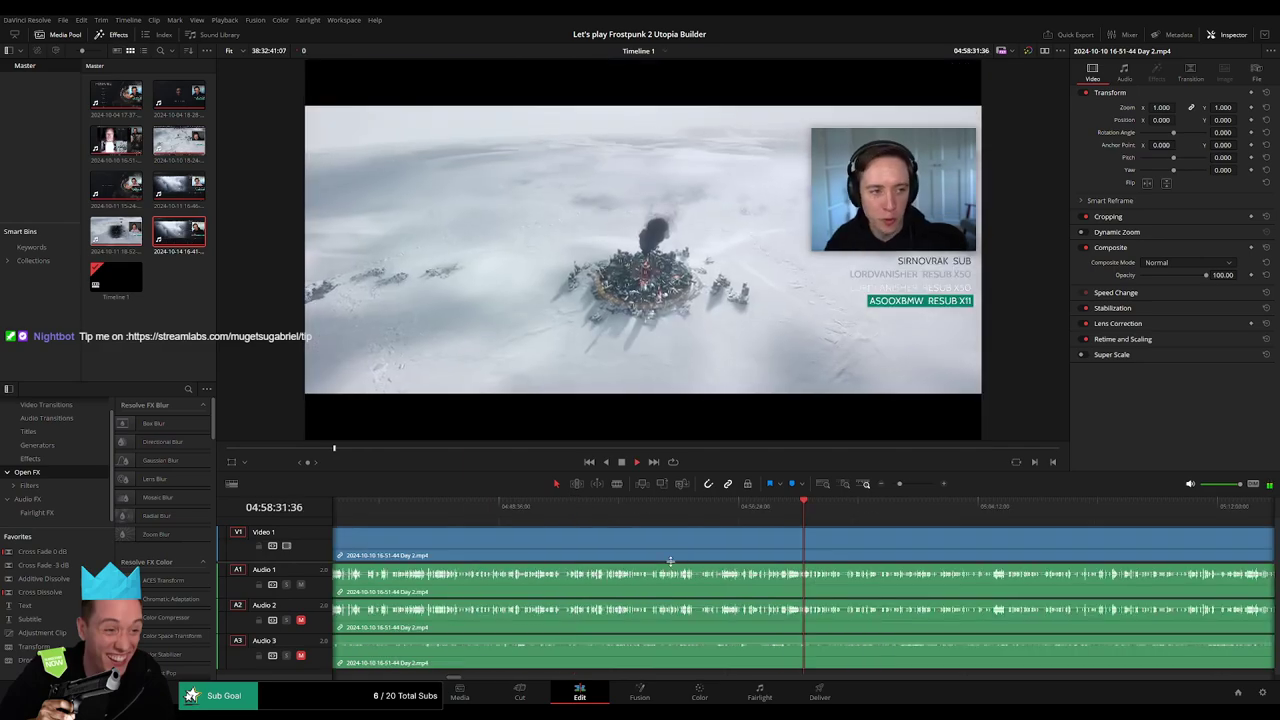
{"action": "left_click", "coordinate": [666, 508]}
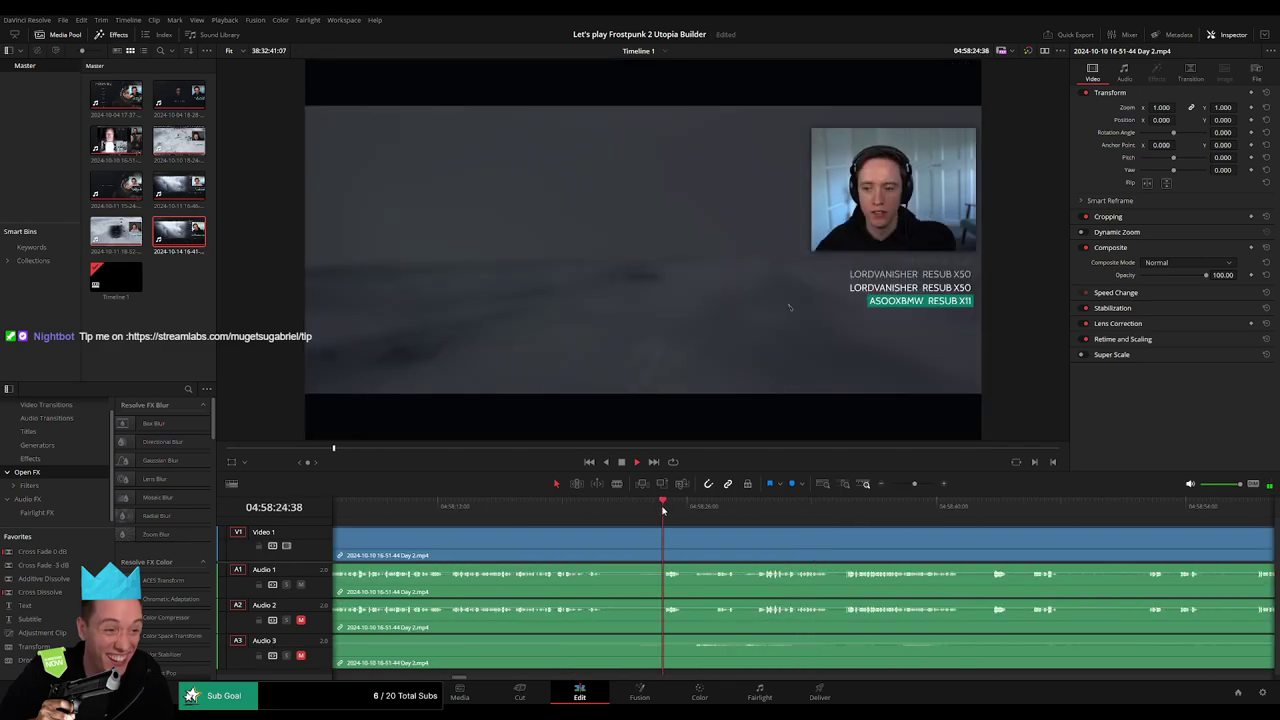
{"action": "scroll", "coordinate": [705, 540], "scroll_direction": "up", "scroll_amount": 3}
{"action": "left_click", "coordinate": [497, 508]}
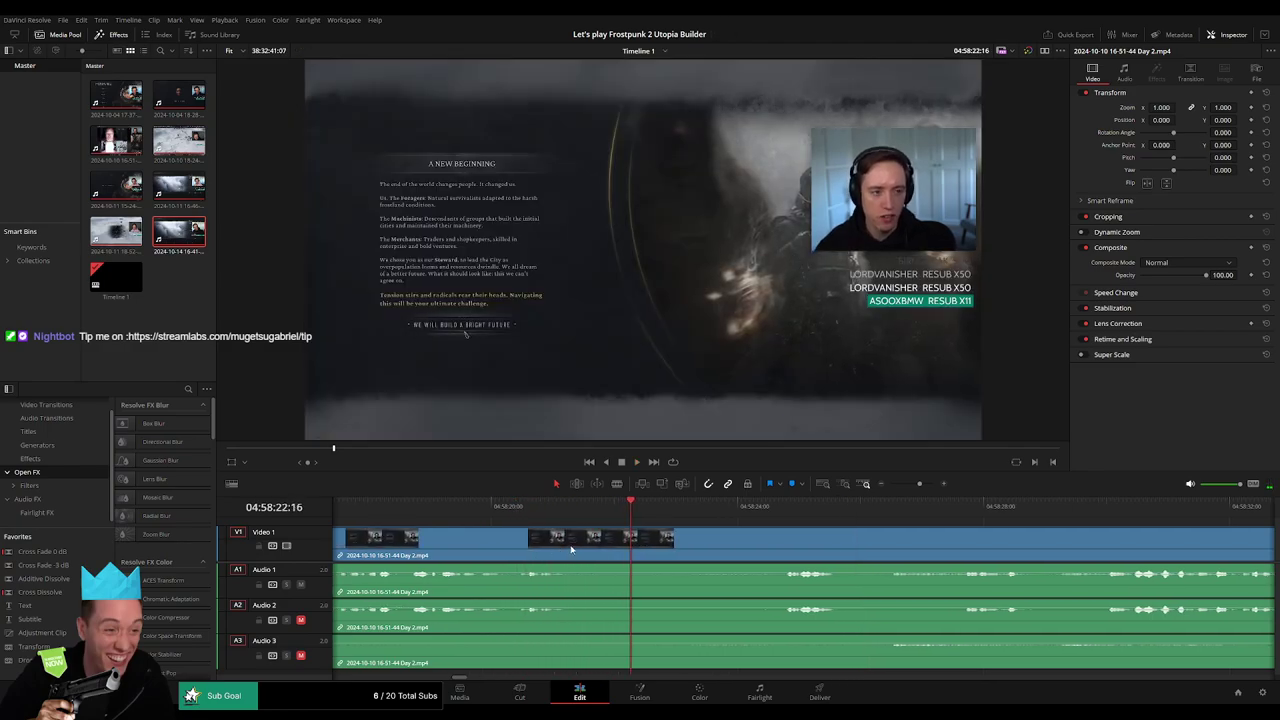
{"action": "left_click", "coordinate": [400, 508]}
{"action": "left_click", "coordinate": [524, 512]}
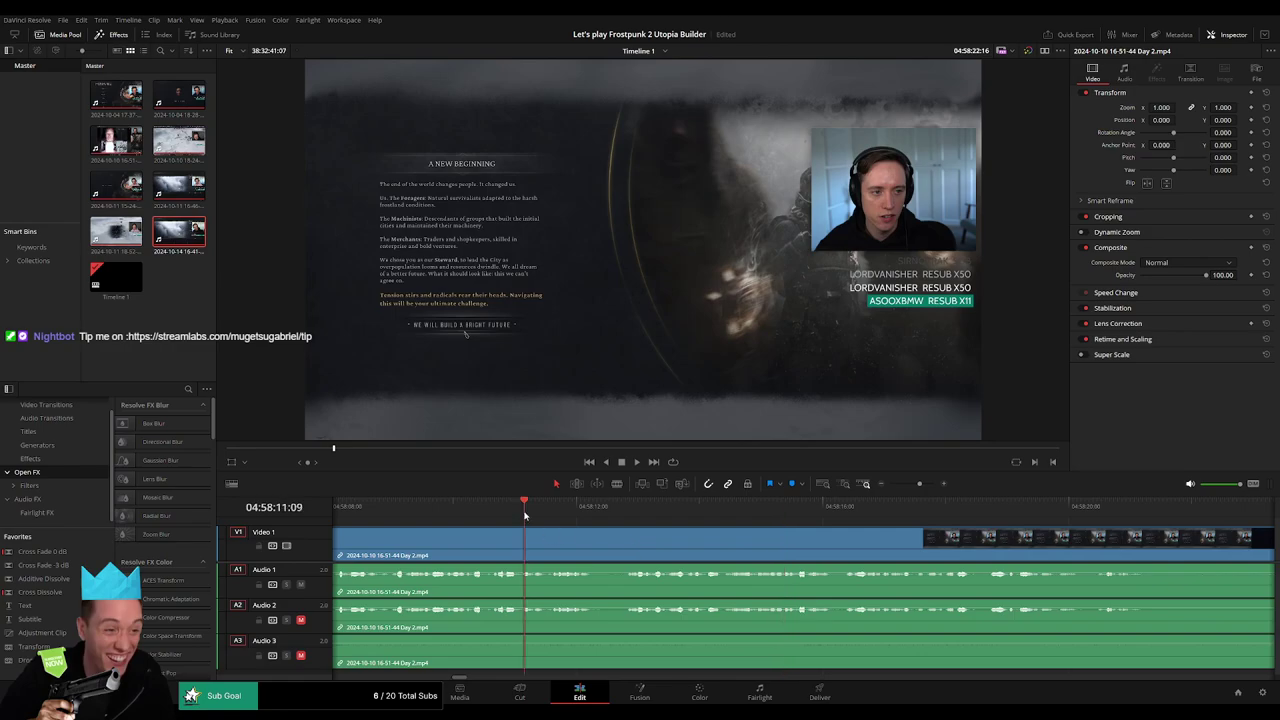
{"action": "key", "text": "space"}
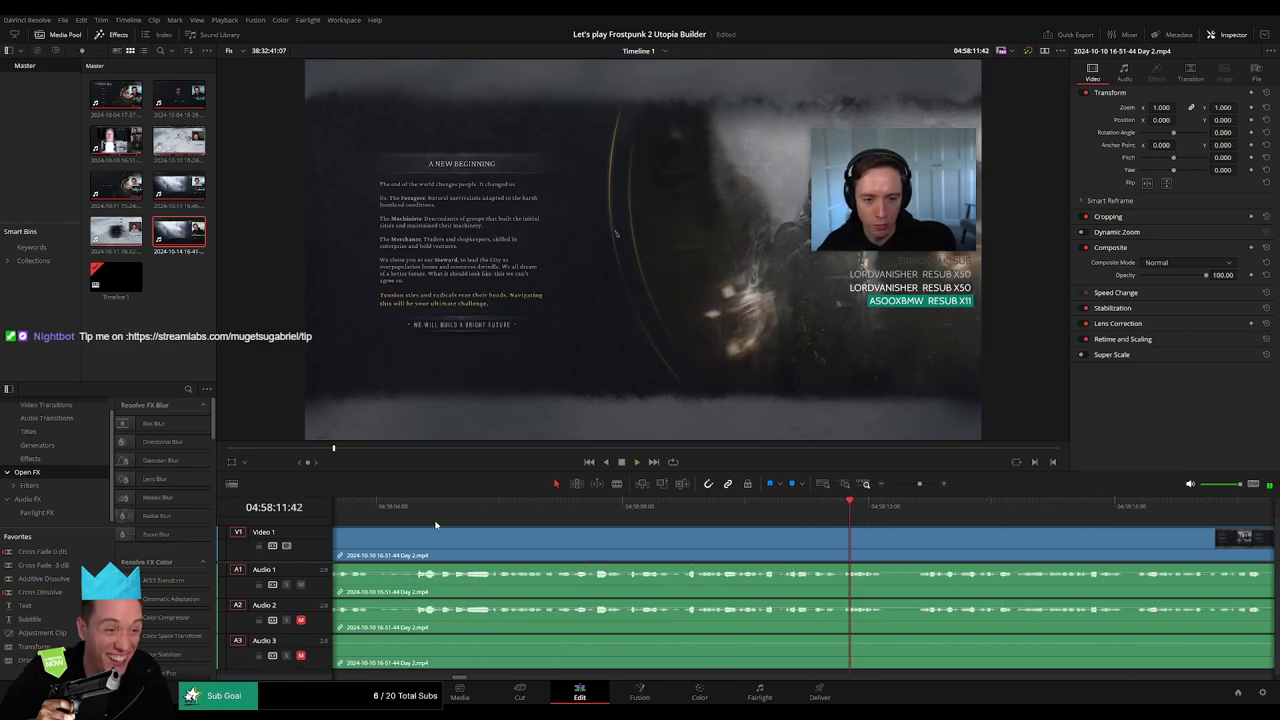
Find the title screen's first frame and blade the Day 2 clip at 04:57:59
{"action": "scroll", "coordinate": [690, 558], "scroll_direction": "left", "scroll_amount": 3}
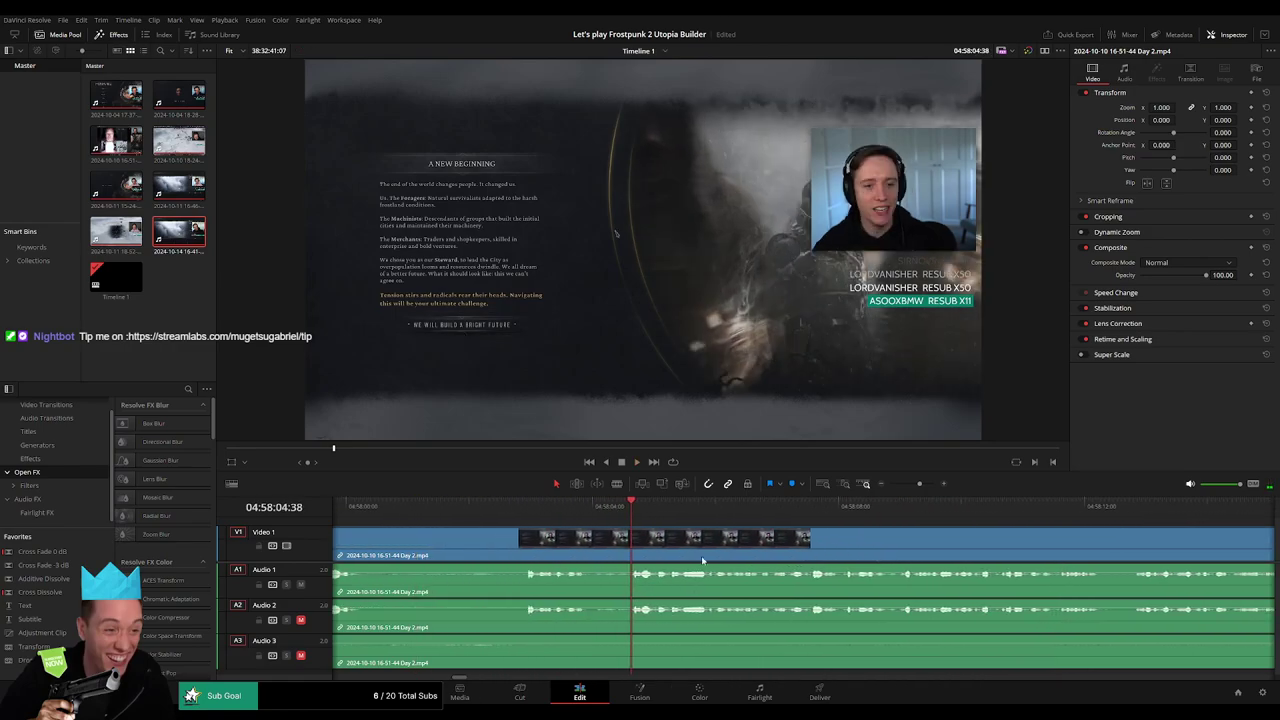
{"action": "left_click", "coordinate": [527, 514]}
{"action": "scroll", "coordinate": [731, 542], "scroll_direction": "left", "scroll_amount": 3}
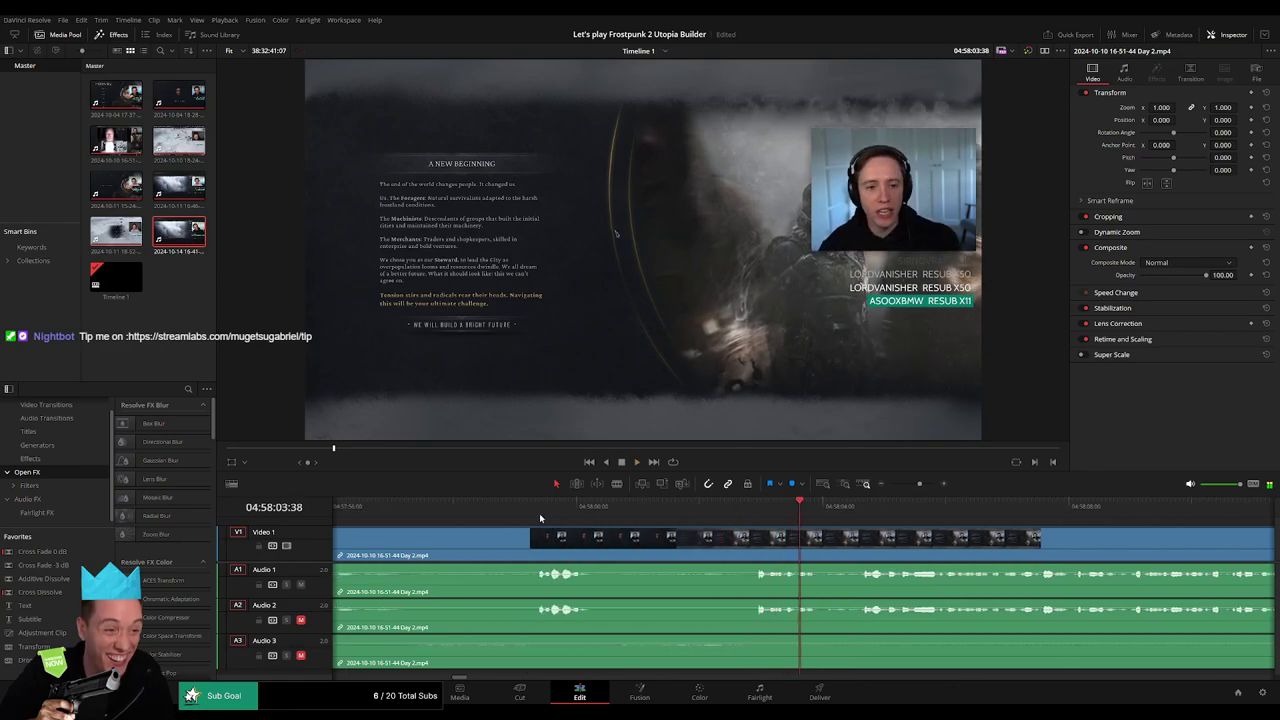
{"action": "left_click", "coordinate": [539, 513]}
{"action": "key", "text": "space"}
{"action": "key", "text": "space"}
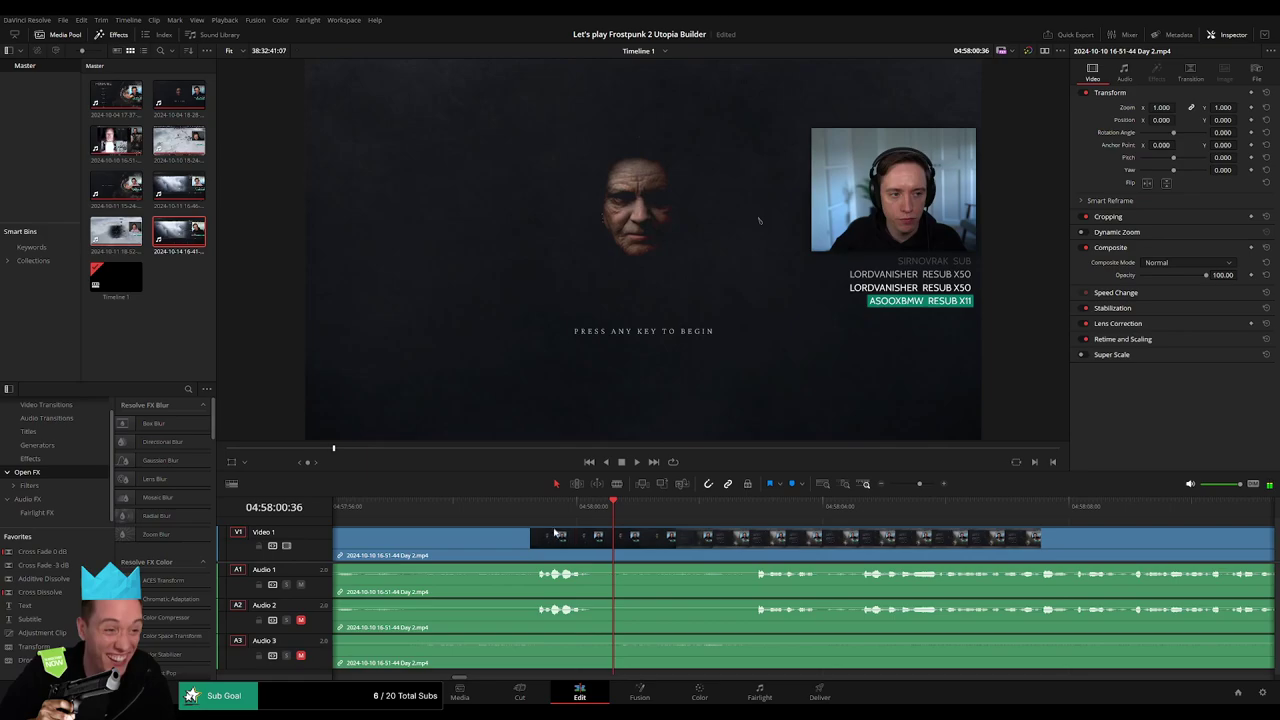
{"action": "mouse_move", "coordinate": [536, 514]}
{"action": "left_mouse_down"}
{"action": "mouse_move", "coordinate": [514, 512]}
{"action": "mouse_move", "coordinate": [578, 536]}
{"action": "mouse_move", "coordinate": [471, 531]}
{"action": "left_mouse_up"}
{"action": "left_click", "coordinate": [520, 543]}
{"action": "key", "text": "a"}
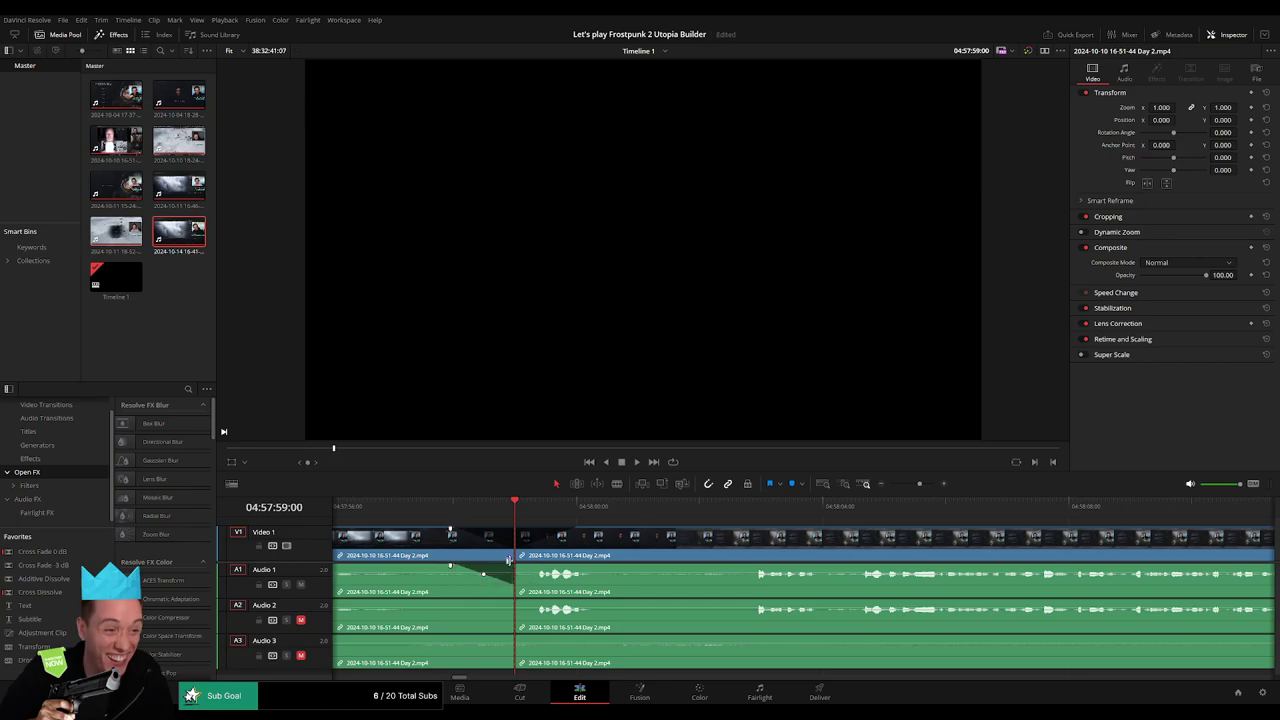
Add fade-out and fade-in ramps on A1–A3 at the 04:57:59 cut, then play across it
{"action": "left_click_drag", "start_coordinate": [516, 567], "coordinate": [578, 567]}
{"action": "mouse_move", "coordinate": [509, 601]}
{"action": "left_mouse_down"}
{"action": "mouse_move", "coordinate": [470, 603]}
{"action": "mouse_move", "coordinate": [570, 603]}
{"action": "left_mouse_up"}
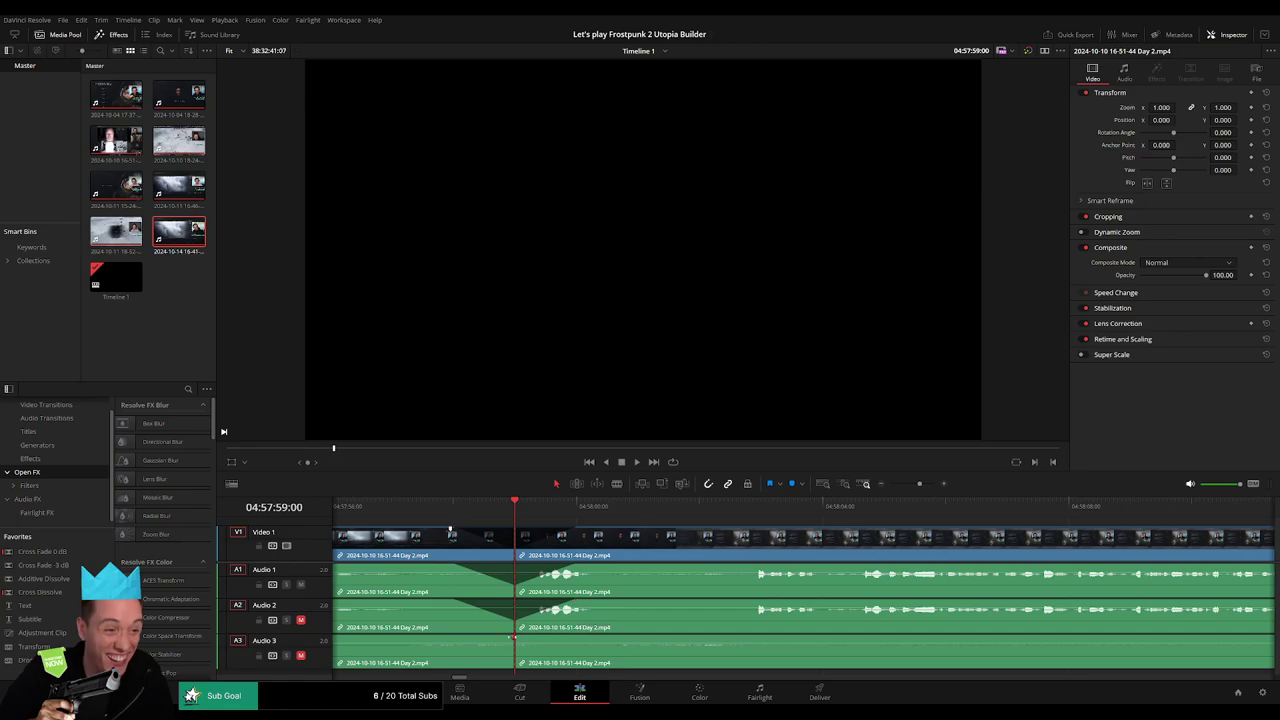
{"action": "left_click_drag", "start_coordinate": [512, 637], "coordinate": [456, 638]}
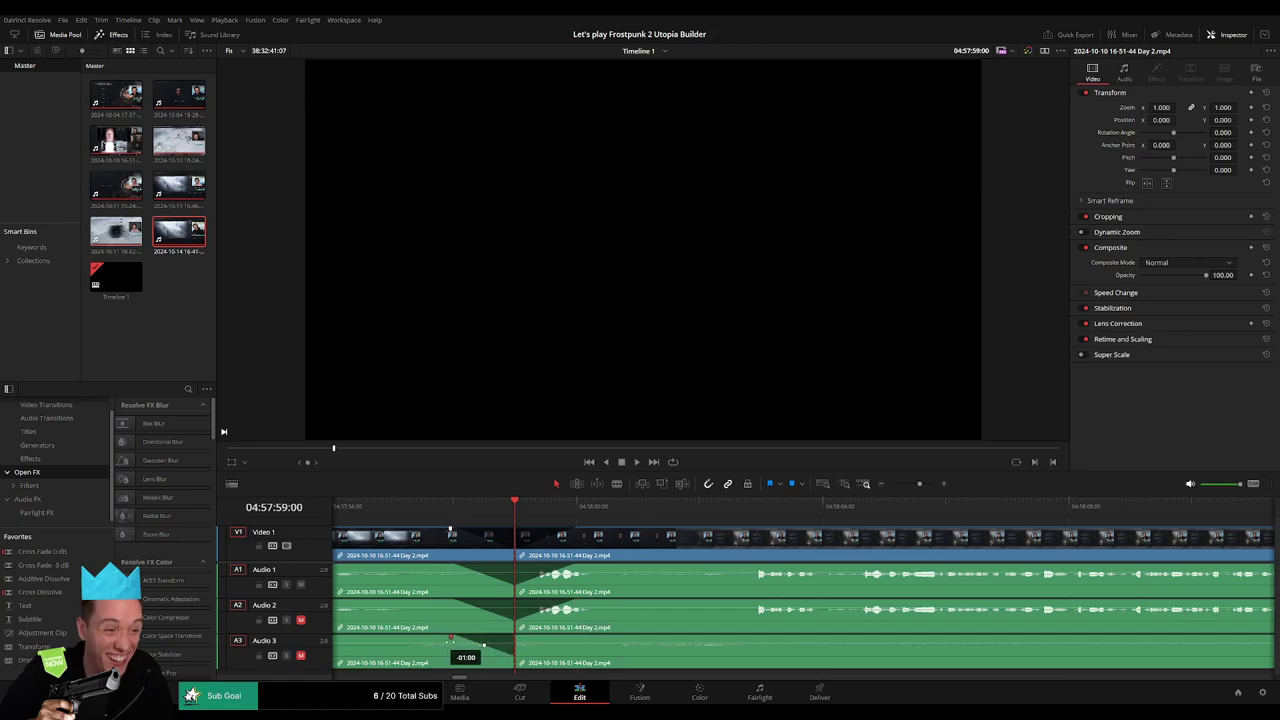
{"action": "left_click_drag", "start_coordinate": [516, 637], "coordinate": [575, 638]}
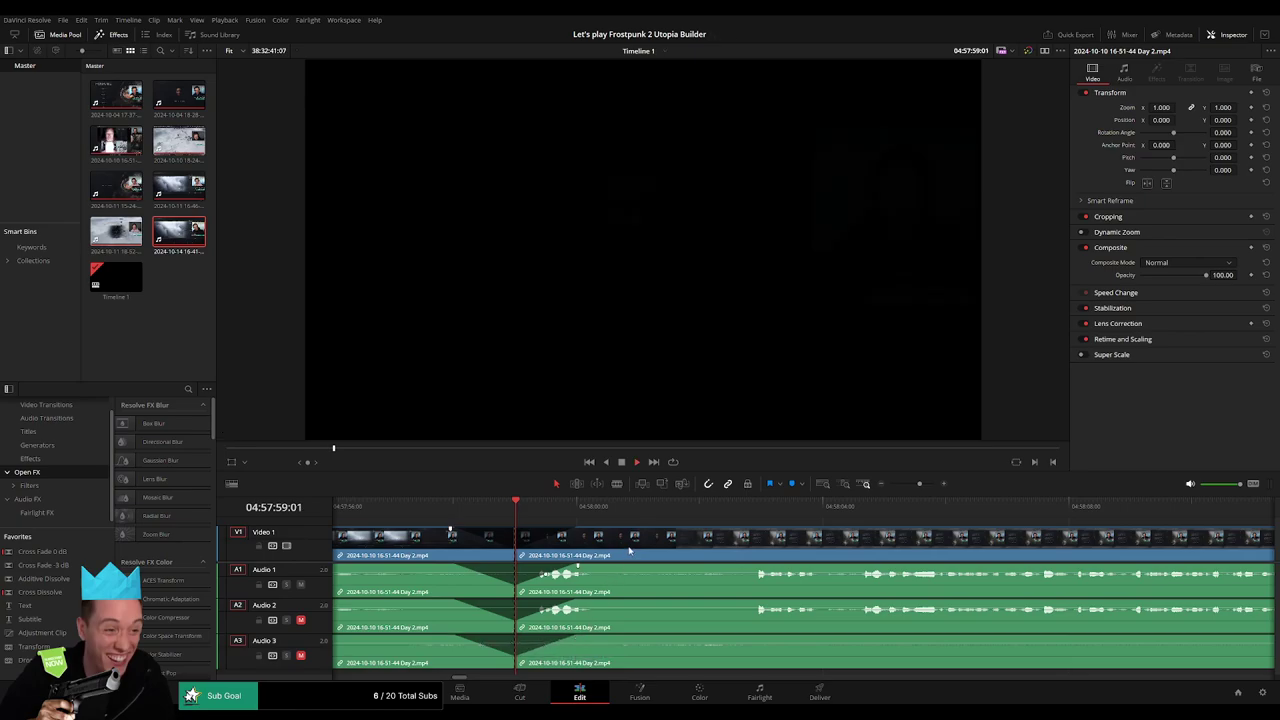
{"action": "left_click", "coordinate": [533, 510]}
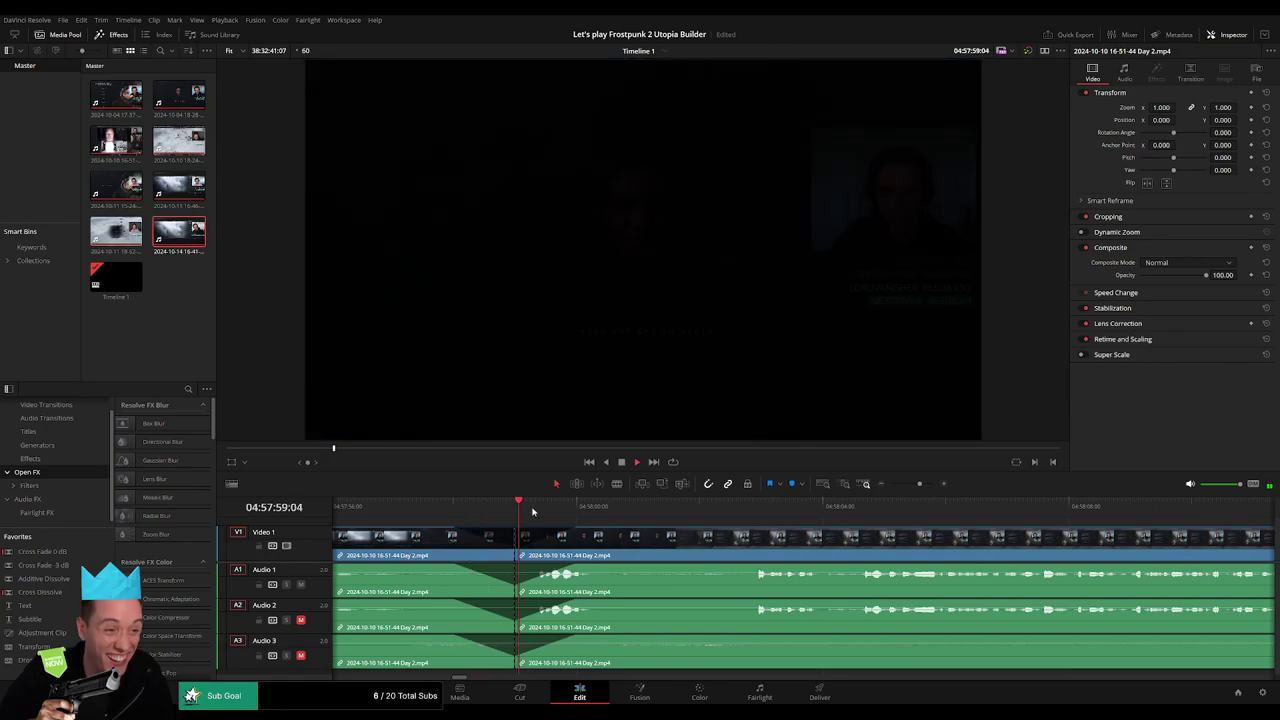
{"action": "left_click", "coordinate": [871, 486]}
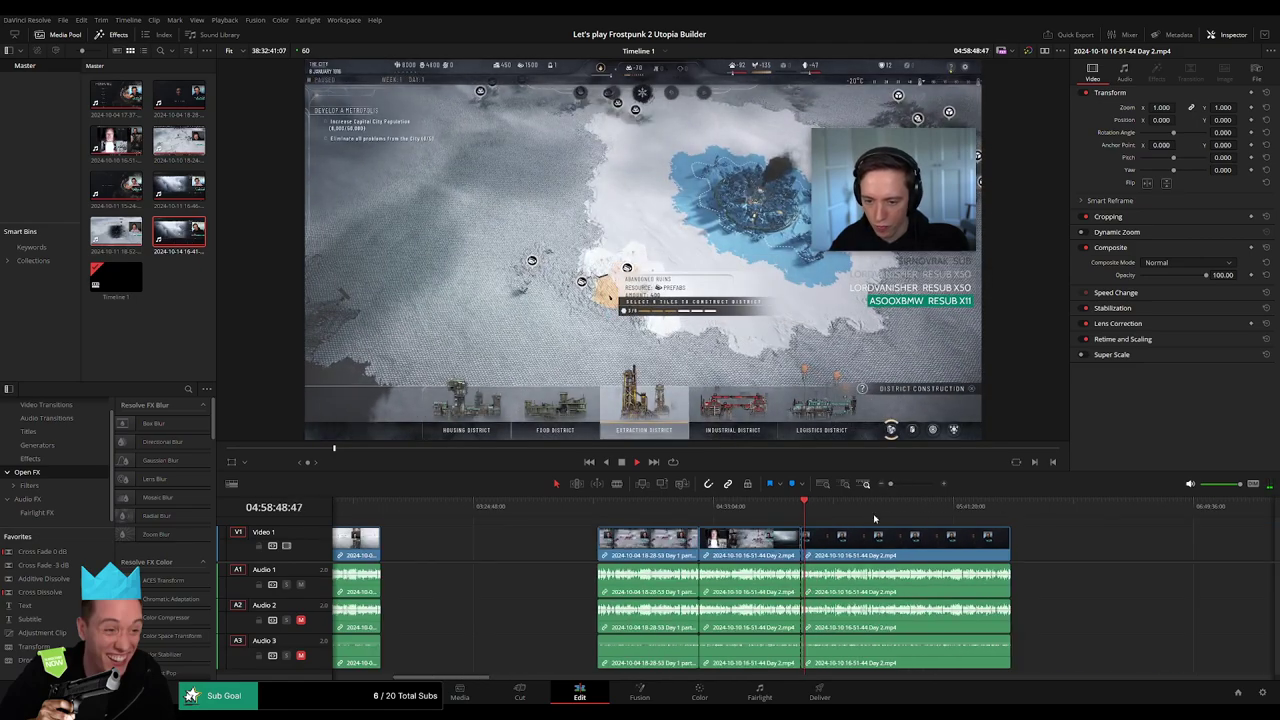
Drag the later Day 2 piece far to the right along V1
{"action": "scroll", "coordinate": [873, 513], "scroll_direction": "right", "scroll_amount": 3}
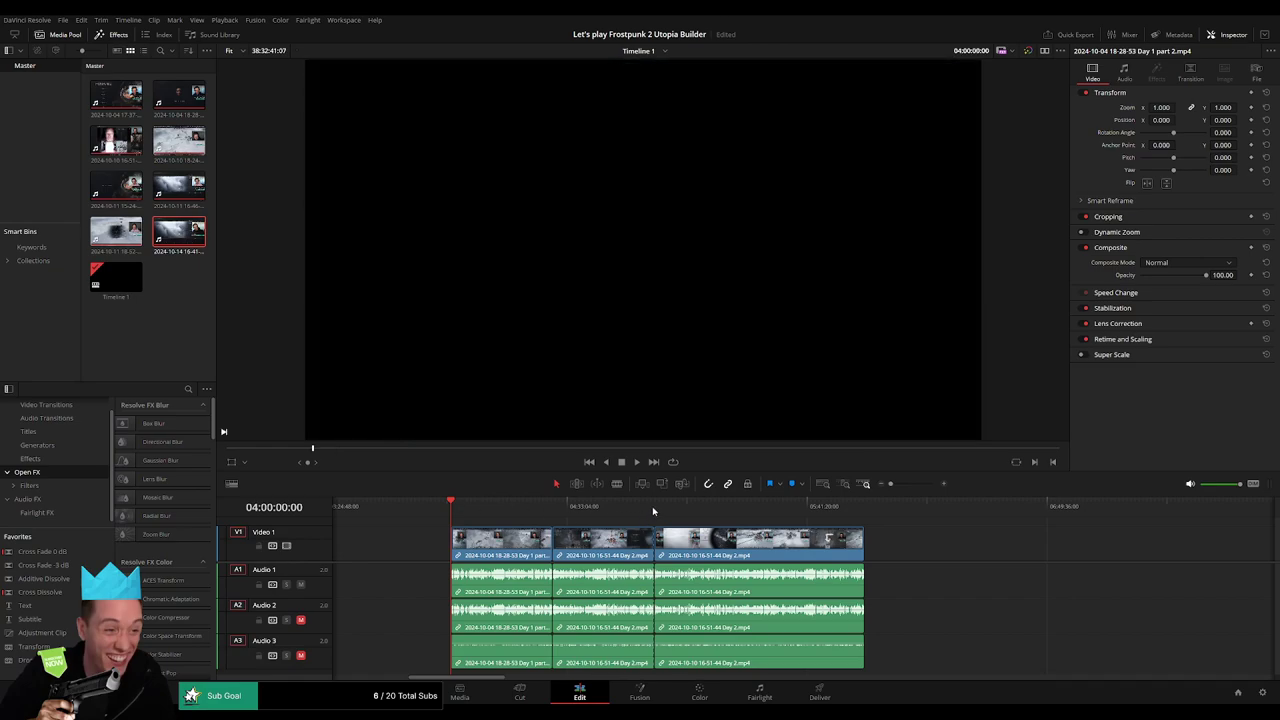
{"action": "scroll", "coordinate": [476, 504], "scroll_direction": "right", "scroll_amount": 4}
{"action": "scroll", "coordinate": [512, 535], "scroll_direction": "right", "scroll_amount": 1}
{"action": "left_click_drag", "start_coordinate": [512, 535], "coordinate": [897, 535]}
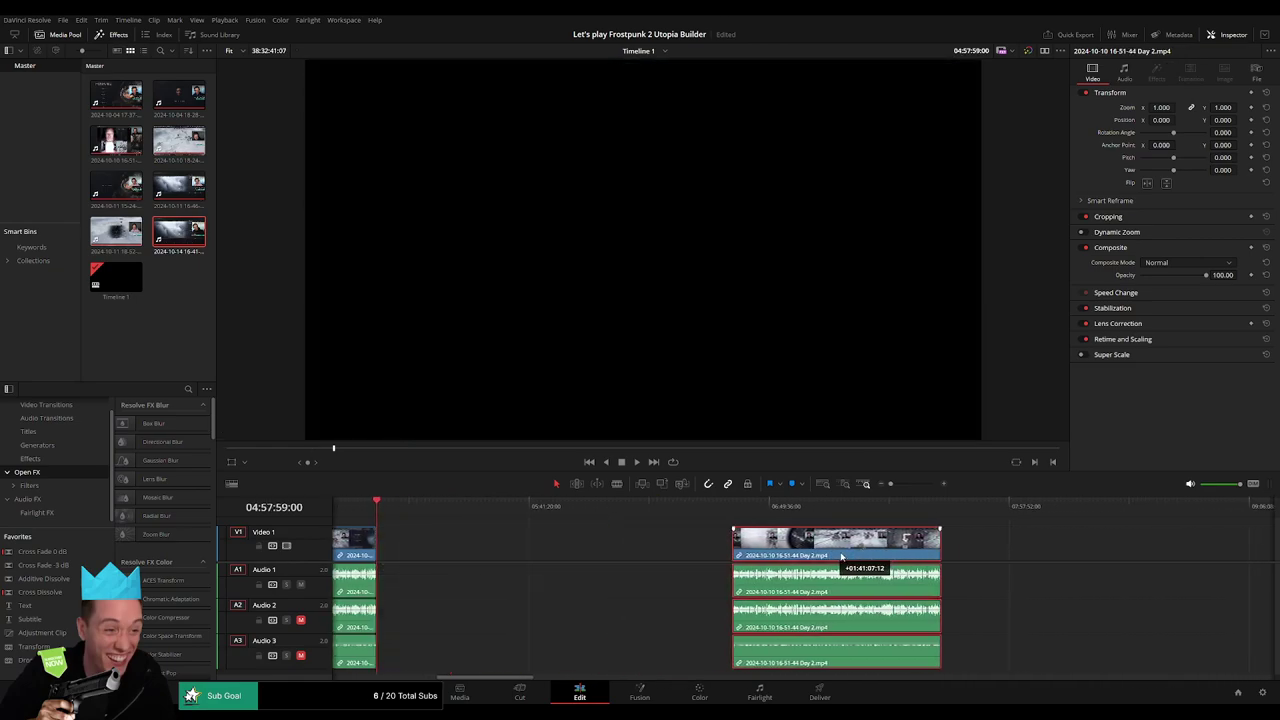
{"action": "left_click", "coordinate": [528, 559]}
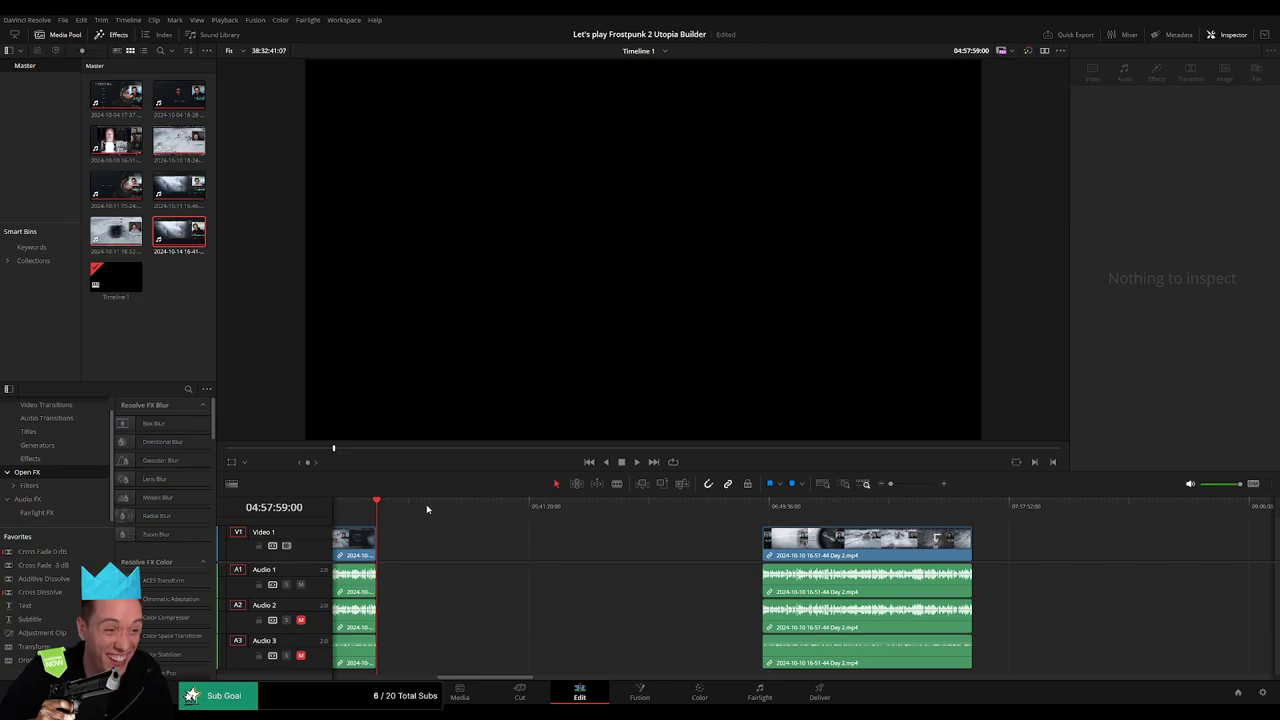
Slide the later Day 2 piece to start at 06:00:00 and play from its title screen
{"action": "left_click_drag", "start_coordinate": [426, 509], "coordinate": [534, 521]}
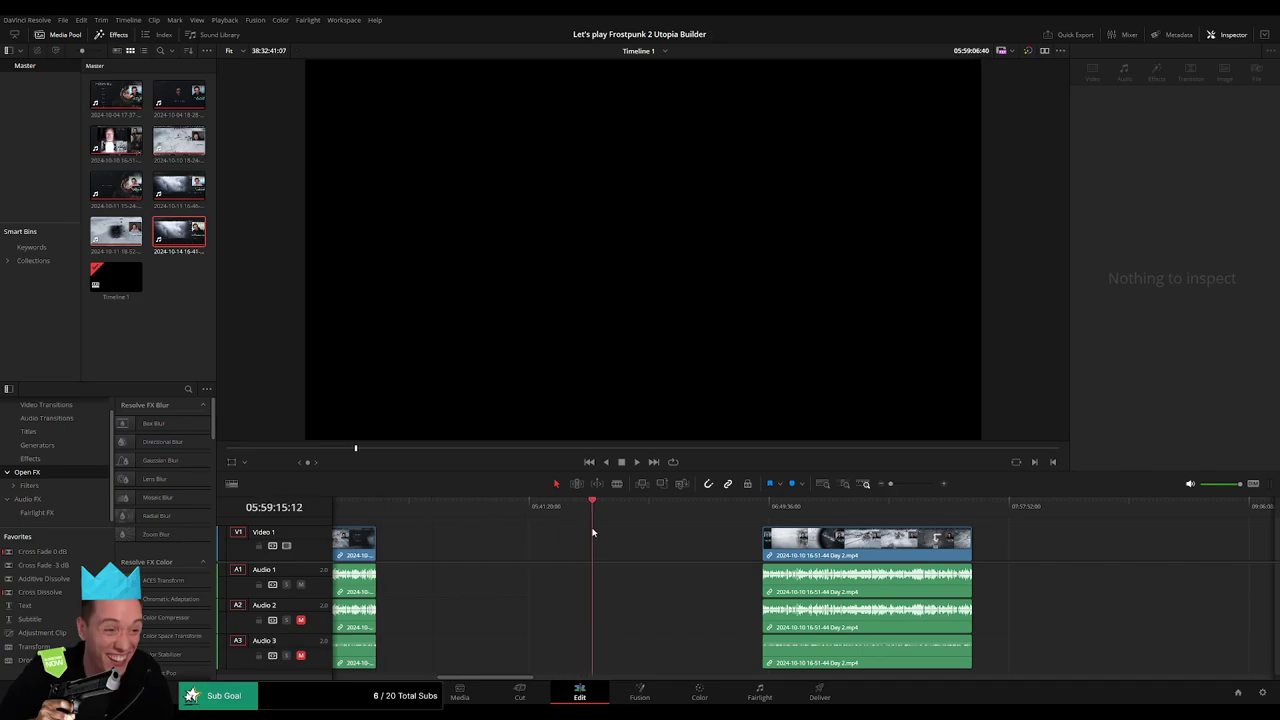
{"action": "scroll", "coordinate": [595, 533], "scroll_direction": "up", "scroll_amount": 5}
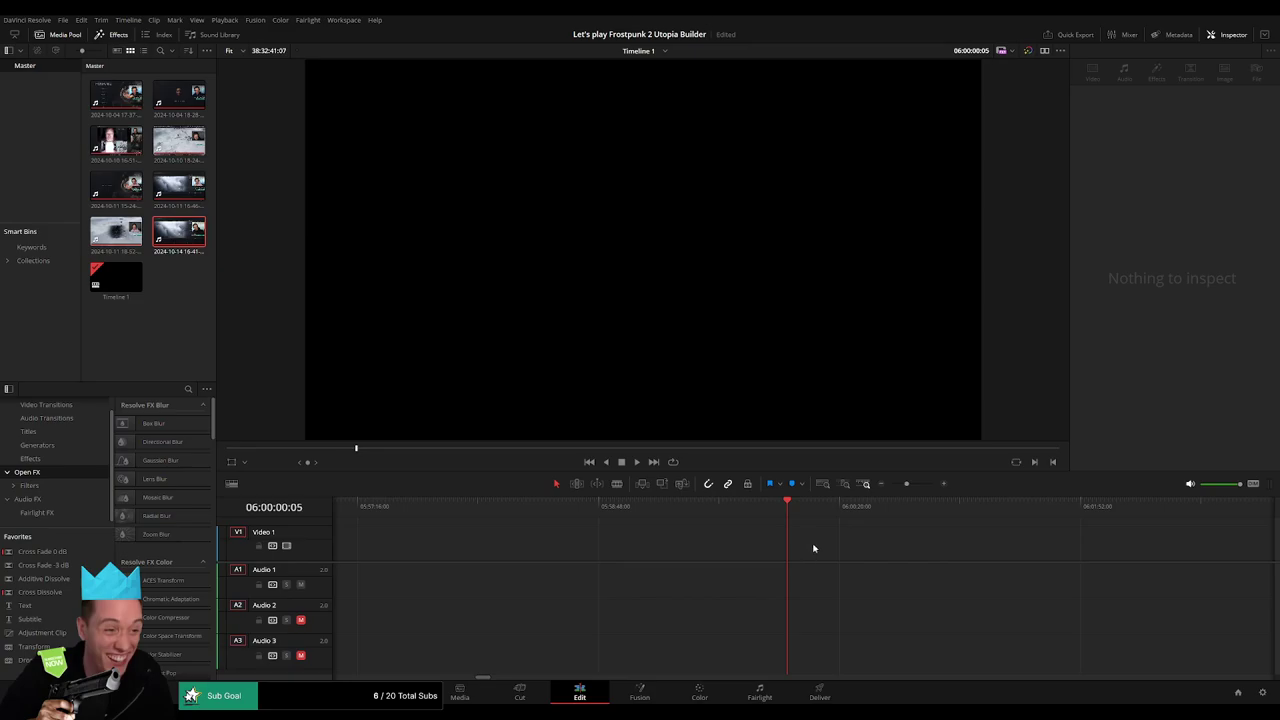
{"action": "scroll", "coordinate": [901, 501], "scroll_direction": "down", "scroll_amount": 5}
{"action": "left_click_drag", "start_coordinate": [1024, 540], "coordinate": [858, 540]}
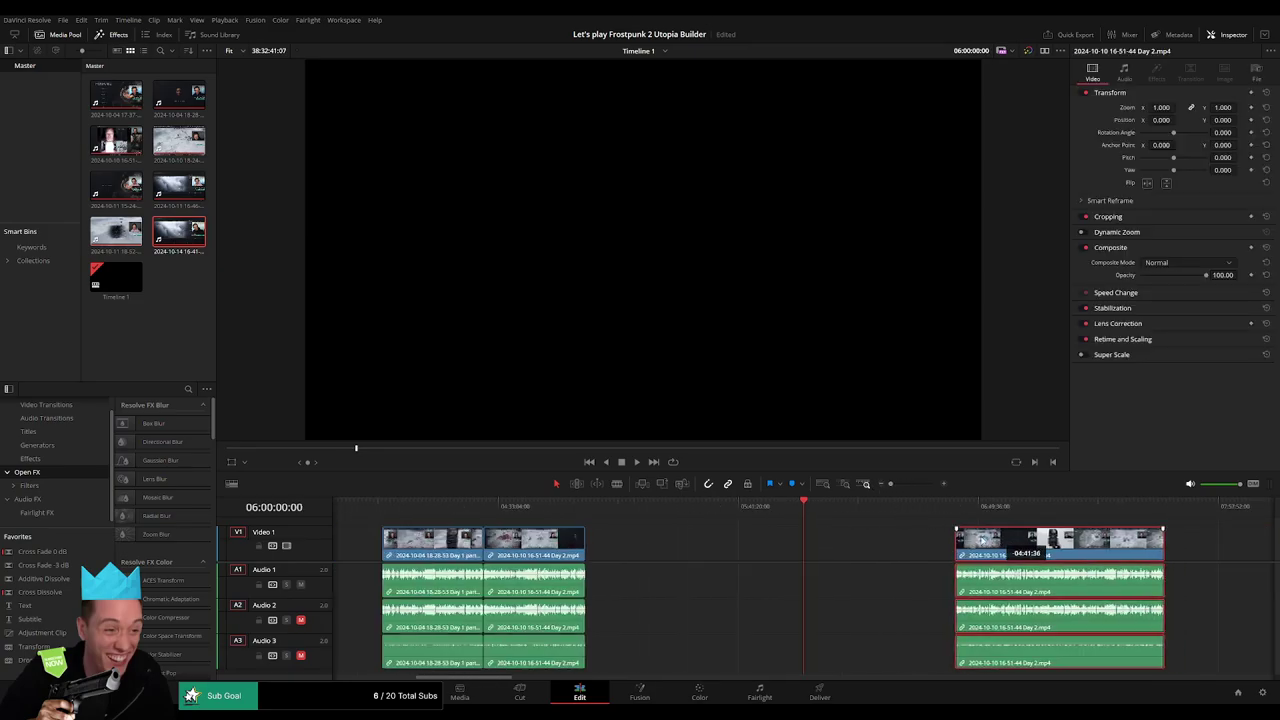
{"action": "left_click", "coordinate": [884, 523]}
{"action": "left_click_drag", "start_coordinate": [986, 520], "coordinate": [1008, 510]}
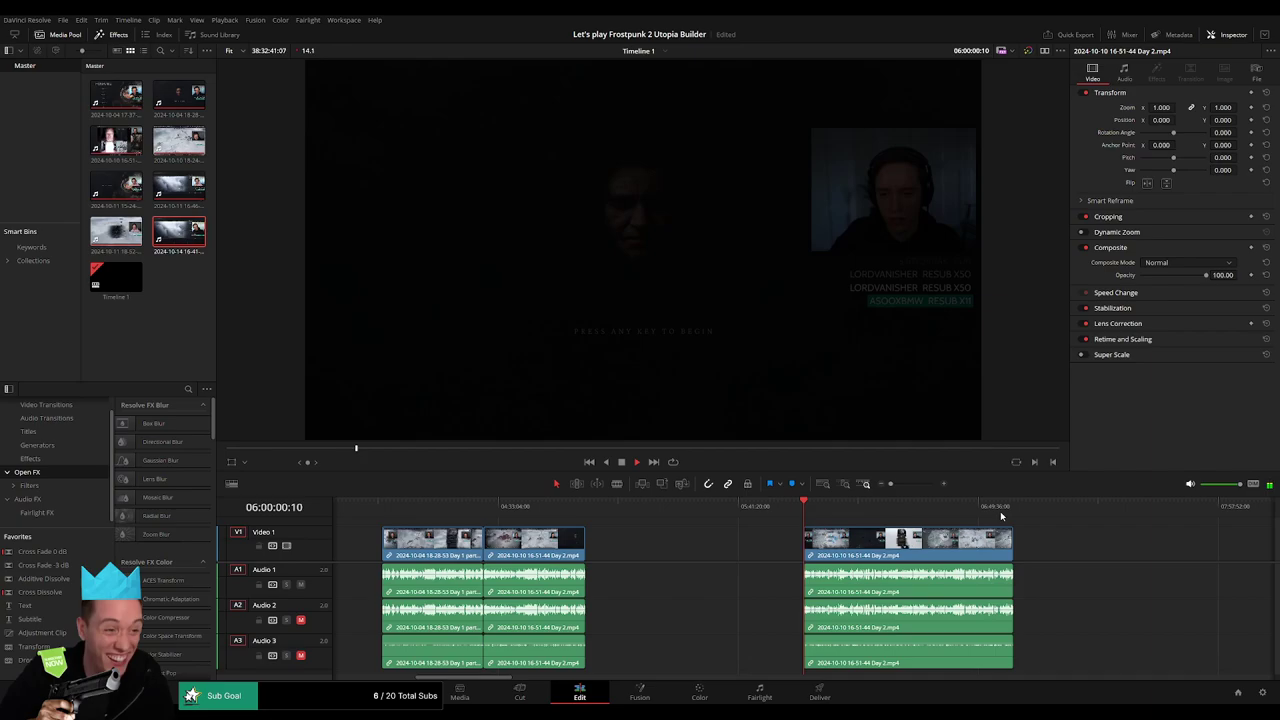
{"action": "left_click", "coordinate": [806, 512]}
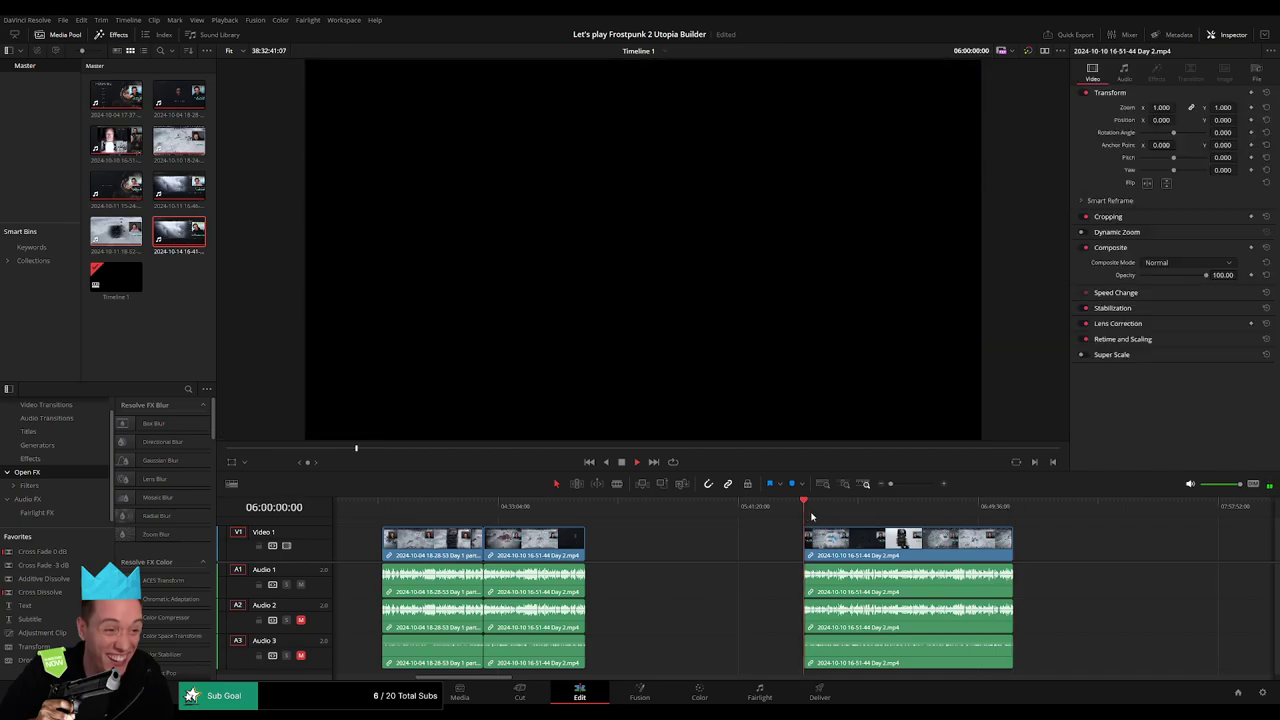
{"action": "key", "text": "space"}
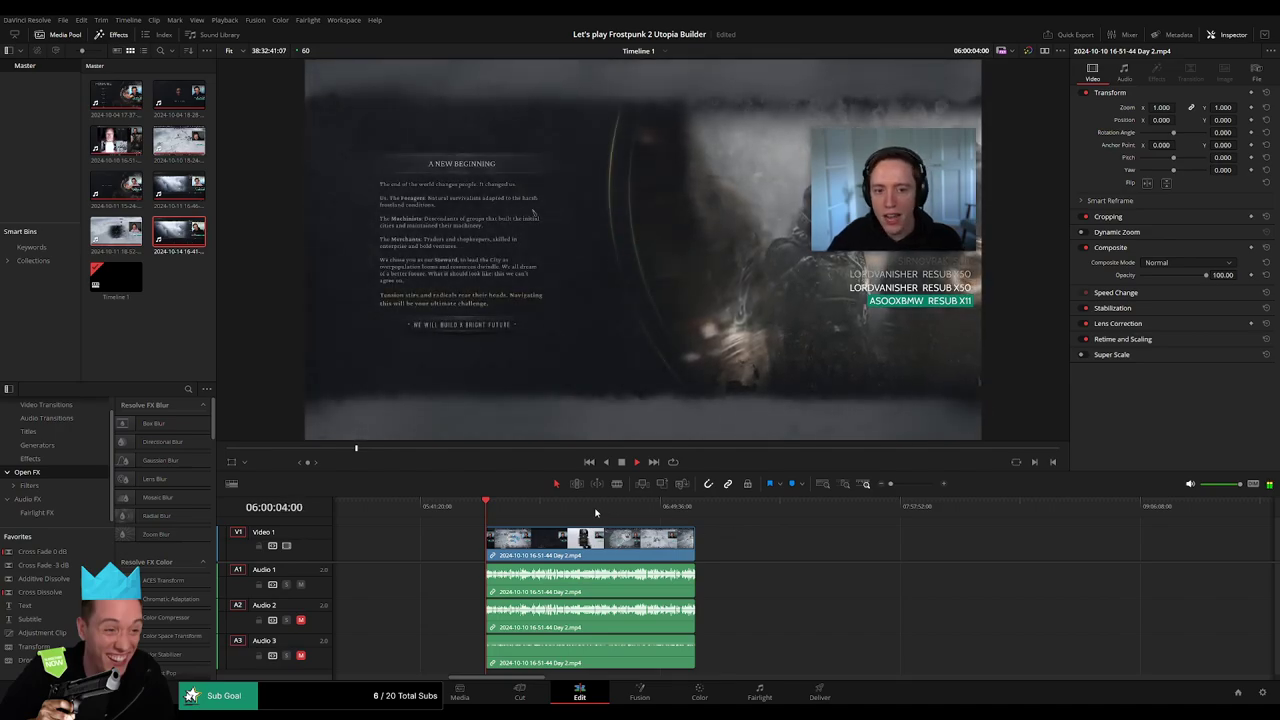
Zoom the timeline in and scrub the Day 2 footage to around 06:58
{"action": "mouse_move", "coordinate": [652, 508]}
{"action": "left_mouse_down"}
{"action": "mouse_move", "coordinate": [668, 519]}
{"action": "mouse_move", "coordinate": [944, 519]}
{"action": "left_mouse_up"}
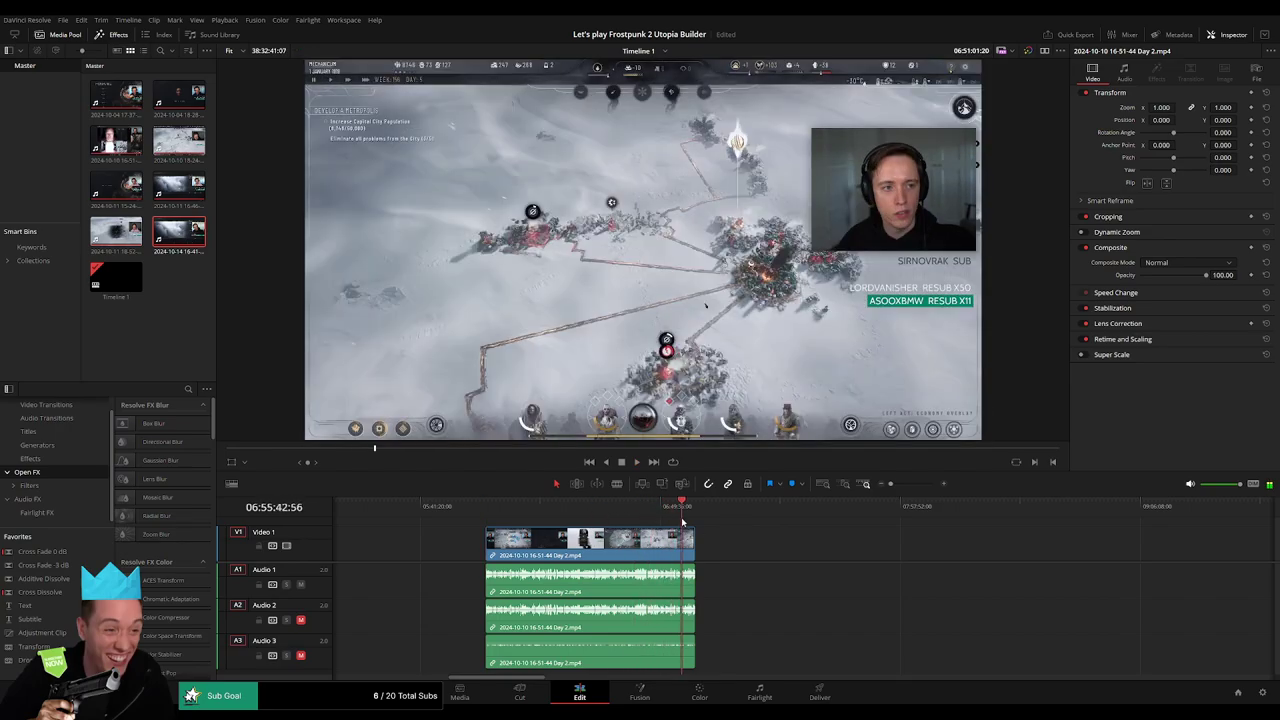
{"action": "key", "text": "ctrl+equal"}
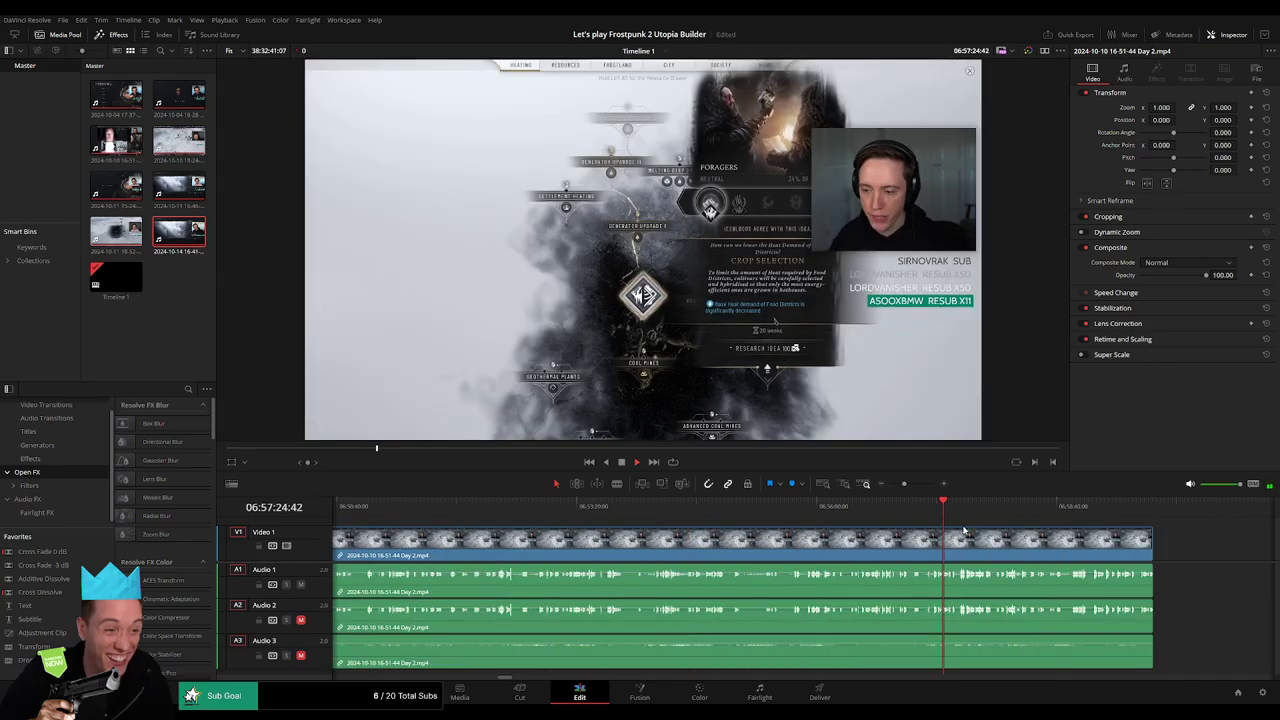
{"action": "key", "text": "ctrl+equal"}
{"action": "left_click", "coordinate": [892, 508]}
{"action": "key", "text": "ctrl+equal"}
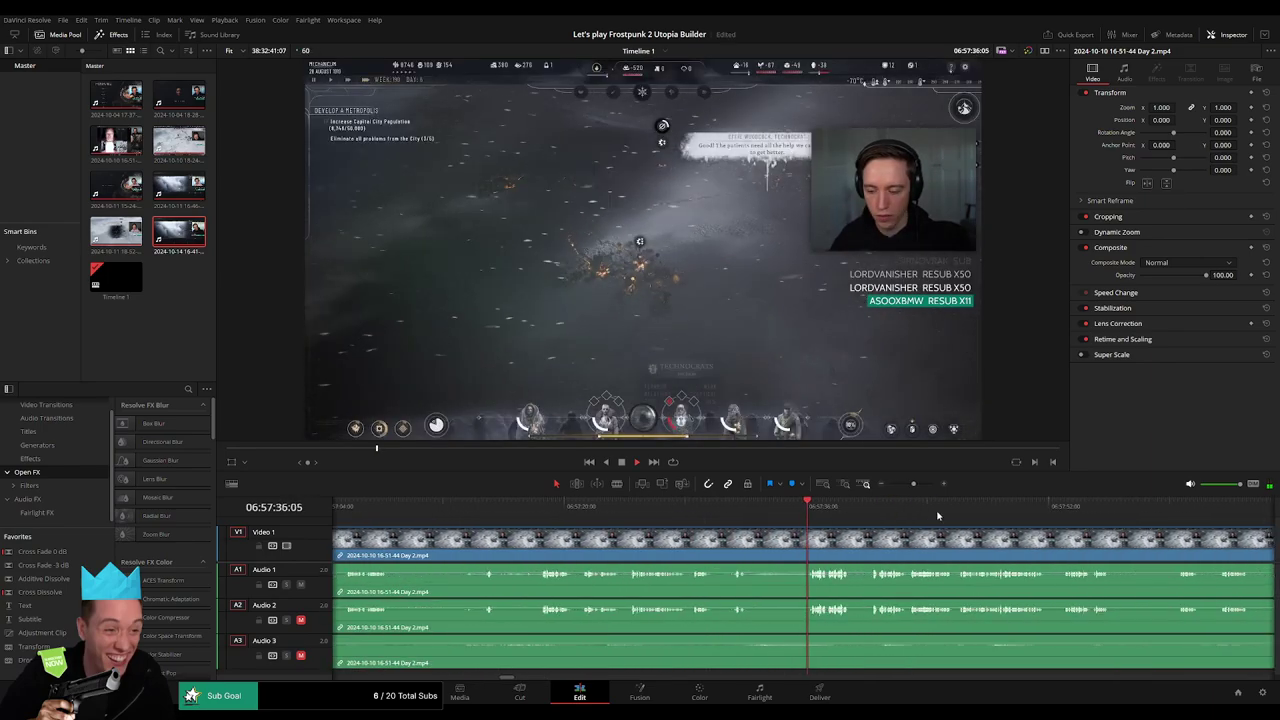
{"action": "left_click", "coordinate": [860, 508]}
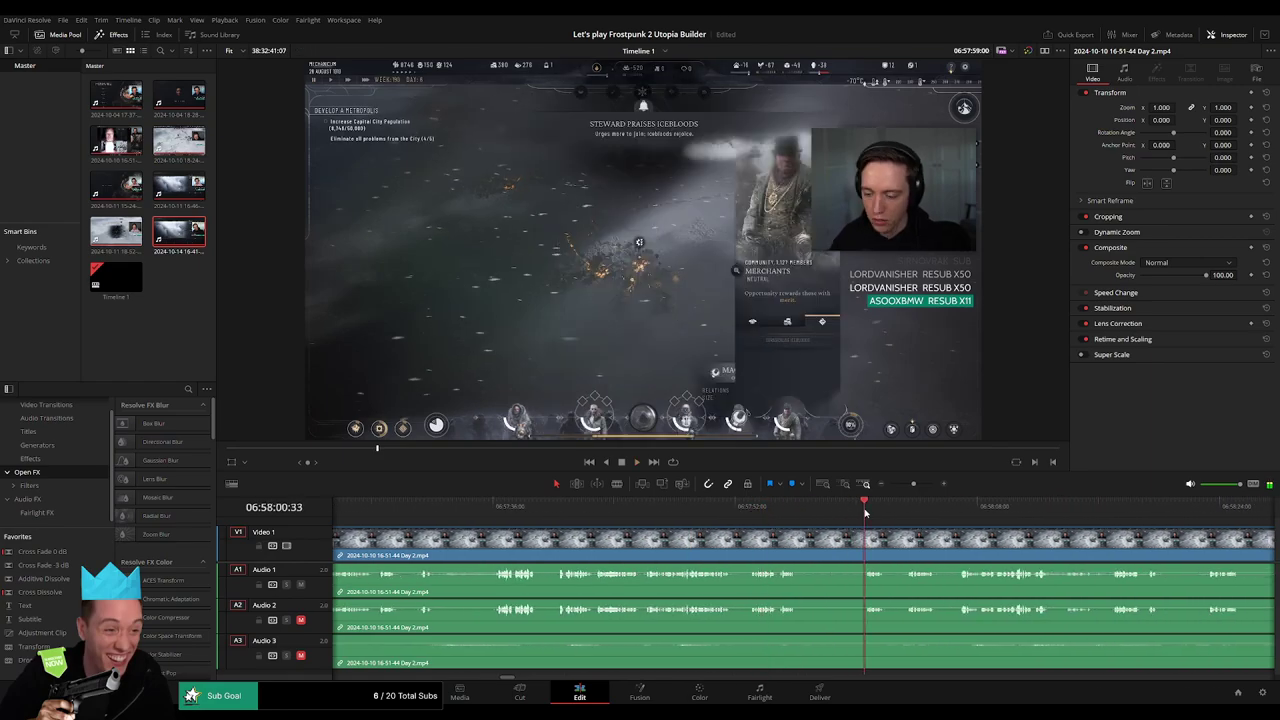
{"action": "key", "text": "ctrl+equal"}
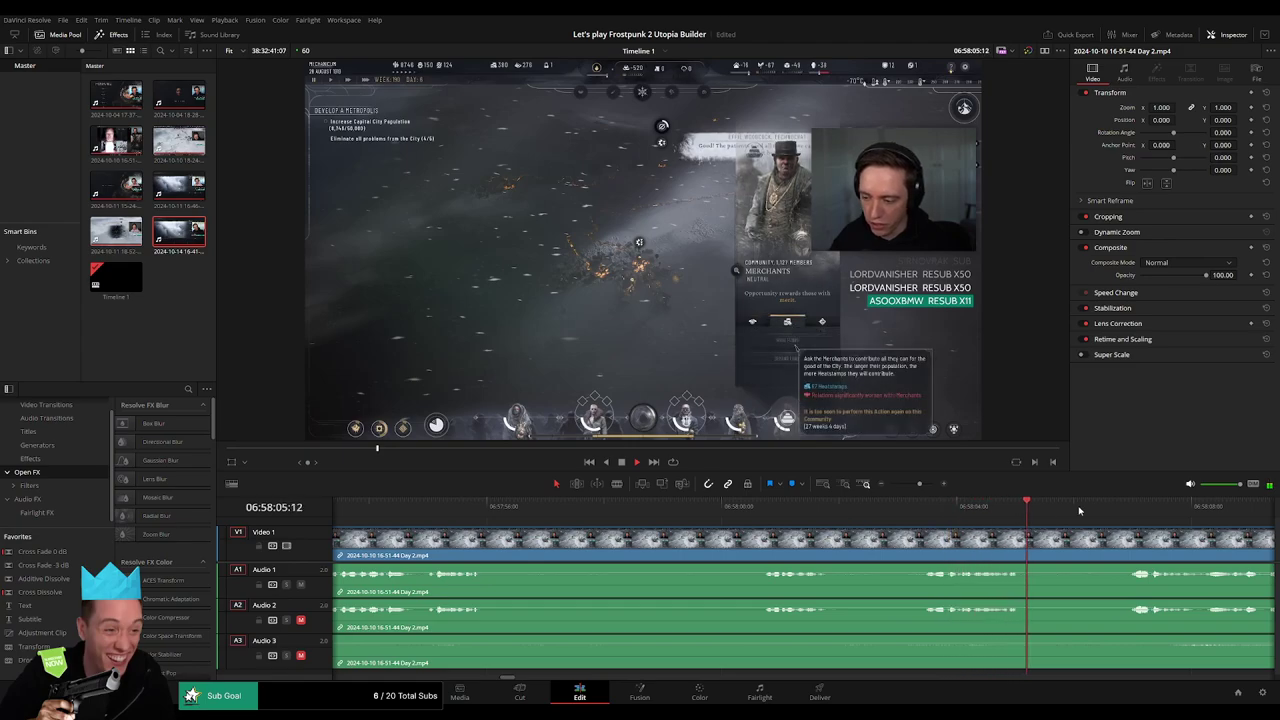
{"action": "left_click", "coordinate": [766, 506]}
{"action": "left_click", "coordinate": [432, 515]}
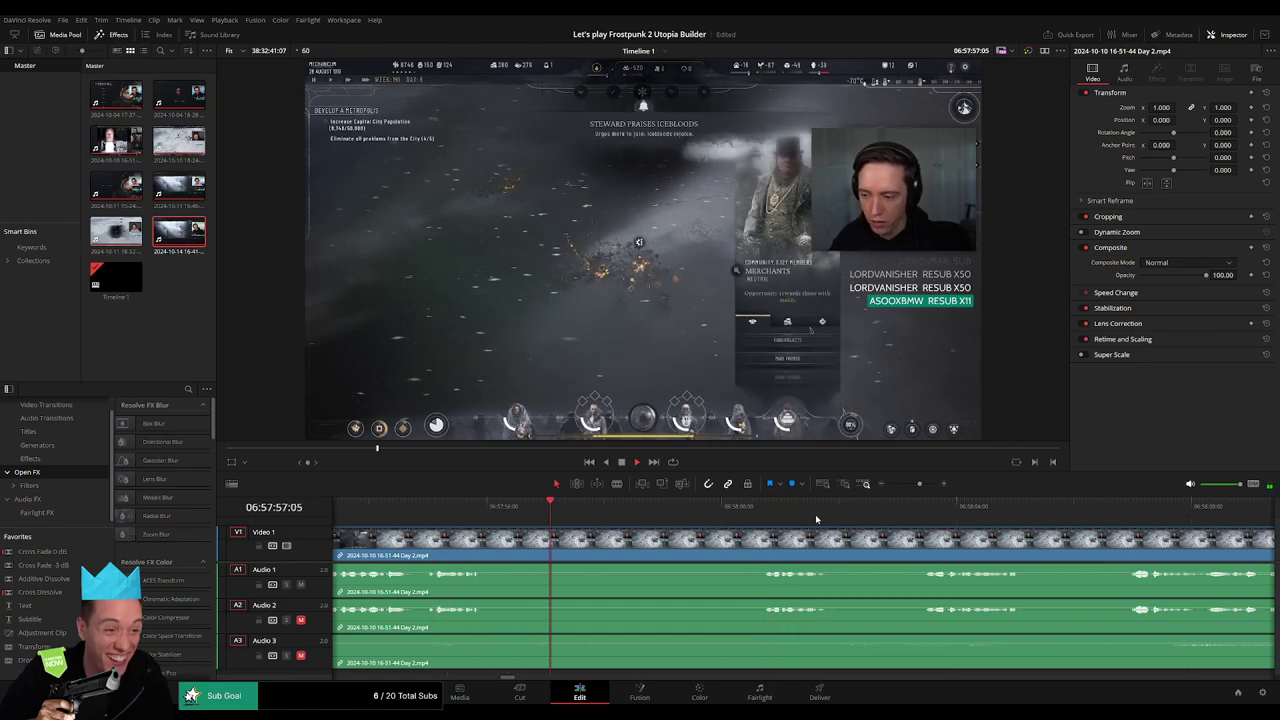
{"action": "left_click", "coordinate": [926, 506]}
Blade all tracks at 06:58:06:00 with Ctrl+B
{"action": "scroll", "coordinate": [736, 525], "scroll_direction": "right", "scroll_amount": 3}
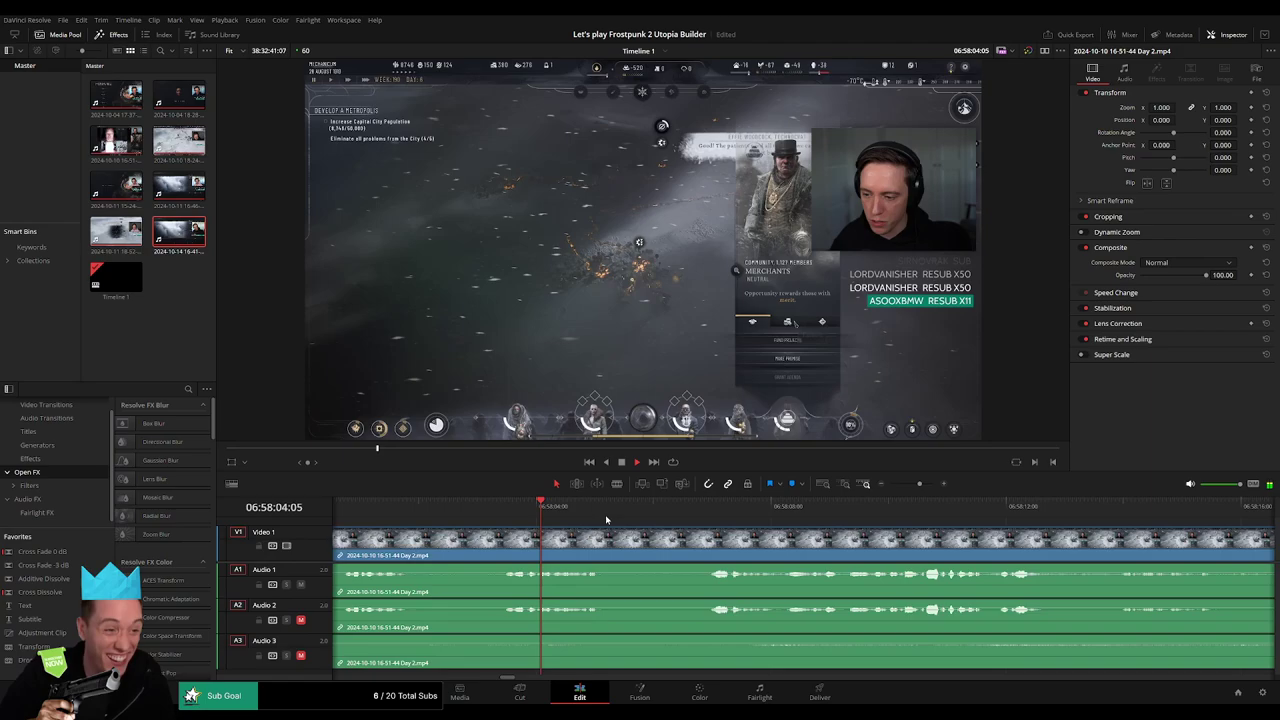
{"action": "left_click", "coordinate": [708, 506]}
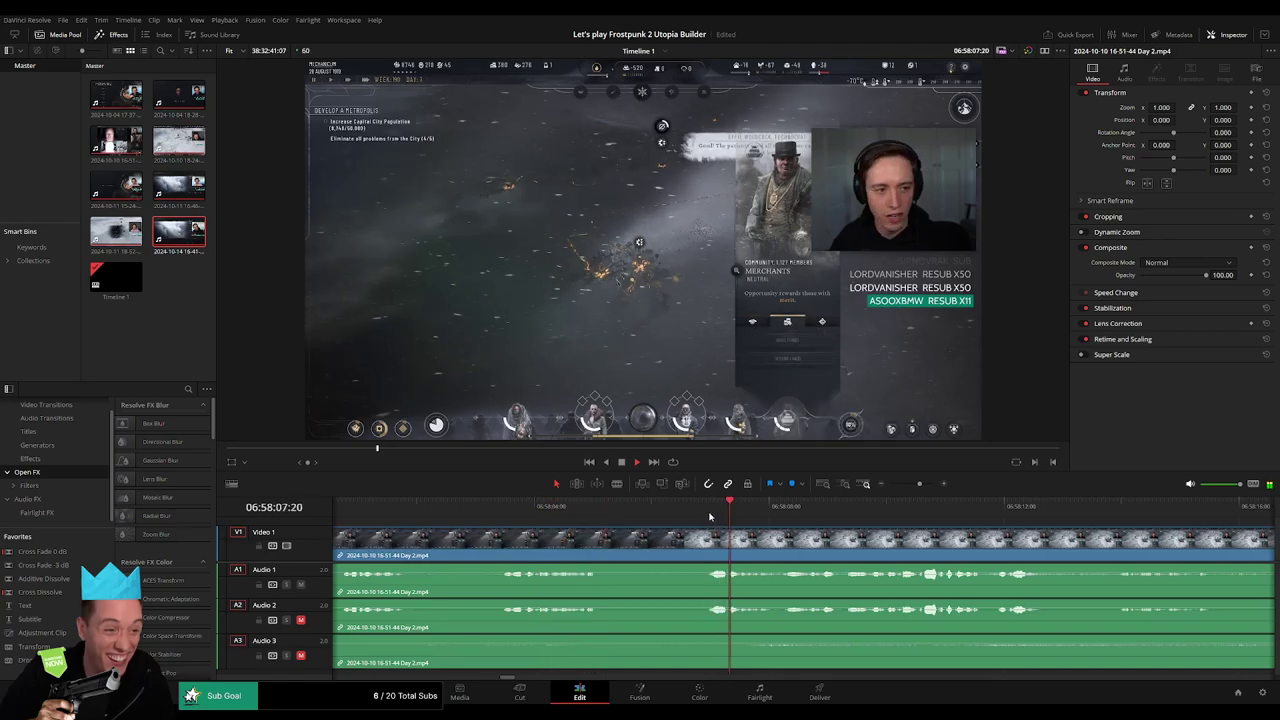
{"action": "left_click", "coordinate": [672, 521]}
{"action": "mouse_move", "coordinate": [672, 521]}
{"action": "left_mouse_down"}
{"action": "mouse_move", "coordinate": [652, 537]}
{"action": "mouse_move", "coordinate": [712, 532]}
{"action": "mouse_move", "coordinate": [595, 537]}
{"action": "mouse_move", "coordinate": [596, 567]}
{"action": "left_mouse_up"}
{"action": "key", "text": "ctrl+b"}
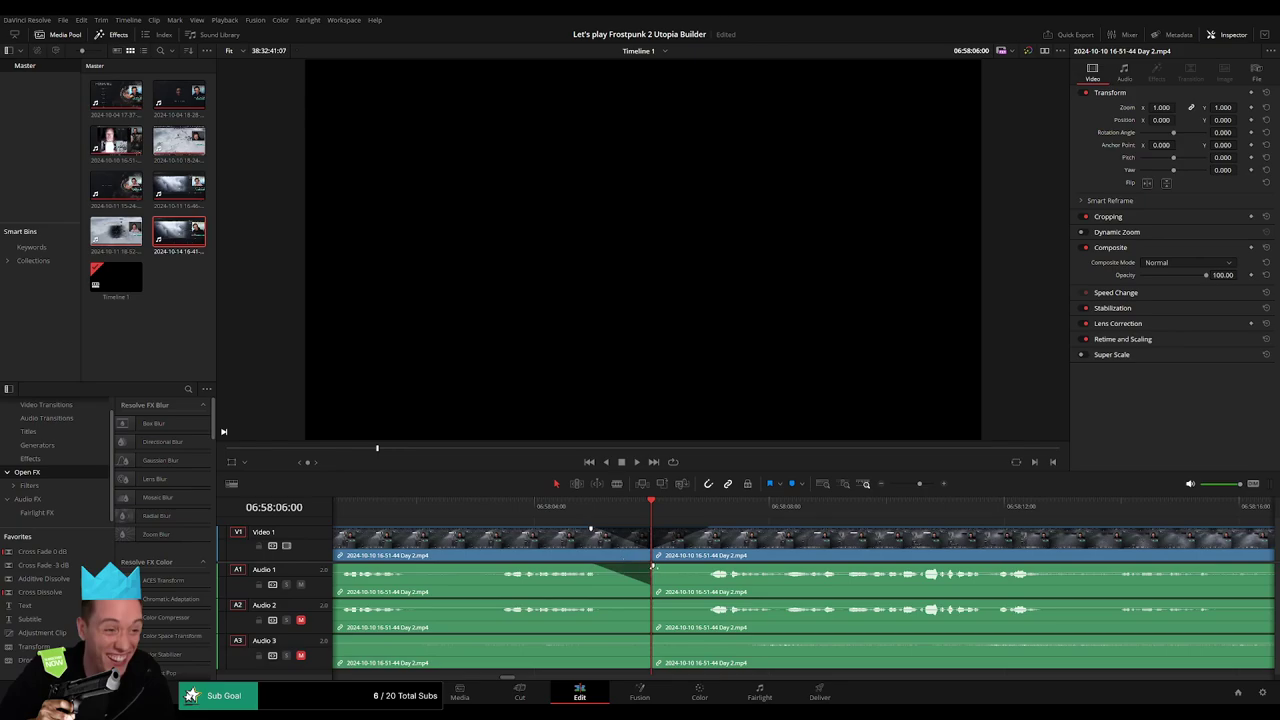
Fade Audio 2 out and in and Audio 3 in at the cut, then fit the timeline
{"action": "left_click_drag", "start_coordinate": [649, 601], "coordinate": [602, 602]}
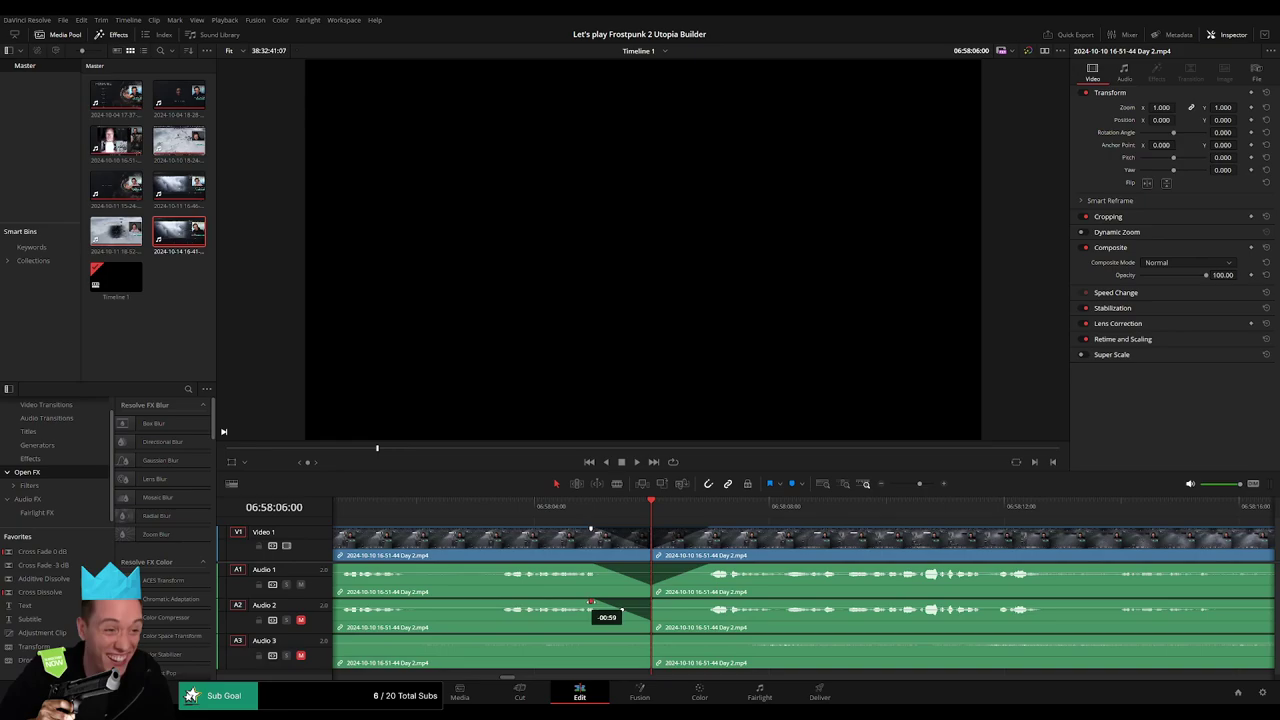
{"action": "left_click_drag", "start_coordinate": [652, 602], "coordinate": [704, 602]}
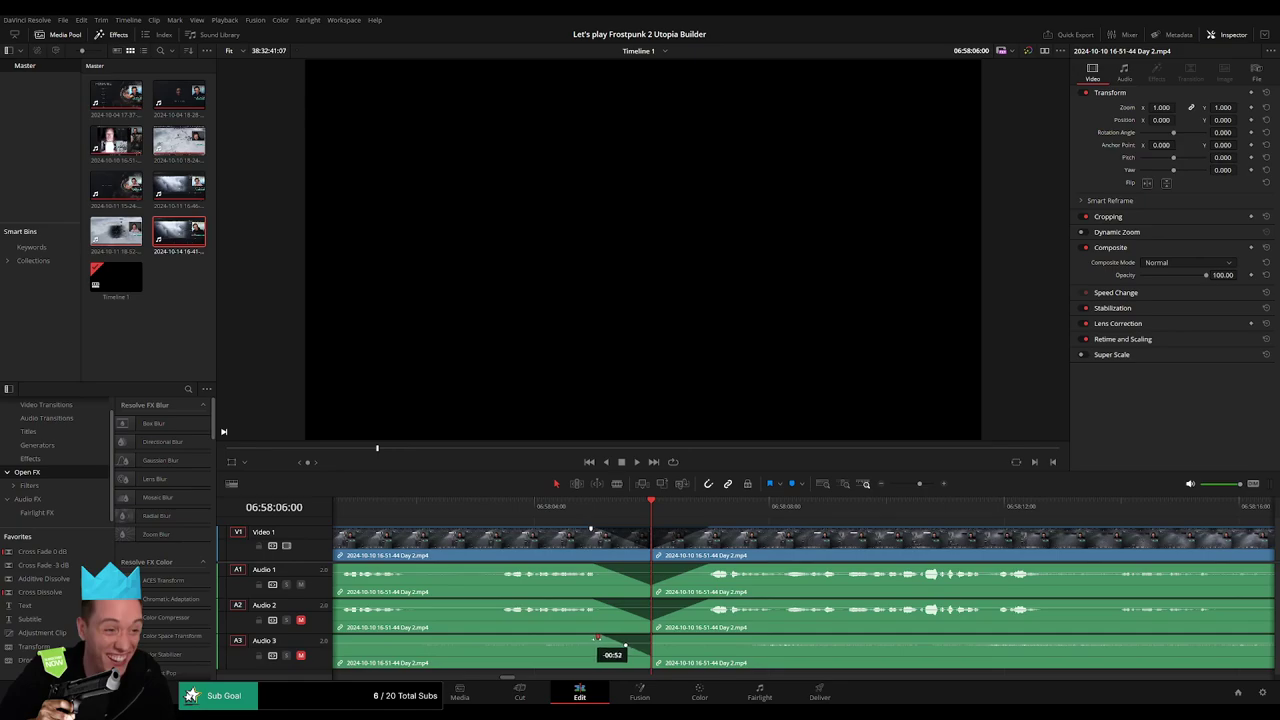
{"action": "left_click_drag", "start_coordinate": [652, 637], "coordinate": [697, 637]}
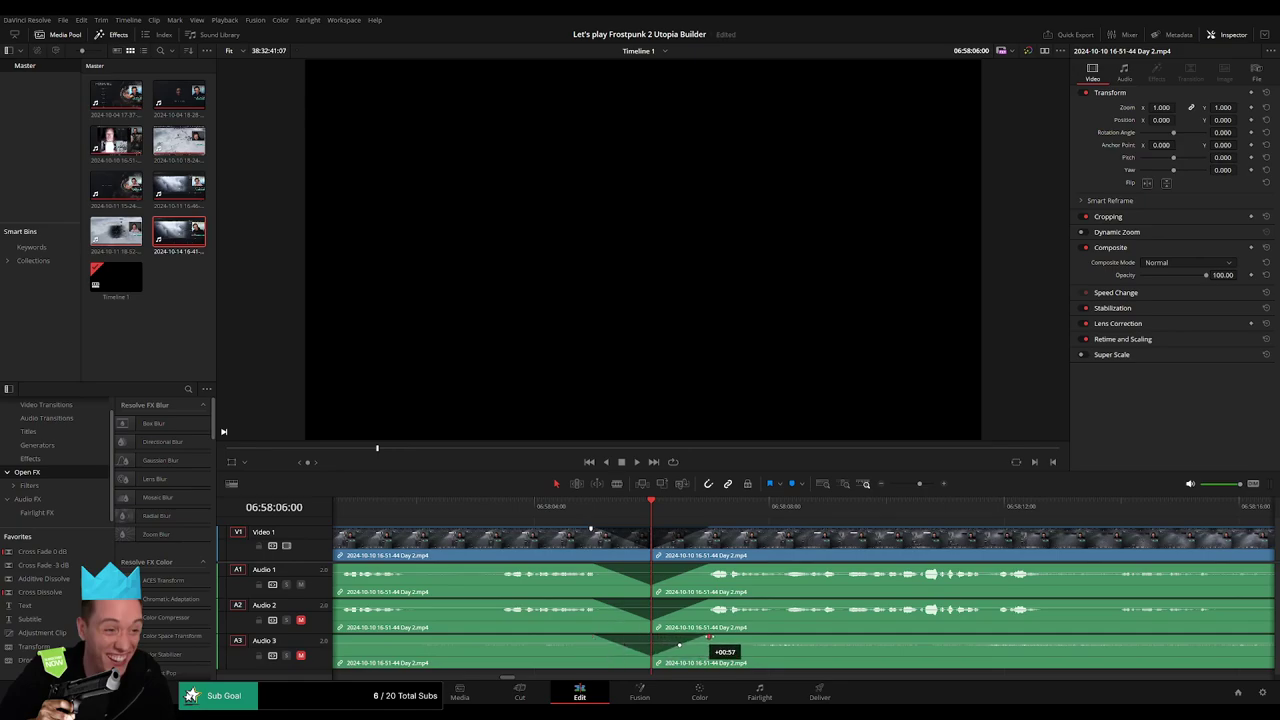
{"action": "left_click", "coordinate": [820, 485]}
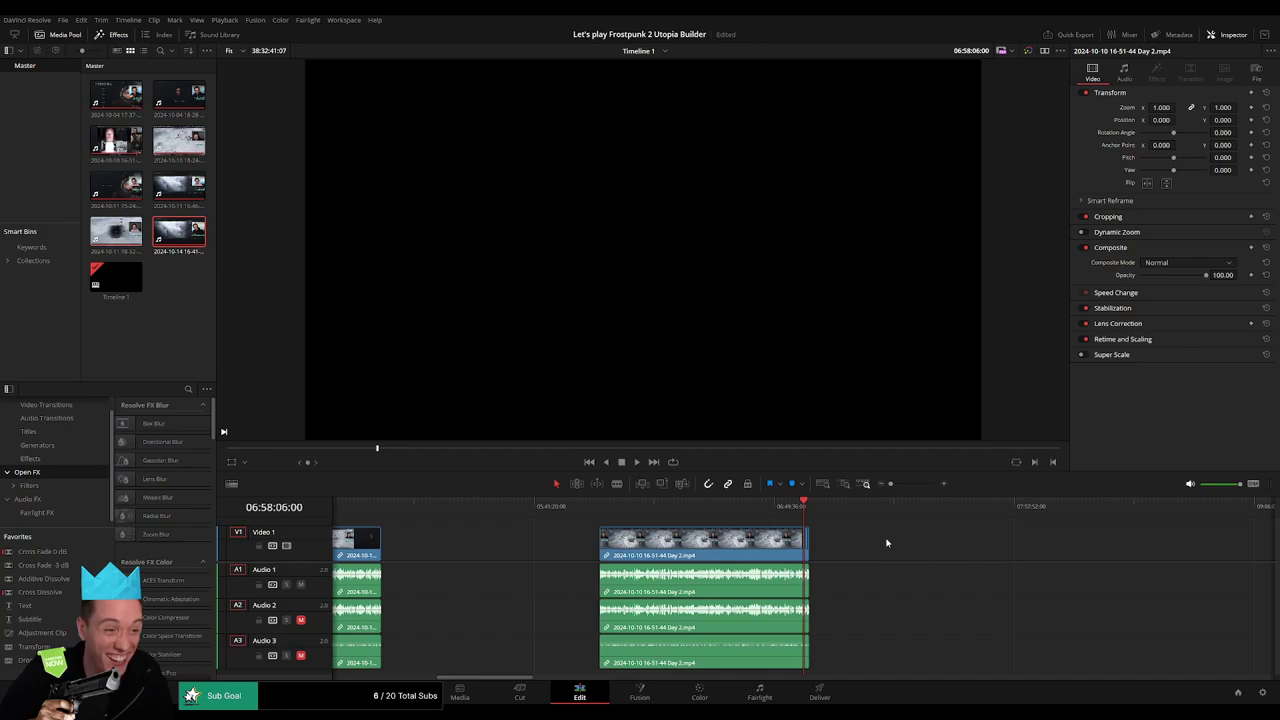
Move the leftover piece aside and slide Day 2 part 2 up to the Day 2 end
{"action": "scroll", "coordinate": [728, 543], "scroll_direction": "right", "scroll_amount": 5}
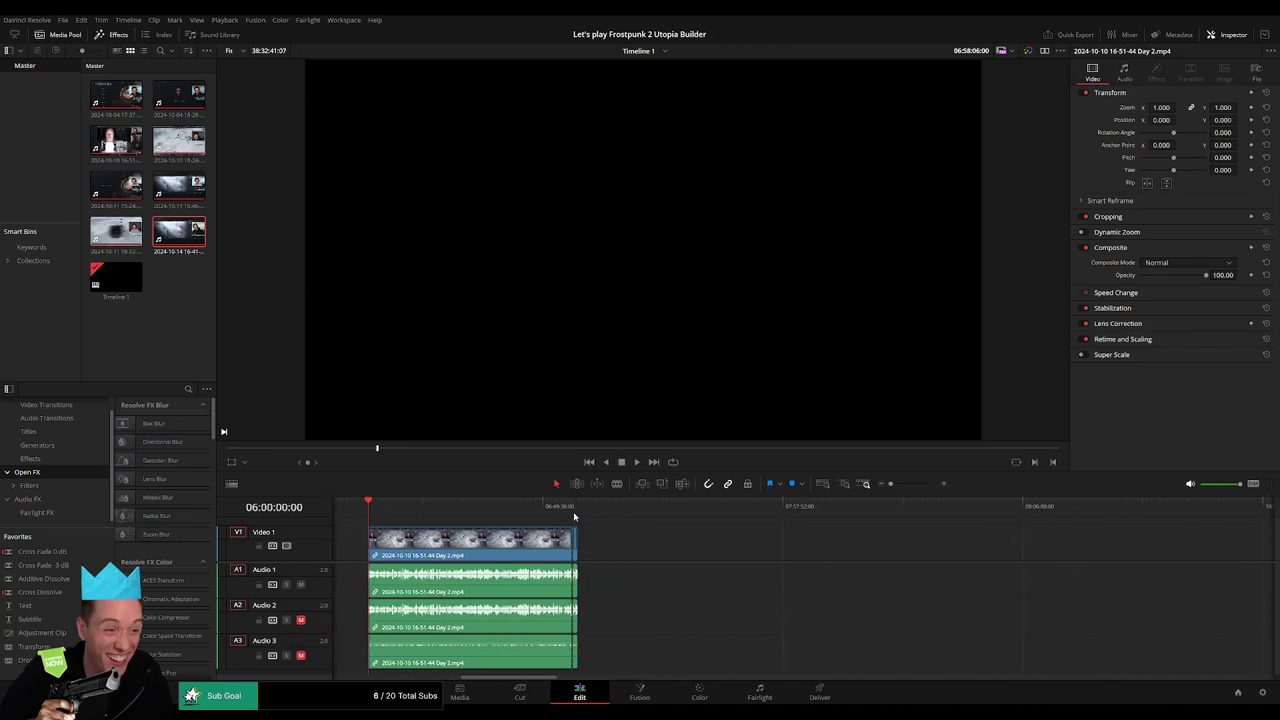
{"action": "scroll", "coordinate": [701, 546], "scroll_direction": "right", "scroll_amount": 3}
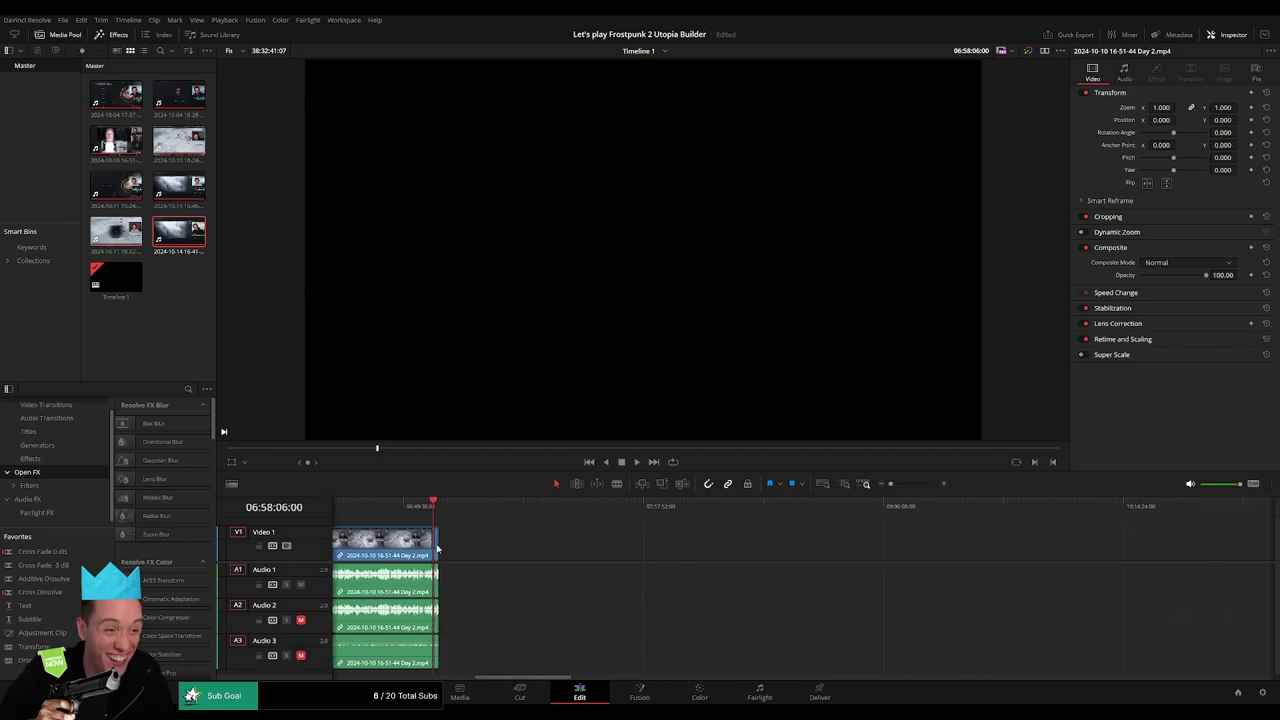
{"action": "left_click_drag", "start_coordinate": [436, 548], "coordinate": [843, 550]}
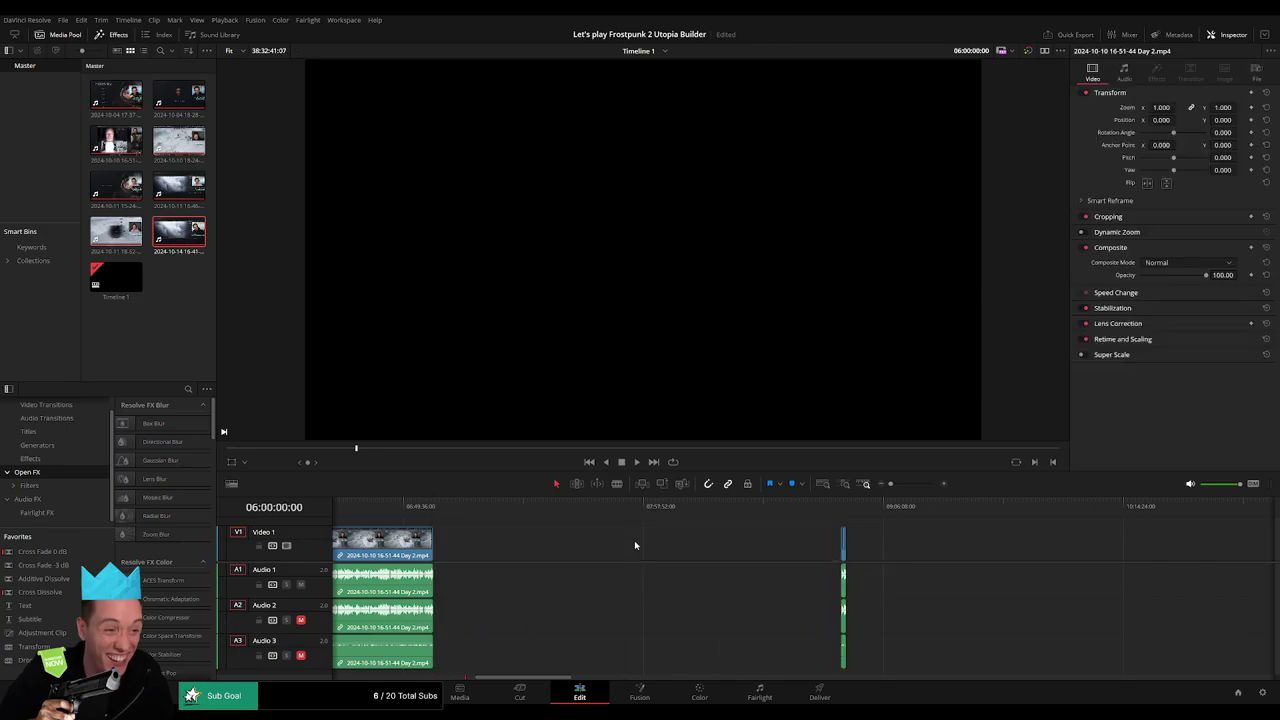
{"action": "left_click_drag", "start_coordinate": [659, 509], "coordinate": [653, 509]}
{"action": "left_click_drag", "start_coordinate": [845, 549], "coordinate": [654, 549]}
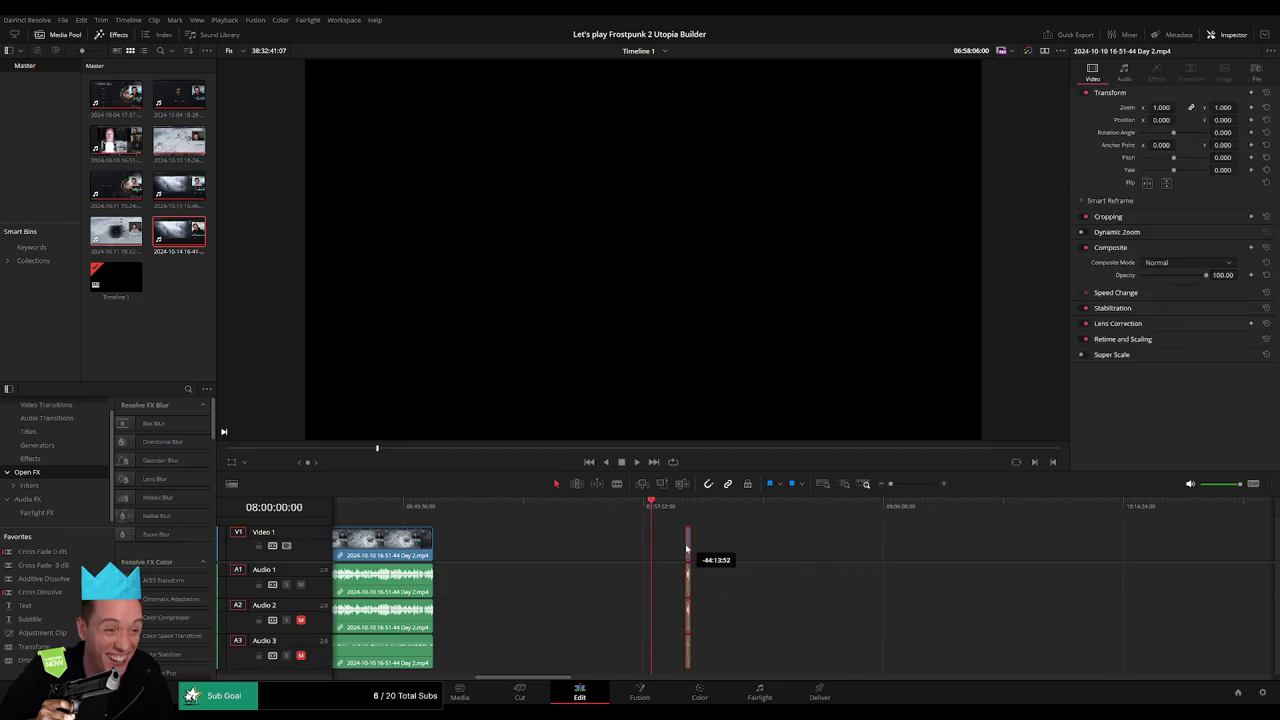
{"action": "scroll", "coordinate": [679, 527], "scroll_direction": "right", "scroll_amount": 5}
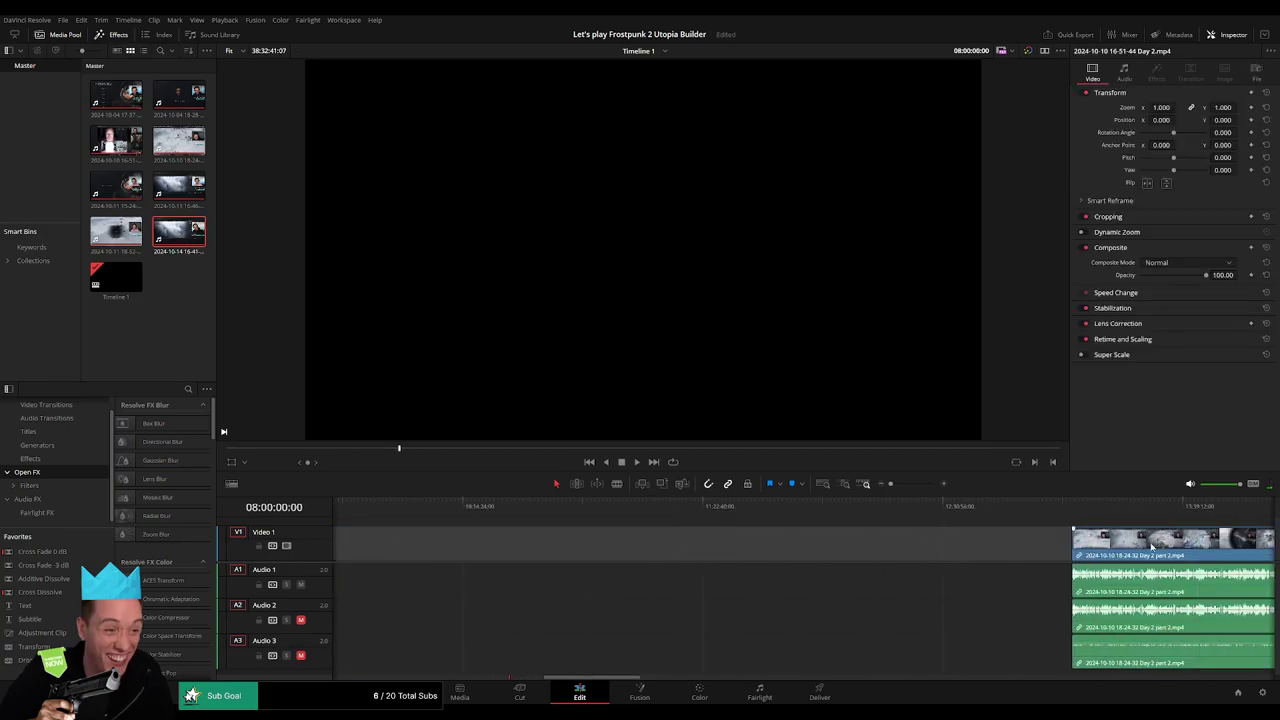
{"action": "scroll", "coordinate": [700, 535], "scroll_direction": "left", "scroll_amount": 5}
{"action": "left_click_drag", "start_coordinate": [1027, 556], "coordinate": [563, 556]}
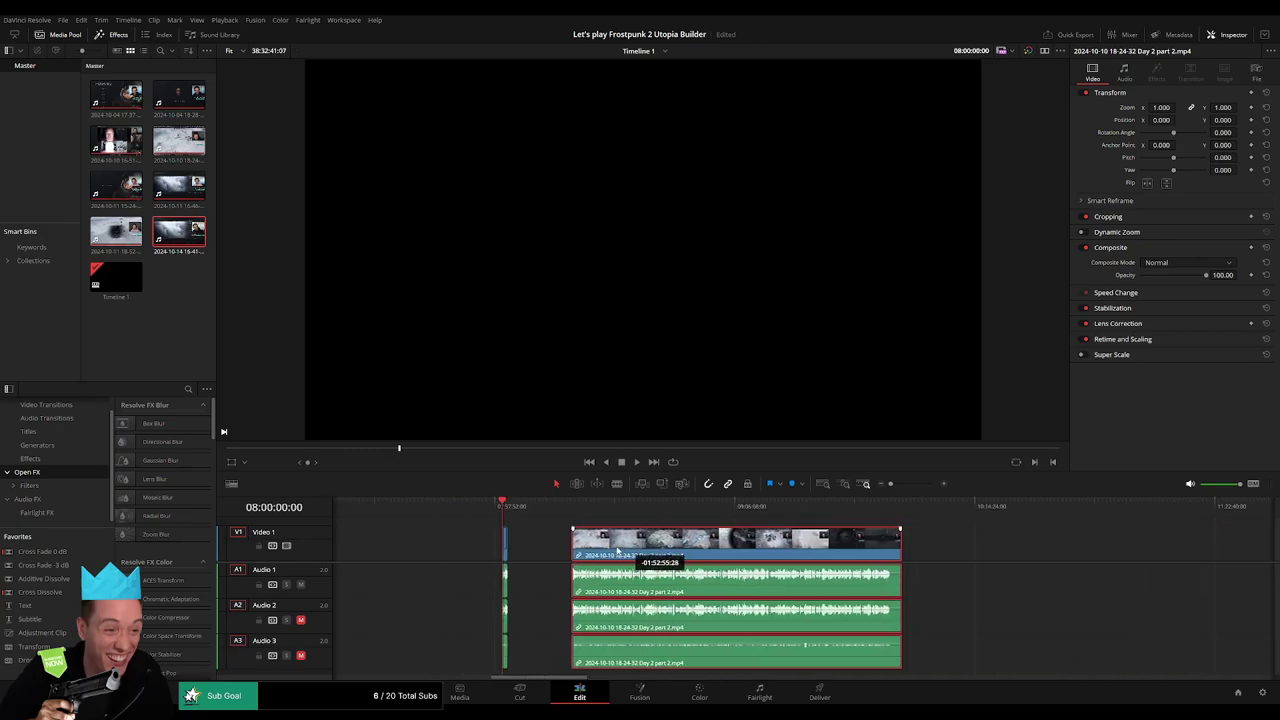
Adjust the Day 2 / Day 2 part 2 join near 08:01:39 and replay the transition
{"action": "key", "text": "space"}
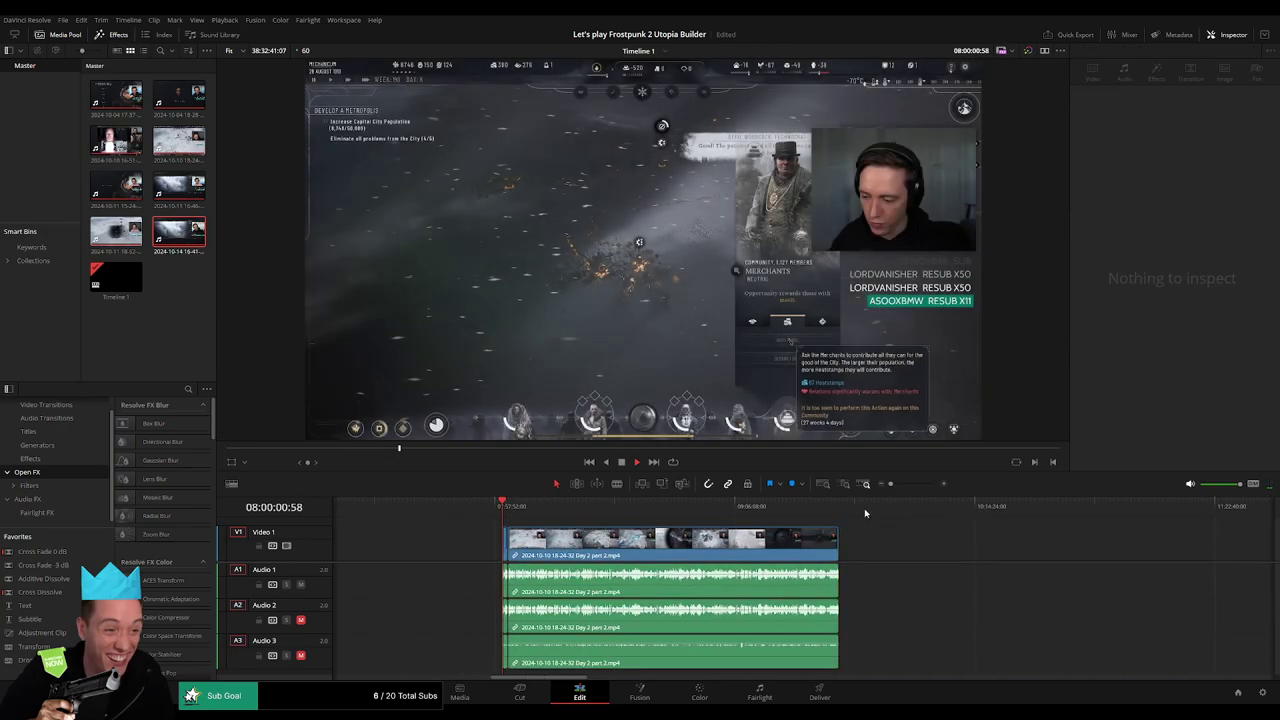
{"action": "scroll", "coordinate": [858, 516], "scroll_direction": "up", "scroll_amount": 5}
{"action": "left_click", "coordinate": [858, 540]}
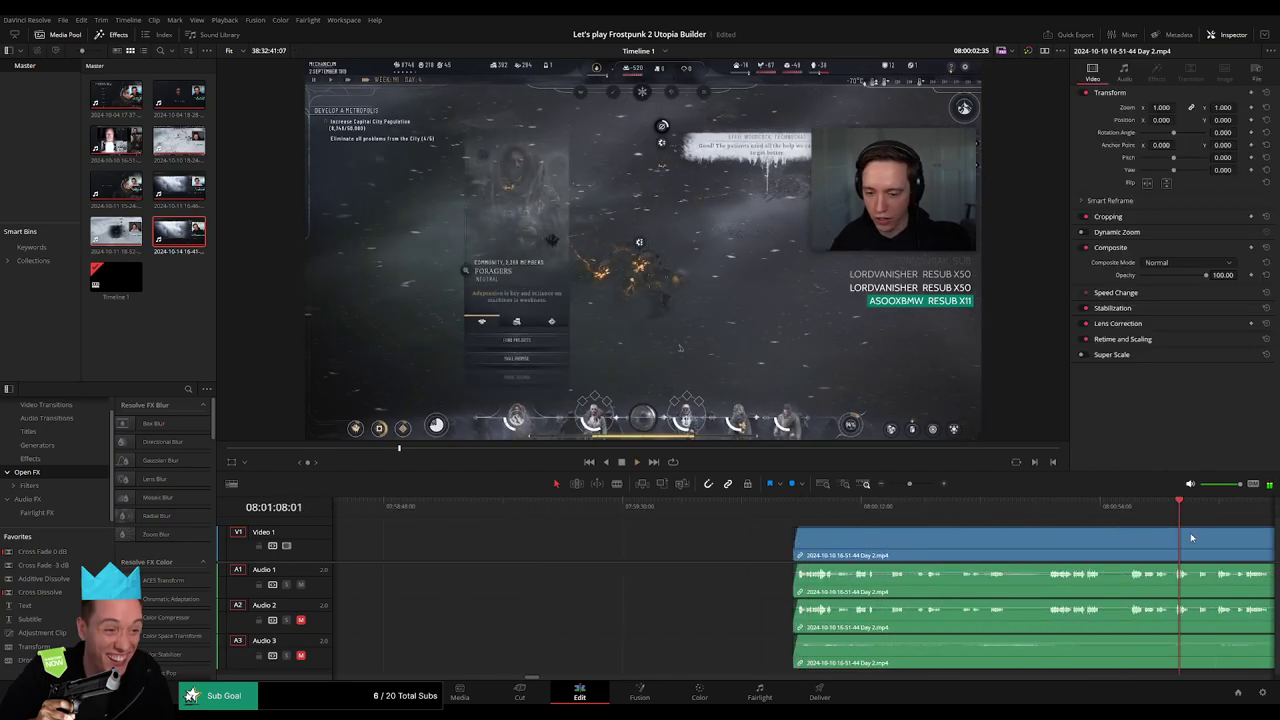
{"action": "scroll", "coordinate": [923, 545], "scroll_direction": "up", "scroll_amount": 6}
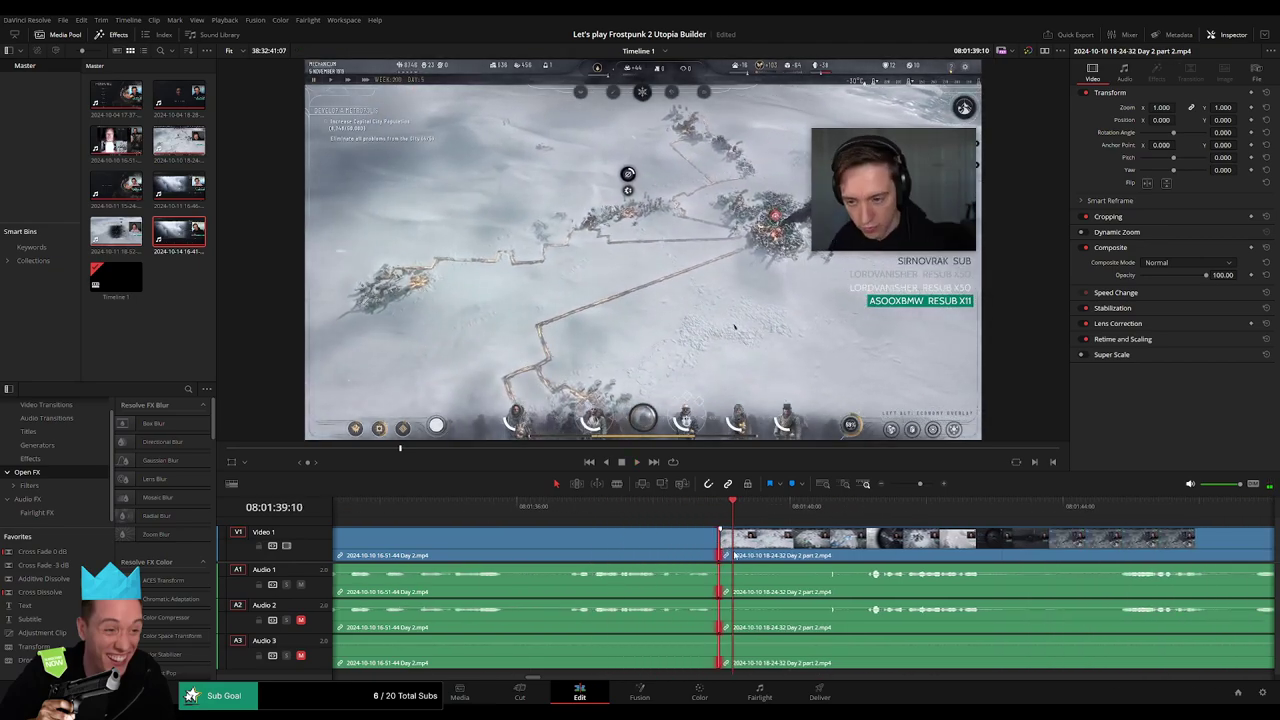
{"action": "left_click_drag", "start_coordinate": [718, 543], "coordinate": [700, 540]}
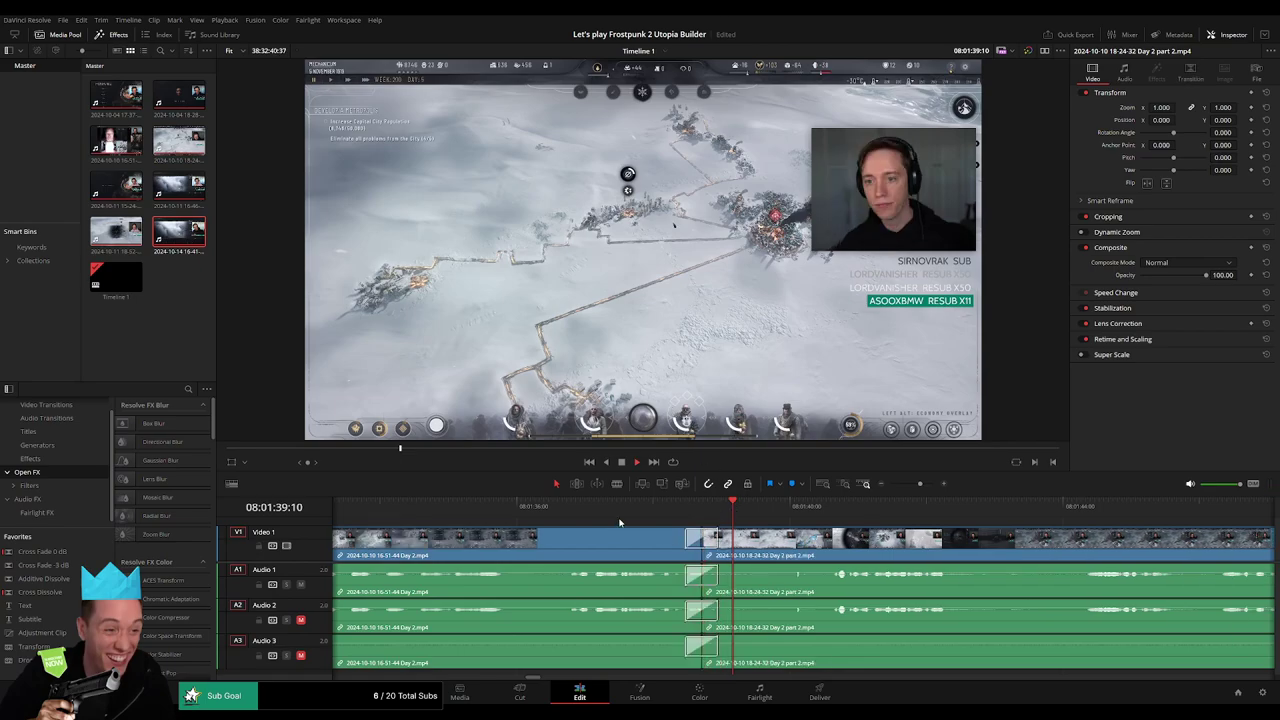
{"action": "left_click", "coordinate": [621, 525]}
{"action": "key", "text": "space"}
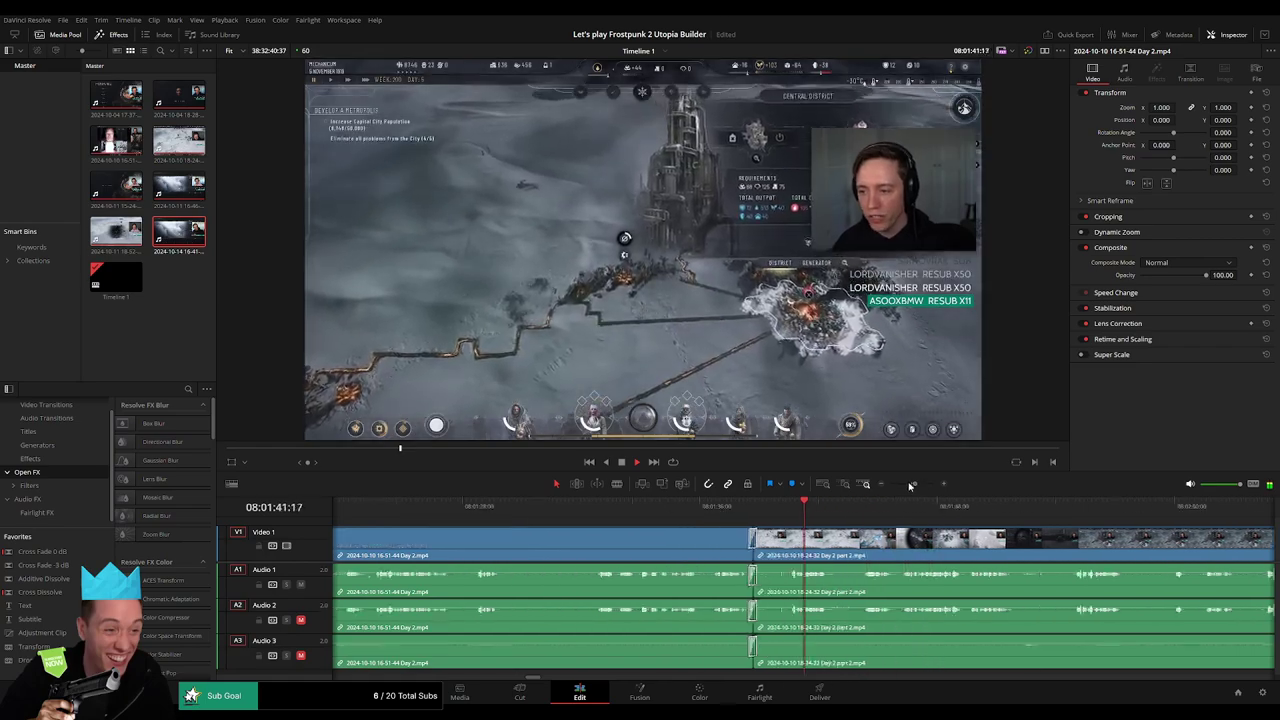
{"action": "scroll", "coordinate": [569, 517], "scroll_direction": "down", "scroll_amount": 5}
{"action": "left_click_drag", "start_coordinate": [569, 517], "coordinate": [745, 537]}
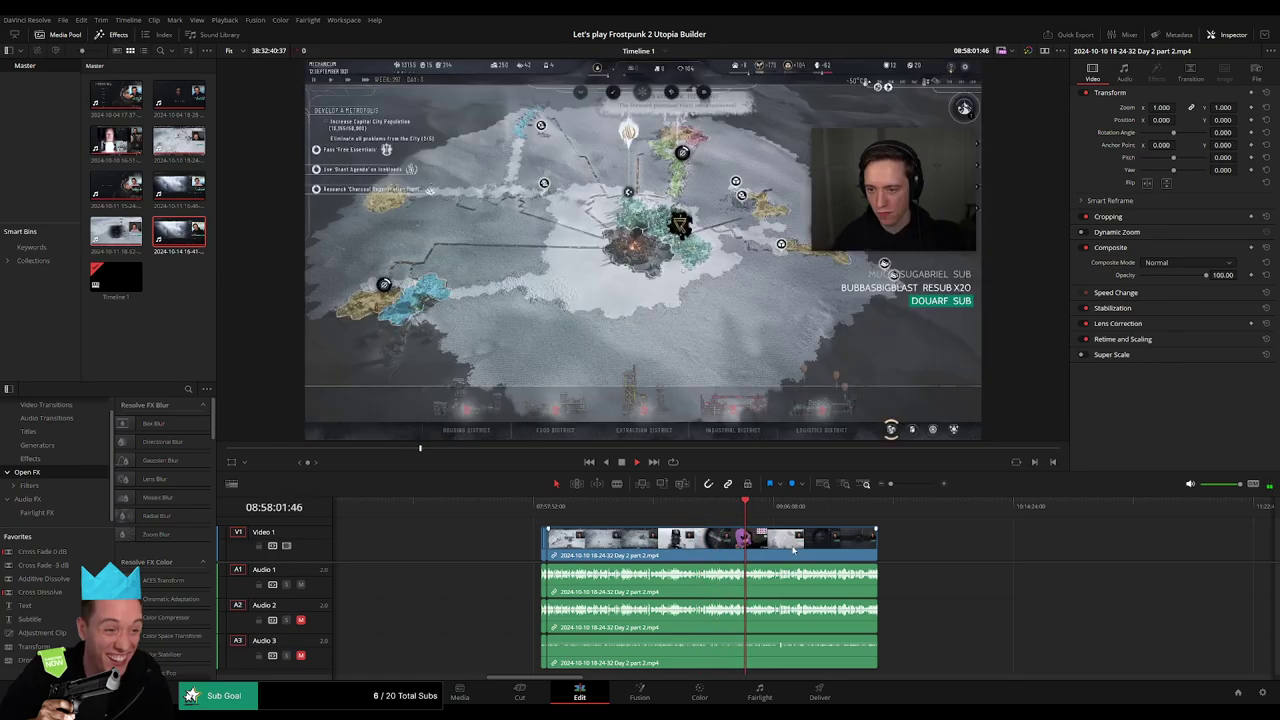
Park the playhead at 08:58:11:30 in the Day 2 part 2 clip
{"action": "scroll", "coordinate": [785, 549], "scroll_direction": "up", "scroll_amount": 4}
{"action": "scroll", "coordinate": [820, 548], "scroll_direction": "up", "scroll_amount": 2}
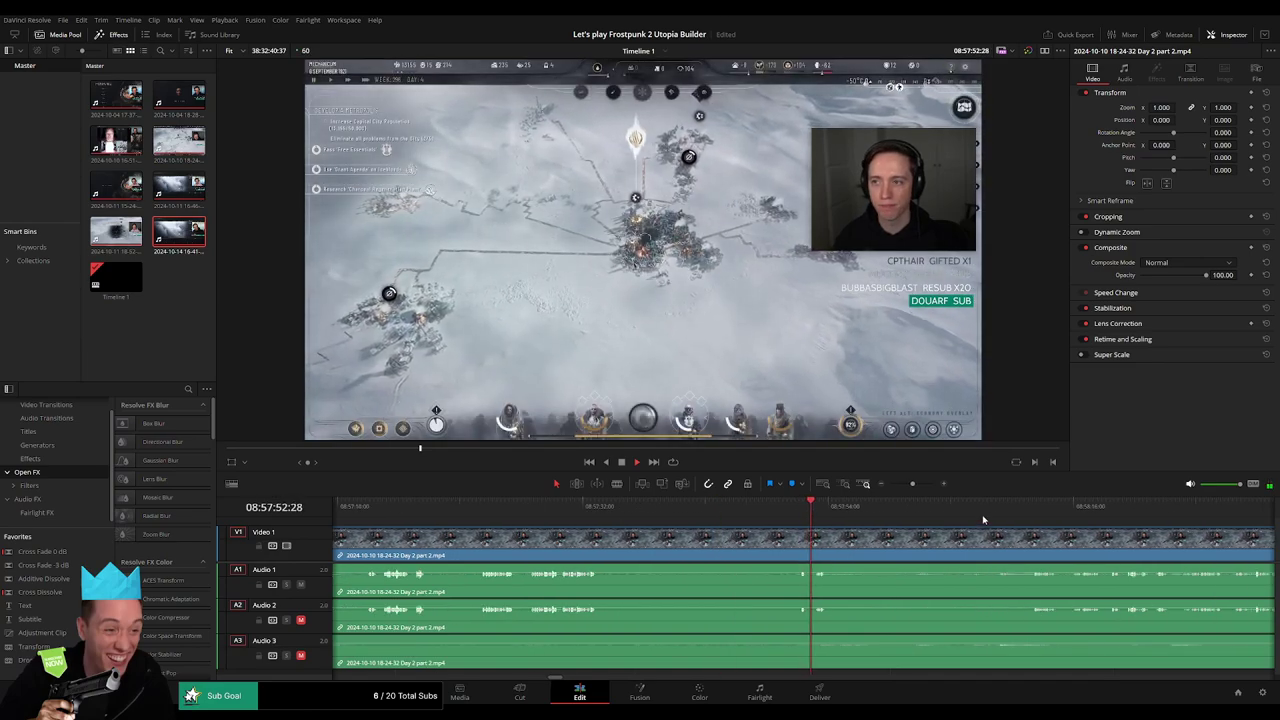
{"action": "scroll", "coordinate": [830, 538], "scroll_direction": "down", "scroll_amount": 2}
{"action": "scroll", "coordinate": [900, 538], "scroll_direction": "down", "scroll_amount": 2}
{"action": "scroll", "coordinate": [961, 537], "scroll_direction": "down", "scroll_amount": 1}
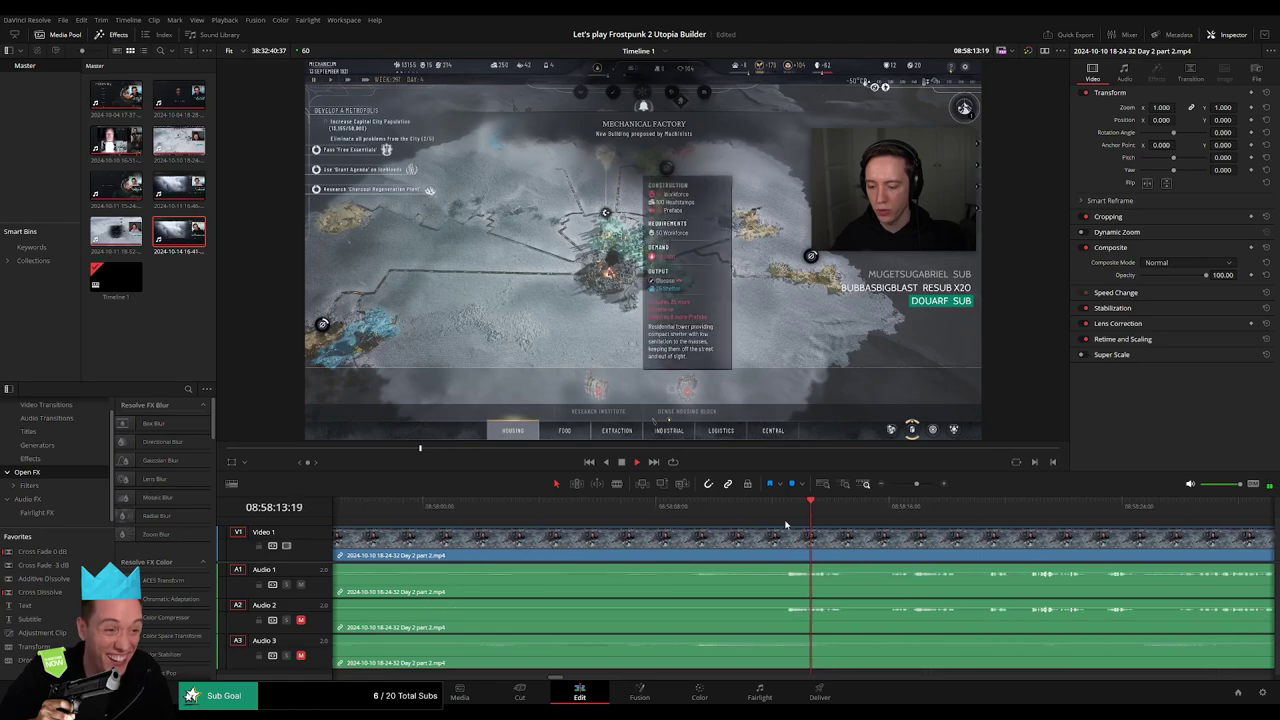
{"action": "left_click", "coordinate": [789, 513]}
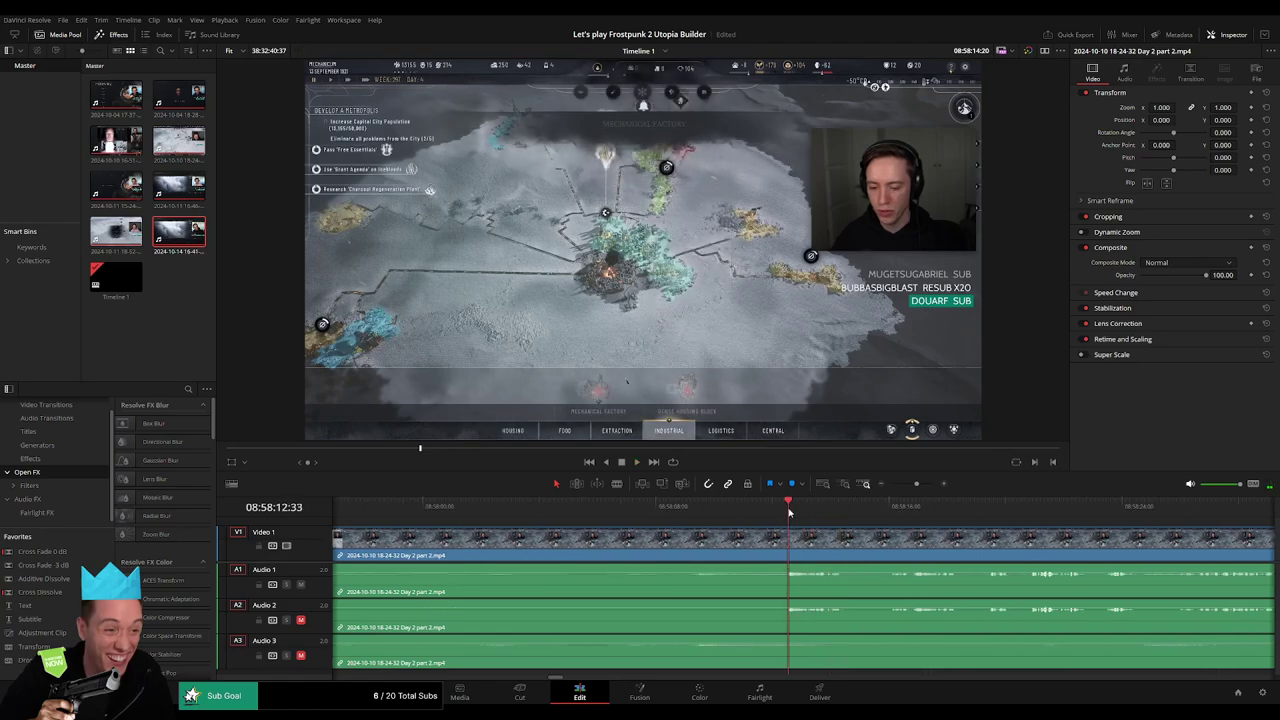
{"action": "left_click_drag", "start_coordinate": [789, 513], "coordinate": [758, 520]}
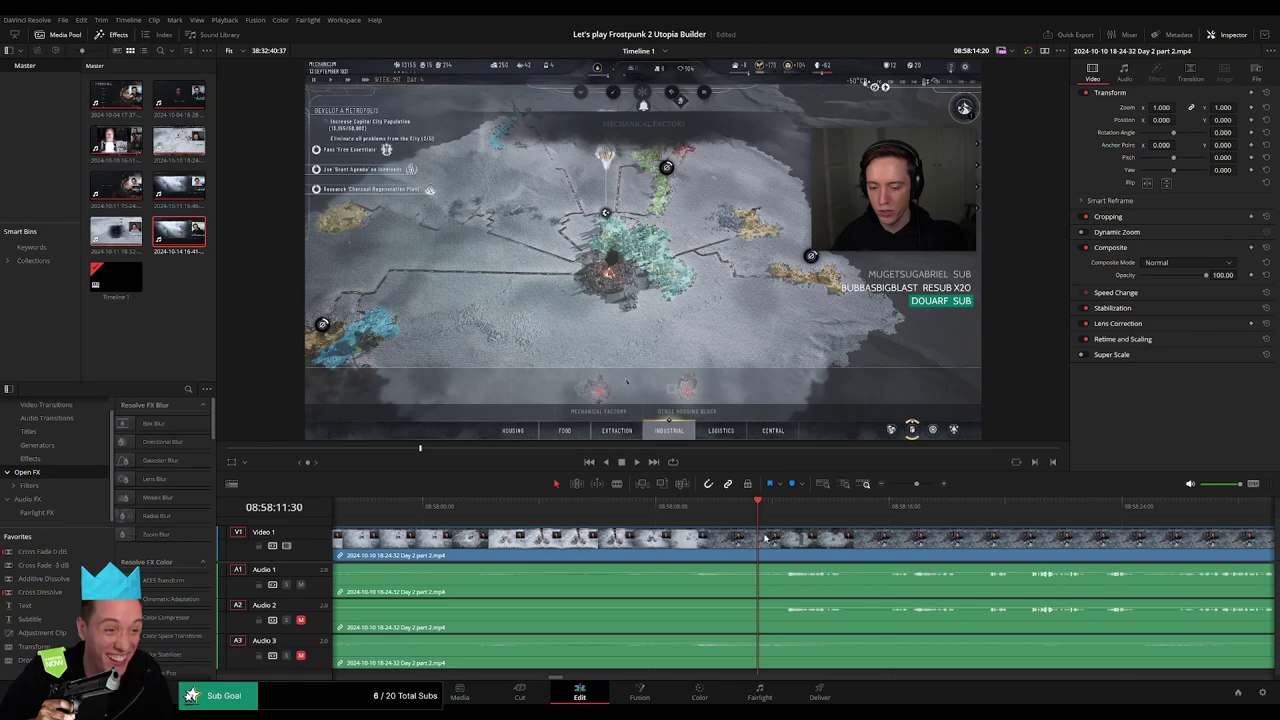
Blade all tracks there and fade the audio out and back in around the cut
{"action": "key", "text": "ctrl+b"}
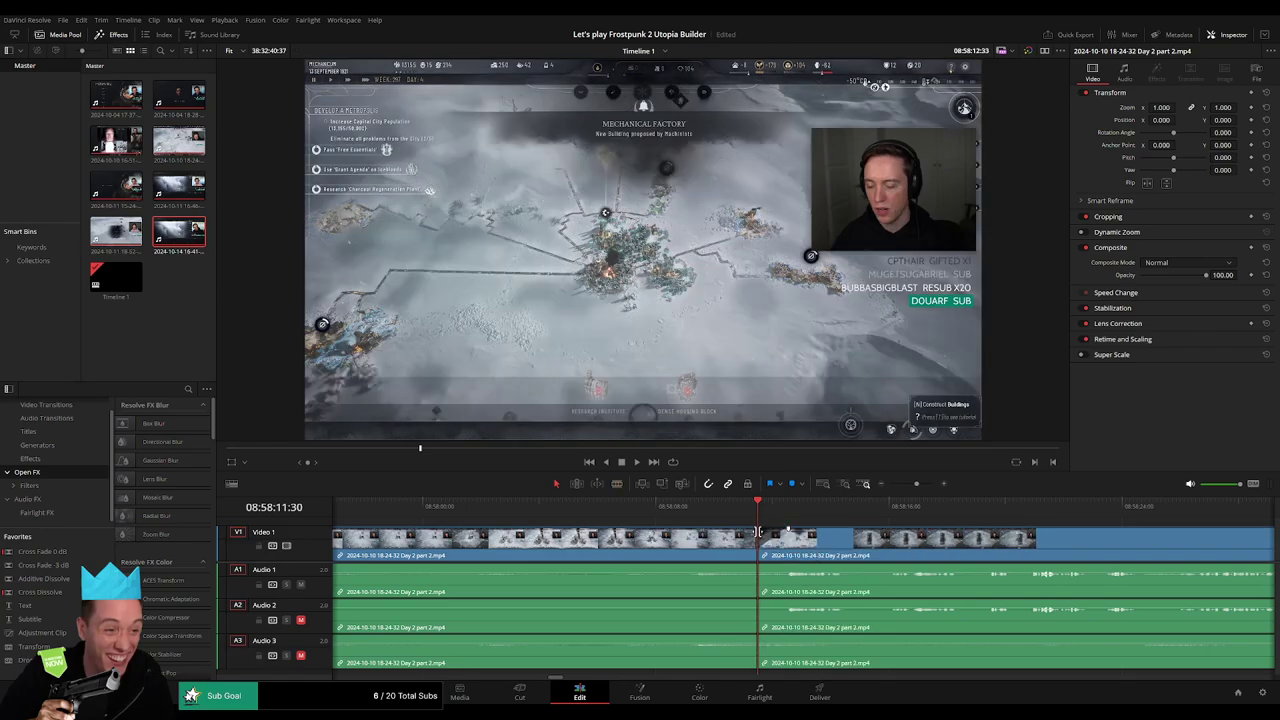
{"action": "left_click_drag", "start_coordinate": [732, 532], "coordinate": [755, 565]}
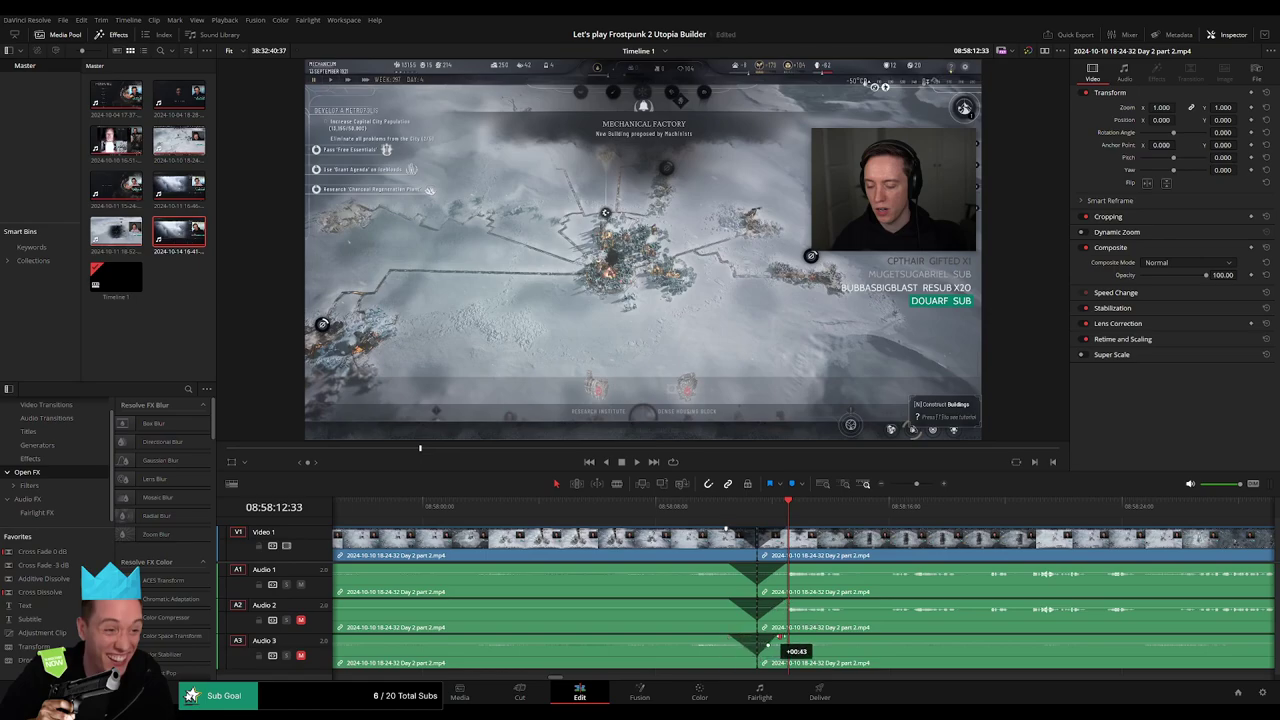
{"action": "left_click", "coordinate": [755, 508]}
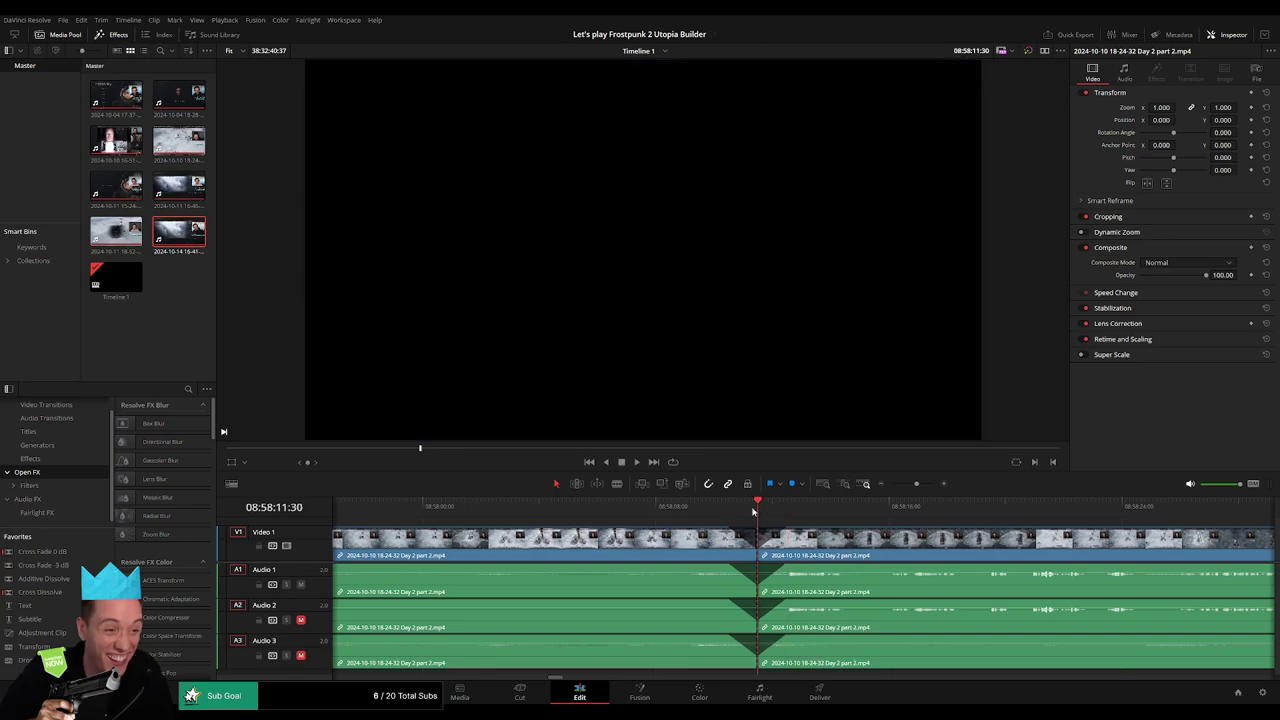
{"action": "scroll", "coordinate": [737, 535], "scroll_direction": "down", "scroll_amount": 5}
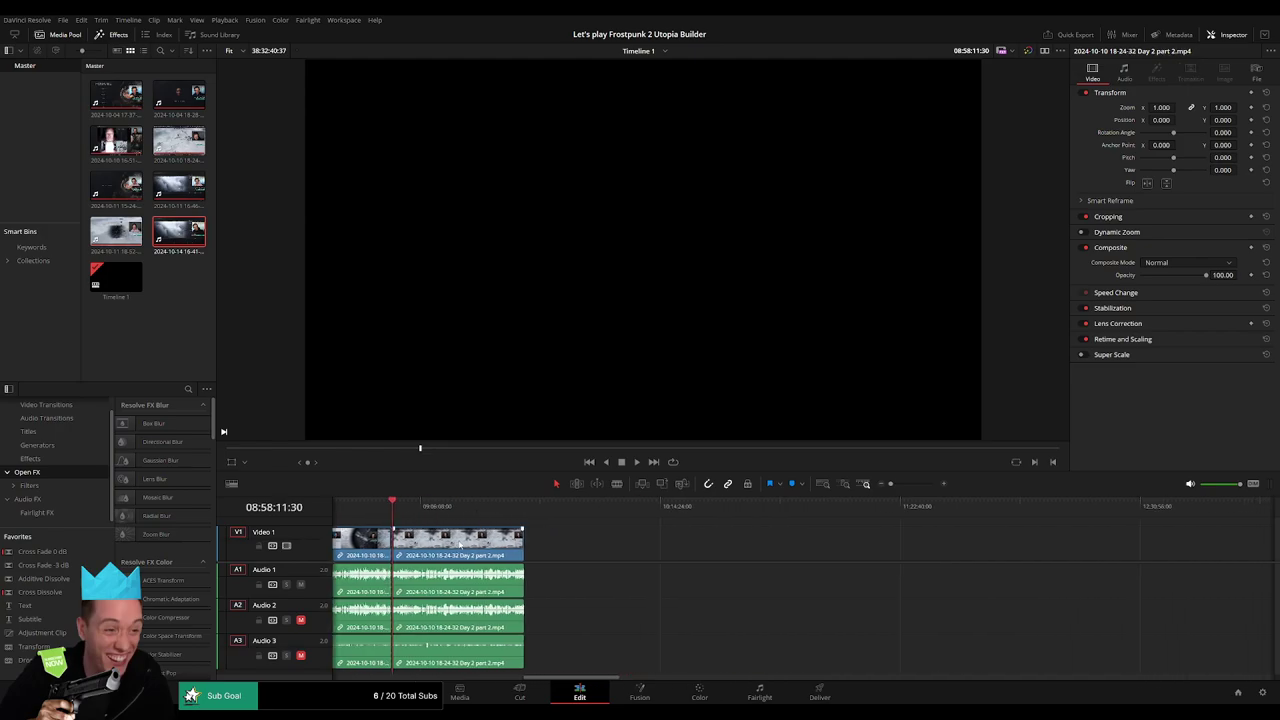
Push the later piece further down and move Day 2 part 2 earlier
{"action": "left_click_drag", "start_coordinate": [455, 540], "coordinate": [752, 540]}
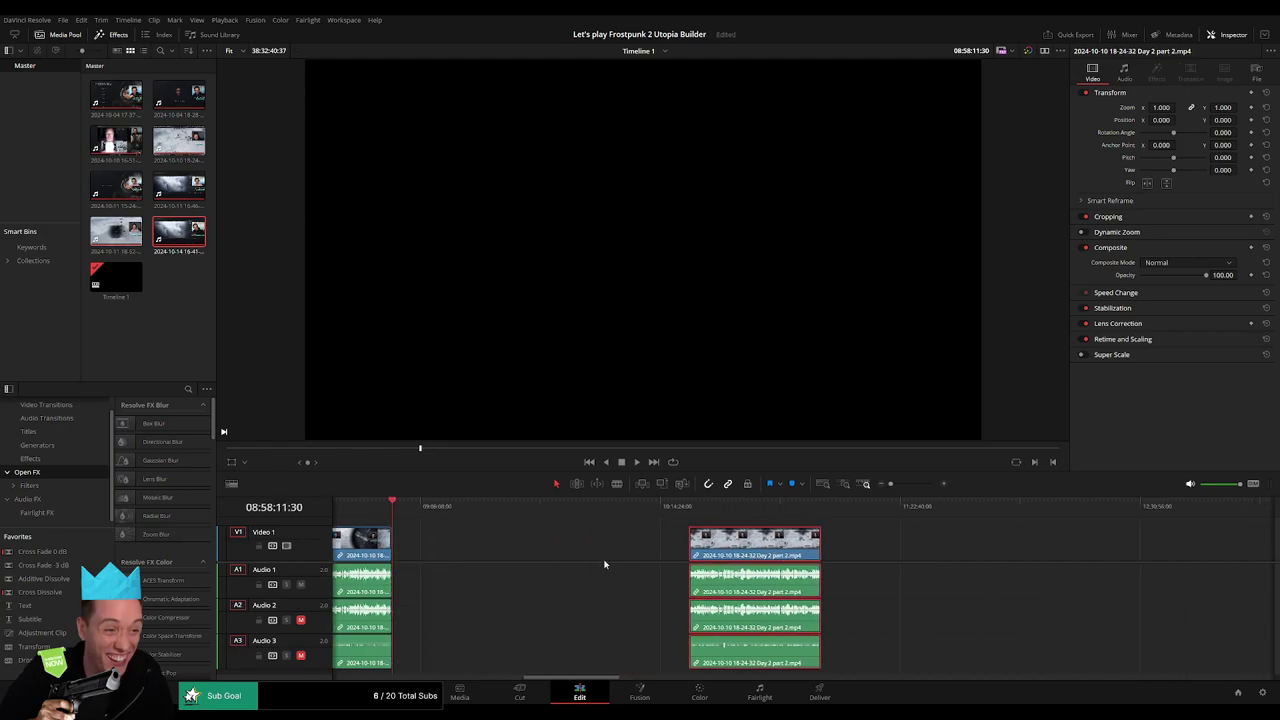
{"action": "left_click", "coordinate": [510, 552]}
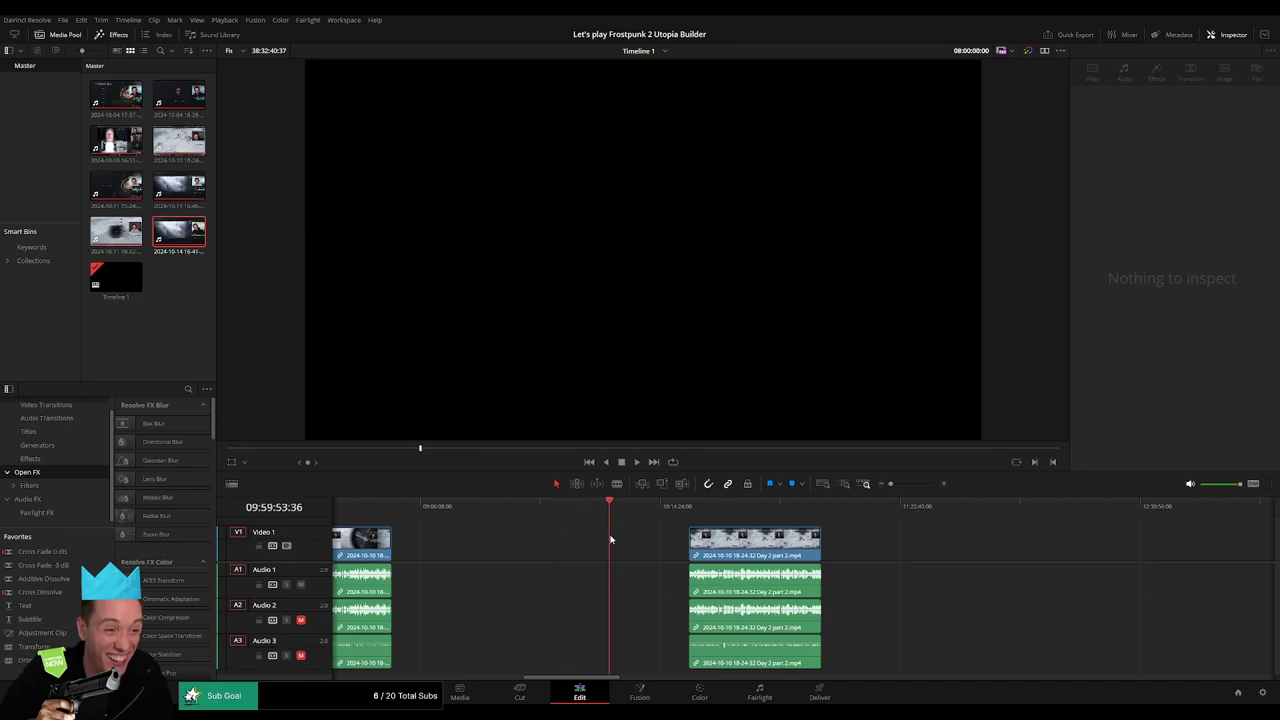
{"action": "scroll", "coordinate": [783, 520], "scroll_direction": "up", "scroll_amount": 5}
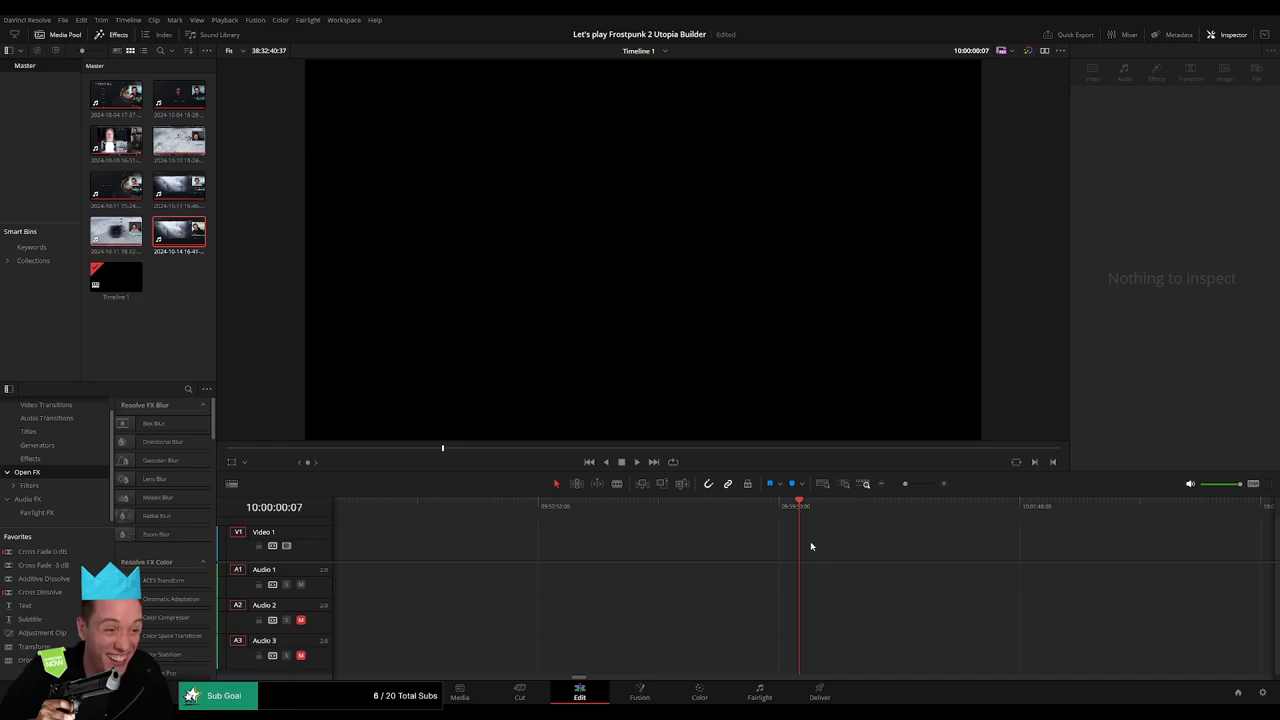
{"action": "scroll", "coordinate": [885, 494], "scroll_direction": "down", "scroll_amount": 5}
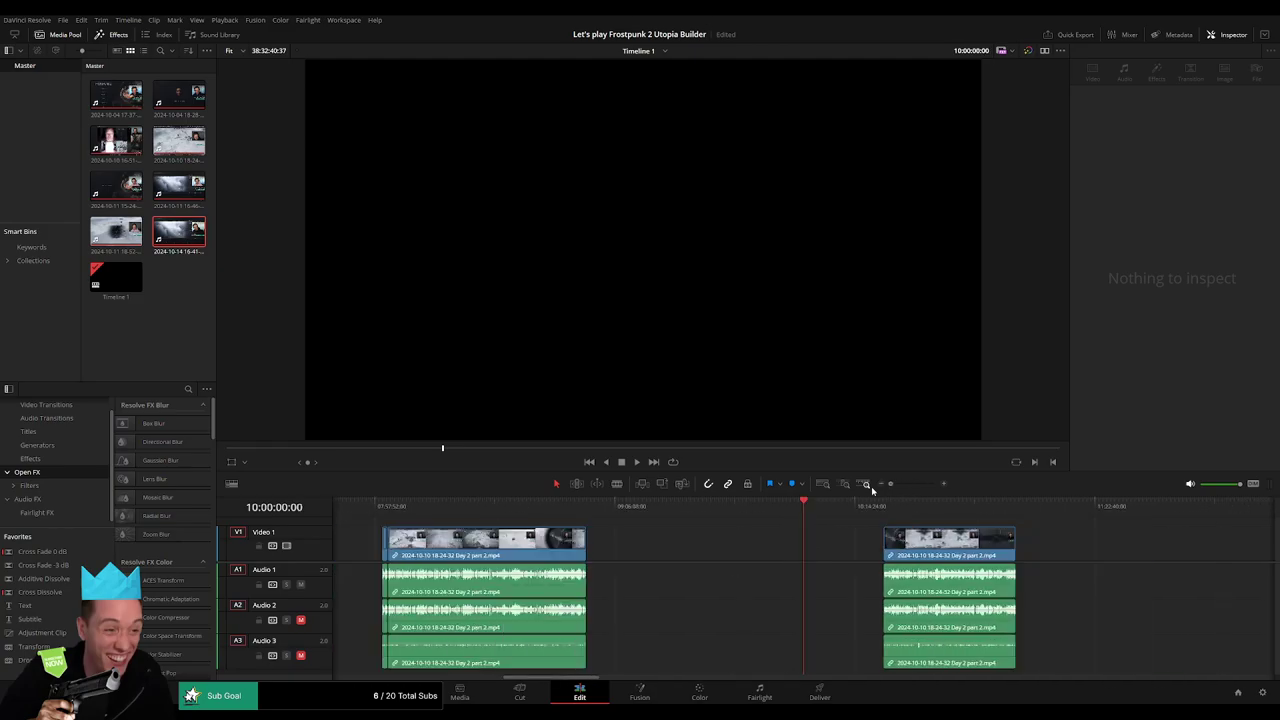
{"action": "left_click_drag", "start_coordinate": [940, 548], "coordinate": [860, 548]}
Butt the 2024-10-11 Day 3 clip against Day 2 part 2 and play from the start
{"action": "scroll", "coordinate": [877, 549], "scroll_direction": "right", "scroll_amount": 5}
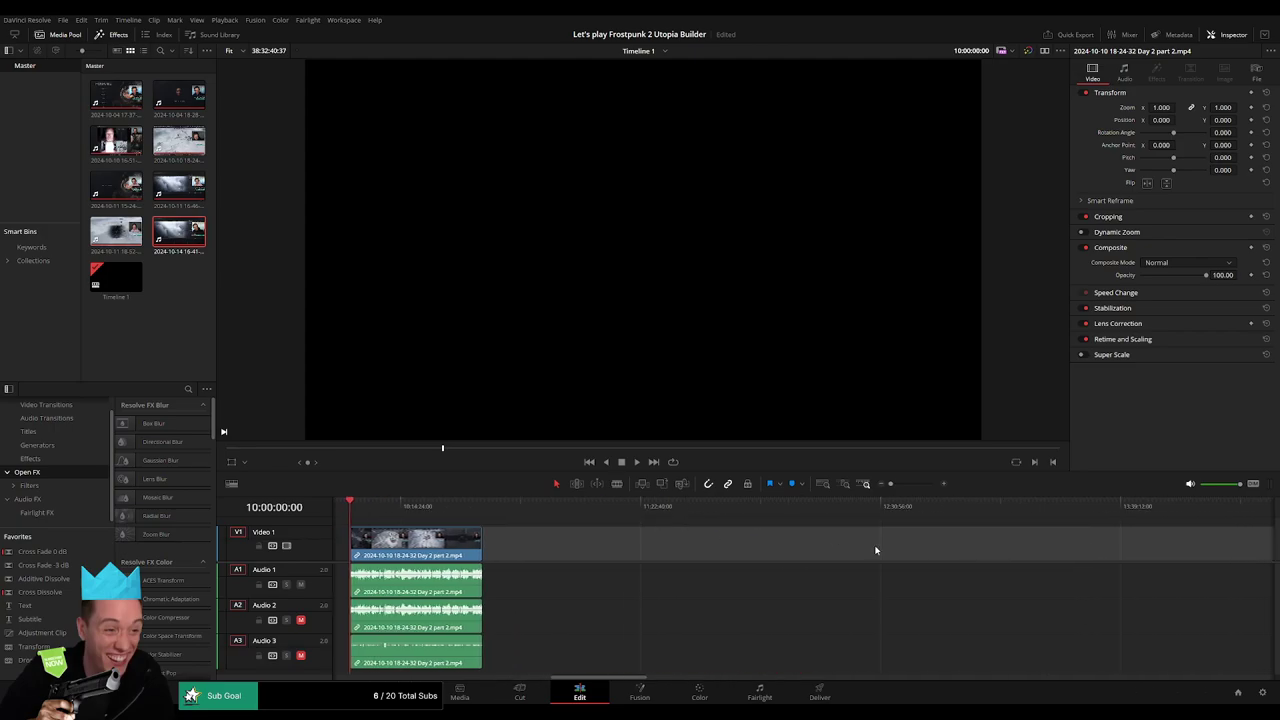
{"action": "scroll", "coordinate": [951, 549], "scroll_direction": "right", "scroll_amount": 3}
{"action": "scroll", "coordinate": [728, 543], "scroll_direction": "right", "scroll_amount": 3}
{"action": "scroll", "coordinate": [1160, 549], "scroll_direction": "right", "scroll_amount": 3}
{"action": "left_click_drag", "start_coordinate": [1160, 549], "coordinate": [672, 558]}
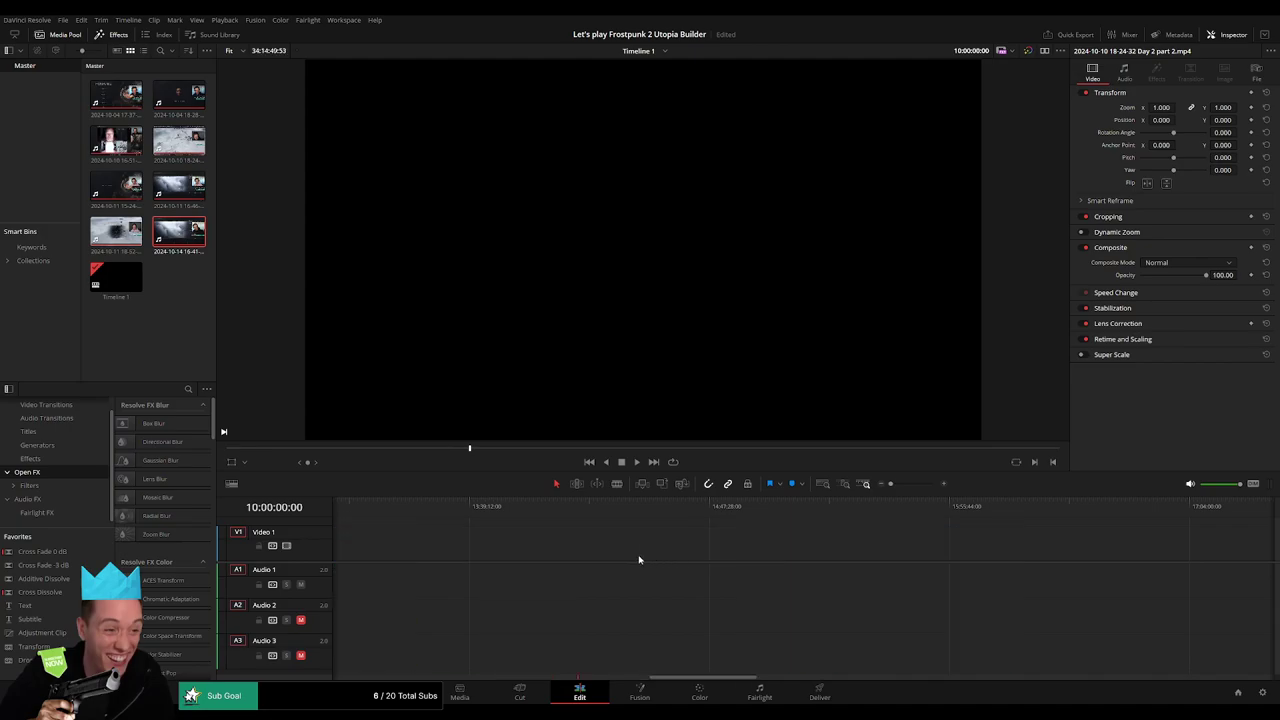
{"action": "scroll", "coordinate": [672, 558], "scroll_direction": "left", "scroll_amount": 4}
{"action": "scroll", "coordinate": [725, 563], "scroll_direction": "left", "scroll_amount": 5}
{"action": "key", "text": "space"}
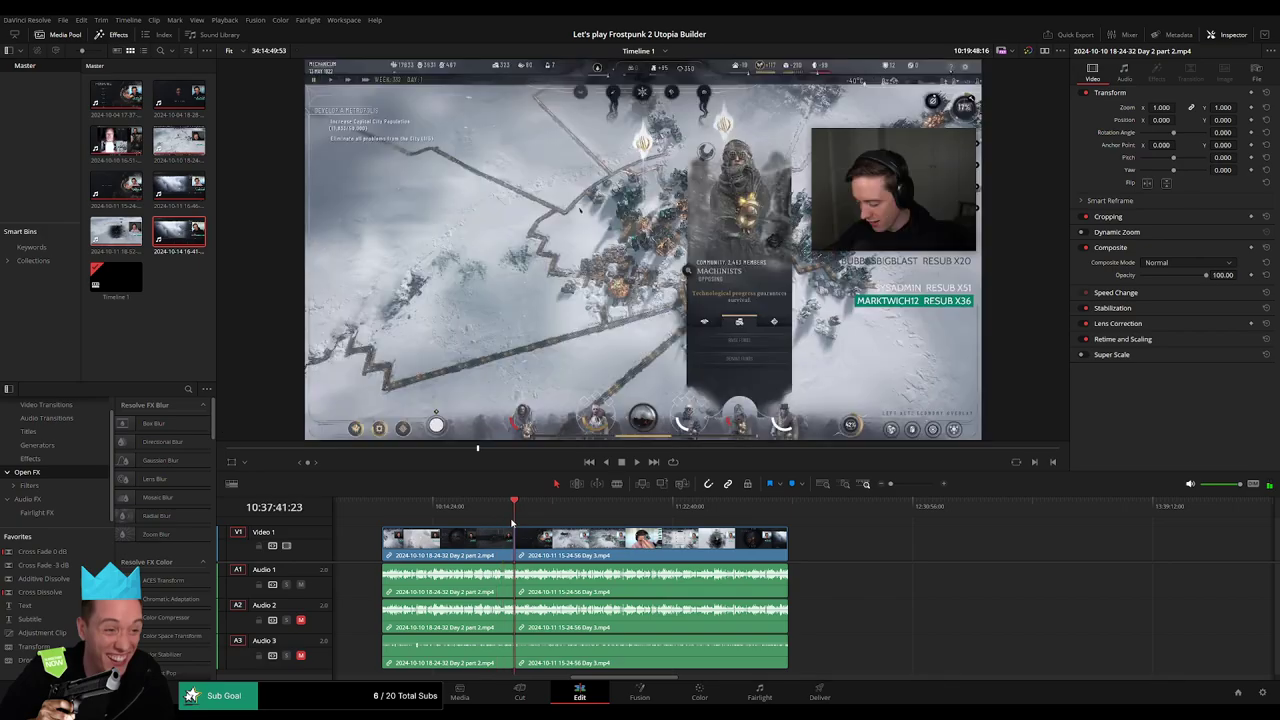
Nudge the Day 2 part 2 / Day 3 edit point earlier with Shift+comma and play it
{"action": "left_click_drag", "start_coordinate": [386, 510], "coordinate": [514, 524]}
{"action": "scroll", "coordinate": [757, 551], "scroll_direction": "up", "scroll_amount": 5}
{"action": "scroll", "coordinate": [757, 551], "scroll_direction": "up", "scroll_amount": 4}
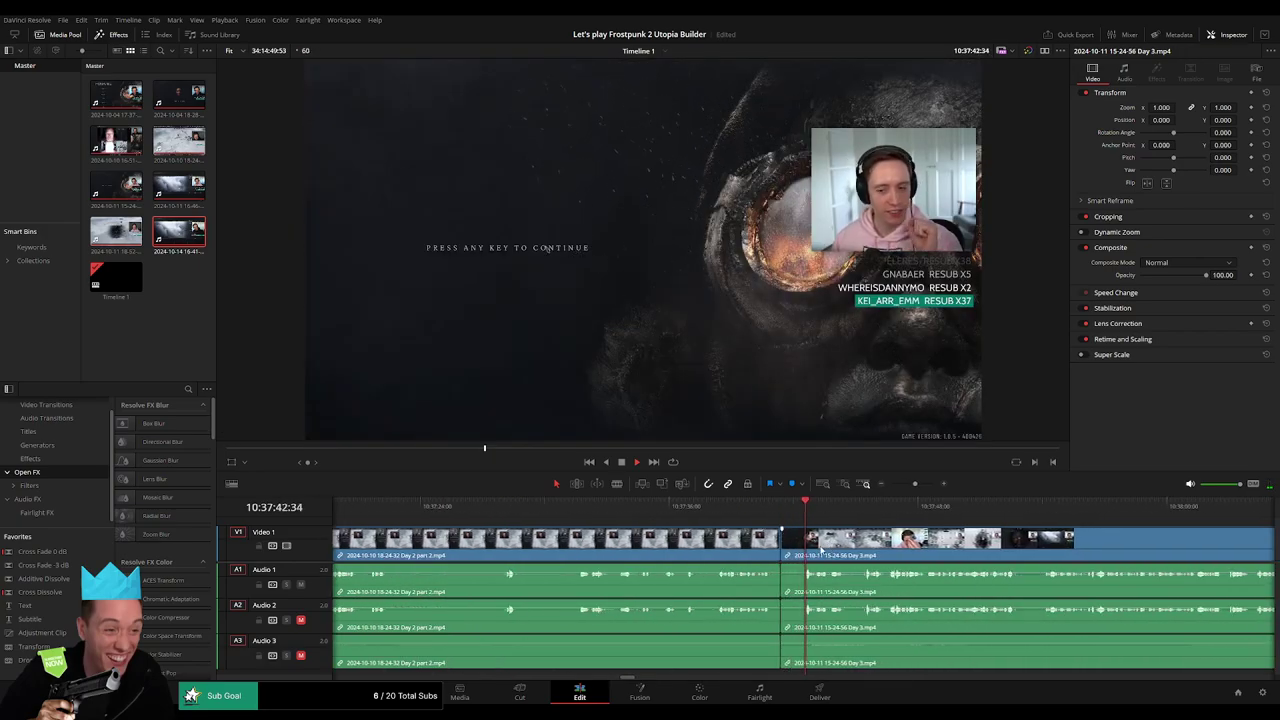
{"action": "left_click", "coordinate": [745, 505]}
{"action": "left_click", "coordinate": [781, 566]}
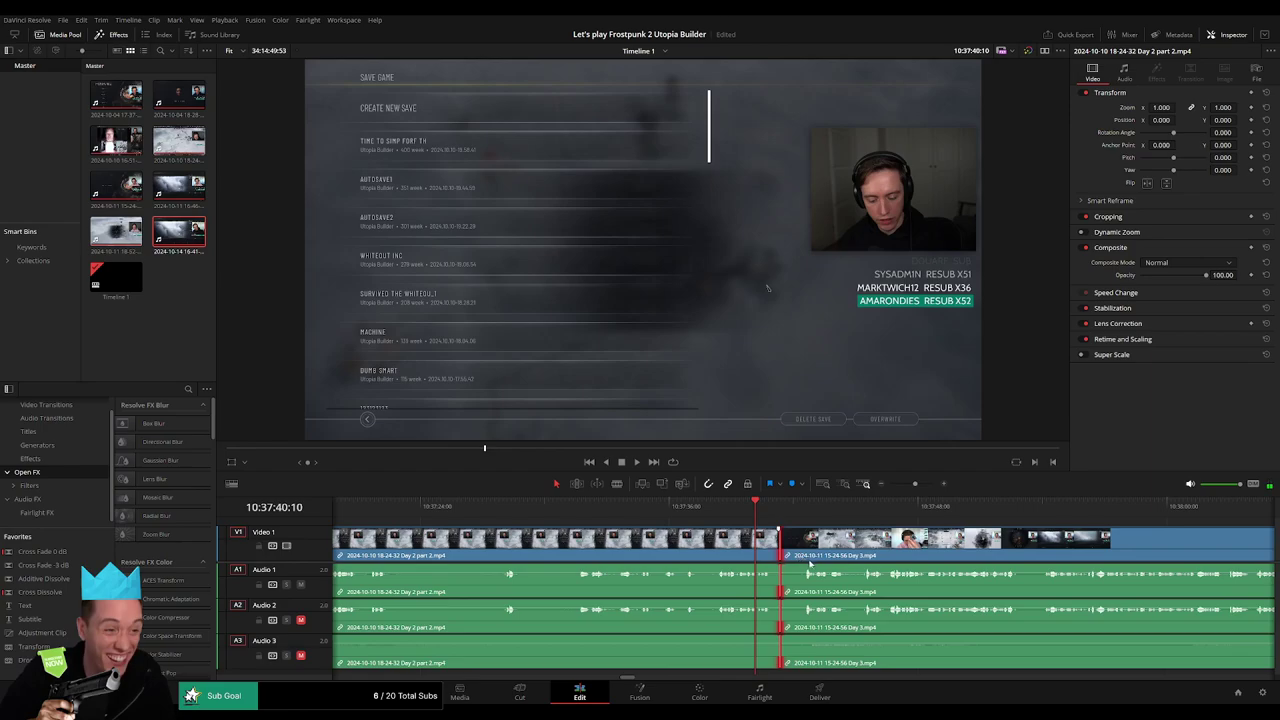
{"action": "key", "text": "shift+comma"}
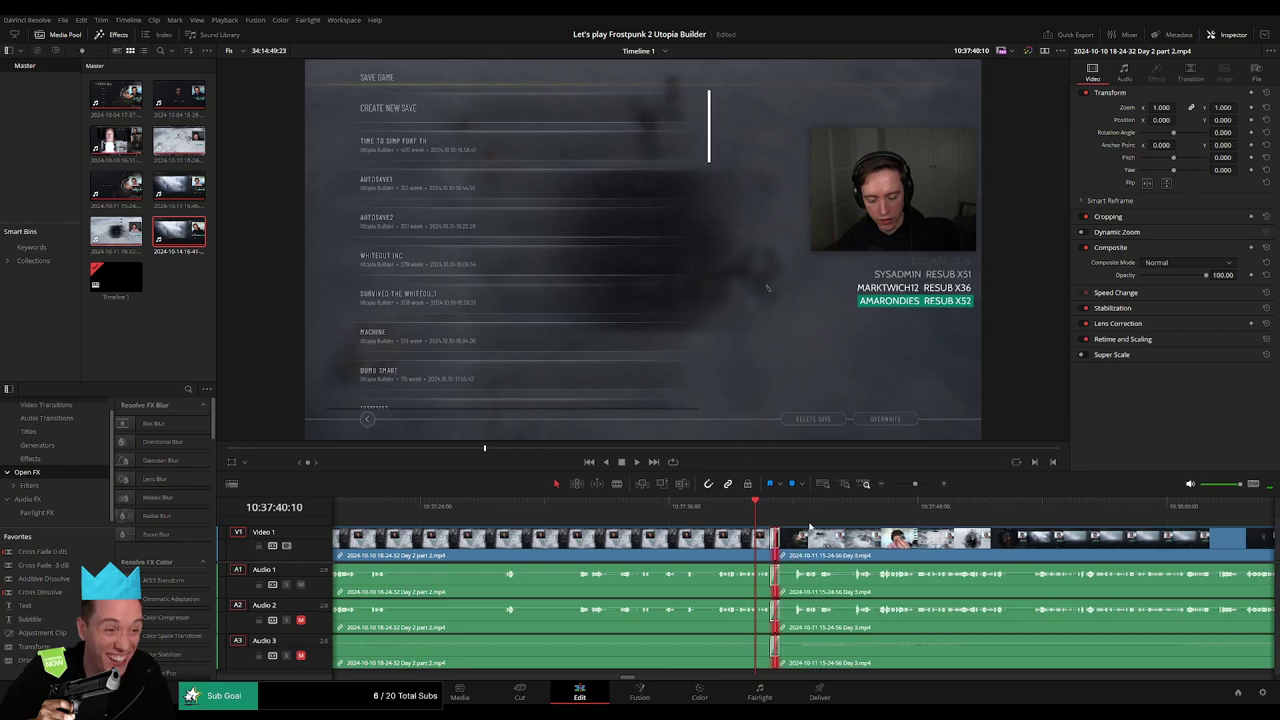
{"action": "key", "text": "space"}
Zoom the timeline out and scrub into the Day 3 map gameplay
{"action": "left_click", "coordinate": [918, 487]}
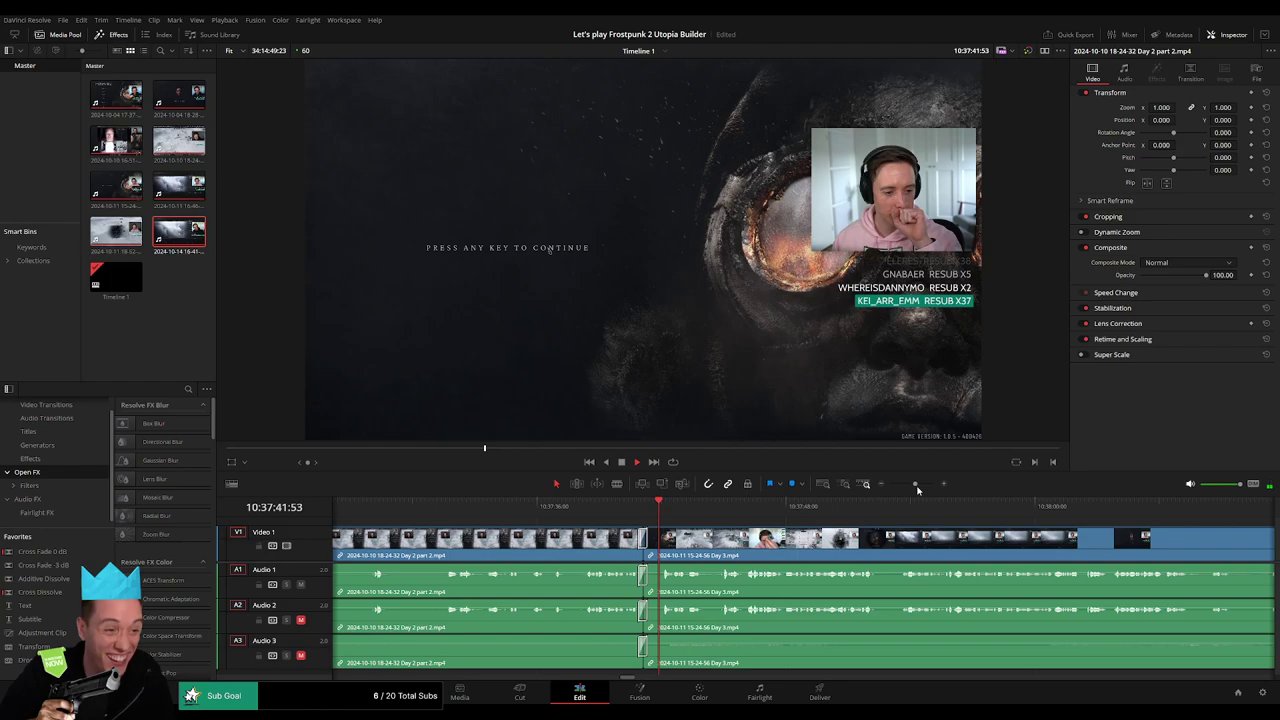
{"action": "left_click_drag", "start_coordinate": [918, 487], "coordinate": [890, 487]}
{"action": "left_click", "coordinate": [597, 507]}
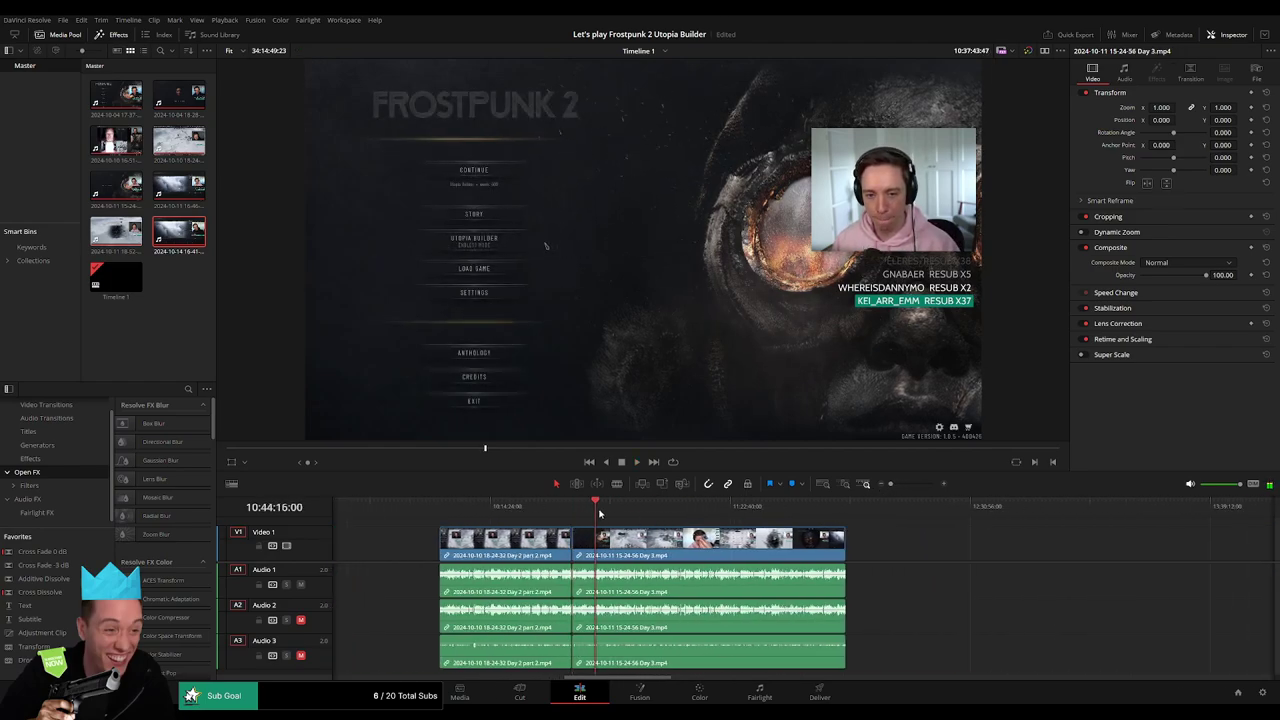
{"action": "left_click_drag", "start_coordinate": [599, 513], "coordinate": [644, 507]}
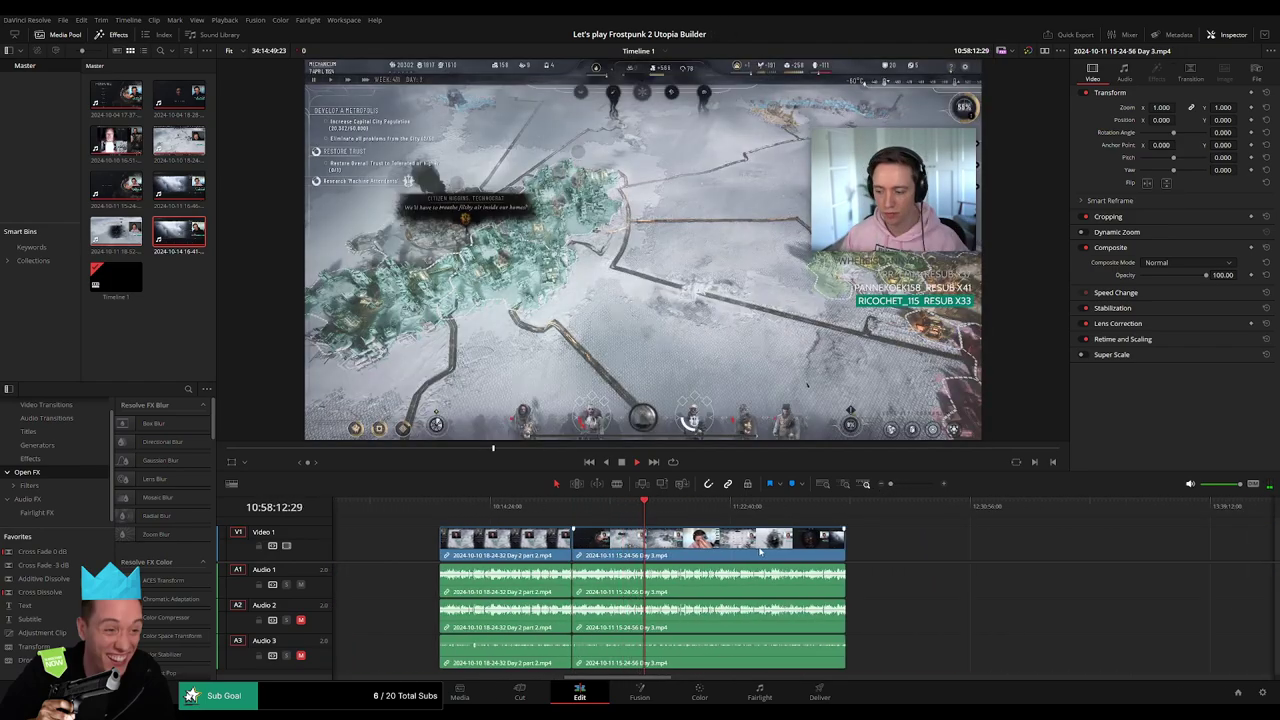
{"action": "scroll", "coordinate": [760, 550], "scroll_direction": "up", "scroll_amount": 3}
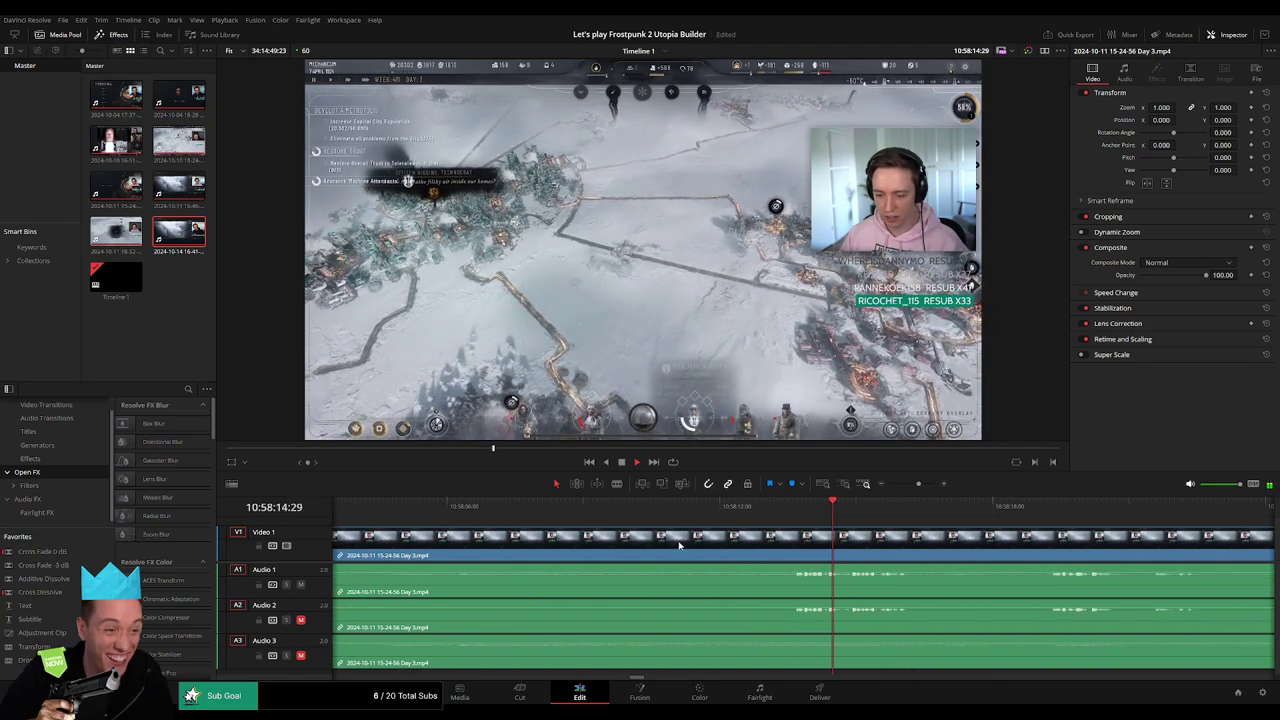
Blade the Day 3 clip near 10:58:12 and fade the audio out and in around it
{"action": "left_click", "coordinate": [797, 520]}
{"action": "key", "text": "j"}
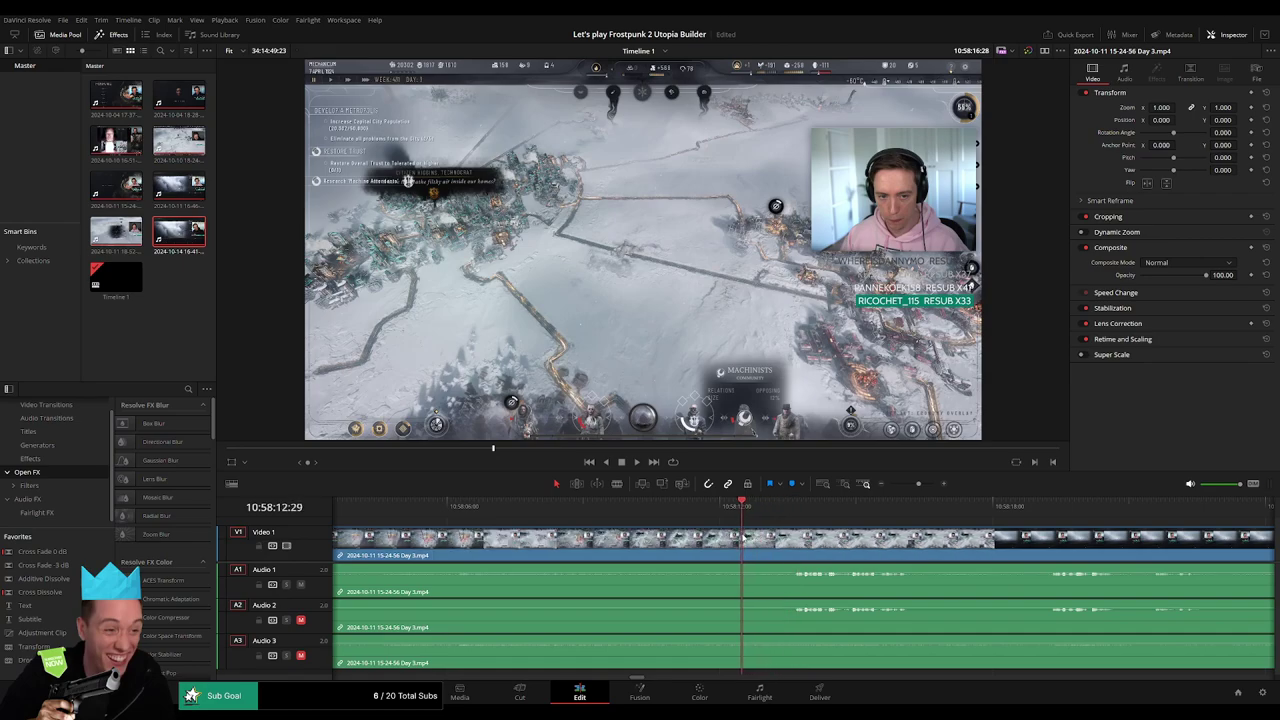
{"action": "key", "text": "ctrl+b"}
{"action": "mouse_move", "coordinate": [745, 537]}
{"action": "left_mouse_down"}
{"action": "mouse_move", "coordinate": [786, 531]}
{"action": "mouse_move", "coordinate": [698, 531]}
{"action": "left_mouse_up"}
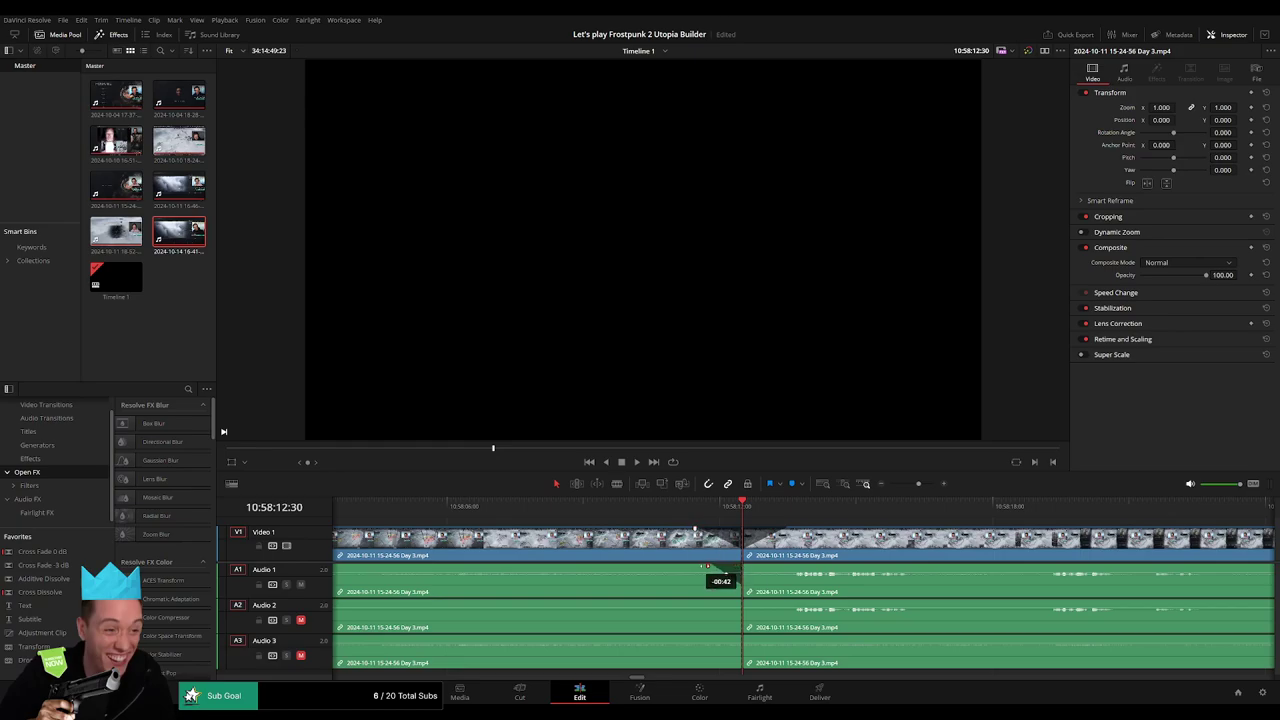
{"action": "left_click_drag", "start_coordinate": [743, 566], "coordinate": [790, 568]}
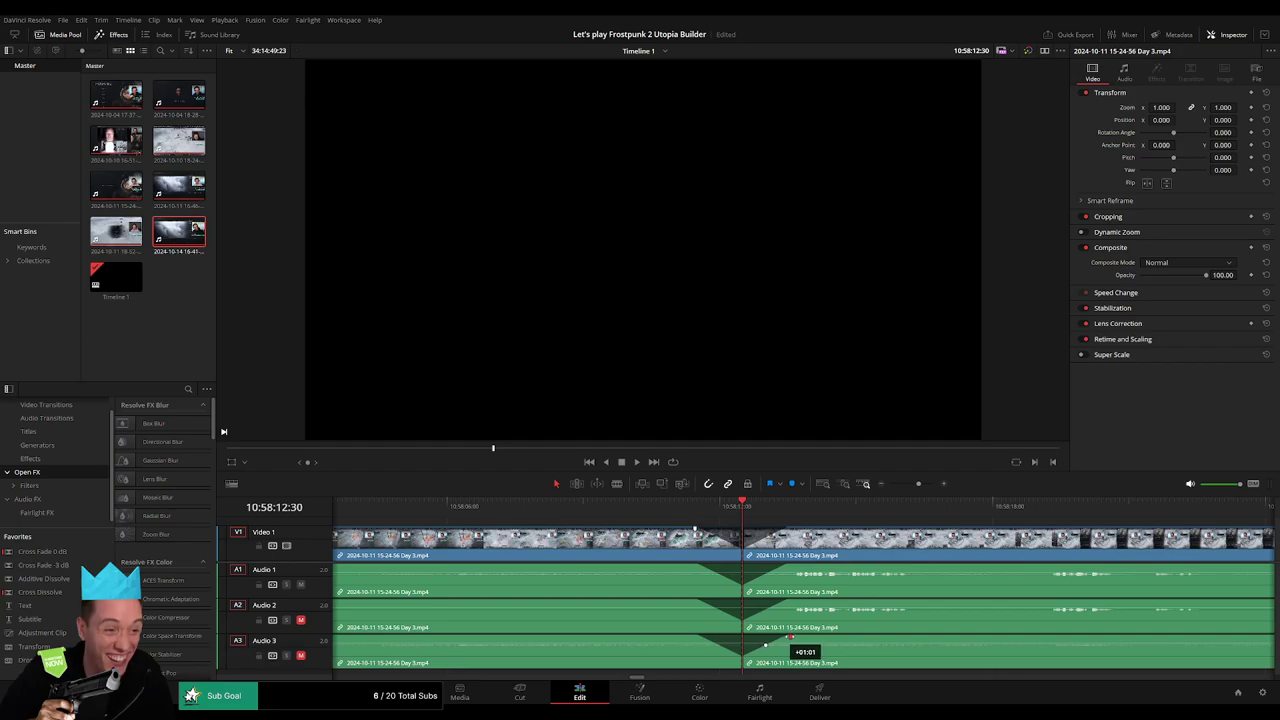
{"action": "scroll", "coordinate": [901, 538], "scroll_direction": "down", "scroll_amount": 2}
{"action": "scroll", "coordinate": [820, 537], "scroll_direction": "down", "scroll_amount": 2}
Drag the later Day 3 piece far to the right on V1
{"action": "scroll", "coordinate": [734, 536], "scroll_direction": "down", "scroll_amount": 2}
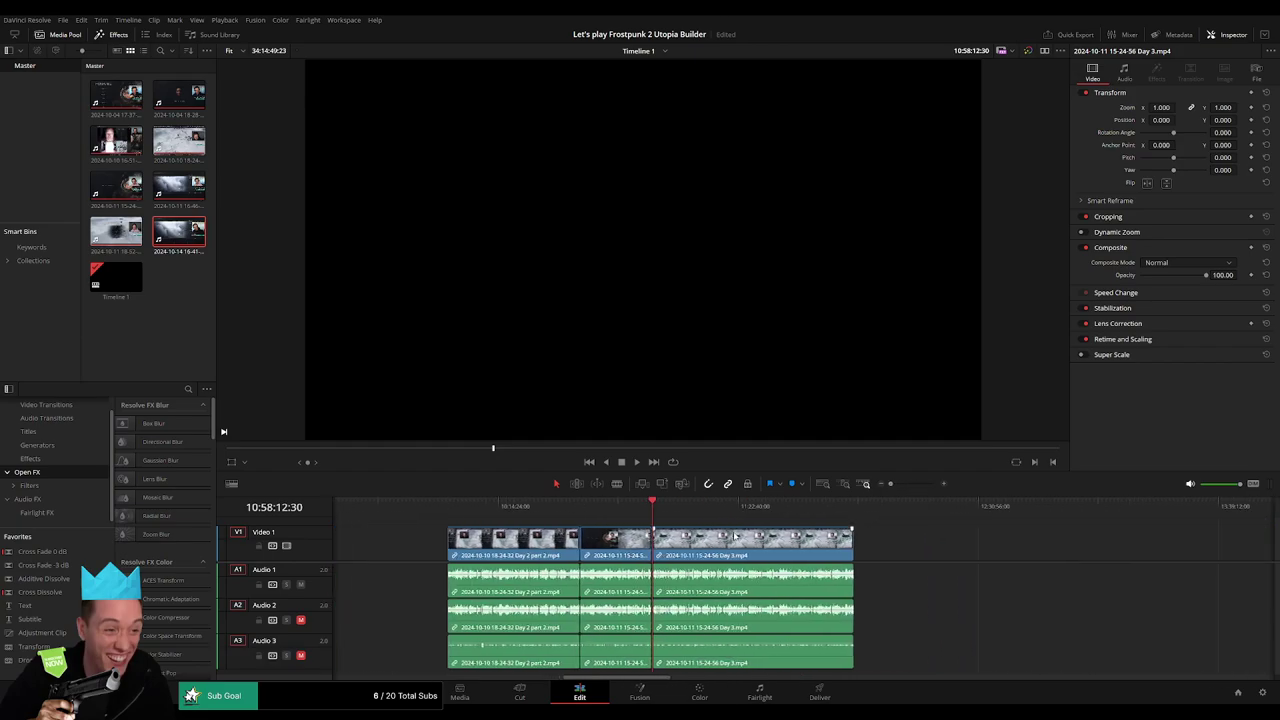
{"action": "scroll", "coordinate": [497, 548], "scroll_direction": "right", "scroll_amount": 5}
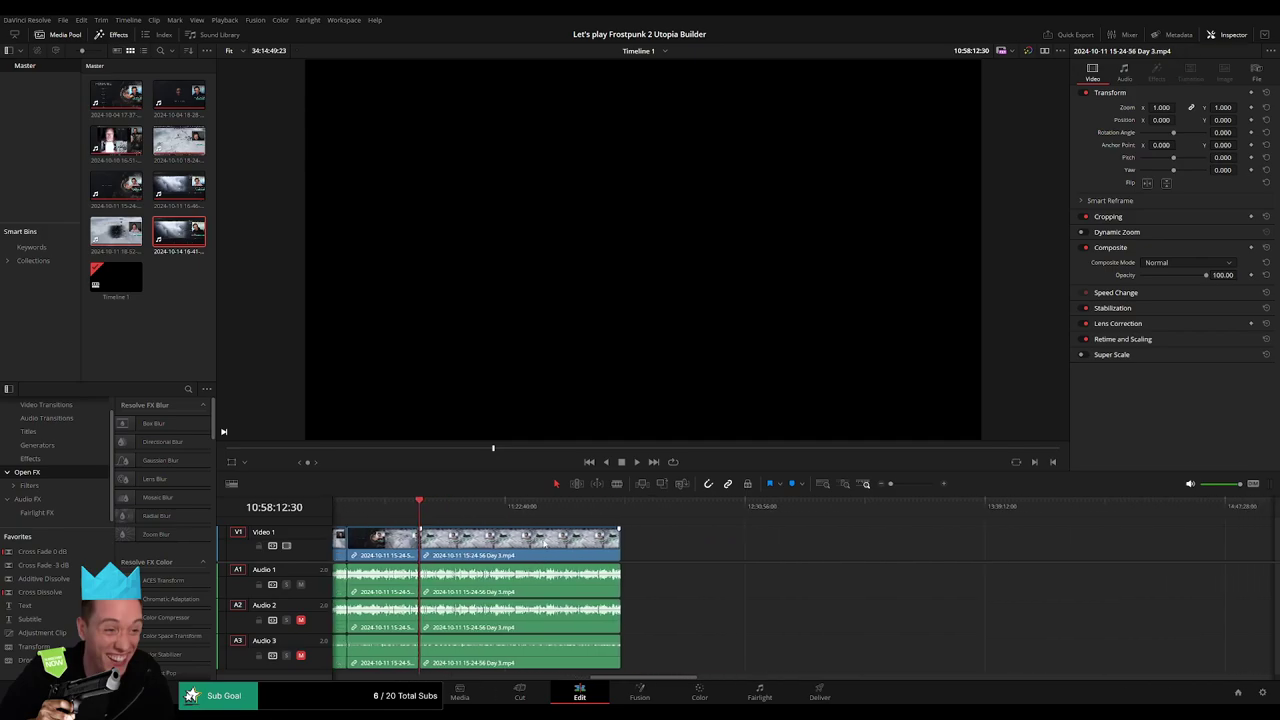
{"action": "left_click_drag", "start_coordinate": [497, 548], "coordinate": [915, 548]}
{"action": "left_click", "coordinate": [565, 562]}
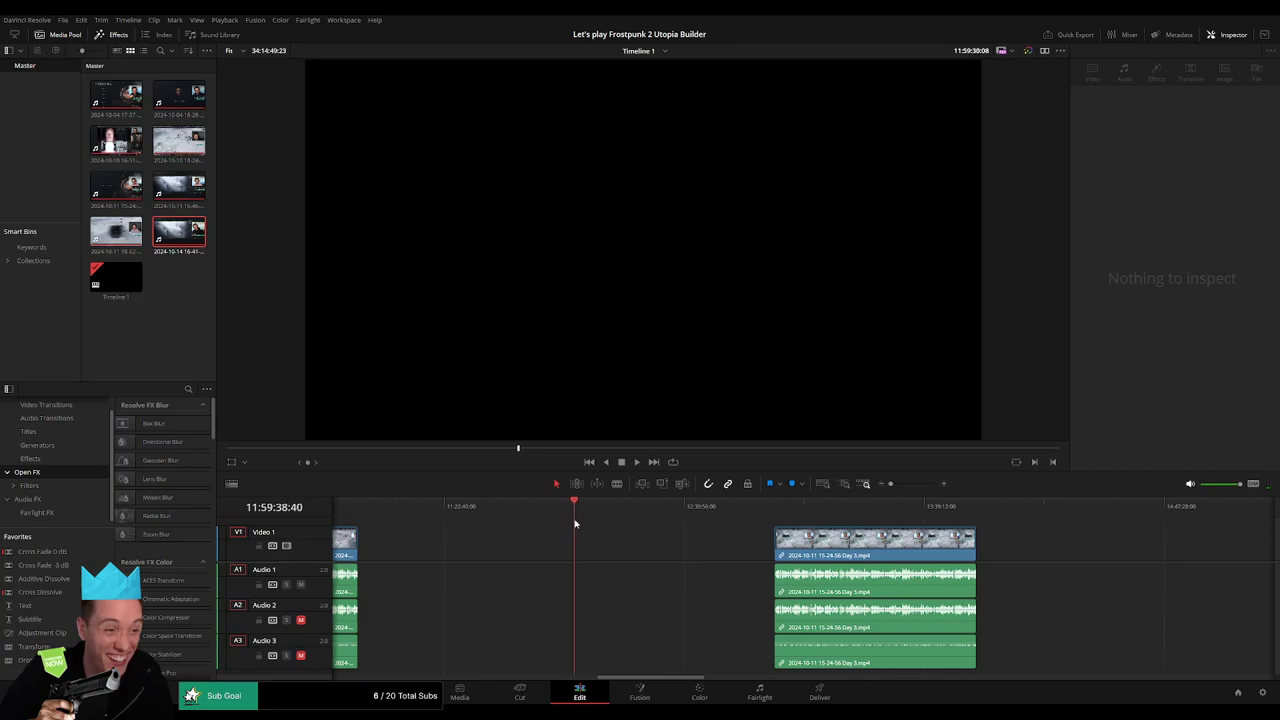
Slide the later Day 3 piece to start at 12:00:00, then play and scrub through it
{"action": "scroll", "coordinate": [716, 548], "scroll_direction": "up", "scroll_amount": 3}
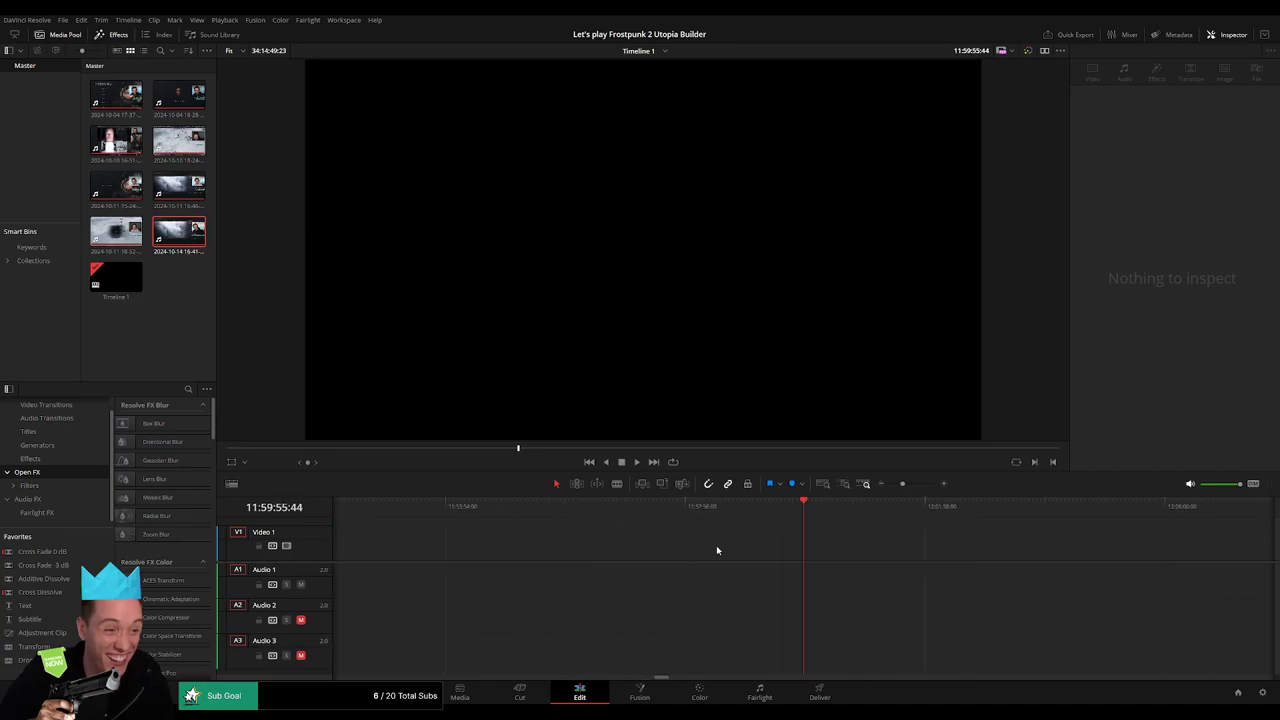
{"action": "left_click", "coordinate": [806, 510]}
{"action": "scroll", "coordinate": [806, 510], "scroll_direction": "down", "scroll_amount": 1}
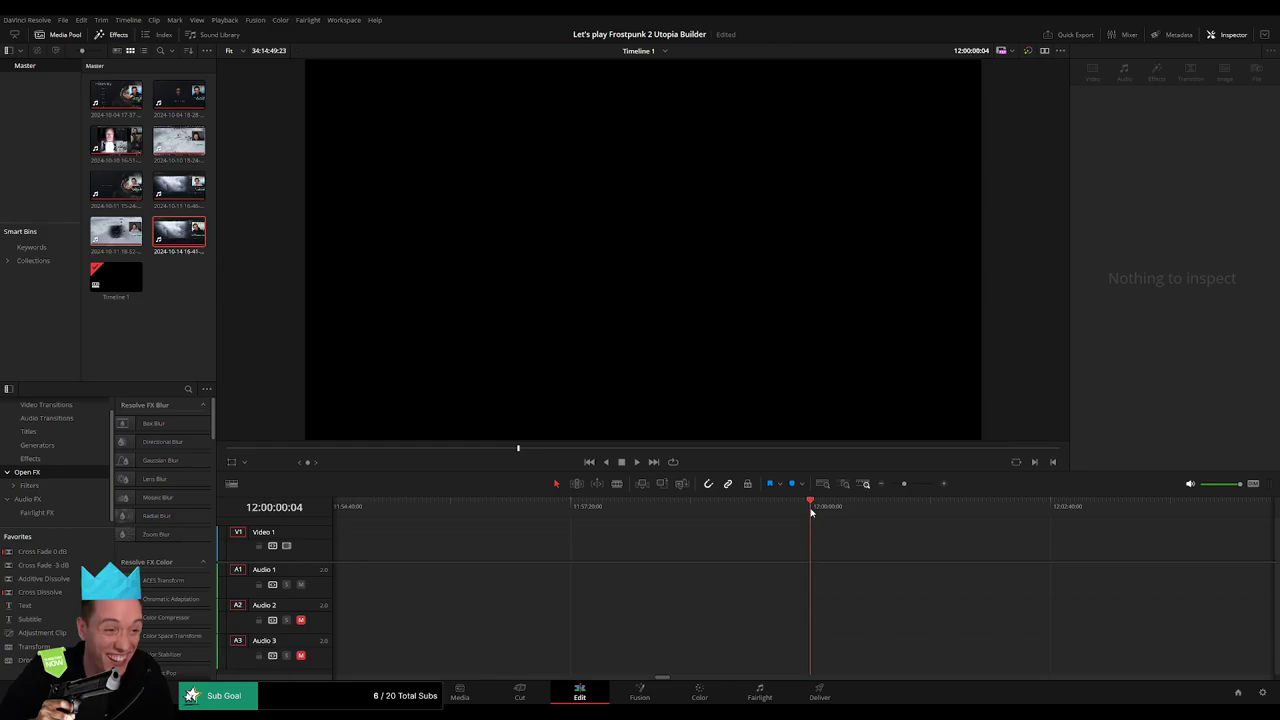
{"action": "scroll", "coordinate": [897, 496], "scroll_direction": "down", "scroll_amount": 5}
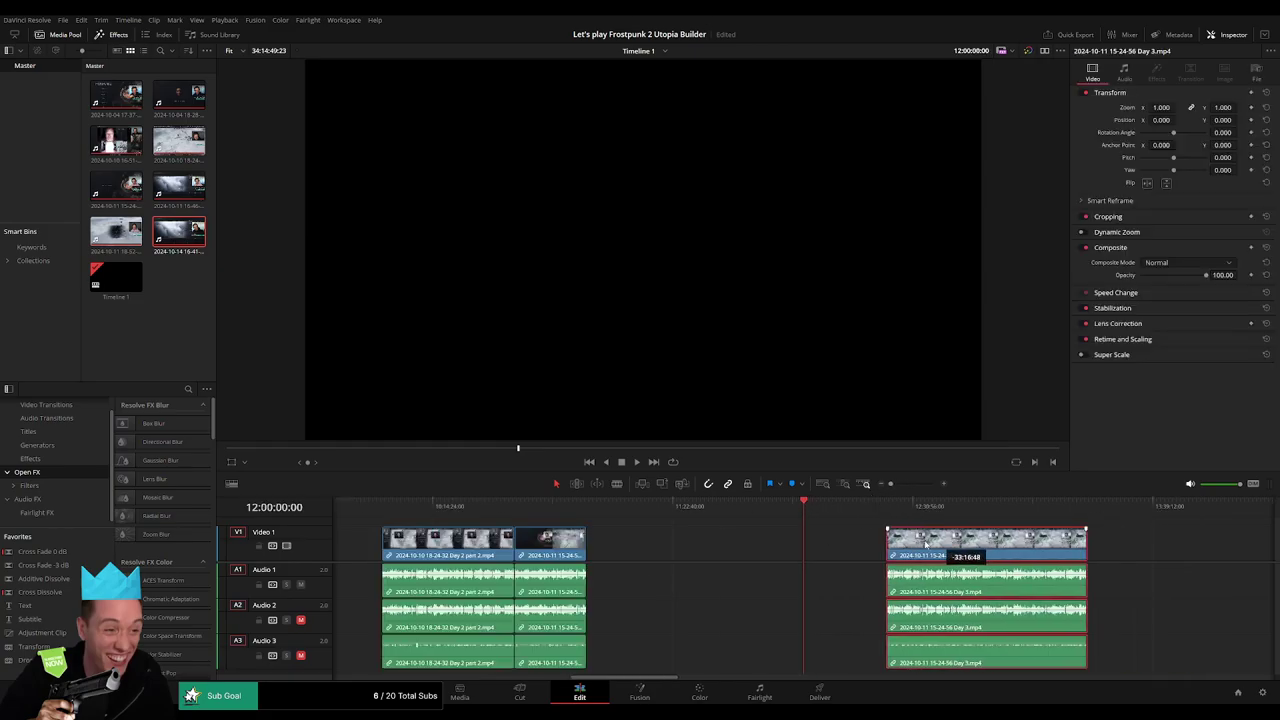
{"action": "left_click_drag", "start_coordinate": [1070, 548], "coordinate": [870, 548]}
{"action": "key", "text": "space"}
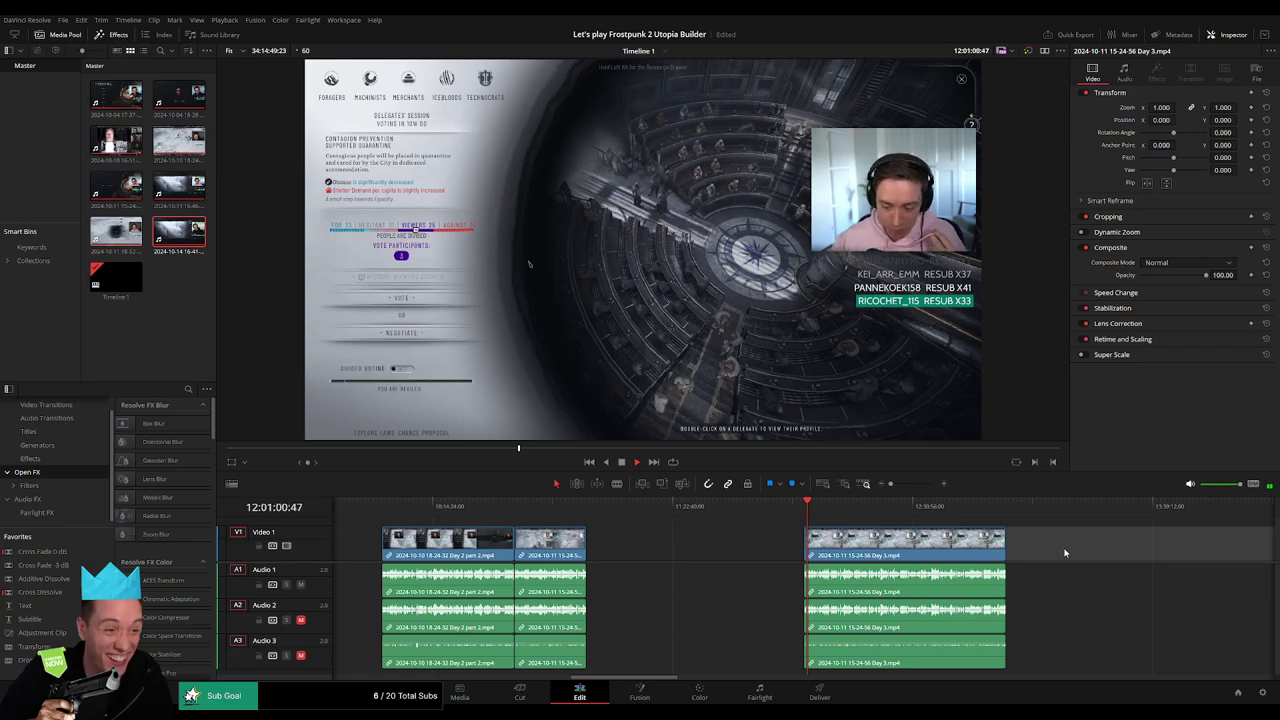
{"action": "scroll", "coordinate": [550, 514], "scroll_direction": "right", "scroll_amount": 5}
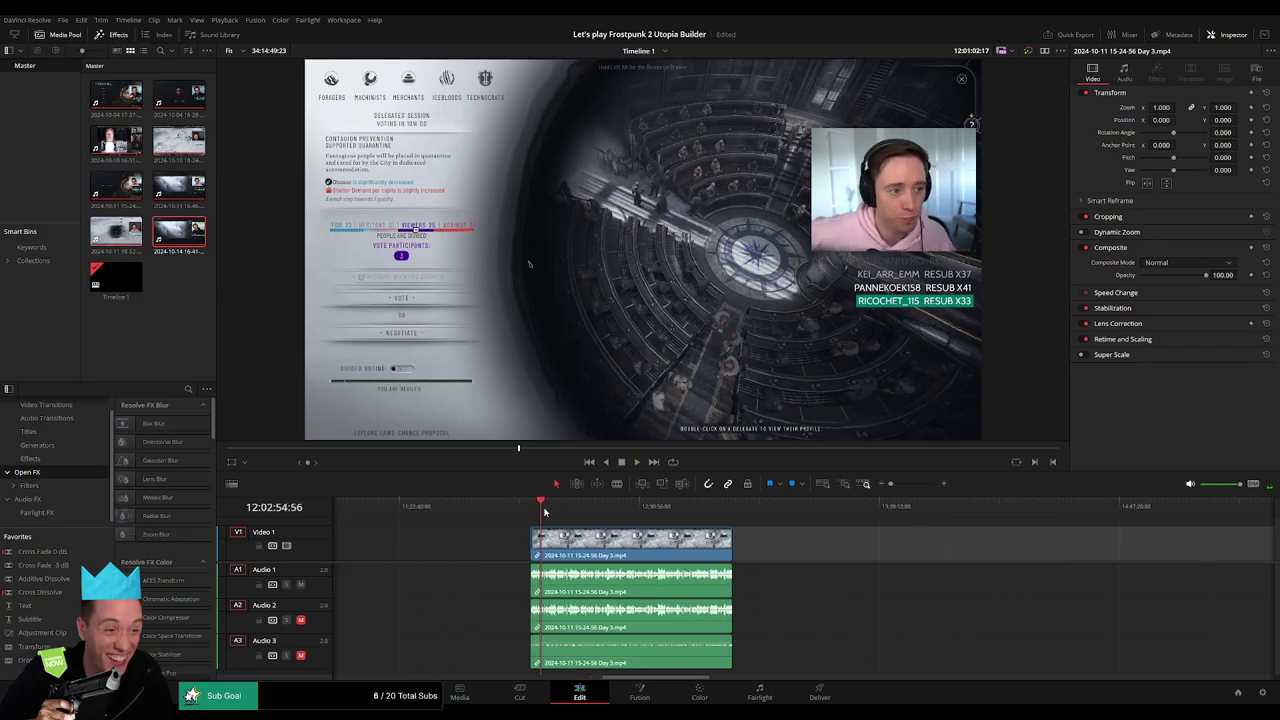
{"action": "left_click_drag", "start_coordinate": [550, 514], "coordinate": [733, 537]}
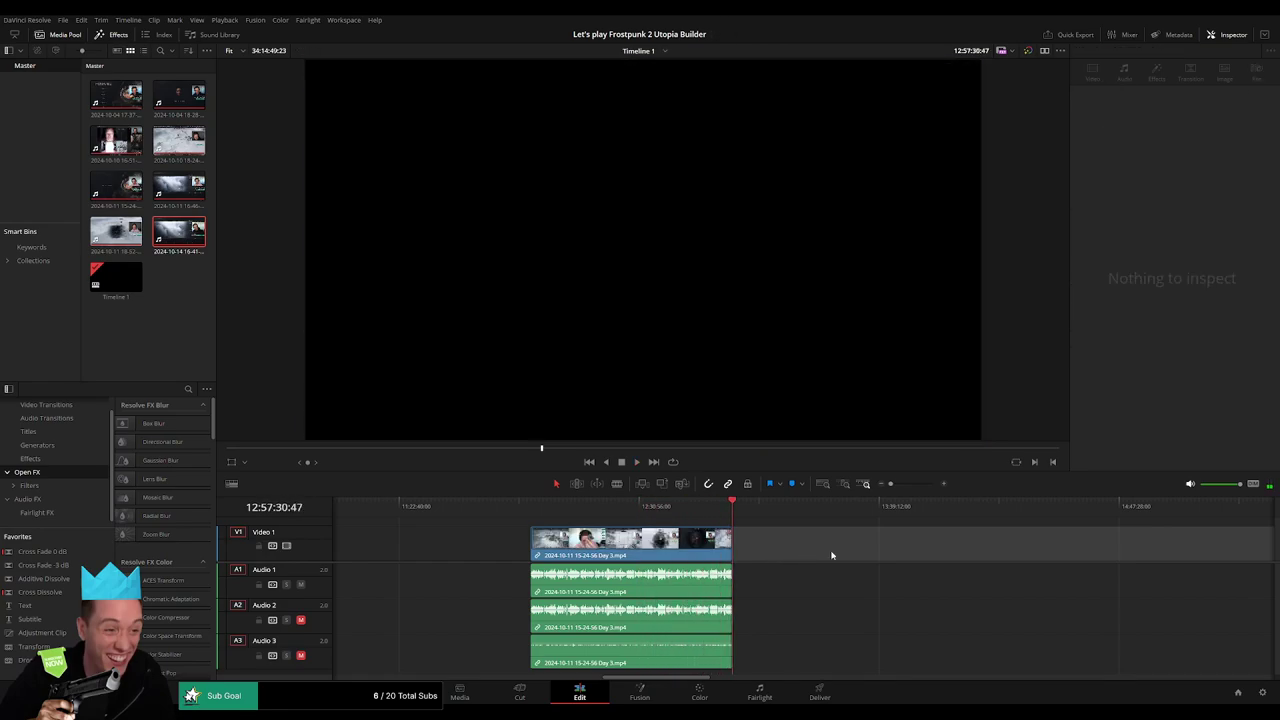
{"action": "scroll", "coordinate": [829, 551], "scroll_direction": "right", "scroll_amount": 3}
{"action": "scroll", "coordinate": [589, 529], "scroll_direction": "right", "scroll_amount": 5}
{"action": "scroll", "coordinate": [874, 551], "scroll_direction": "right", "scroll_amount": 8}
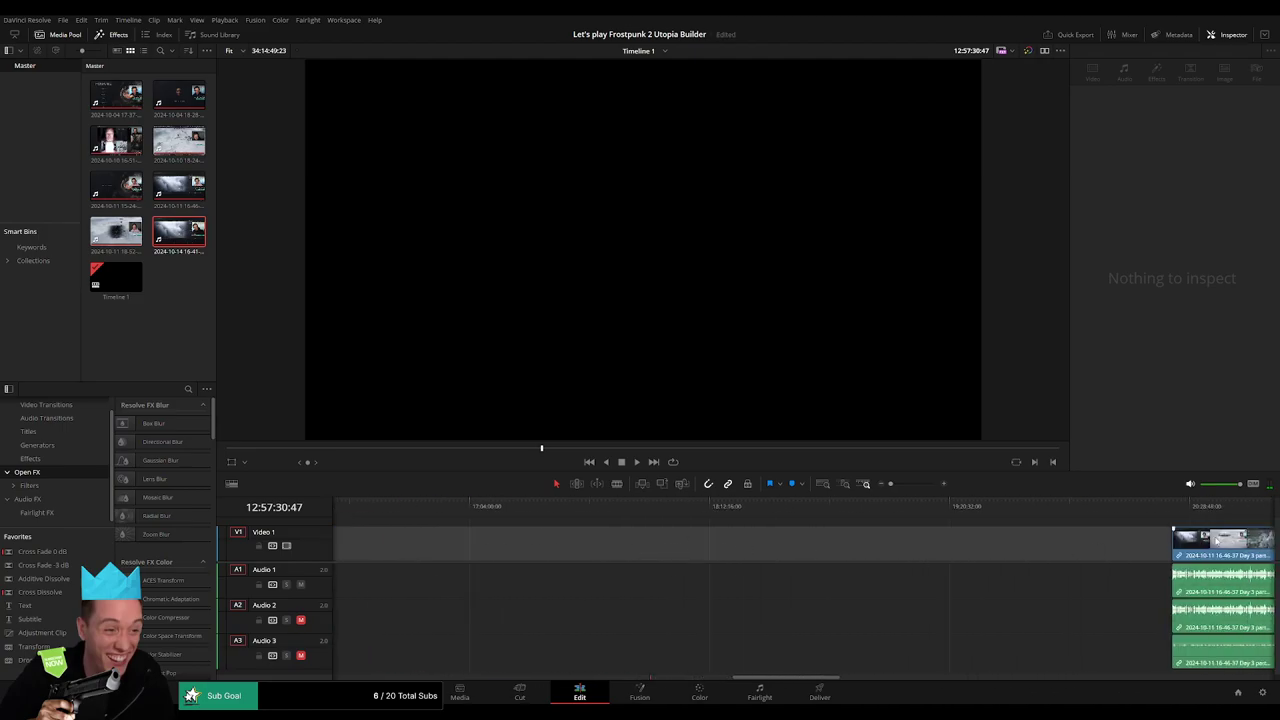
Butt Day 3 part 2 against the Day 3 footage and add a cross fade at the join
{"action": "mouse_move", "coordinate": [1200, 545]}
{"action": "left_mouse_down"}
{"action": "mouse_move", "coordinate": [504, 538]}
{"action": "mouse_move", "coordinate": [976, 522]}
{"action": "left_mouse_up"}
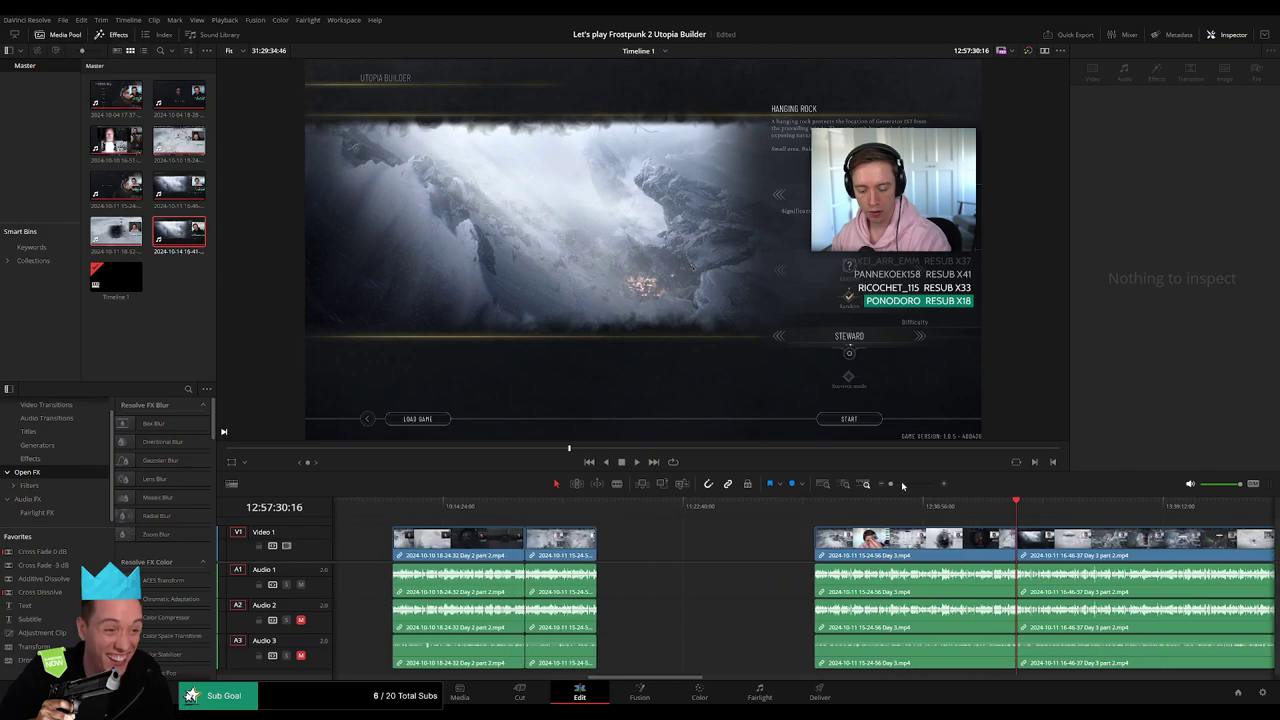
{"action": "left_click_drag", "start_coordinate": [903, 485], "coordinate": [923, 485]}
{"action": "left_click", "coordinate": [732, 543]}
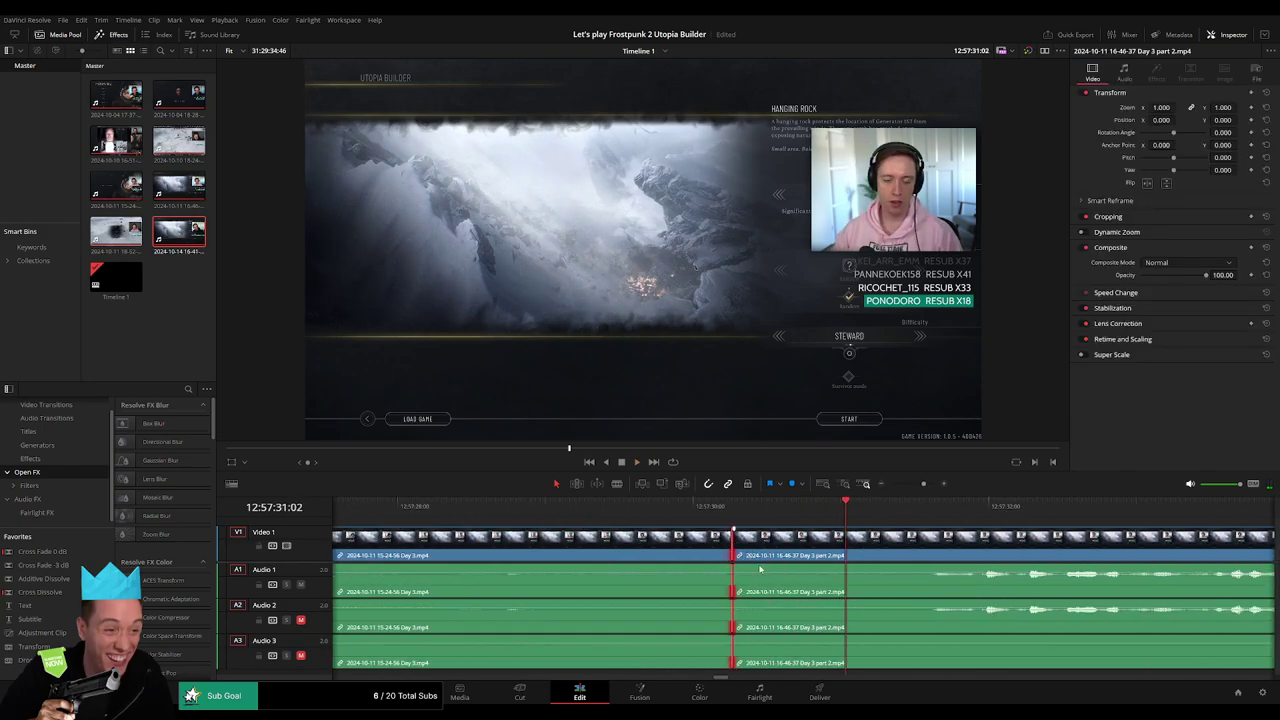
{"action": "key", "text": "ctrl+t"}
{"action": "left_click", "coordinate": [498, 506]}
{"action": "key", "text": "space"}
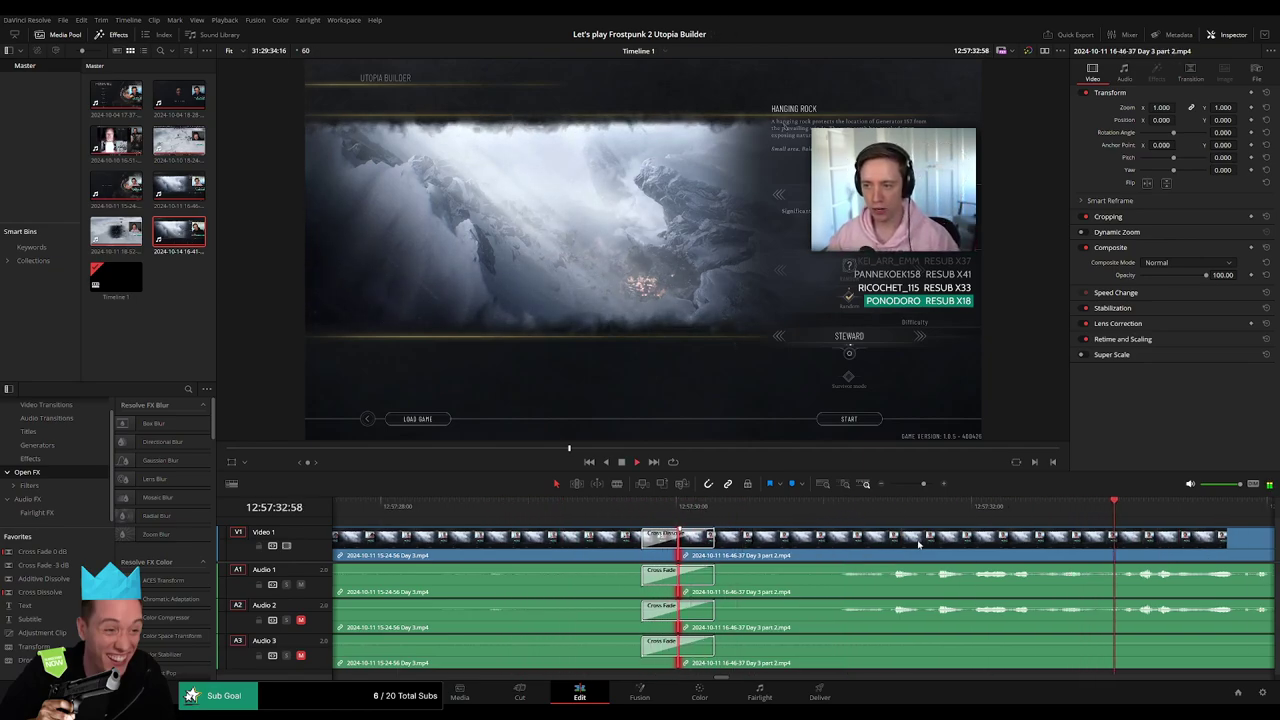
Play through the opening of Day 3 part 2 and the A New Beginning screen
{"action": "scroll", "coordinate": [948, 524], "scroll_direction": "down", "scroll_amount": 2}
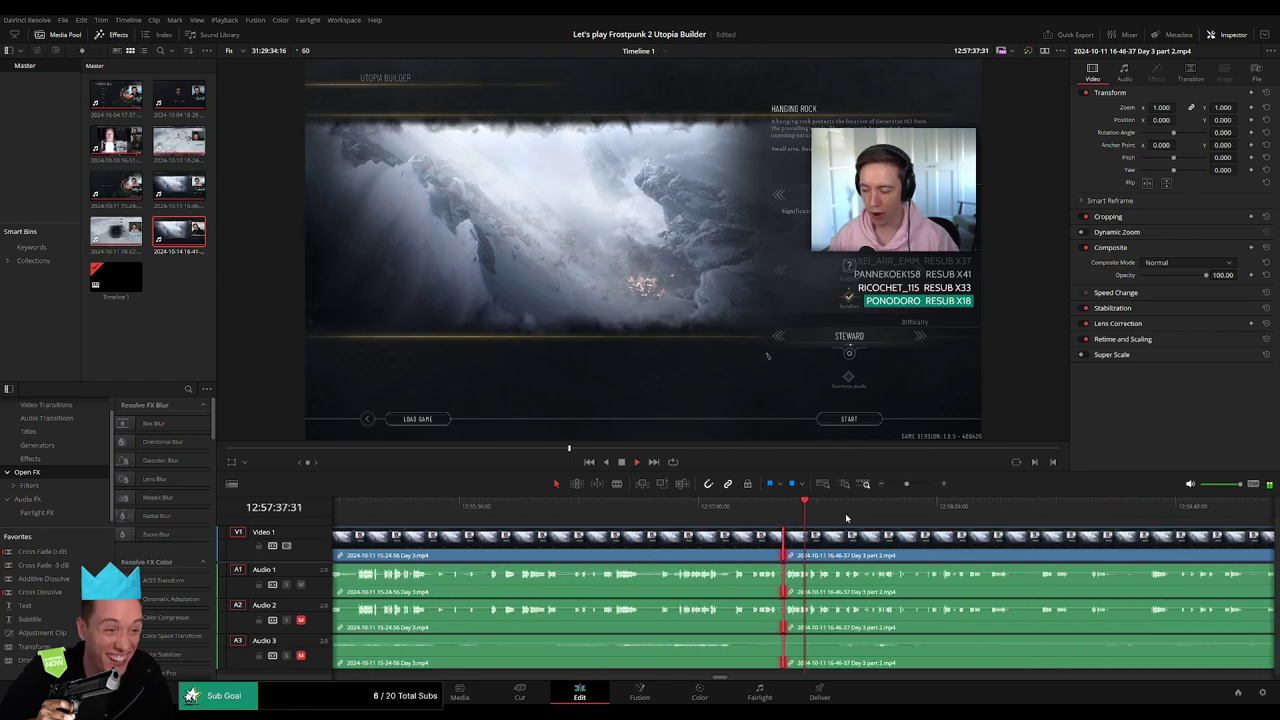
{"action": "left_click_drag", "start_coordinate": [800, 505], "coordinate": [865, 505]}
{"action": "key", "text": "space"}
{"action": "scroll", "coordinate": [785, 538], "scroll_direction": "up", "scroll_amount": 2}
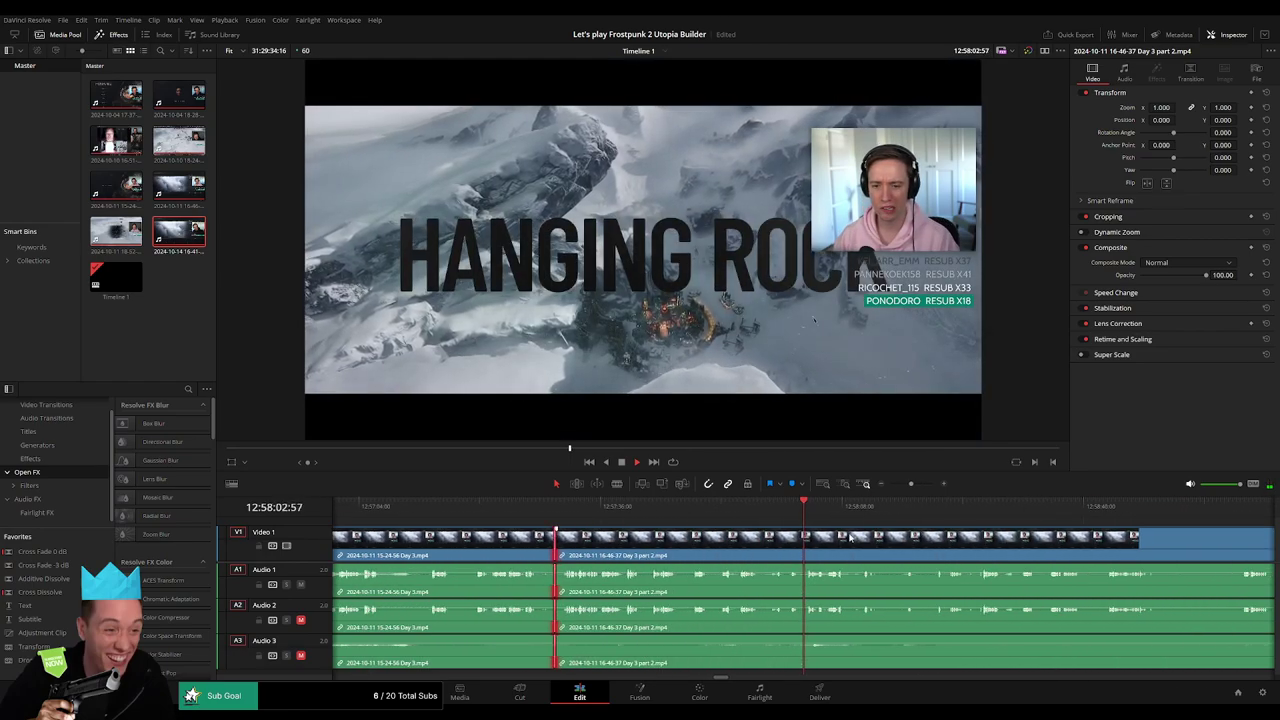
{"action": "scroll", "coordinate": [785, 538], "scroll_direction": "up", "scroll_amount": 3}
{"action": "left_click", "coordinate": [384, 506]}
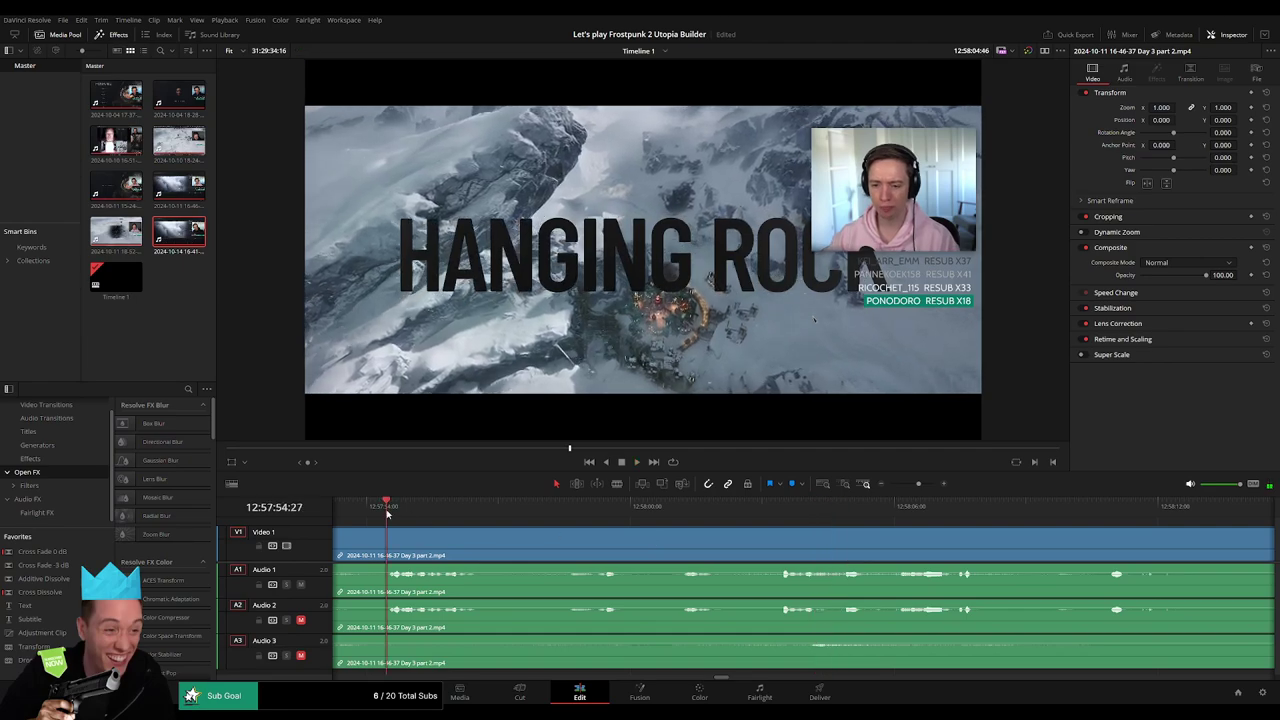
{"action": "scroll", "coordinate": [421, 543], "scroll_direction": "down", "scroll_amount": 1}
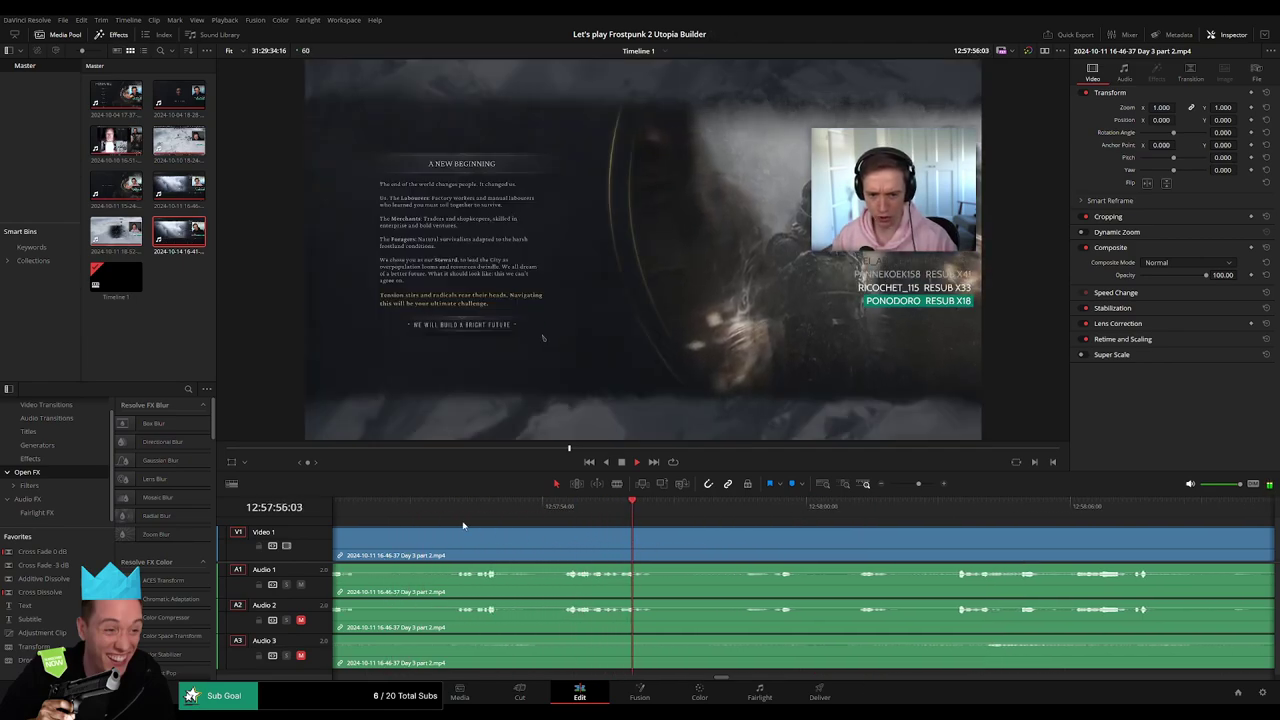
Split Day 3 part 2 during the Hanging Rock title near 12:58:02 and shift the later piece earlier
{"action": "left_click", "coordinate": [723, 517]}
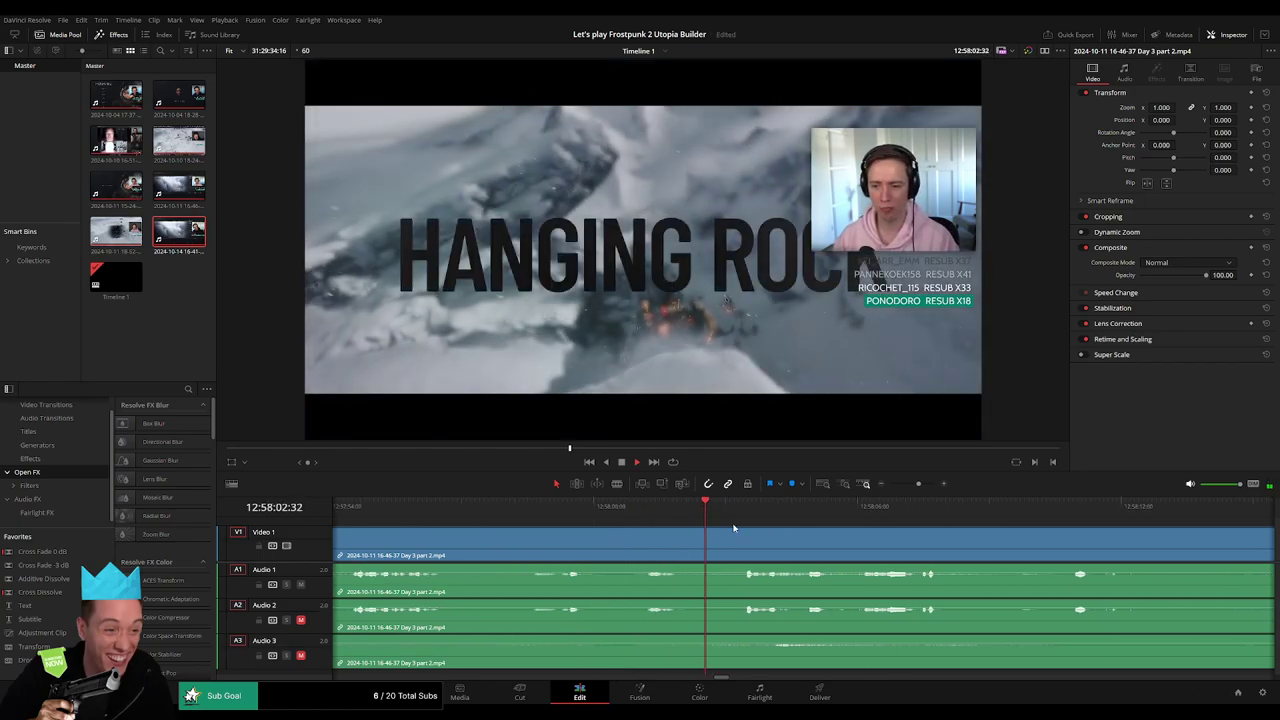
{"action": "scroll", "coordinate": [794, 532], "scroll_direction": "up", "scroll_amount": 1}
{"action": "left_click", "coordinate": [827, 514]}
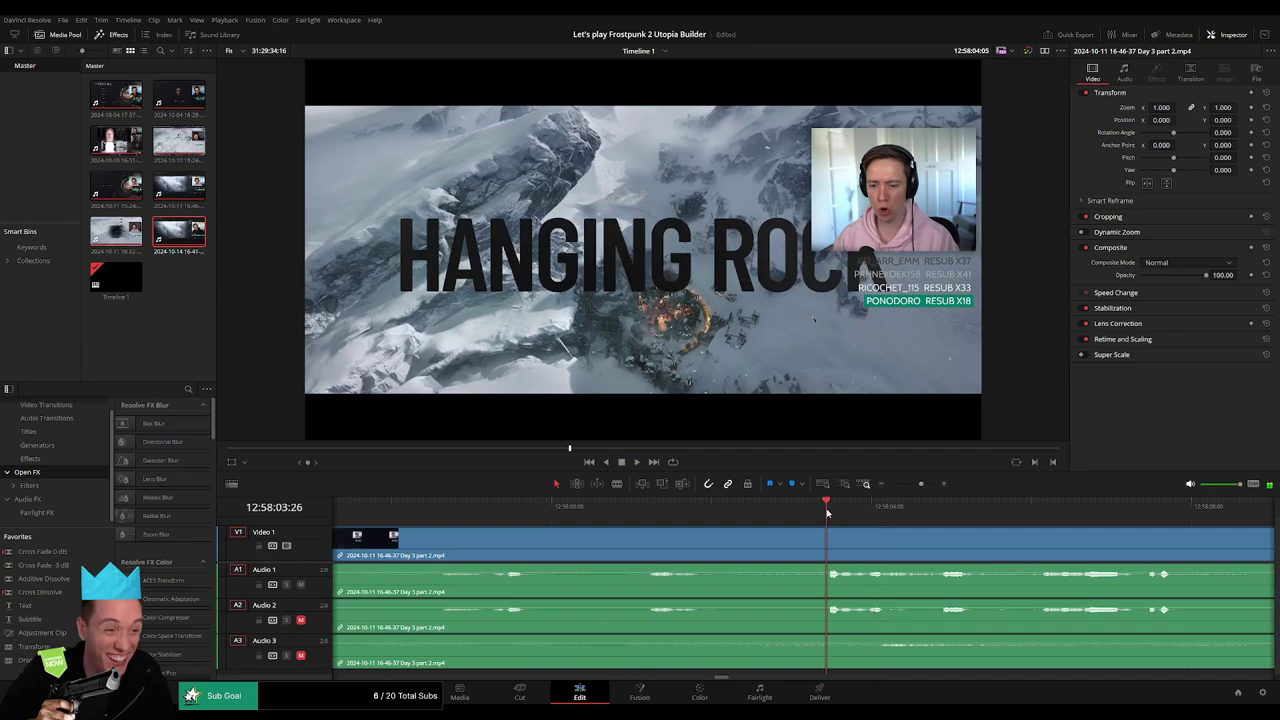
{"action": "left_click", "coordinate": [803, 521]}
{"action": "mouse_move", "coordinate": [803, 521]}
{"action": "left_mouse_down"}
{"action": "mouse_move", "coordinate": [752, 521]}
{"action": "mouse_move", "coordinate": [762, 540]}
{"action": "mouse_move", "coordinate": [826, 530]}
{"action": "left_mouse_up"}
{"action": "key", "text": "ctrl+backslash"}
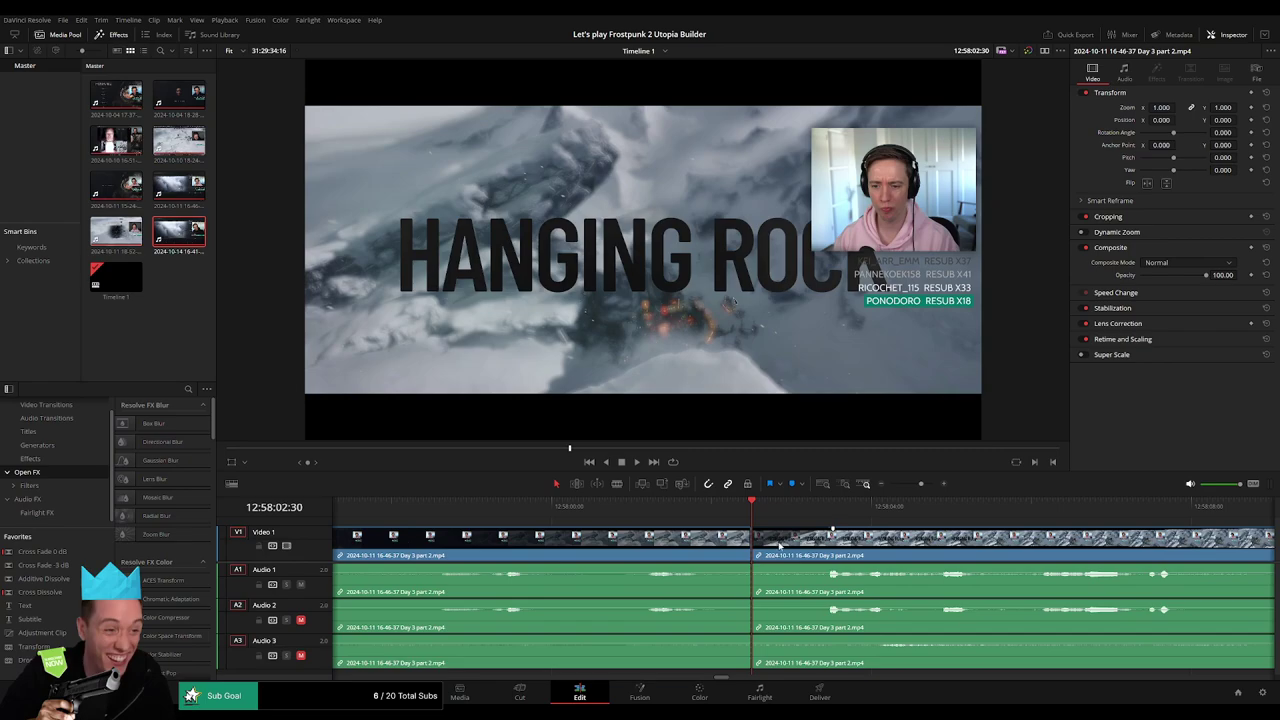
{"action": "left_click_drag", "start_coordinate": [780, 545], "coordinate": [704, 531]}
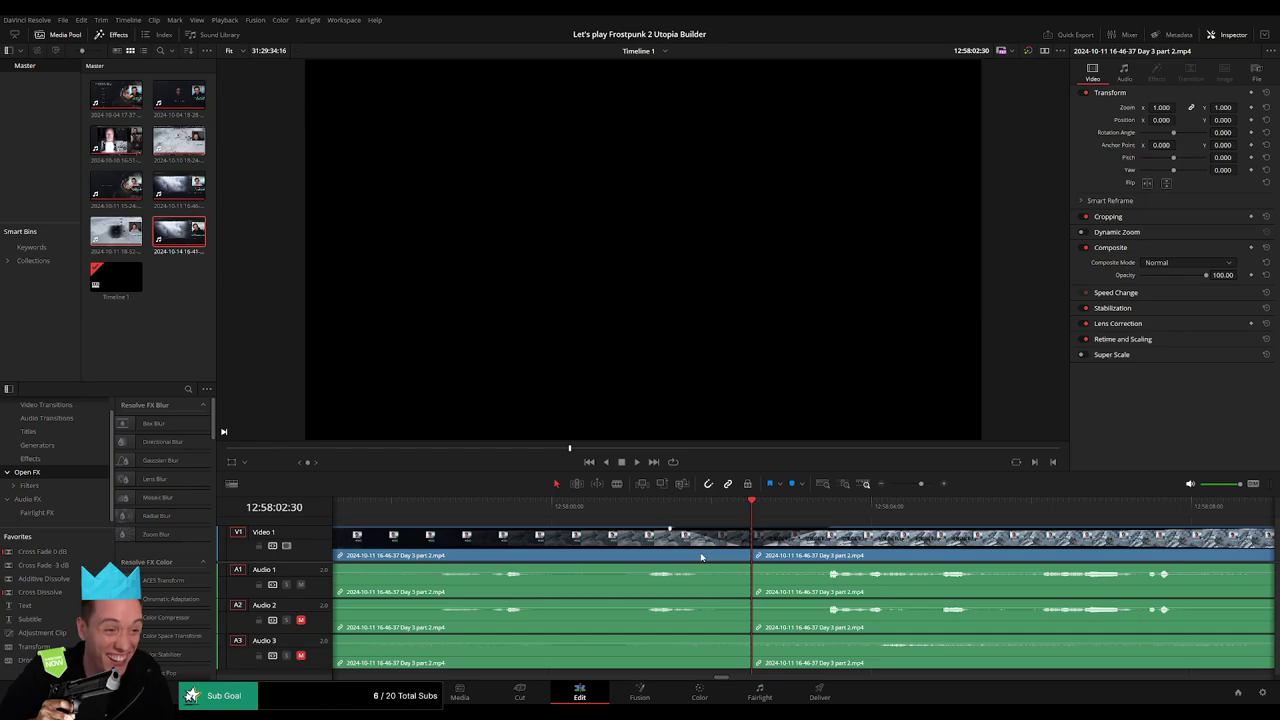
Add fade-outs on A1, A2 and A3 and a fade-in on A3 at the 12:58:02 cut
{"action": "mouse_move", "coordinate": [752, 566]}
{"action": "left_mouse_down"}
{"action": "mouse_move", "coordinate": [702, 567]}
{"action": "mouse_move", "coordinate": [829, 568]}
{"action": "left_mouse_up"}
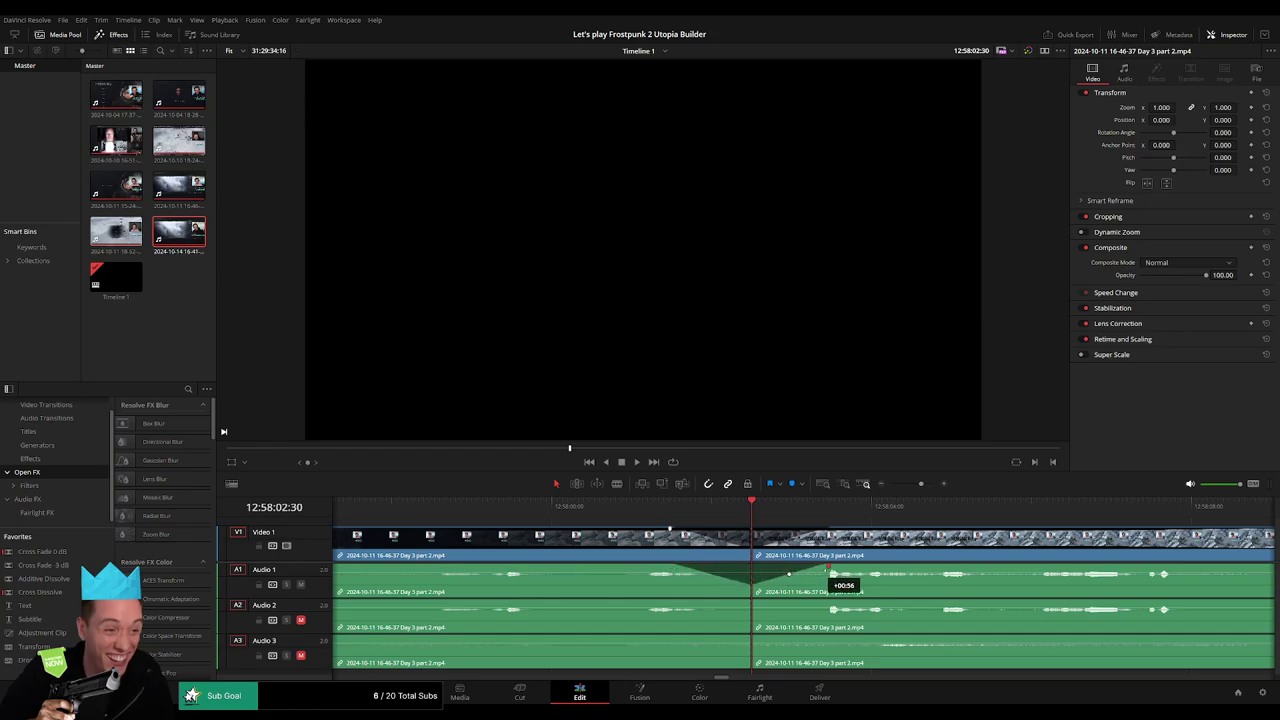
{"action": "mouse_move", "coordinate": [750, 600]}
{"action": "left_mouse_down"}
{"action": "mouse_move", "coordinate": [680, 604]}
{"action": "mouse_move", "coordinate": [829, 604]}
{"action": "left_mouse_up"}
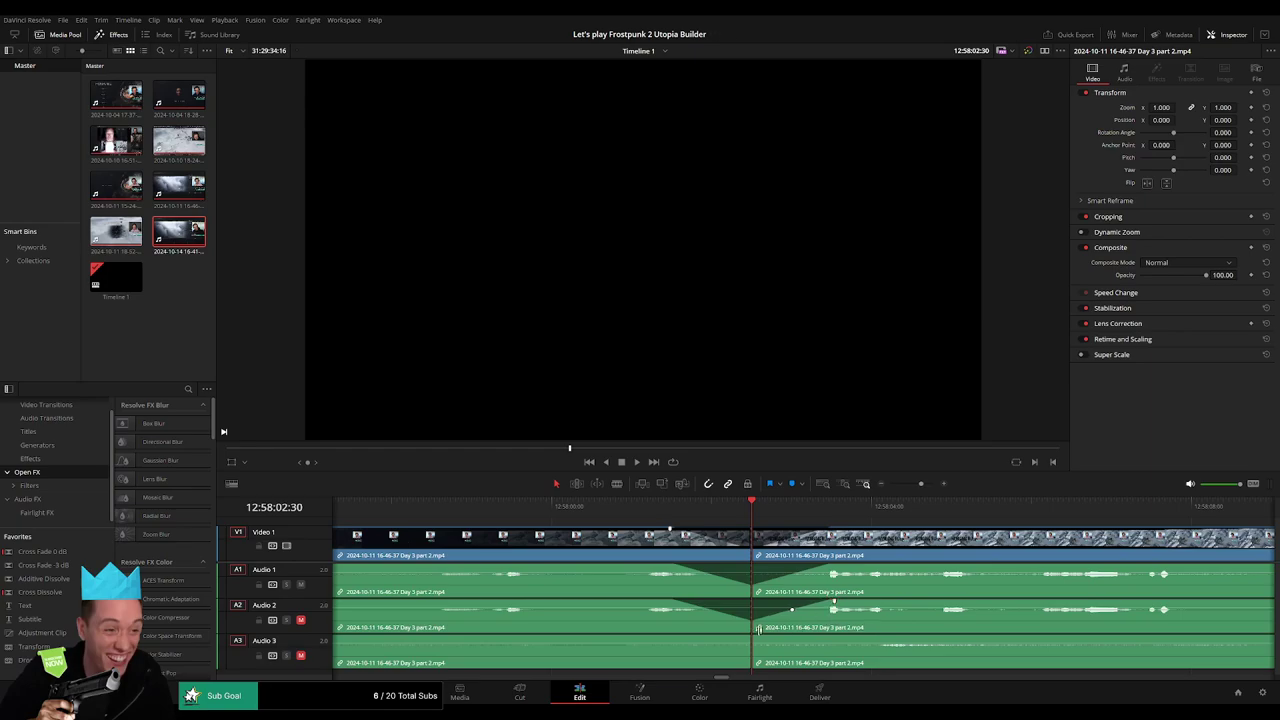
{"action": "left_click_drag", "start_coordinate": [749, 636], "coordinate": [677, 639]}
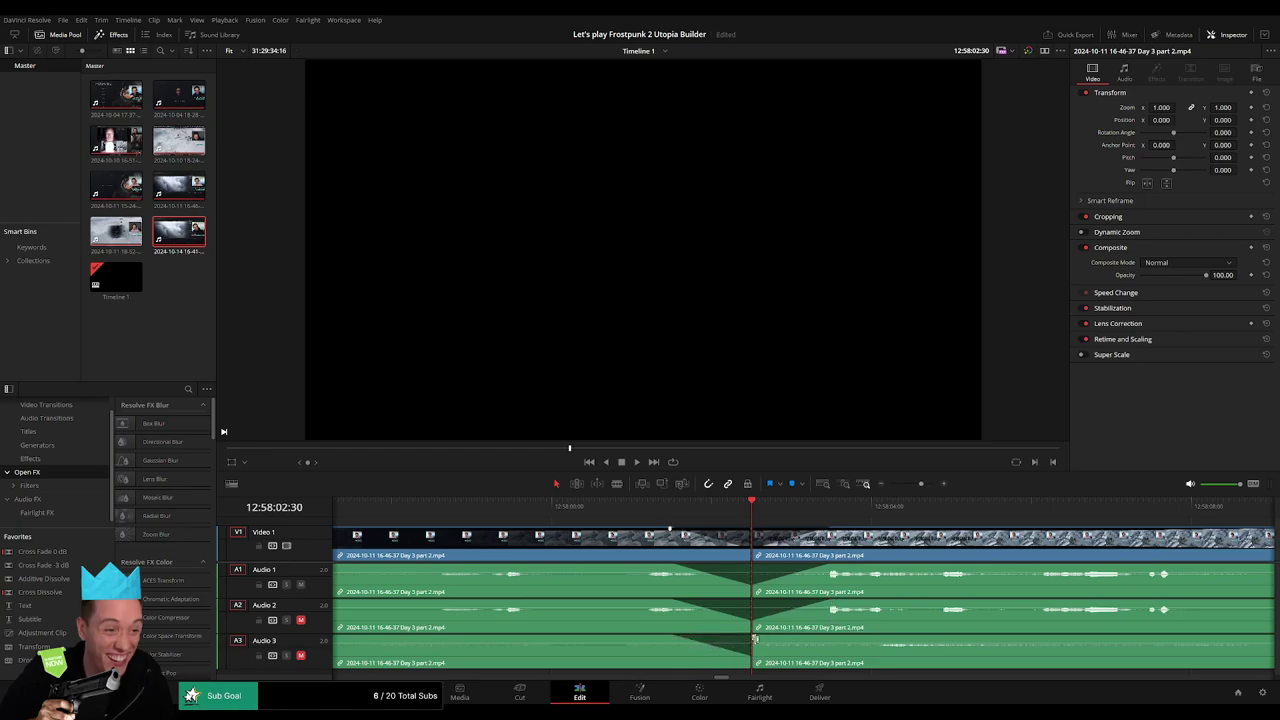
{"action": "left_click_drag", "start_coordinate": [754, 638], "coordinate": [836, 639]}
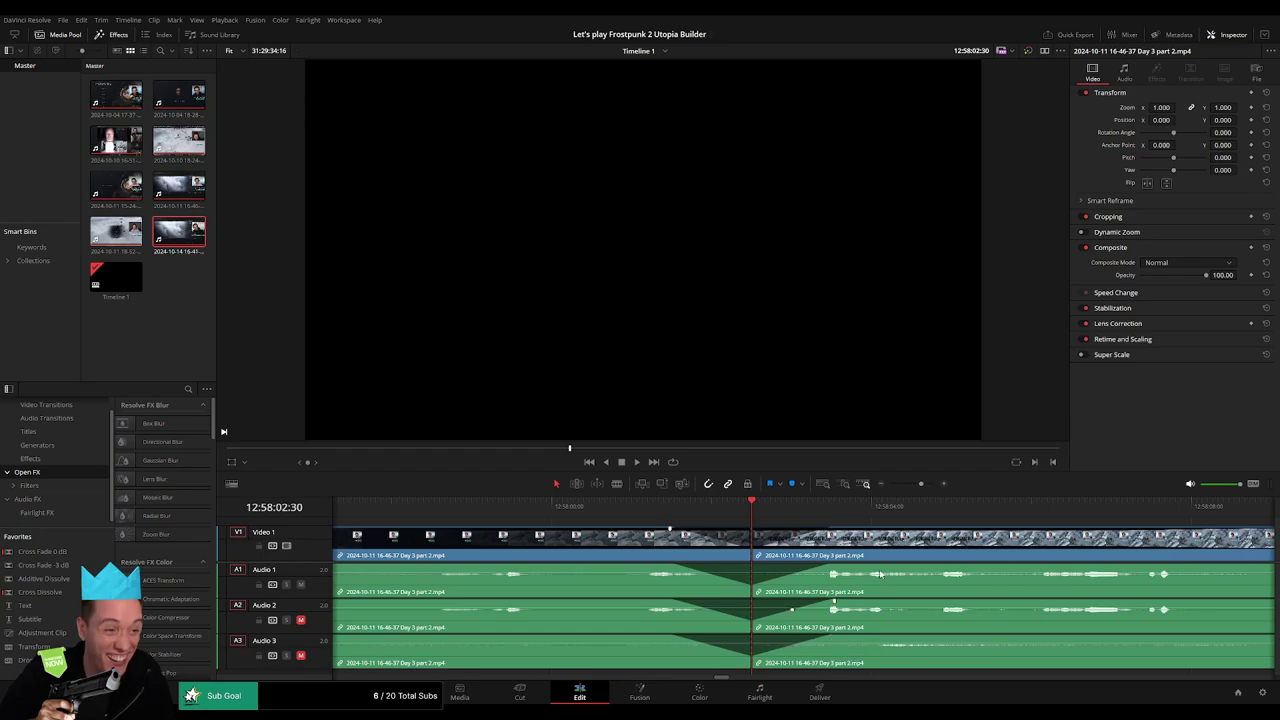
{"action": "left_click_drag", "start_coordinate": [929, 484], "coordinate": [890, 484]}
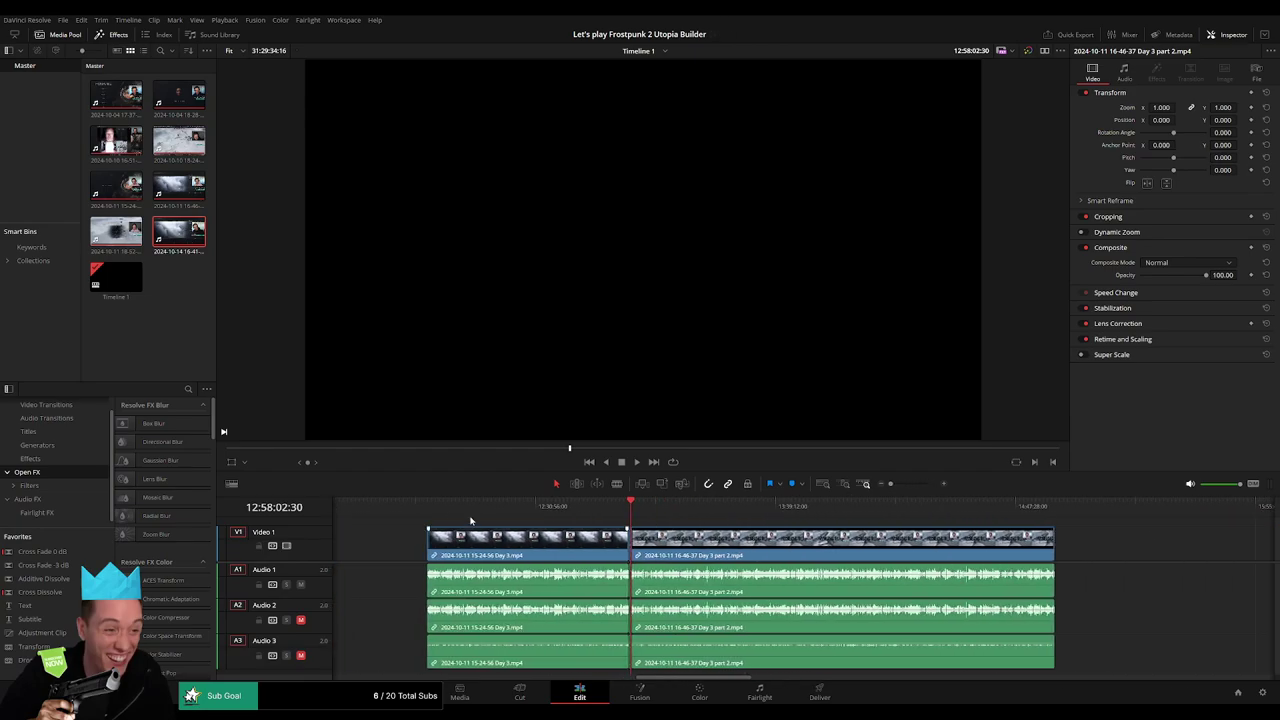
Drag the Day 3 part 2 clip far to the right, leaving a gap after Day 3
{"action": "left_click", "coordinate": [634, 507]}
{"action": "mouse_move", "coordinate": [889, 484]}
{"action": "left_mouse_down"}
{"action": "mouse_move", "coordinate": [913, 488]}
{"action": "mouse_move", "coordinate": [890, 484]}
{"action": "left_mouse_up"}
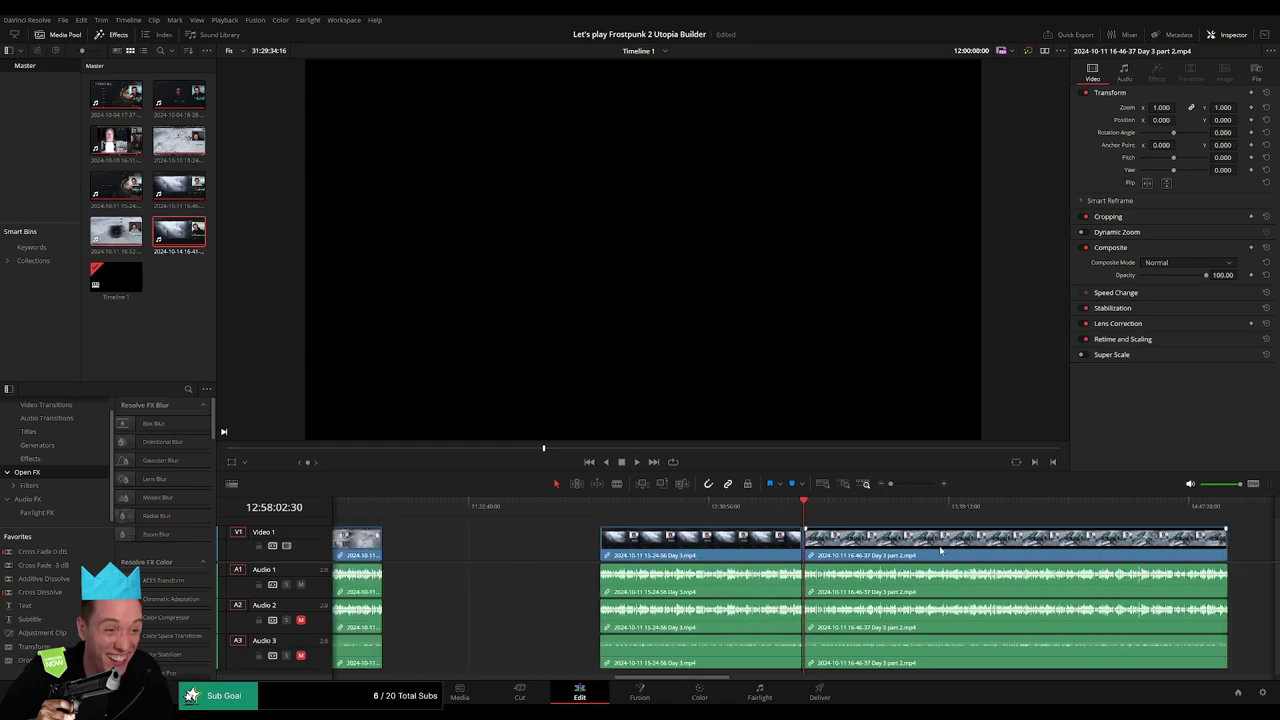
{"action": "left_click_drag", "start_coordinate": [940, 549], "coordinate": [1020, 548]}
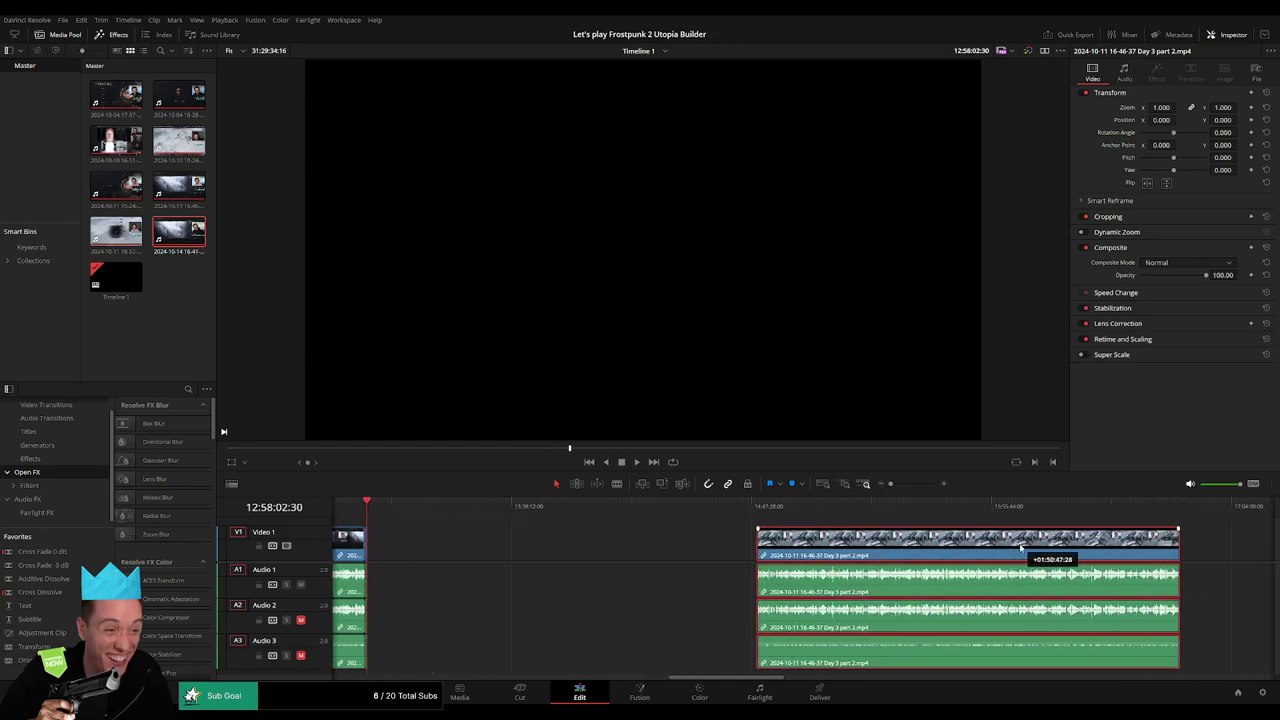
{"action": "left_click", "coordinate": [520, 558]}
{"action": "left_click_drag", "start_coordinate": [552, 522], "coordinate": [586, 521]}
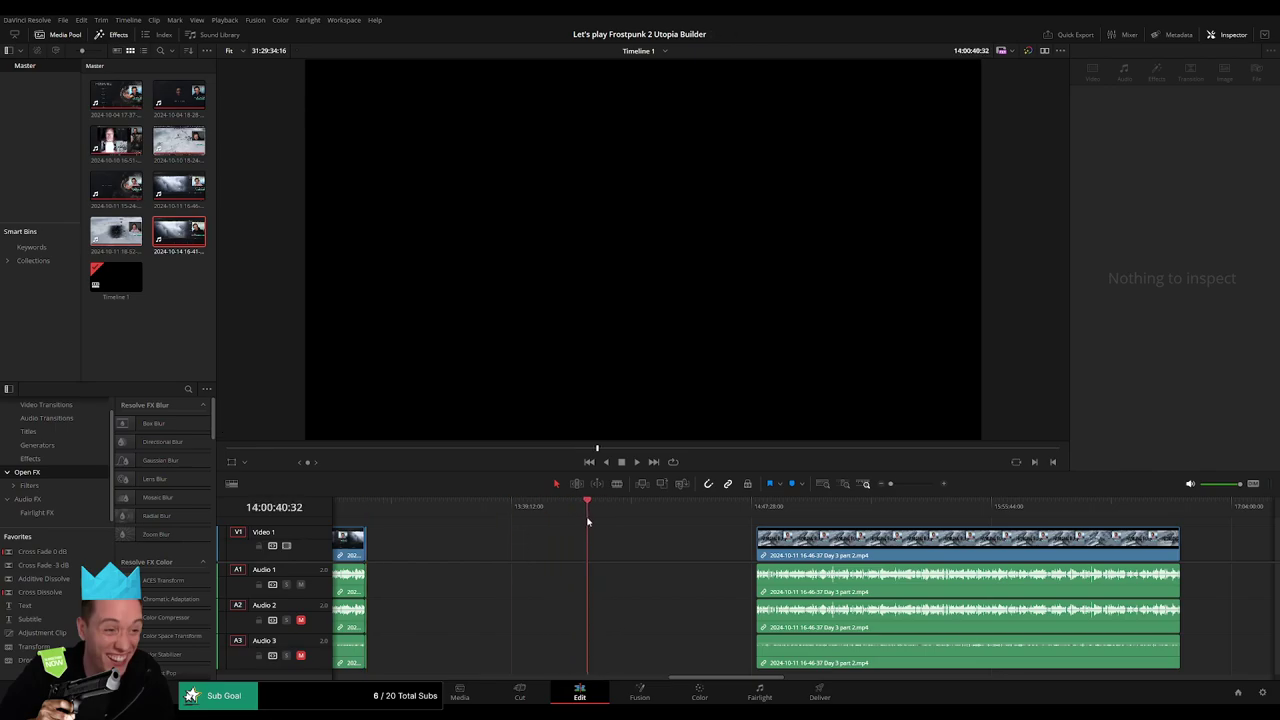
{"action": "scroll", "coordinate": [720, 560], "scroll_direction": "up", "scroll_amount": 5}
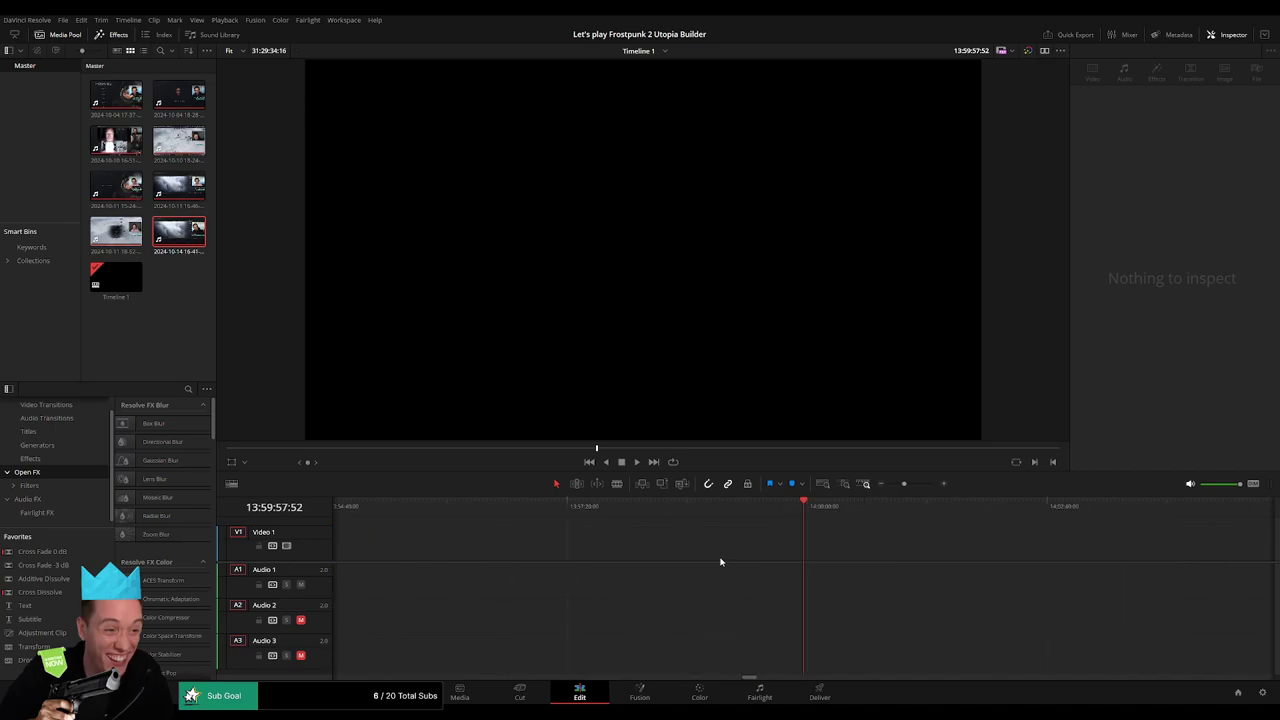
Snap the Day 3 part 2 clip to start at 14:00:00:00 and play it back
{"action": "left_click", "coordinate": [814, 513]}
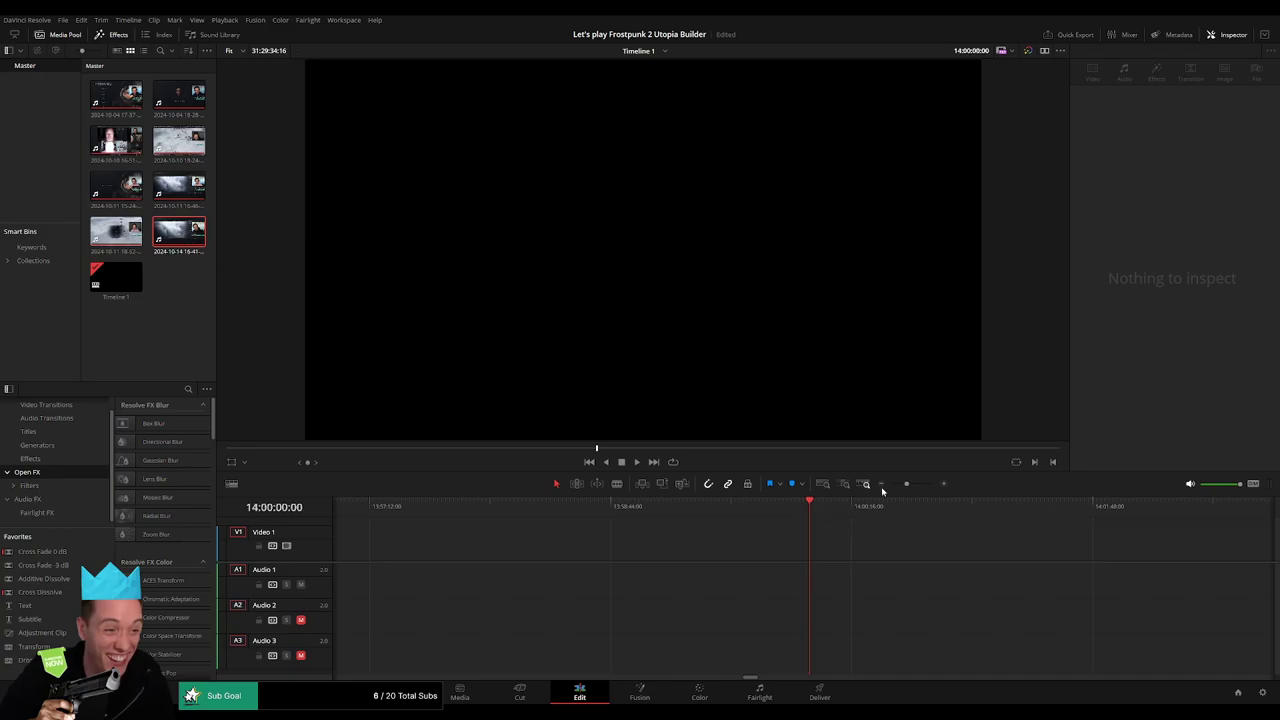
{"action": "left_click", "coordinate": [881, 485]}
{"action": "left_click_drag", "start_coordinate": [1041, 527], "coordinate": [869, 527]}
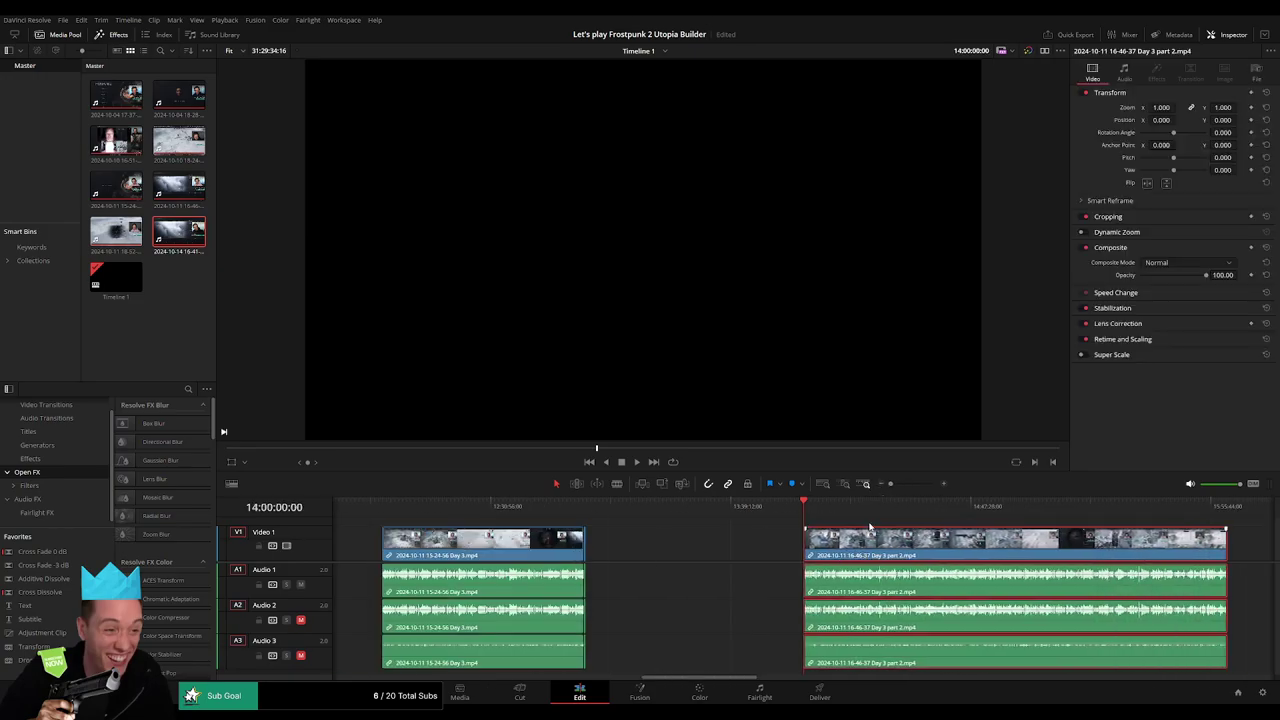
{"action": "key", "text": "space"}
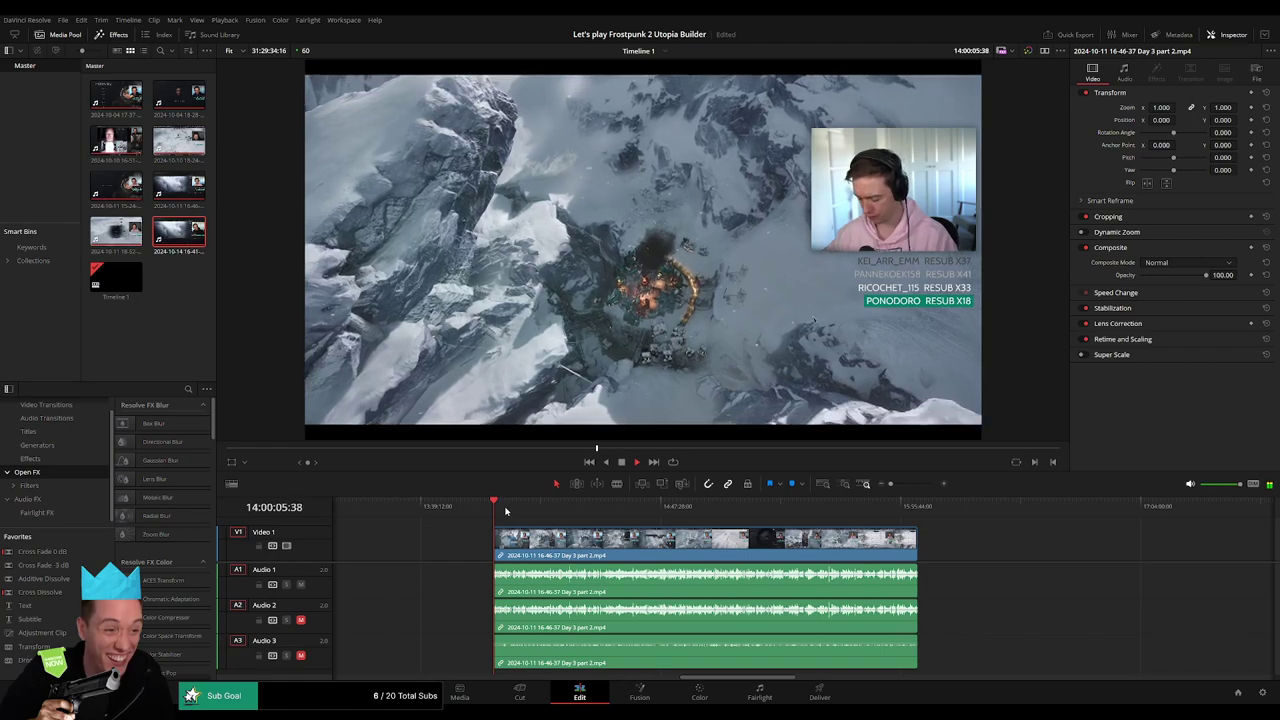
{"action": "mouse_move", "coordinate": [573, 507]}
{"action": "left_mouse_down"}
{"action": "mouse_move", "coordinate": [688, 531]}
{"action": "mouse_move", "coordinate": [698, 518]}
{"action": "left_mouse_up"}
{"action": "scroll", "coordinate": [700, 531], "scroll_direction": "up", "scroll_amount": 5}
{"action": "key", "text": "space"}
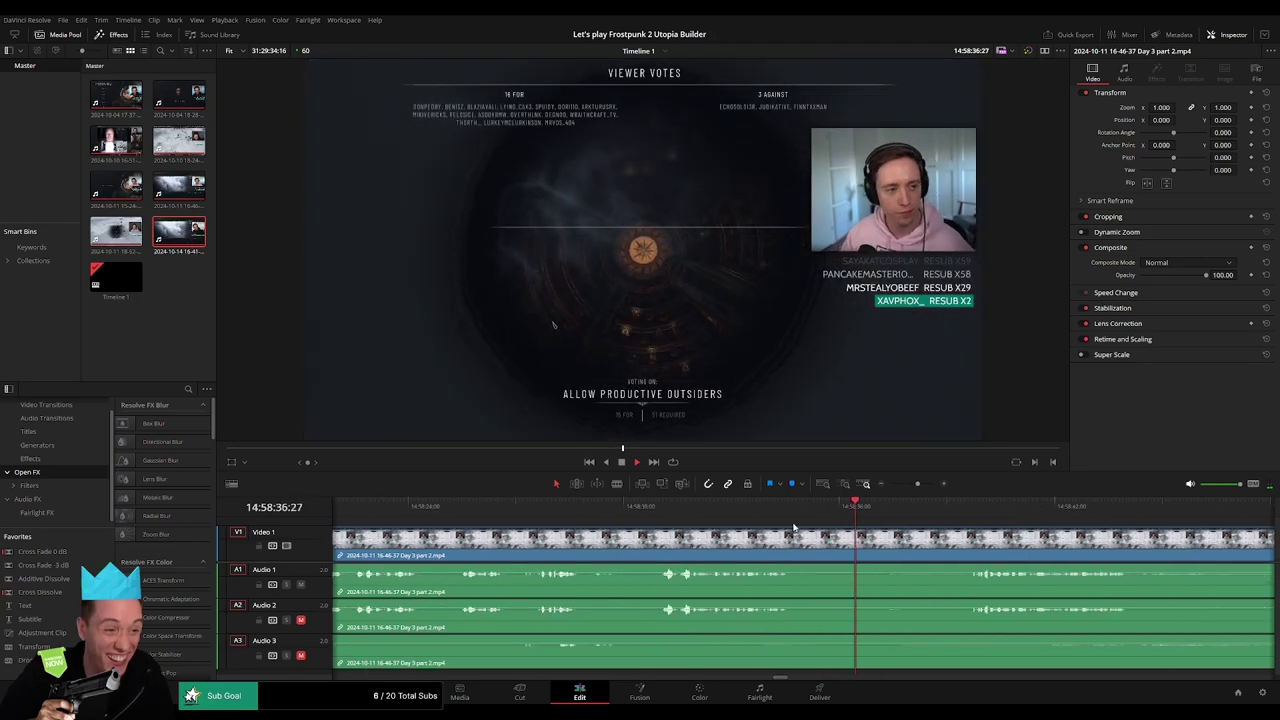
Find the cut point near 14:58:03 past the voting scene and blade the clip there with Ctrl+B
{"action": "left_click", "coordinate": [657, 506]}
{"action": "left_click", "coordinate": [430, 510]}
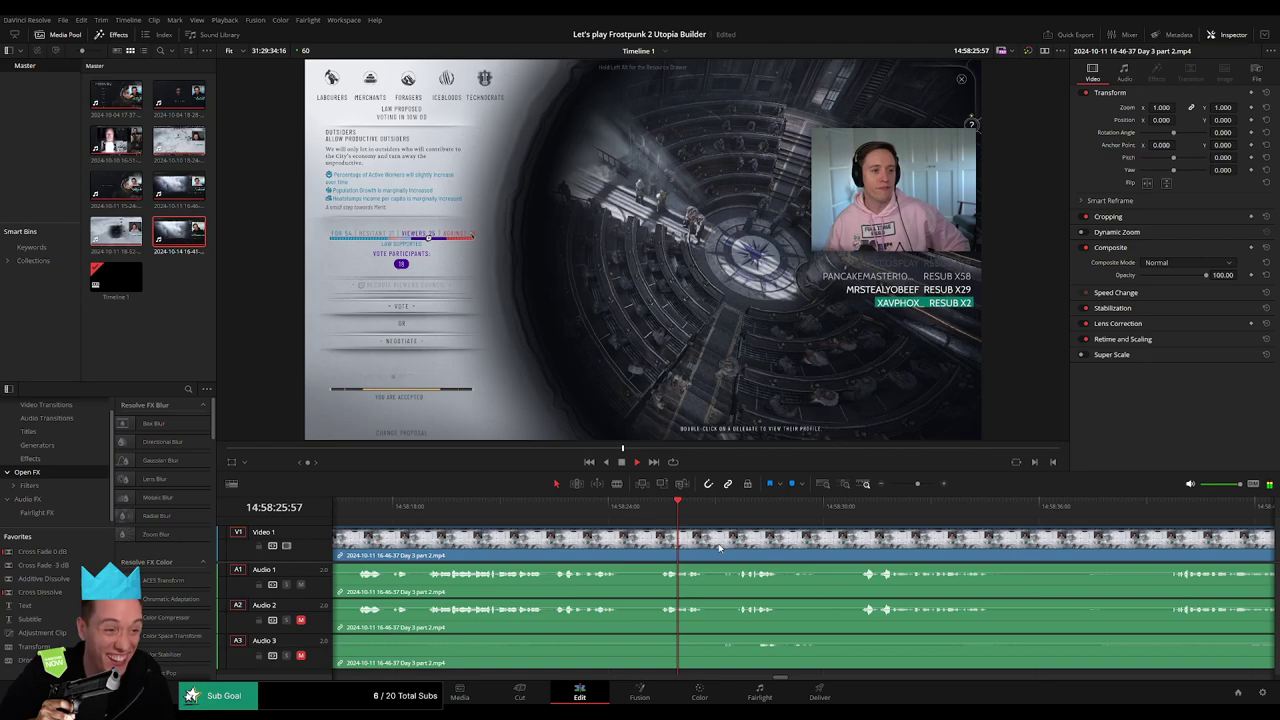
{"action": "left_click", "coordinate": [724, 538]}
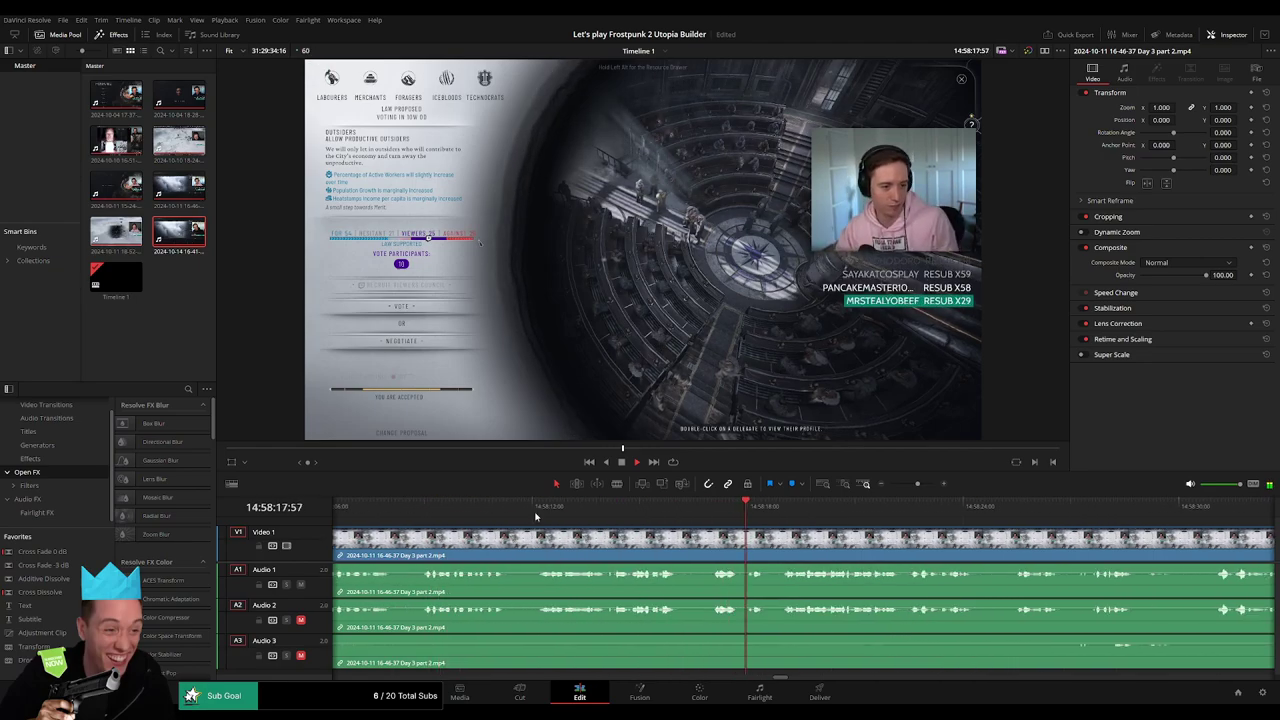
{"action": "left_click", "coordinate": [465, 512]}
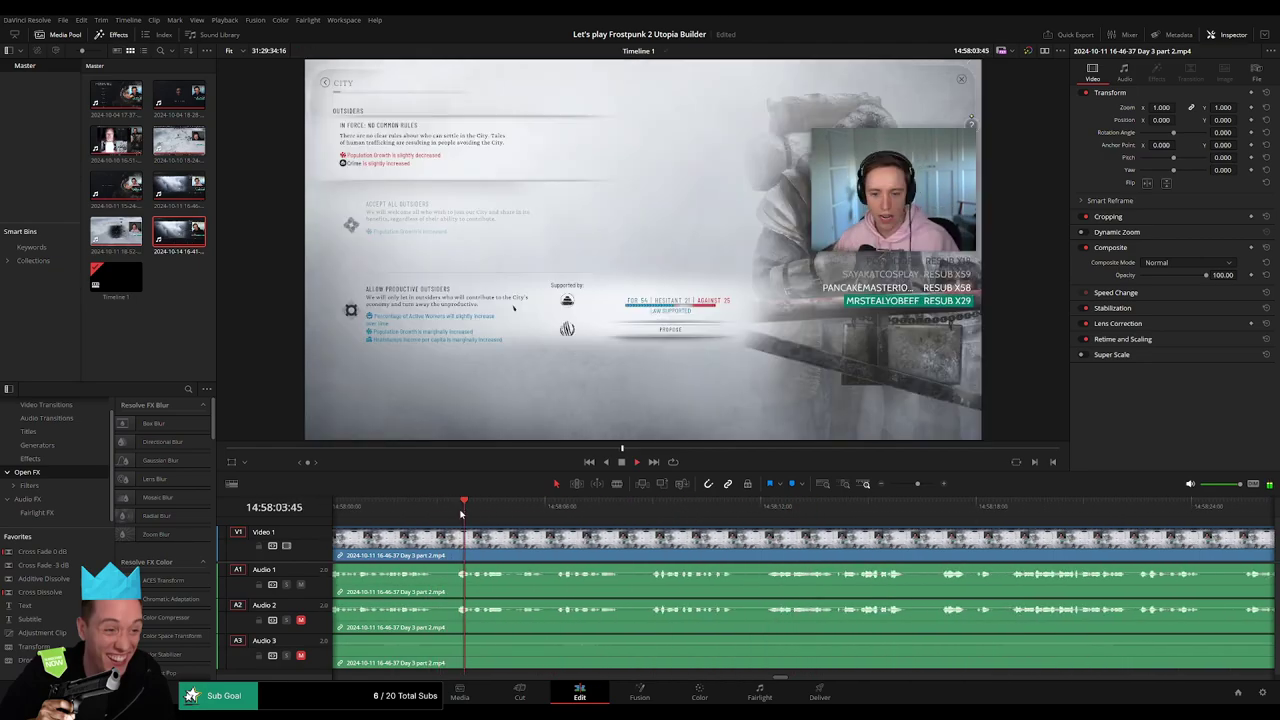
{"action": "left_click", "coordinate": [516, 512]}
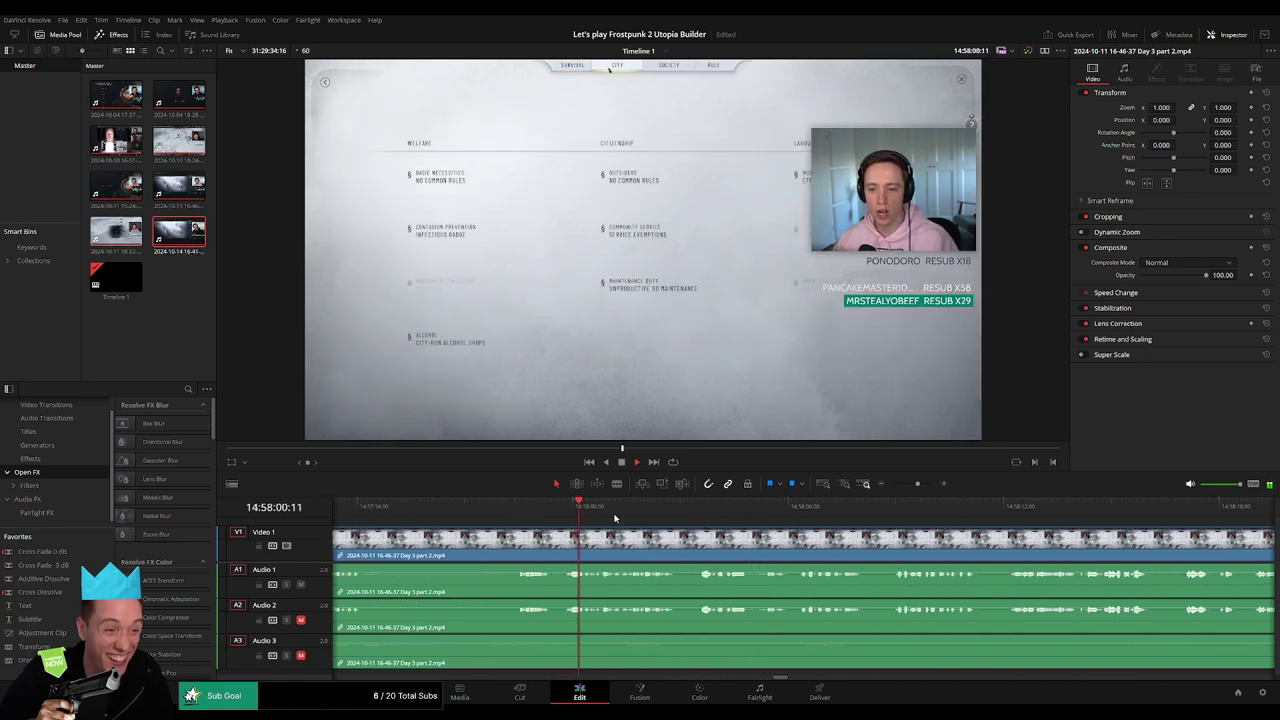
{"action": "left_click", "coordinate": [688, 512]}
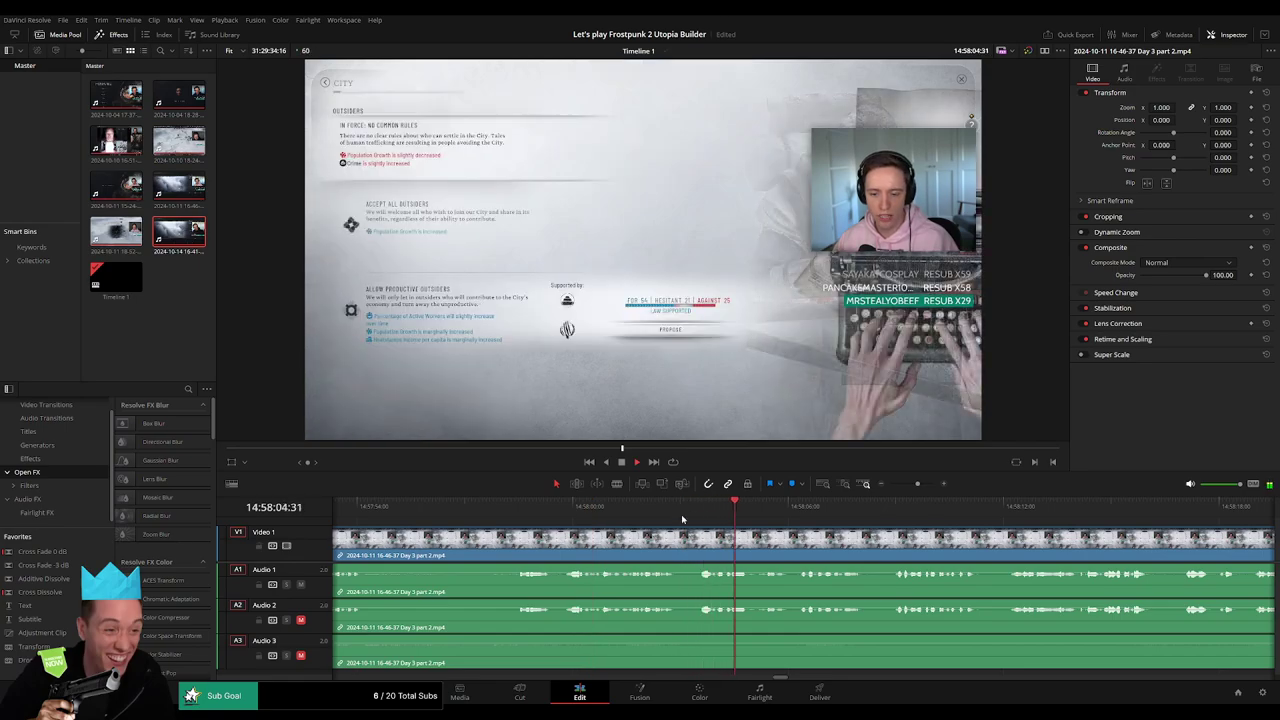
{"action": "left_click", "coordinate": [698, 517]}
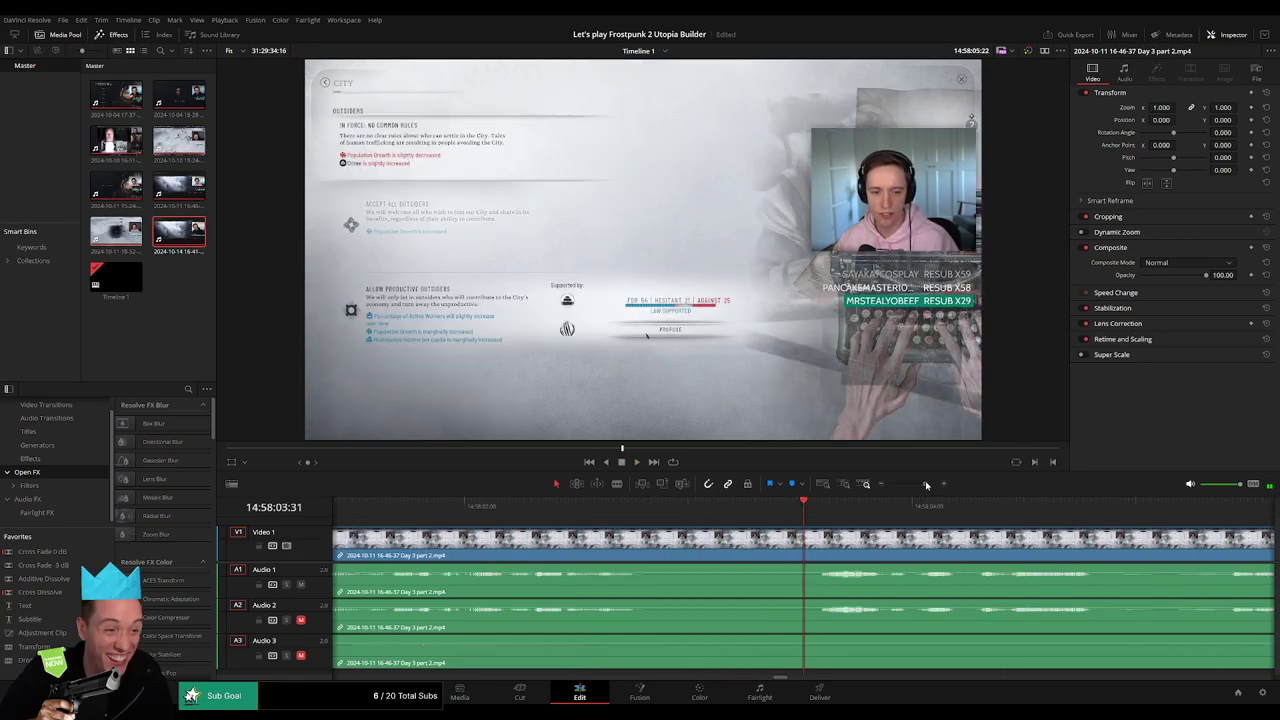
{"action": "scroll", "coordinate": [827, 512], "scroll_direction": "up", "scroll_amount": 3}
{"action": "mouse_move", "coordinate": [827, 511]}
{"action": "left_mouse_down"}
{"action": "mouse_move", "coordinate": [656, 532]}
{"action": "mouse_move", "coordinate": [937, 540]}
{"action": "mouse_move", "coordinate": [366, 542]}
{"action": "left_mouse_up"}
{"action": "key", "text": "ctrl+b"}
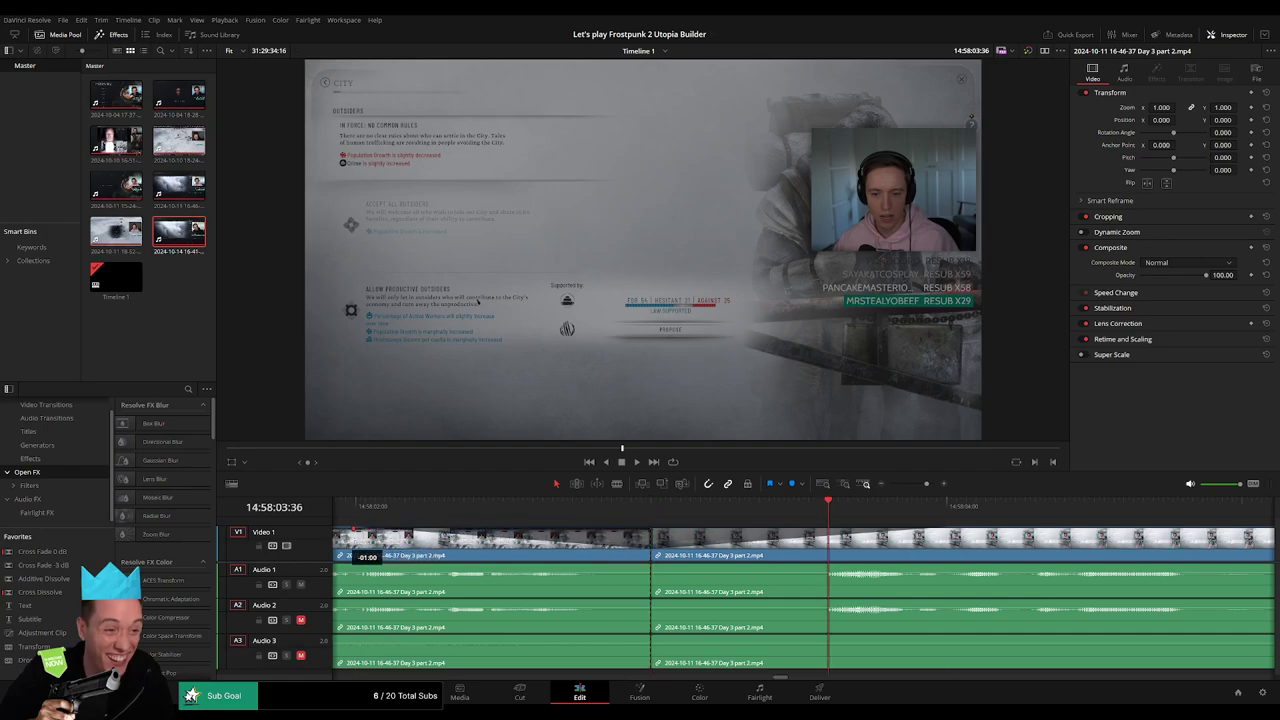
Fade audio out and back in on A1, A2 and A3 around the 14:58:03 cut
{"action": "mouse_move", "coordinate": [352, 552]}
{"action": "left_mouse_down"}
{"action": "mouse_move", "coordinate": [648, 565]}
{"action": "mouse_move", "coordinate": [505, 570]}
{"action": "left_mouse_up"}
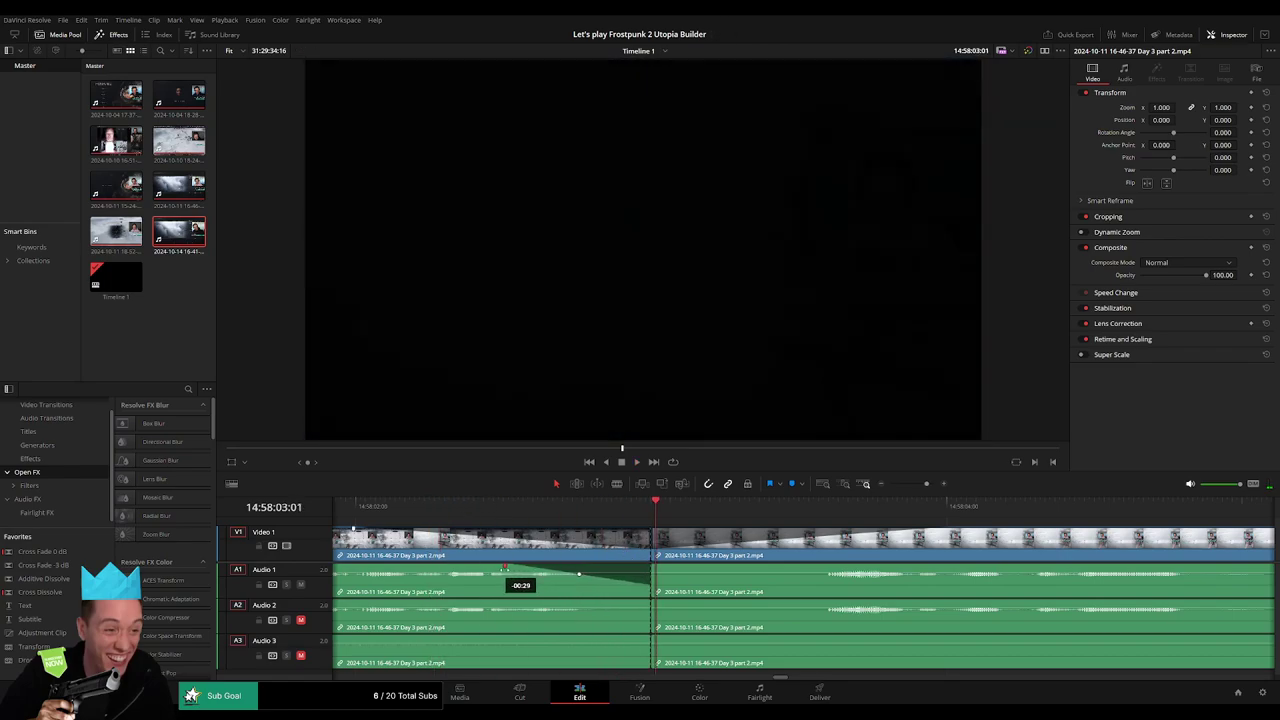
{"action": "left_click_drag", "start_coordinate": [651, 565], "coordinate": [813, 567]}
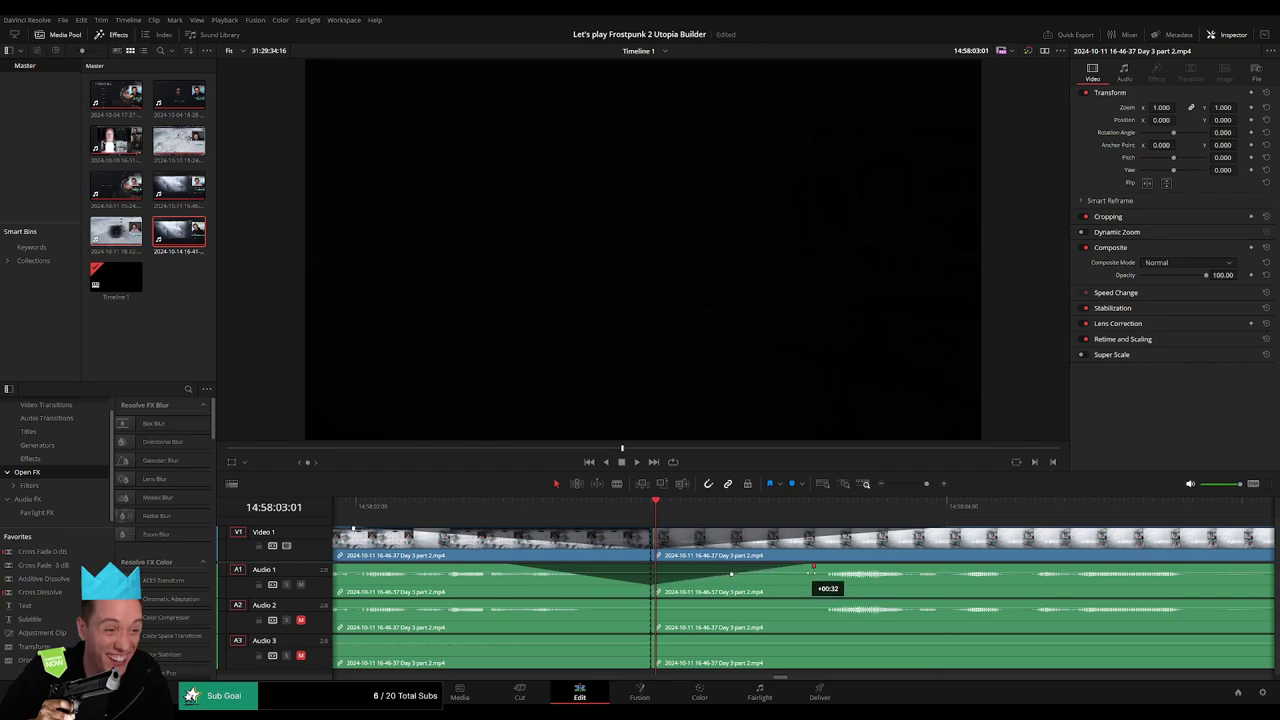
{"action": "left_click_drag", "start_coordinate": [648, 601], "coordinate": [510, 602]}
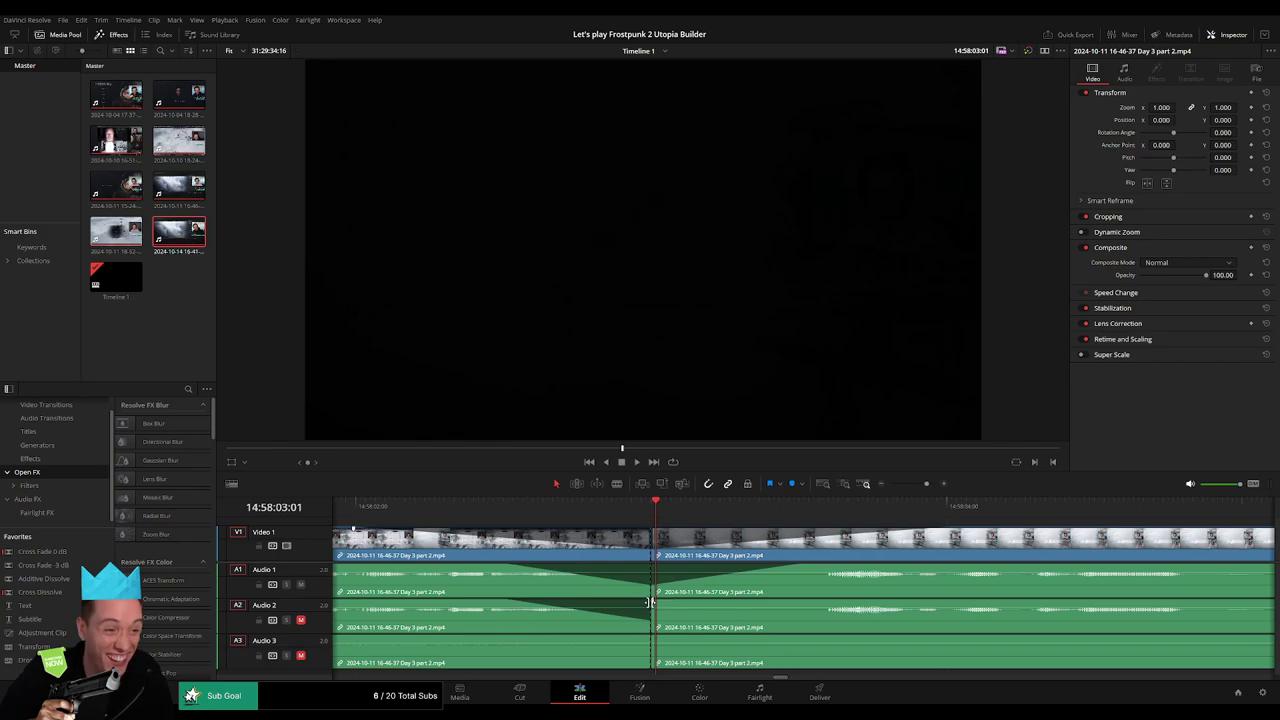
{"action": "left_click_drag", "start_coordinate": [650, 601], "coordinate": [805, 604]}
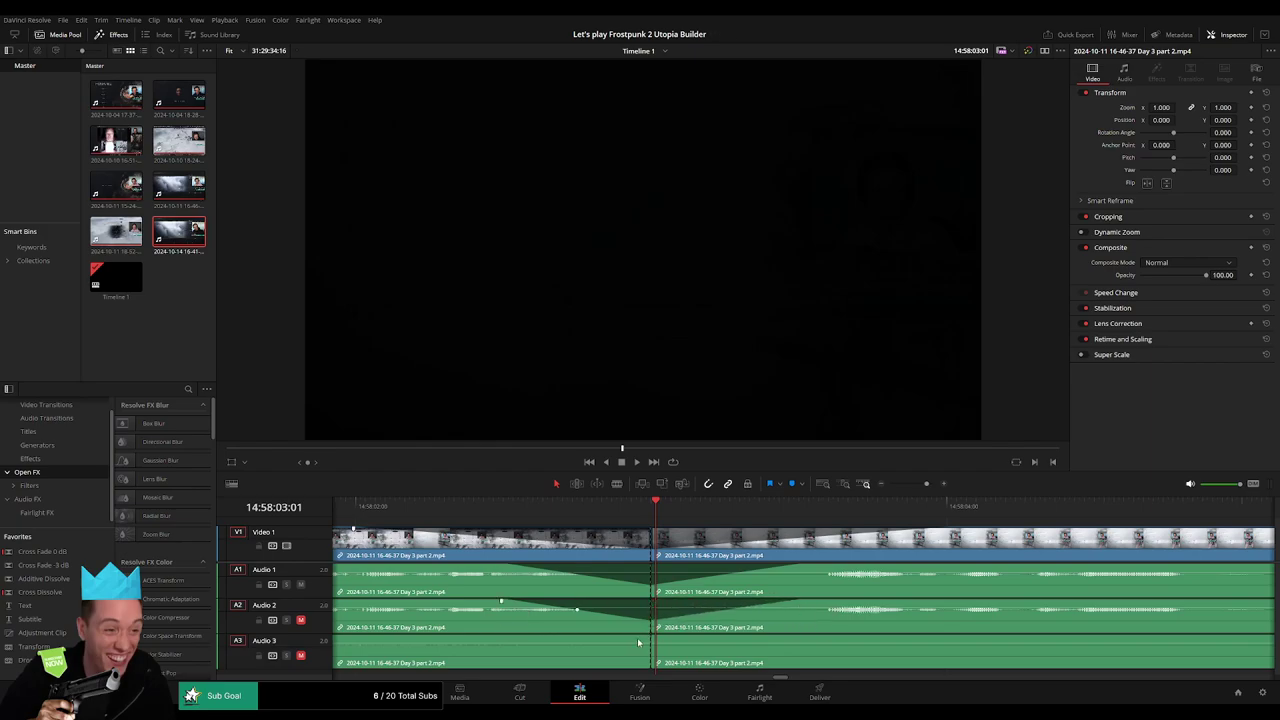
{"action": "left_click_drag", "start_coordinate": [646, 637], "coordinate": [508, 637]}
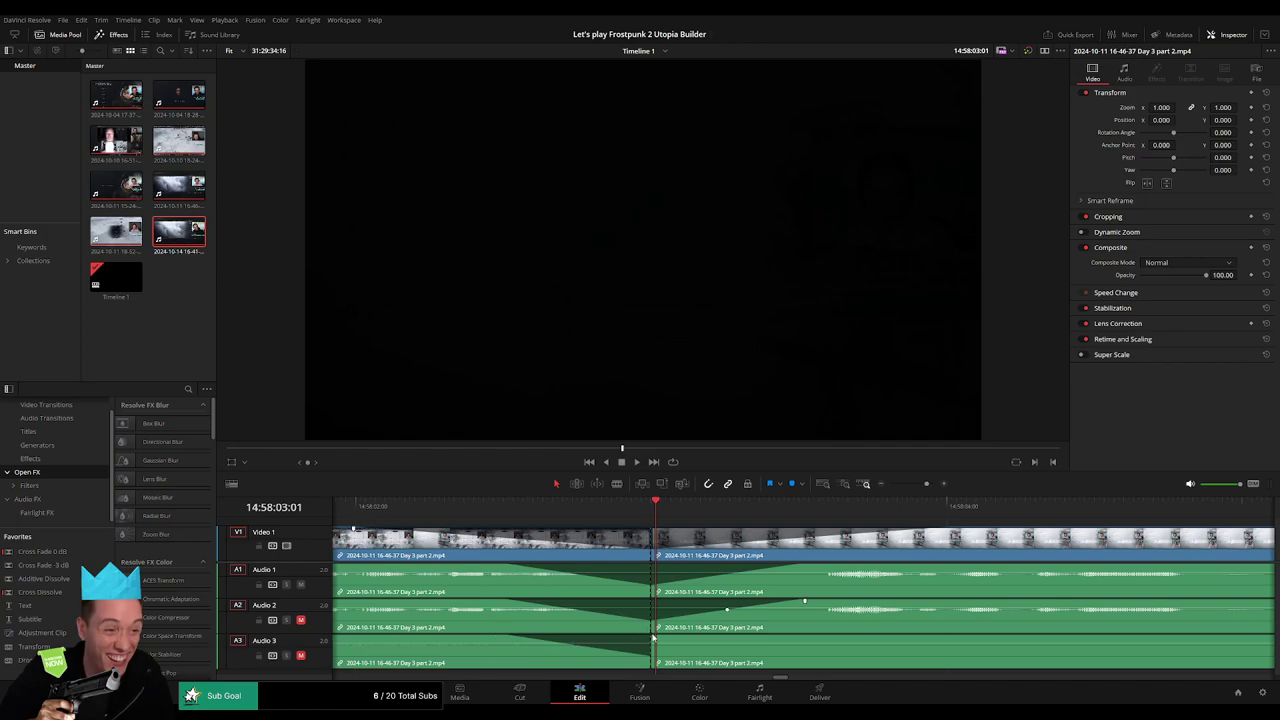
{"action": "left_click_drag", "start_coordinate": [651, 636], "coordinate": [804, 638]}
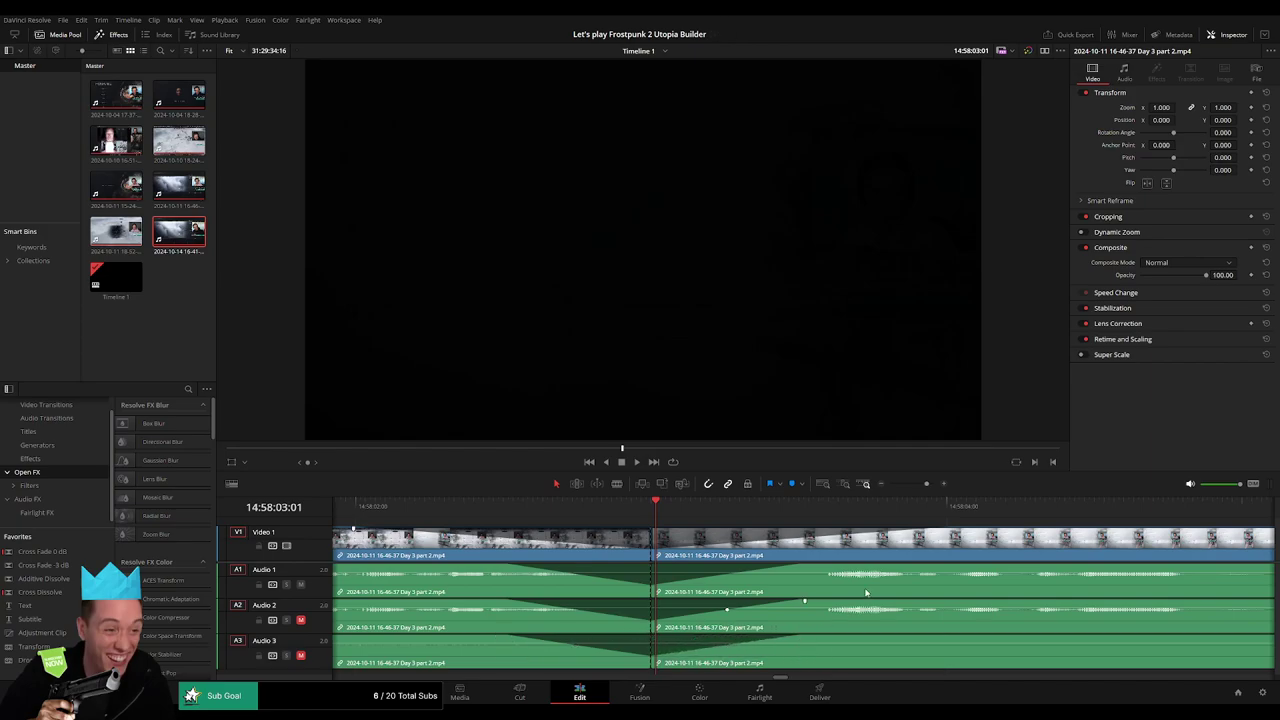
{"action": "left_click_drag", "start_coordinate": [927, 484], "coordinate": [890, 484]}
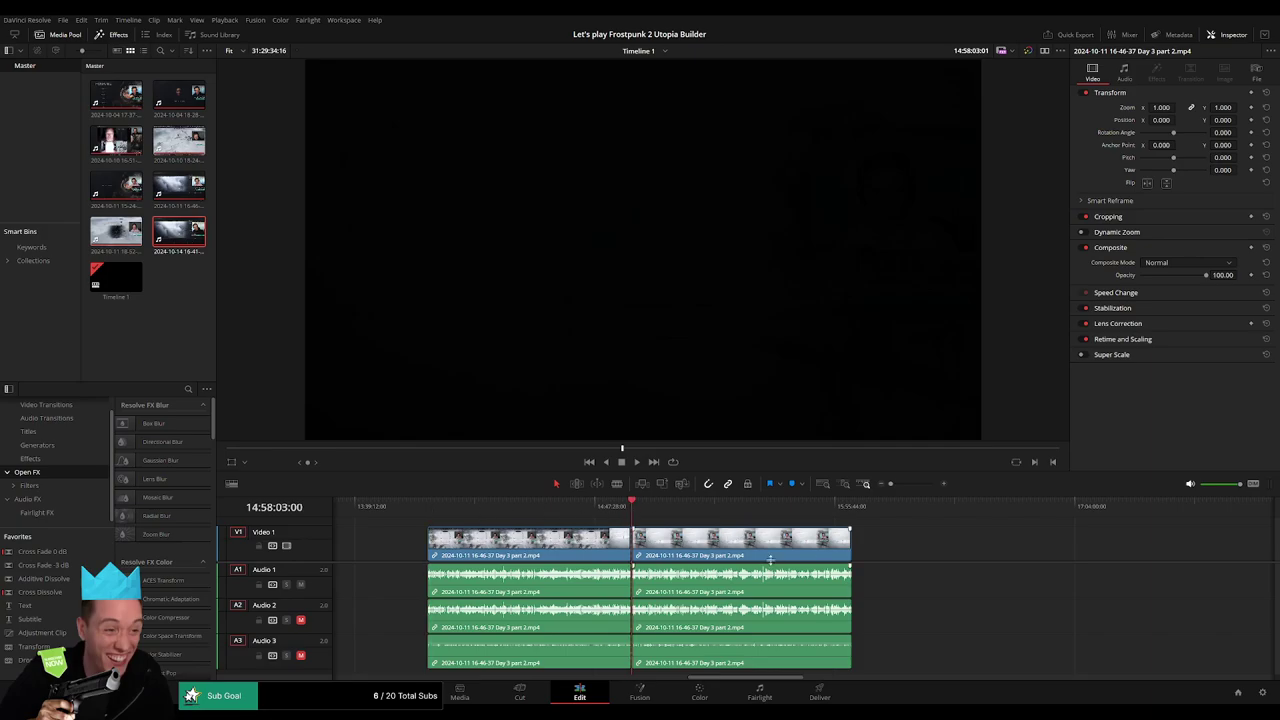
Park the playhead at 16:00:00:00, snap the later Day 3 part 2 piece to it, and play it
{"action": "scroll", "coordinate": [876, 509], "scroll_direction": "up", "scroll_amount": 3}
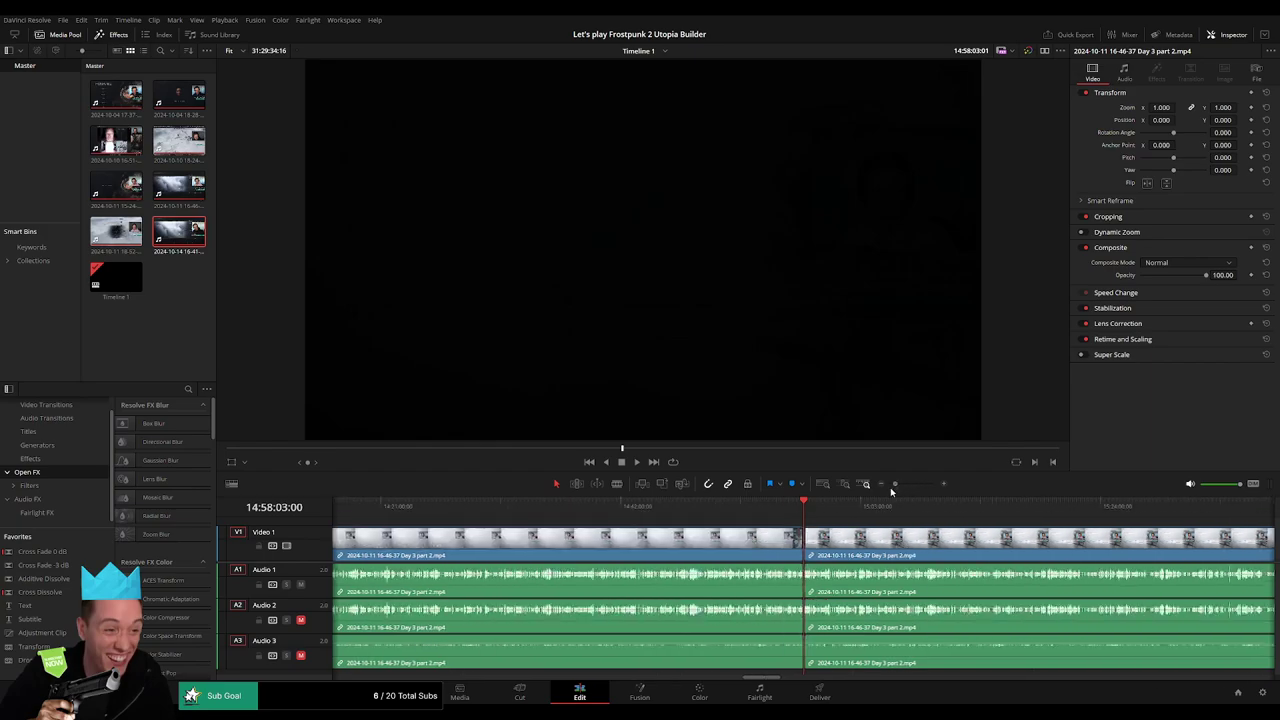
{"action": "scroll", "coordinate": [905, 540], "scroll_direction": "down", "scroll_amount": 3}
{"action": "scroll", "coordinate": [905, 540], "scroll_direction": "down", "scroll_amount": 3}
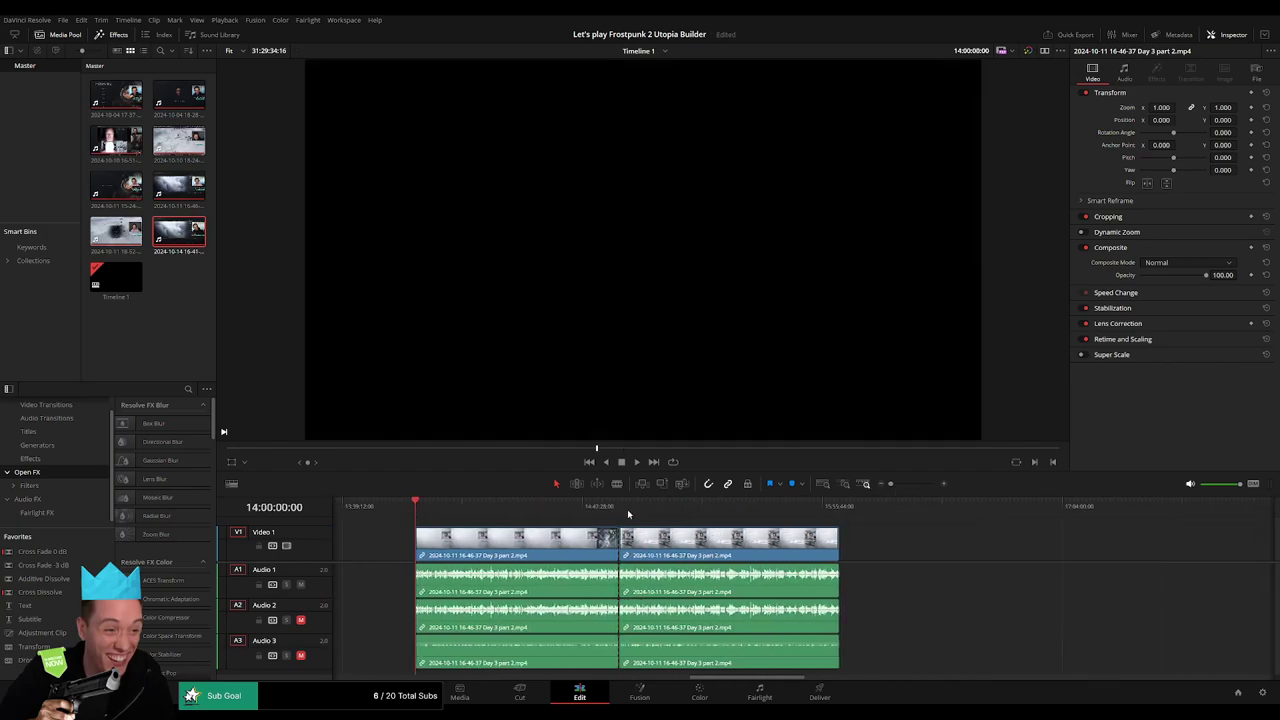
{"action": "key", "text": "ctrl+z"}
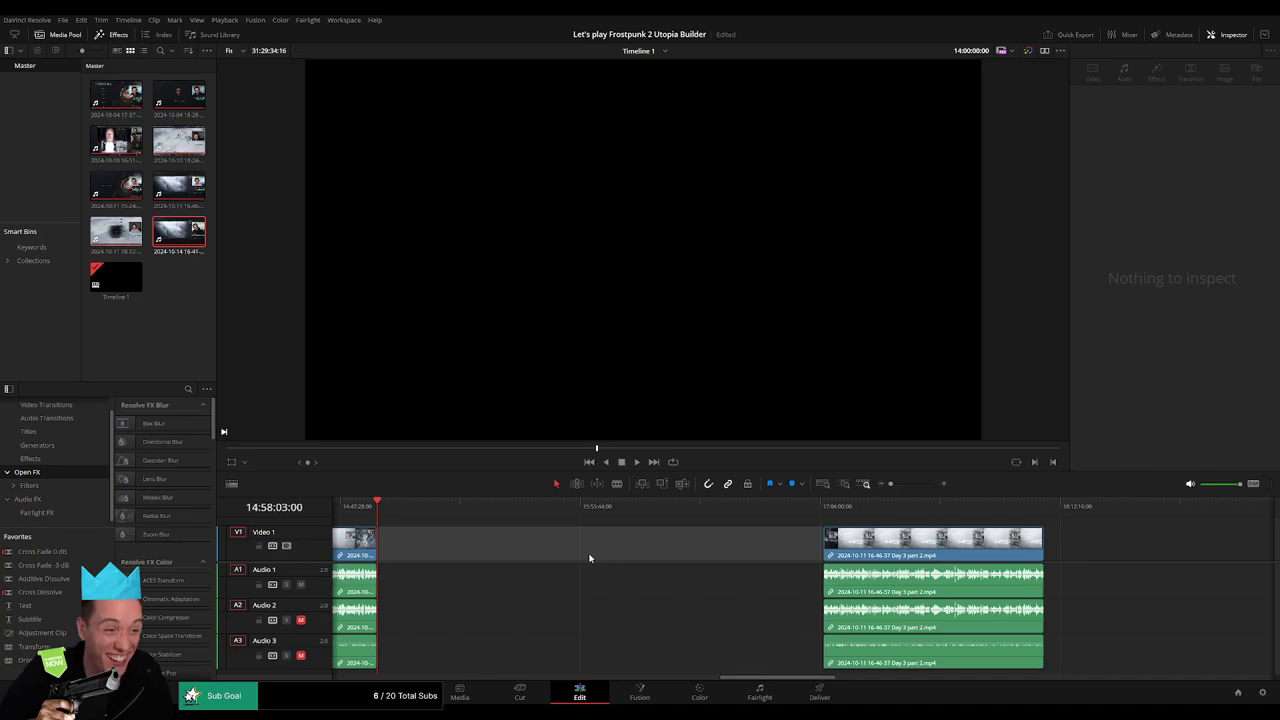
{"action": "key", "text": "Escape"}
{"action": "left_click_drag", "start_coordinate": [561, 516], "coordinate": [597, 515]}
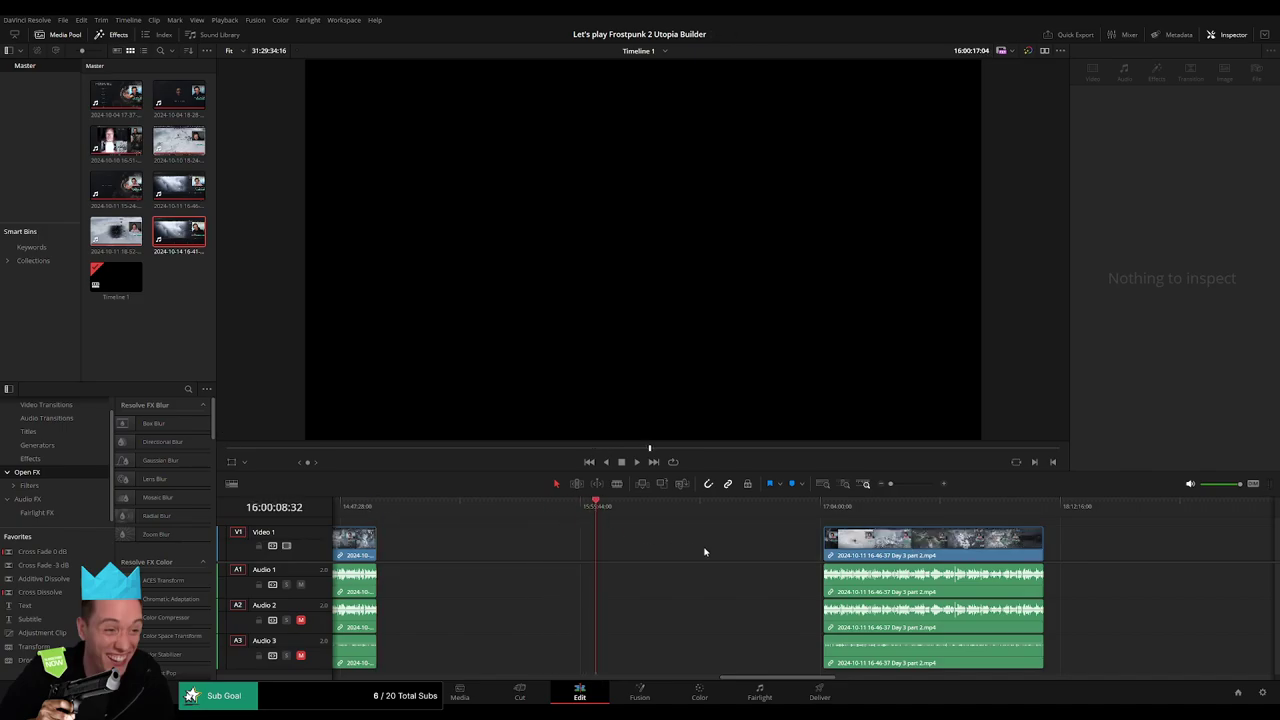
{"action": "scroll", "coordinate": [781, 529], "scroll_direction": "up", "scroll_amount": 5}
{"action": "left_click_drag", "start_coordinate": [799, 513], "coordinate": [792, 515]}
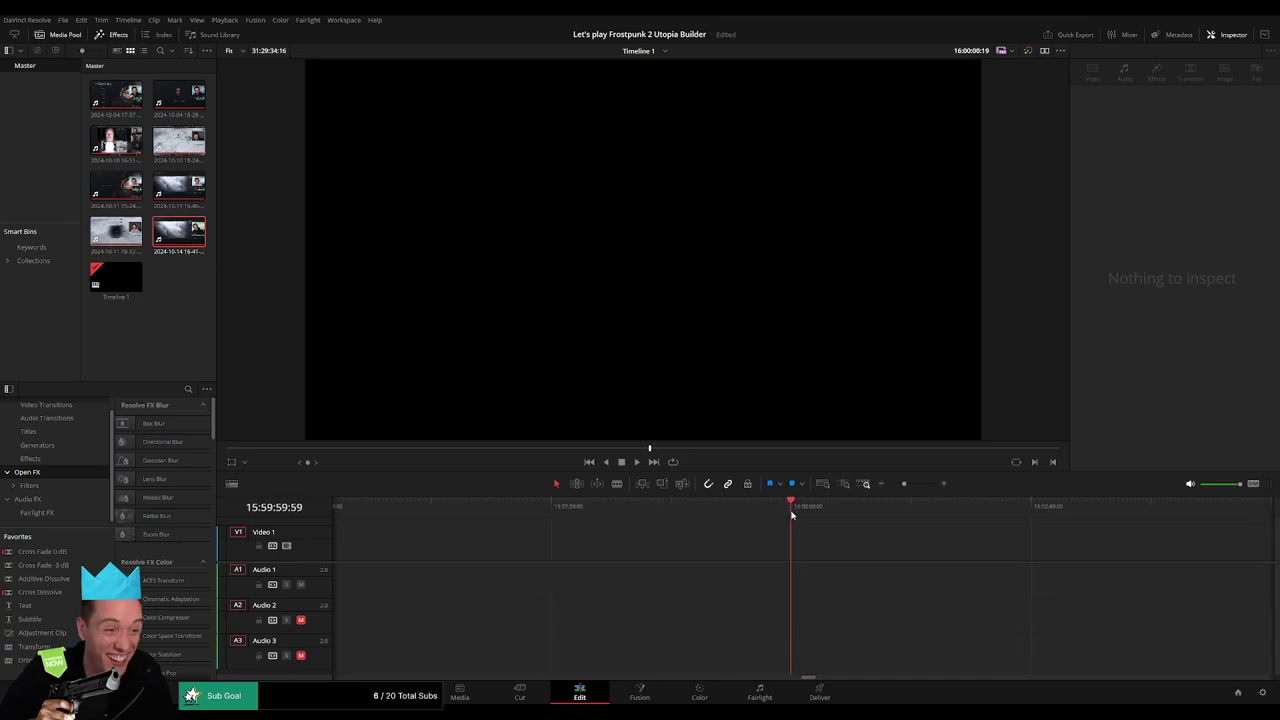
{"action": "scroll", "coordinate": [862, 497], "scroll_direction": "down", "scroll_amount": 3}
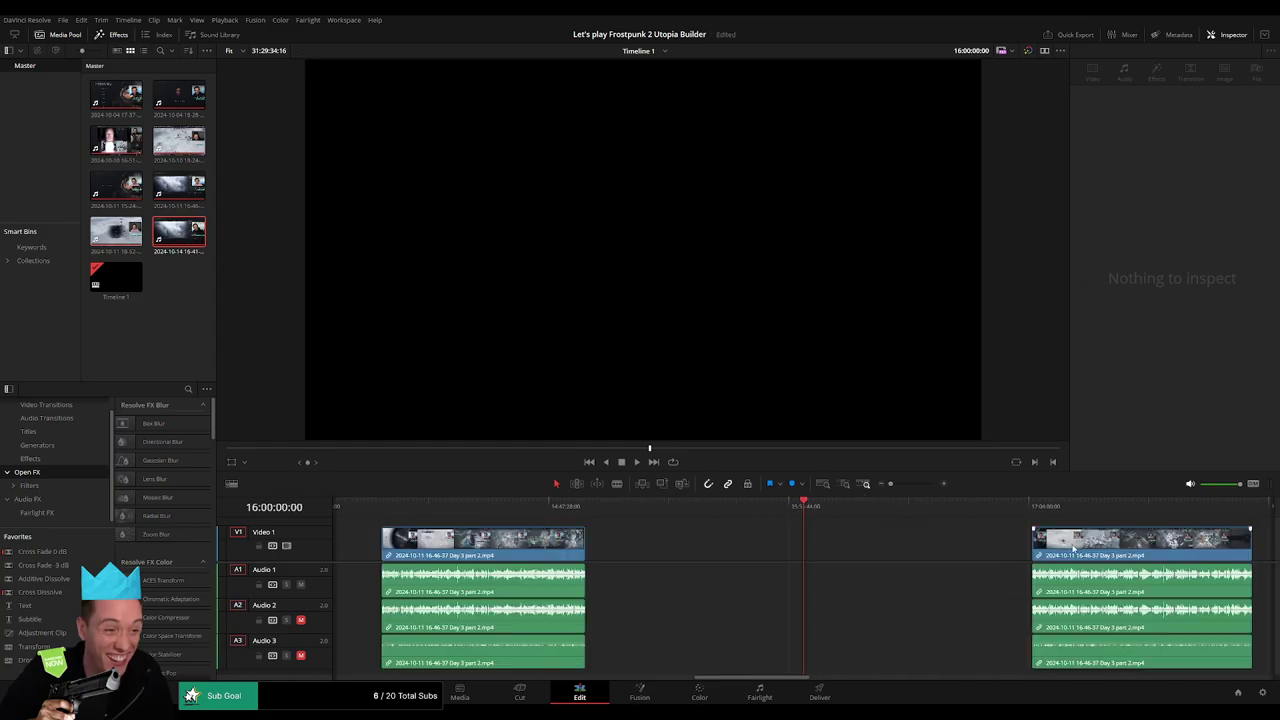
{"action": "left_click_drag", "start_coordinate": [1073, 548], "coordinate": [845, 548]}
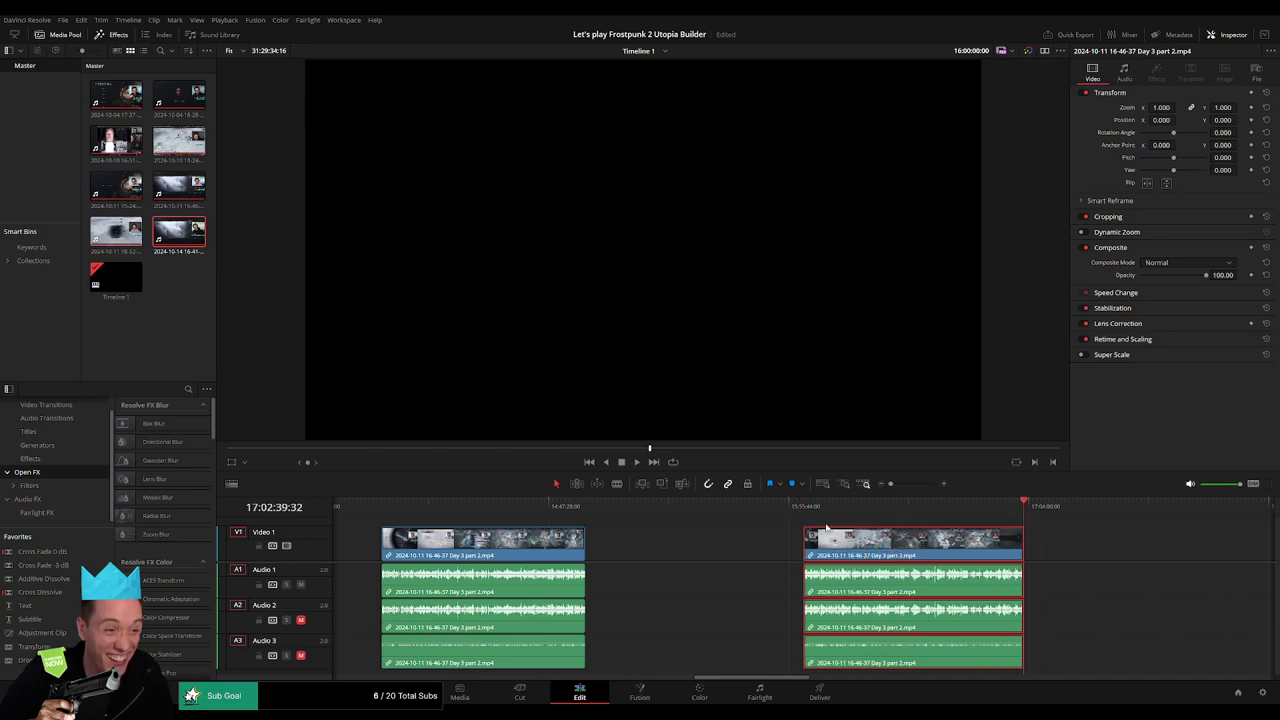
{"action": "key", "text": "space"}
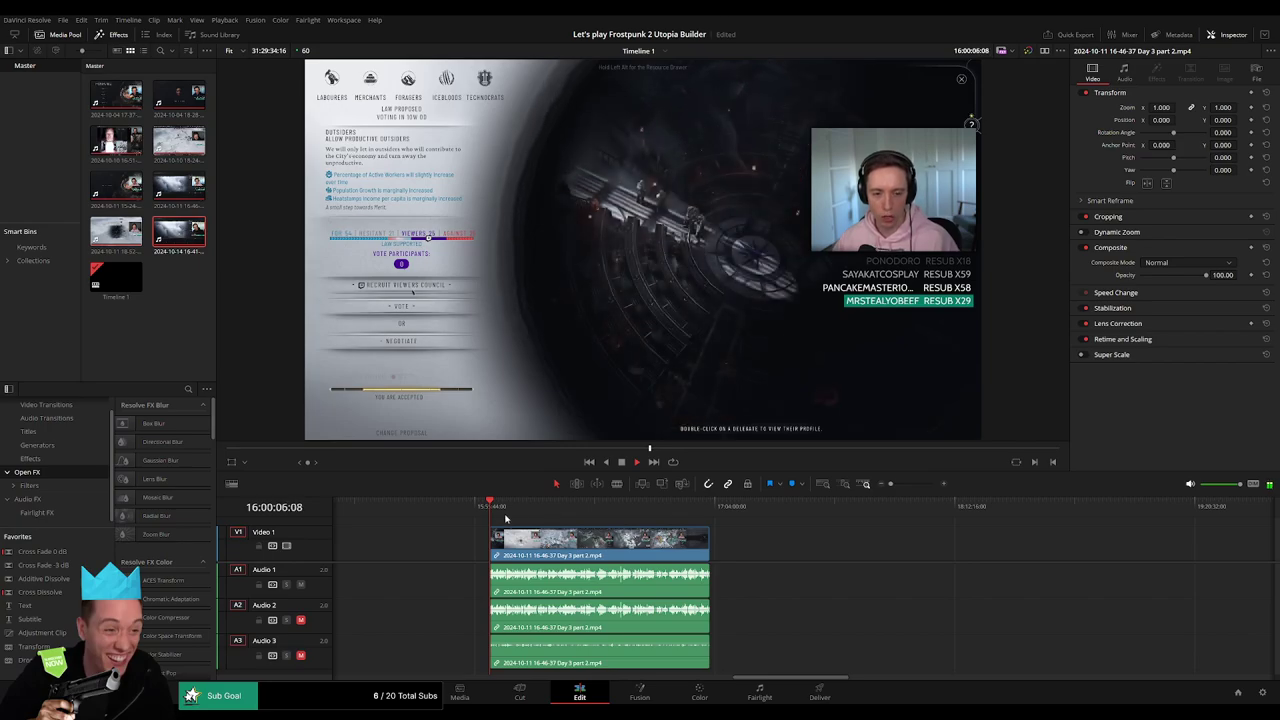
Play through the later piece to the council voting scene and the Viewer Votes screen
{"action": "left_click_drag", "start_coordinate": [516, 514], "coordinate": [688, 533]}
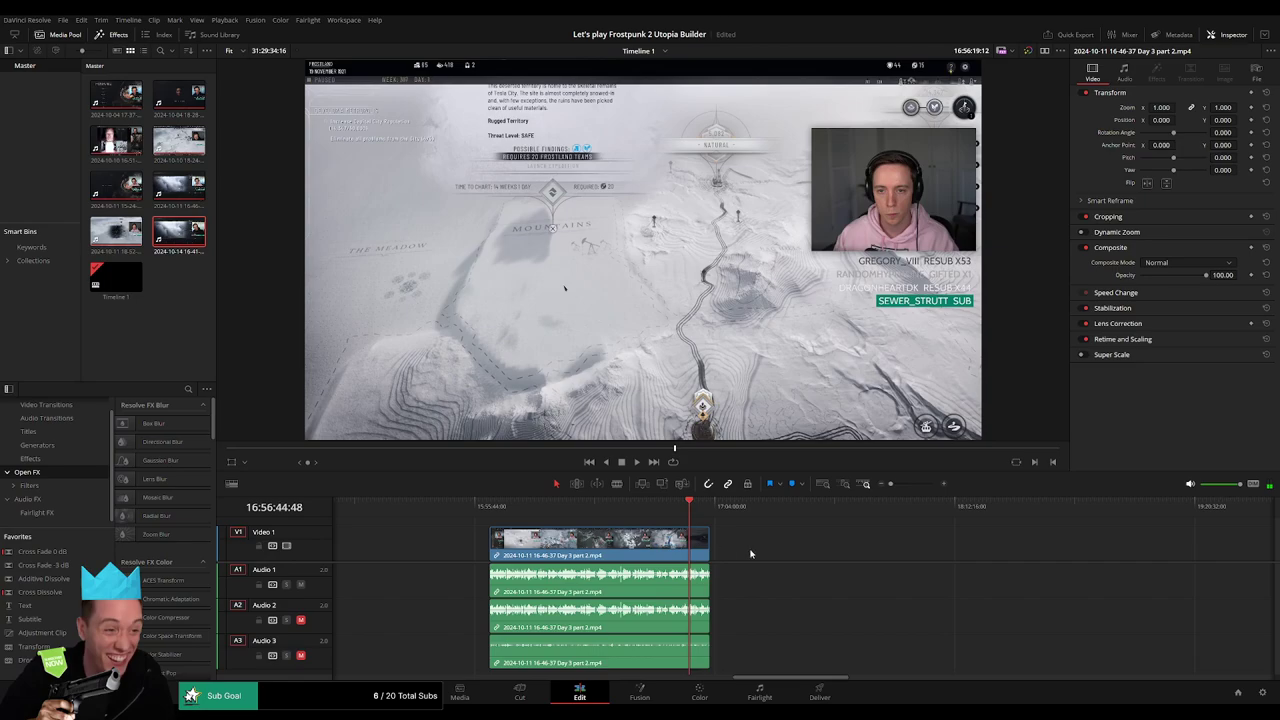
{"action": "scroll", "coordinate": [879, 513], "scroll_direction": "up", "scroll_amount": 10}
{"action": "key", "text": "space"}
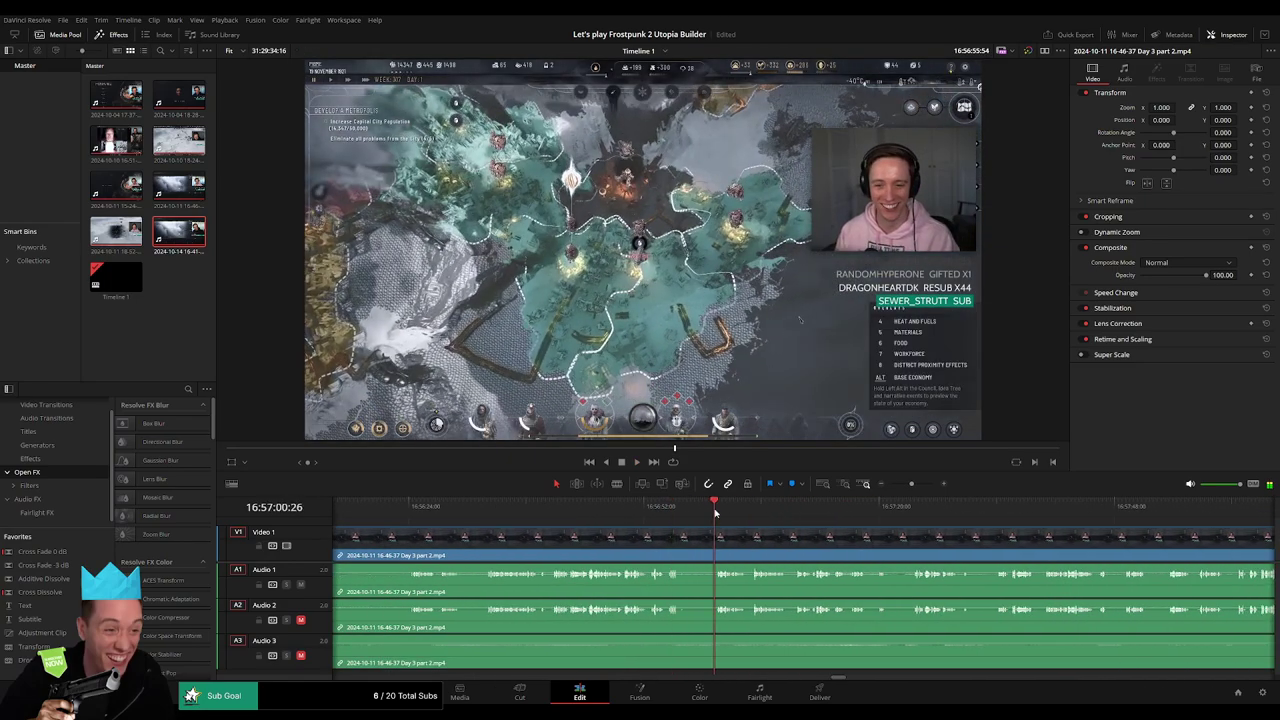
{"action": "left_click", "coordinate": [808, 546]}
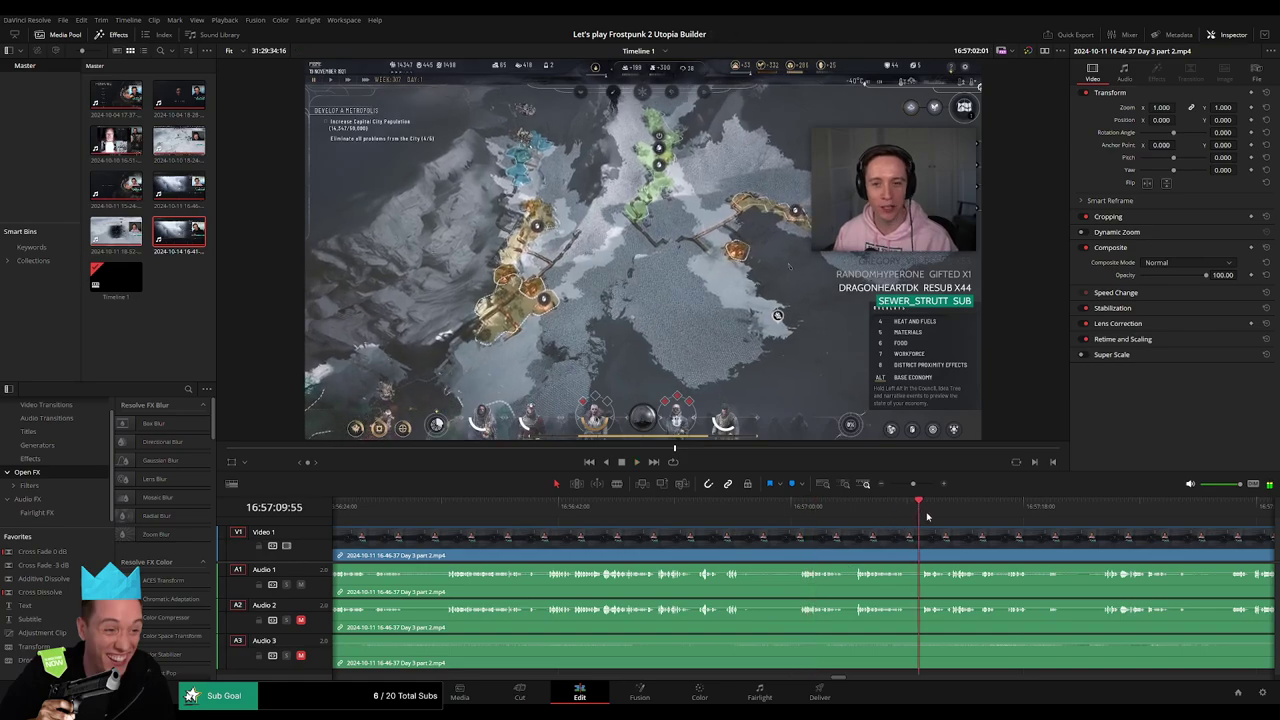
{"action": "left_click", "coordinate": [818, 513]}
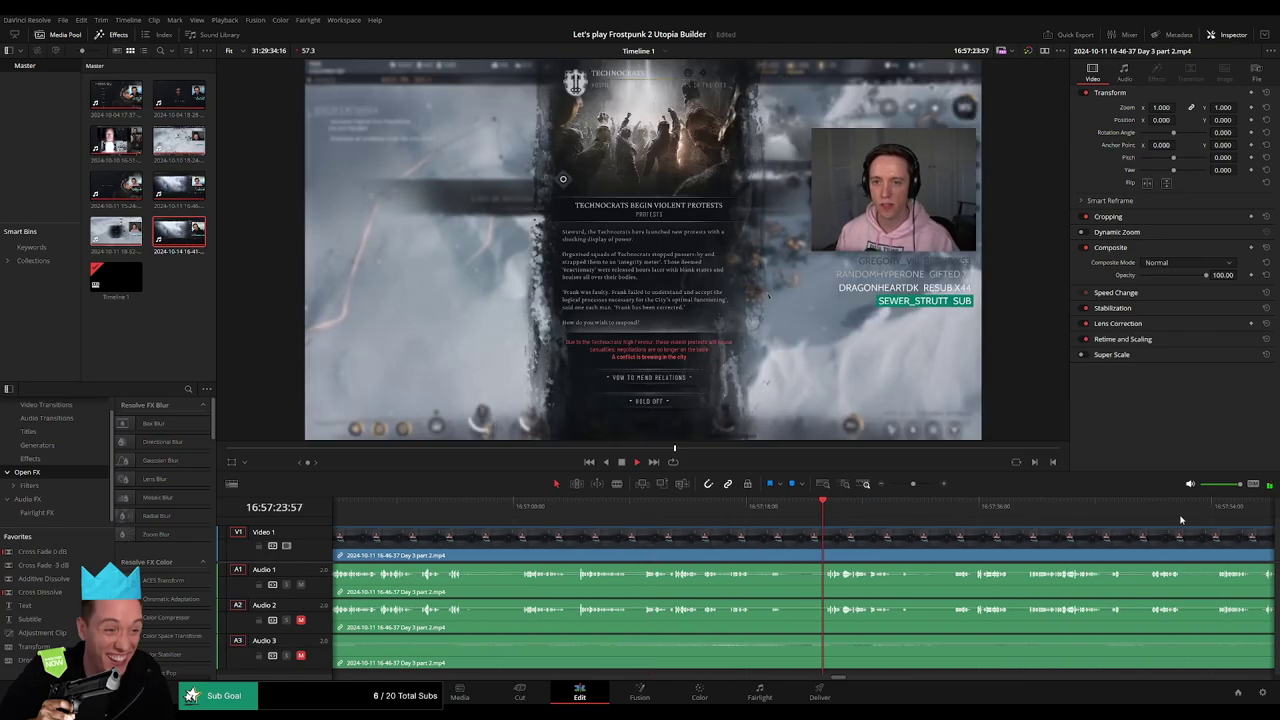
{"action": "left_click", "coordinate": [1212, 518]}
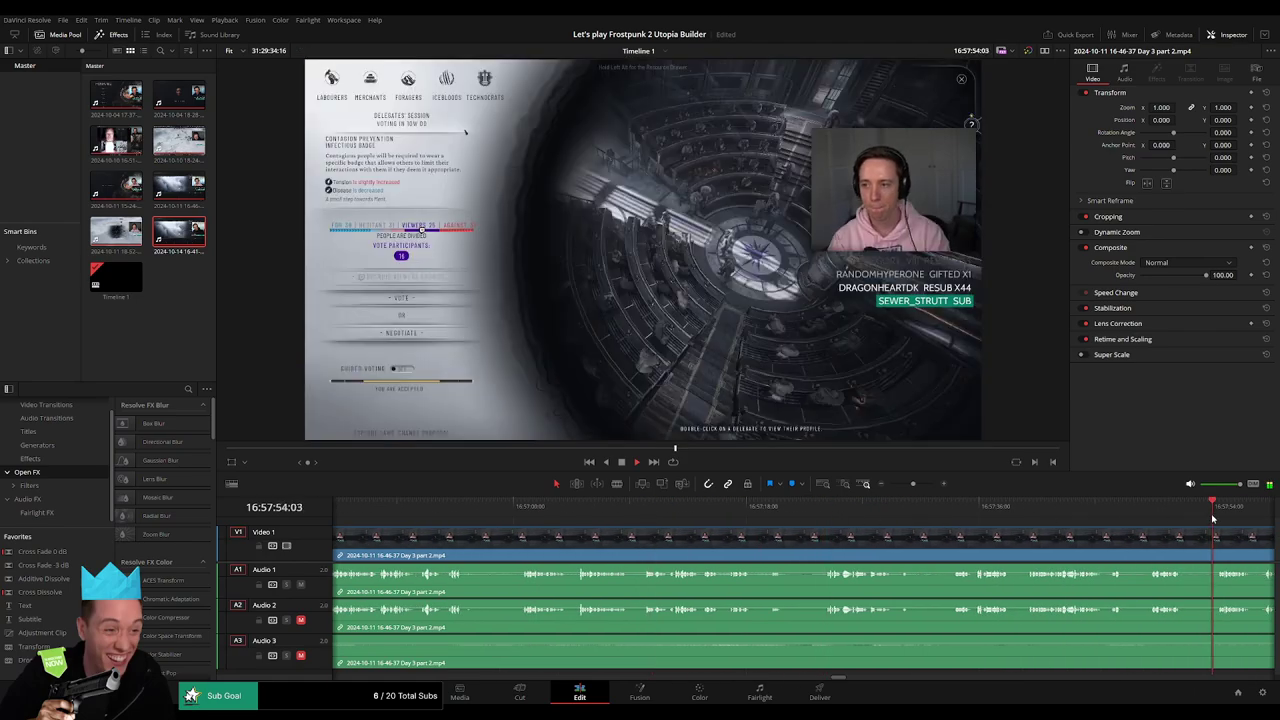
{"action": "left_click", "coordinate": [760, 512]}
Blade all tracks at 16:58:01 where Viewer Votes begins and fade Audio 1 out before it
{"action": "scroll", "coordinate": [690, 517], "scroll_direction": "up", "scroll_amount": 2}
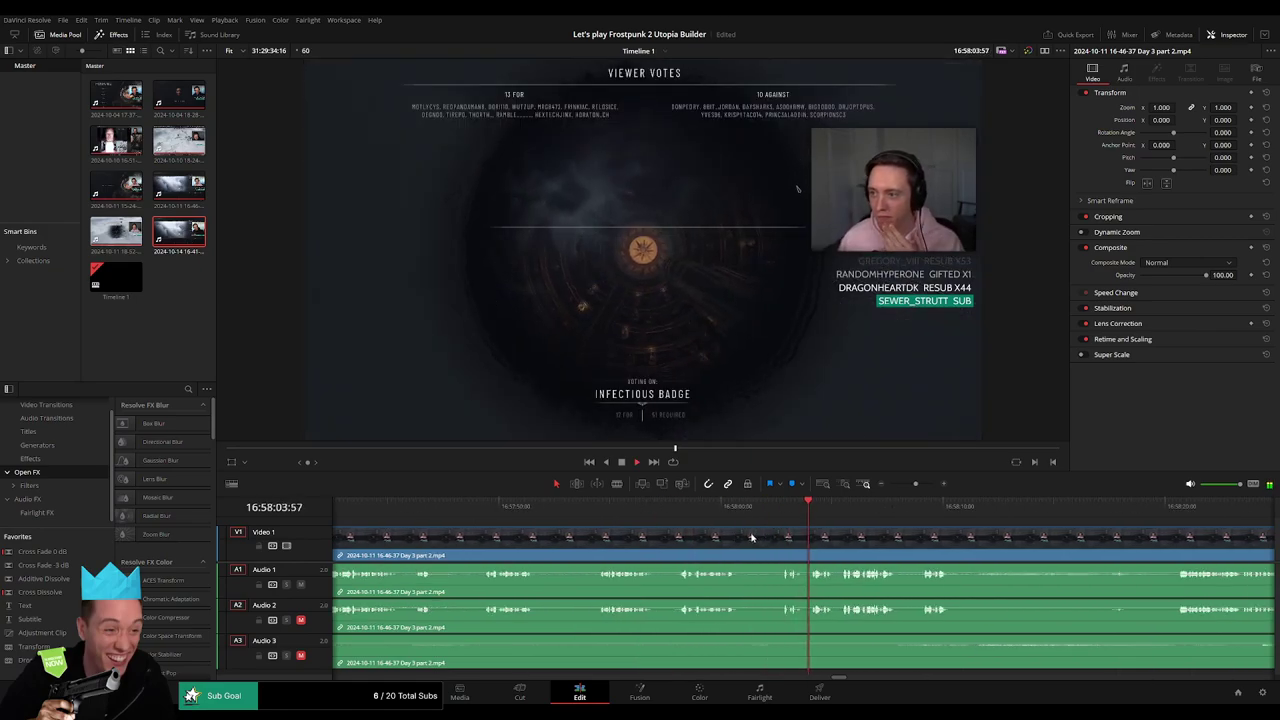
{"action": "left_click", "coordinate": [680, 517]}
{"action": "scroll", "coordinate": [660, 525], "scroll_direction": "up", "scroll_amount": 2}
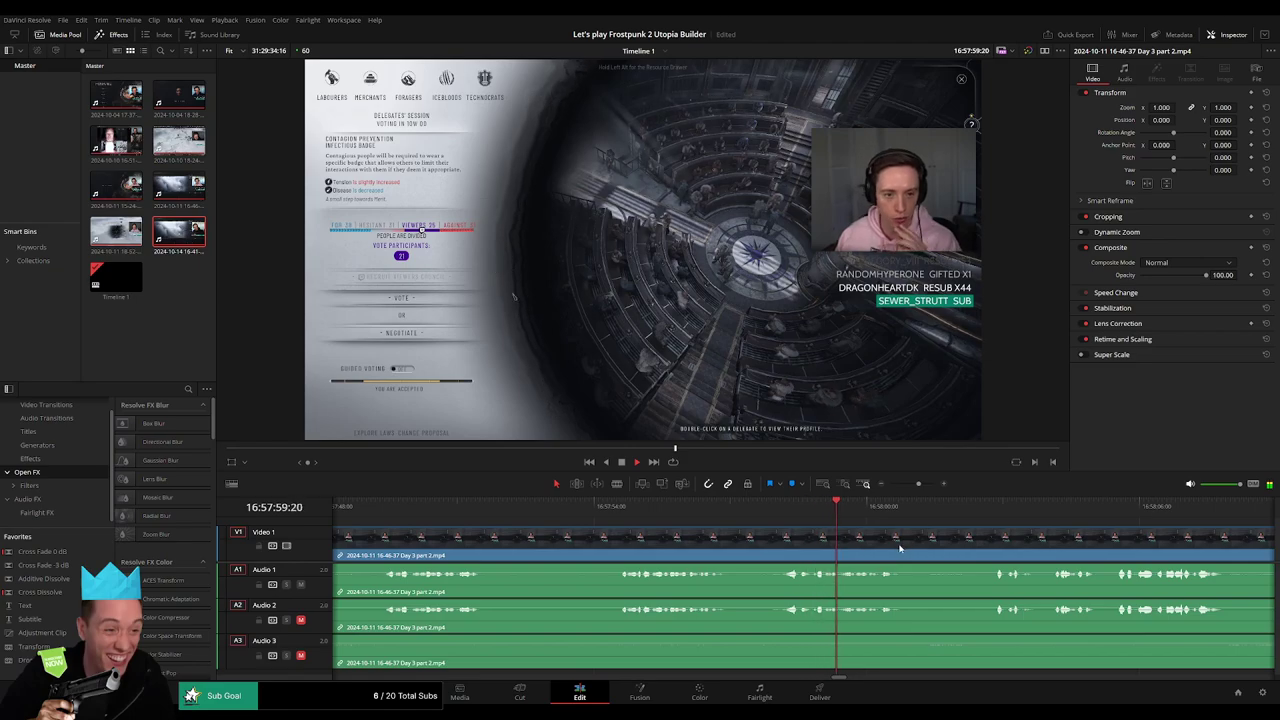
{"action": "left_click", "coordinate": [700, 514]}
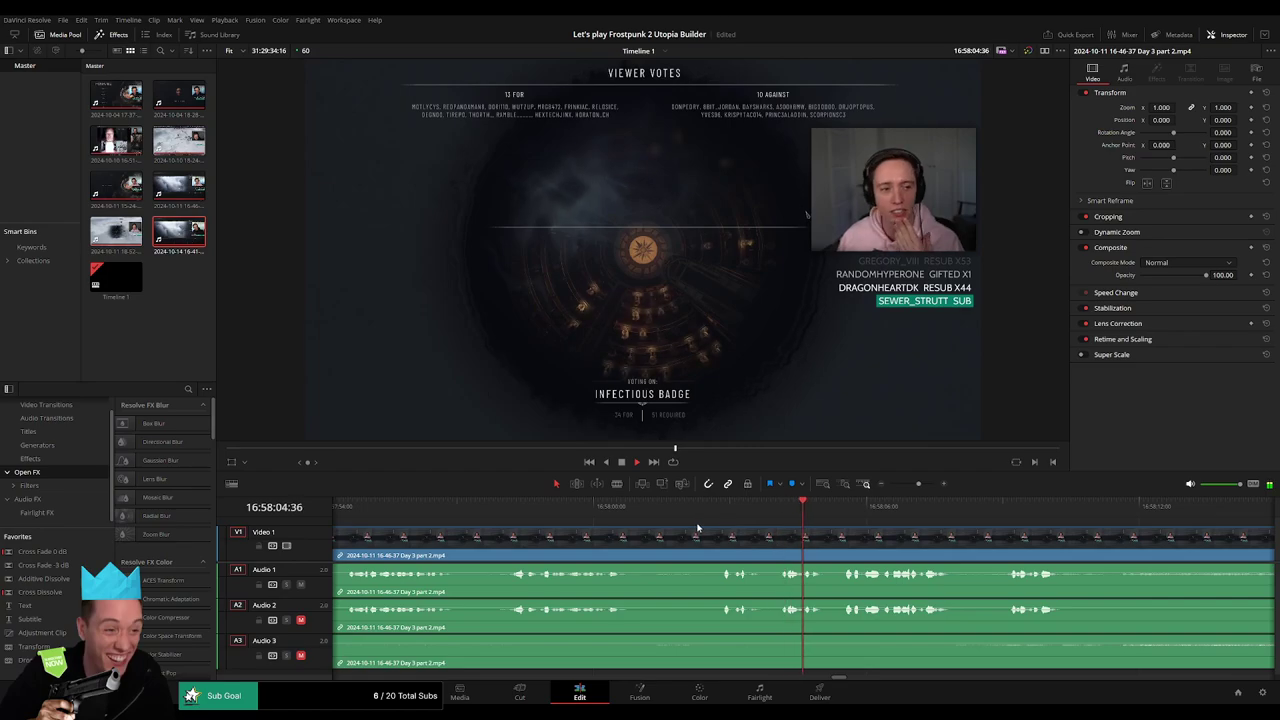
{"action": "left_click", "coordinate": [621, 508]}
{"action": "mouse_move", "coordinate": [621, 508]}
{"action": "left_mouse_down"}
{"action": "mouse_move", "coordinate": [668, 508]}
{"action": "mouse_move", "coordinate": [640, 511]}
{"action": "left_mouse_up"}
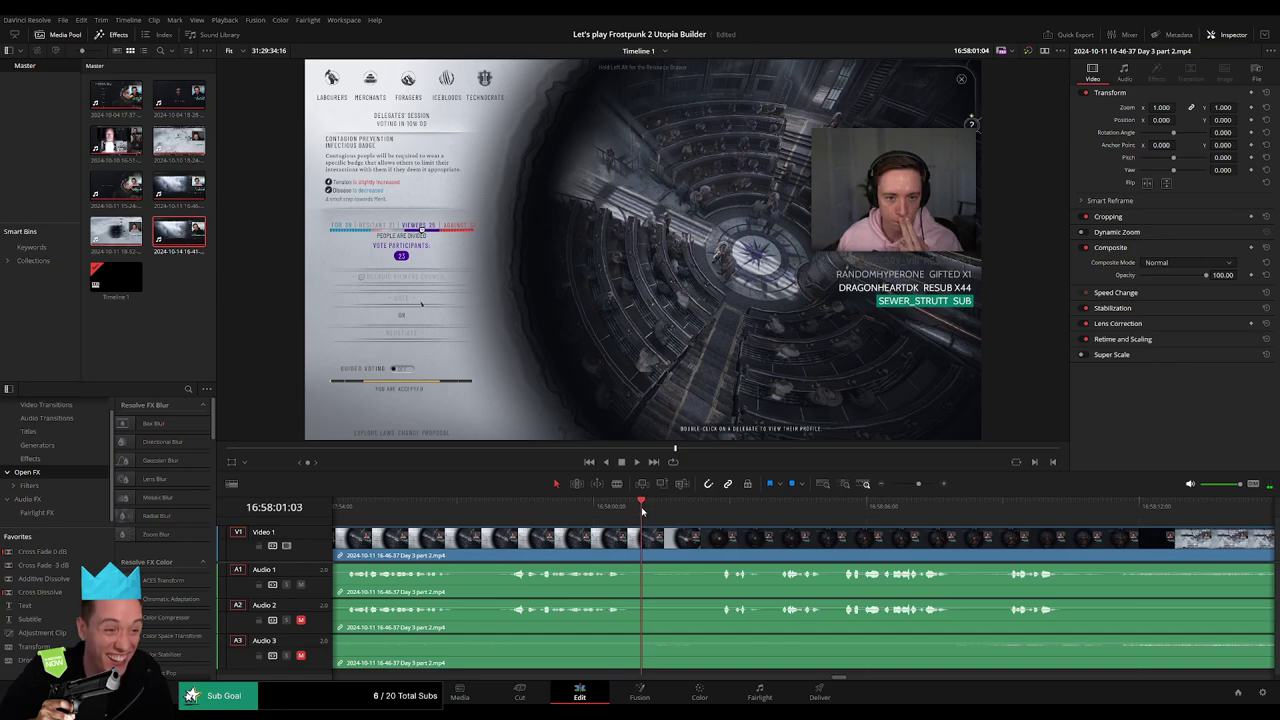
{"action": "left_click", "coordinate": [645, 540]}
{"action": "key", "text": "a"}
{"action": "mouse_move", "coordinate": [655, 540]}
{"action": "left_mouse_down"}
{"action": "mouse_move", "coordinate": [693, 536]}
{"action": "mouse_move", "coordinate": [597, 537]}
{"action": "left_mouse_up"}
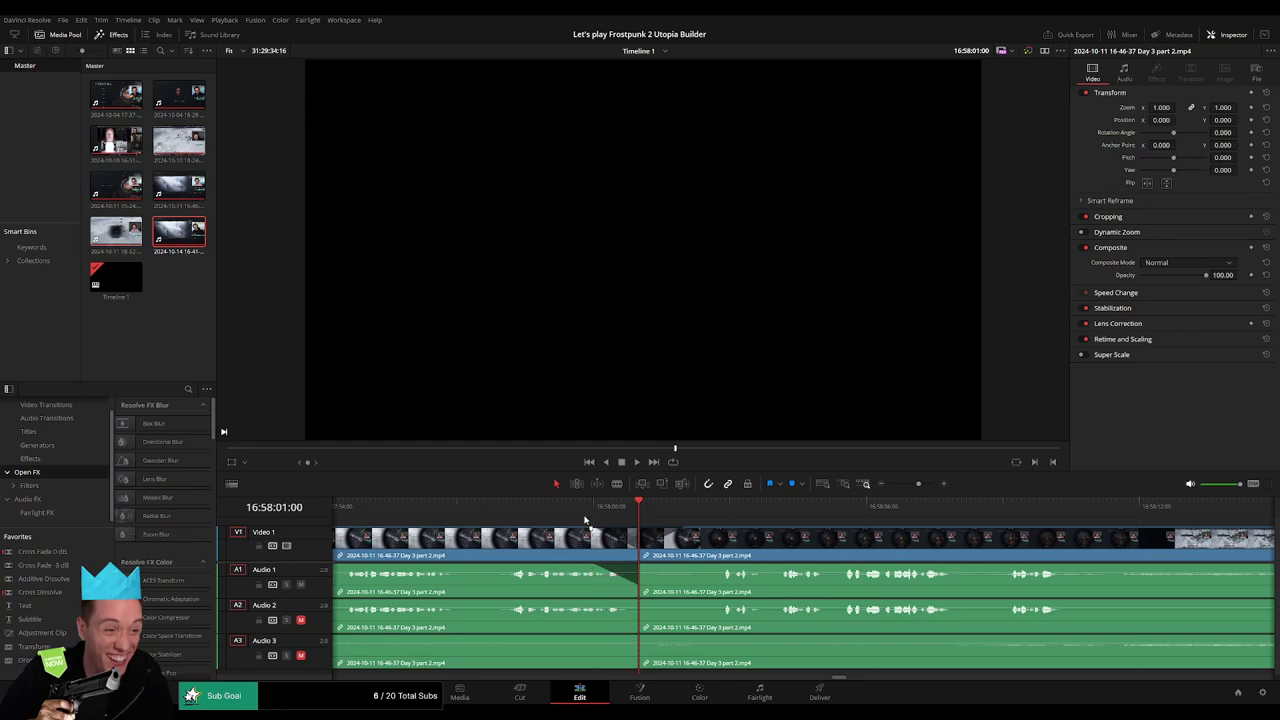
Fade Audio 2 out before the 16:58:01 cut and fade Audio 1 and 2 back in after it
{"action": "key", "text": "Left"}
{"action": "key", "text": "Left"}
{"action": "key", "text": "Left"}
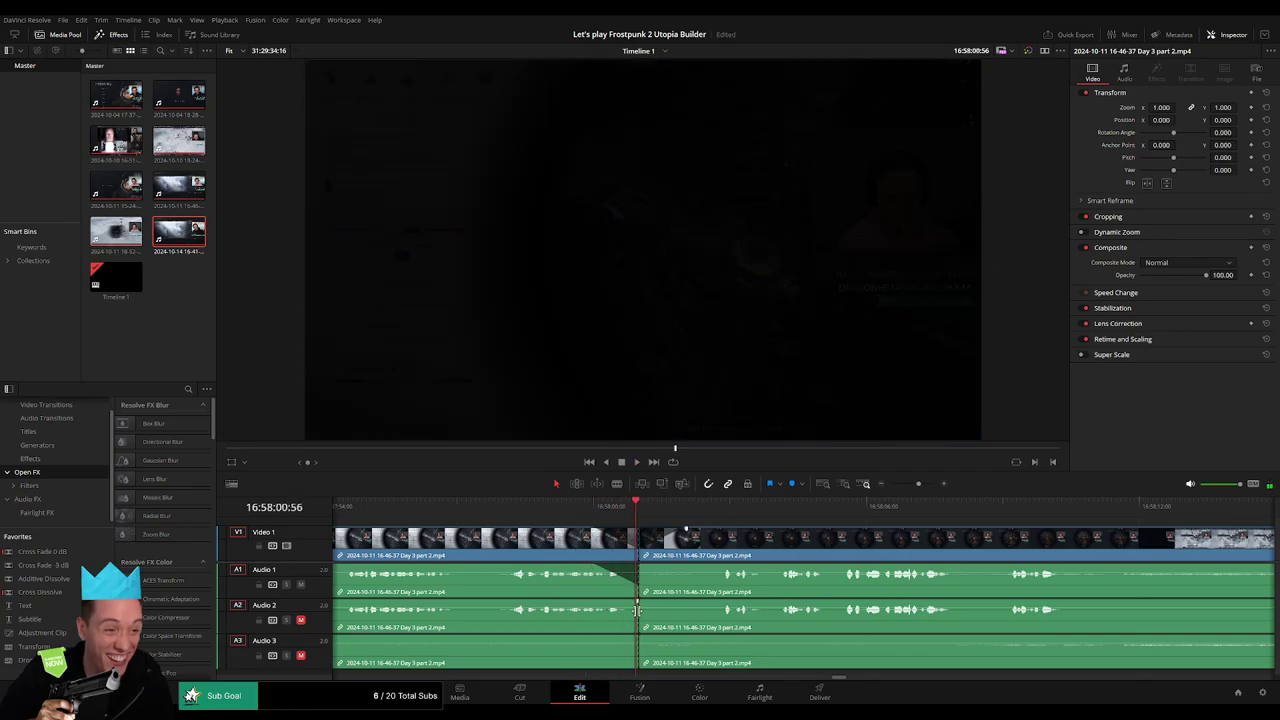
{"action": "mouse_move", "coordinate": [637, 601]}
{"action": "left_mouse_down"}
{"action": "mouse_move", "coordinate": [597, 602]}
{"action": "mouse_move", "coordinate": [602, 637]}
{"action": "left_mouse_up"}
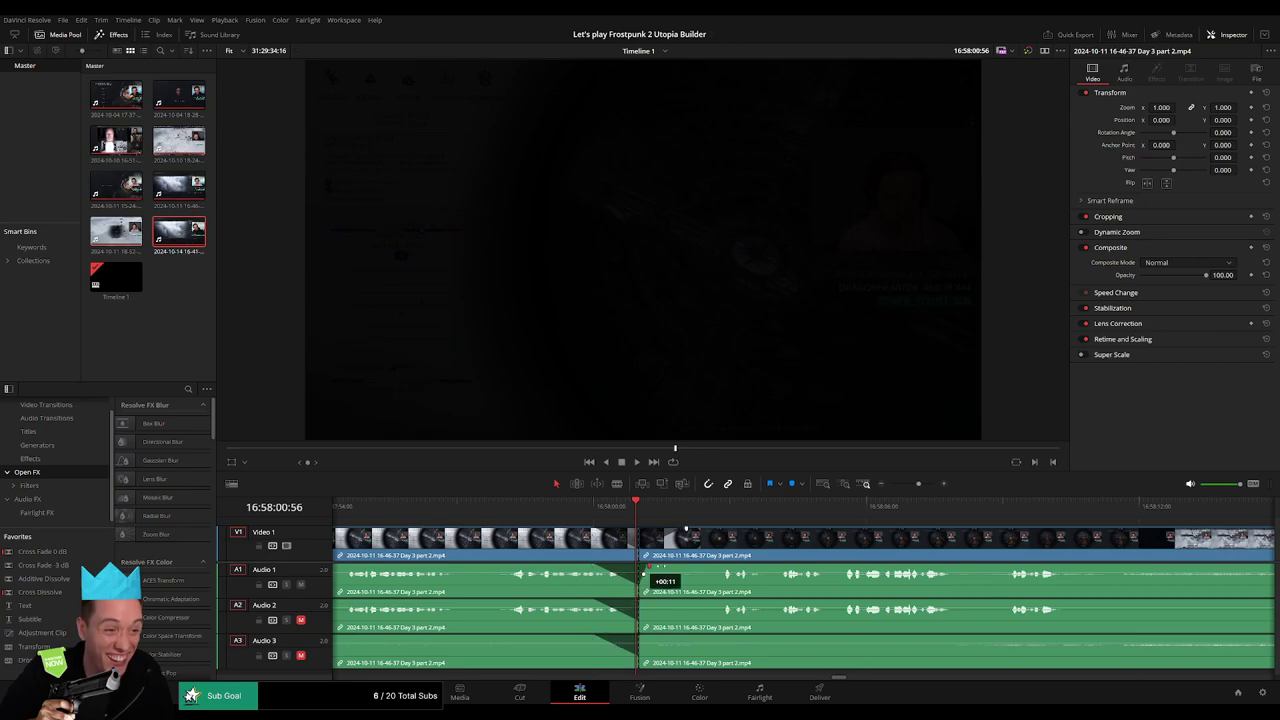
{"action": "left_click_drag", "start_coordinate": [650, 566], "coordinate": [684, 566]}
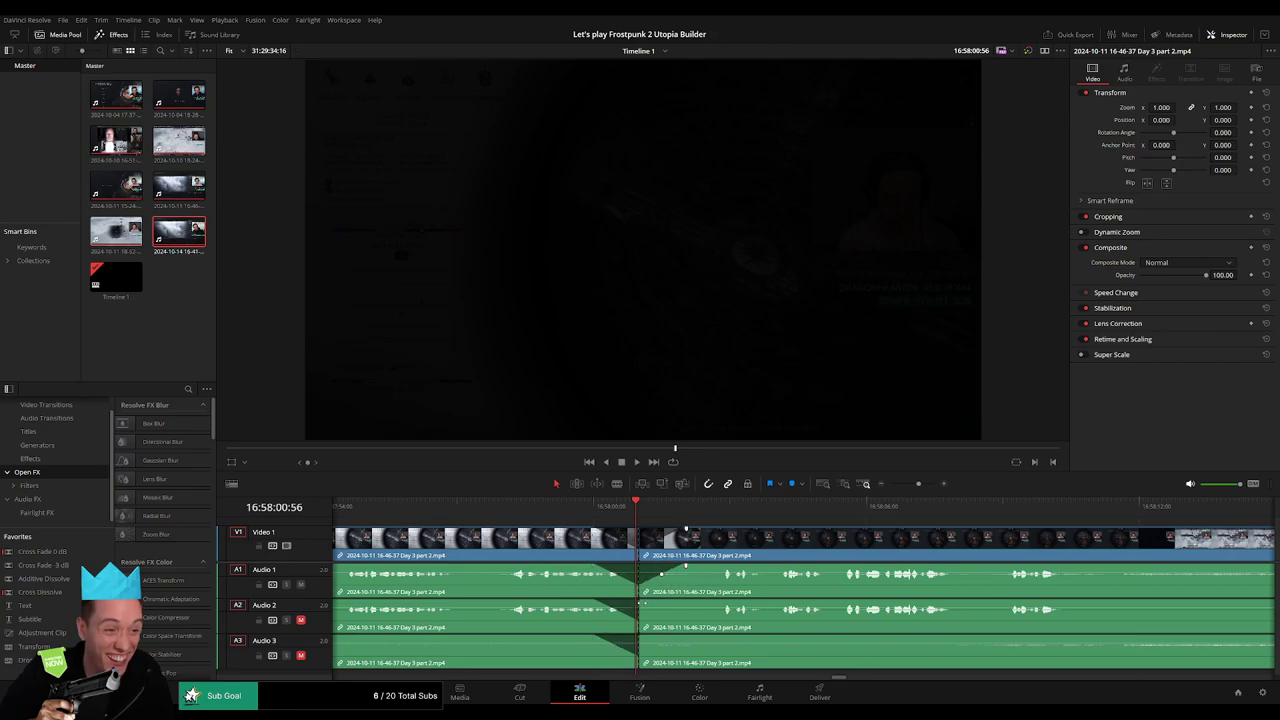
{"action": "left_click_drag", "start_coordinate": [640, 602], "coordinate": [682, 602]}
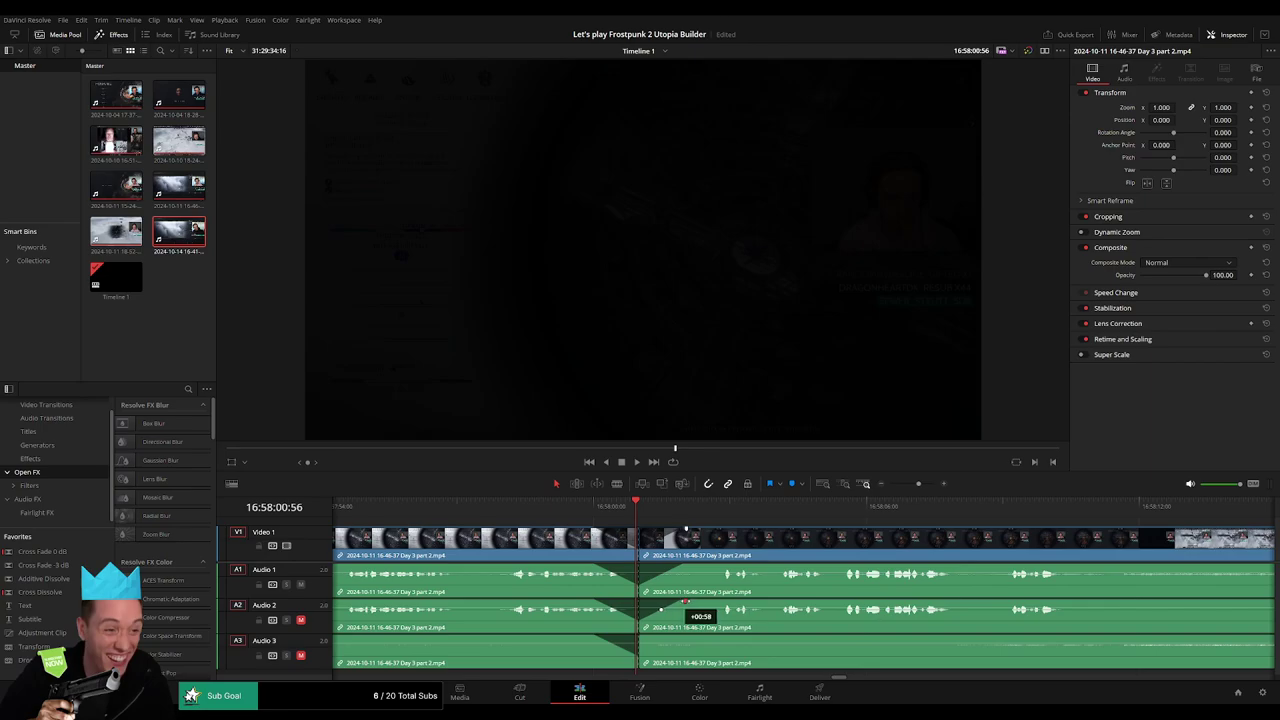
Fade Audio 3 back in after the cut and move the short end clip far right
{"action": "left_click_drag", "start_coordinate": [655, 637], "coordinate": [683, 637]}
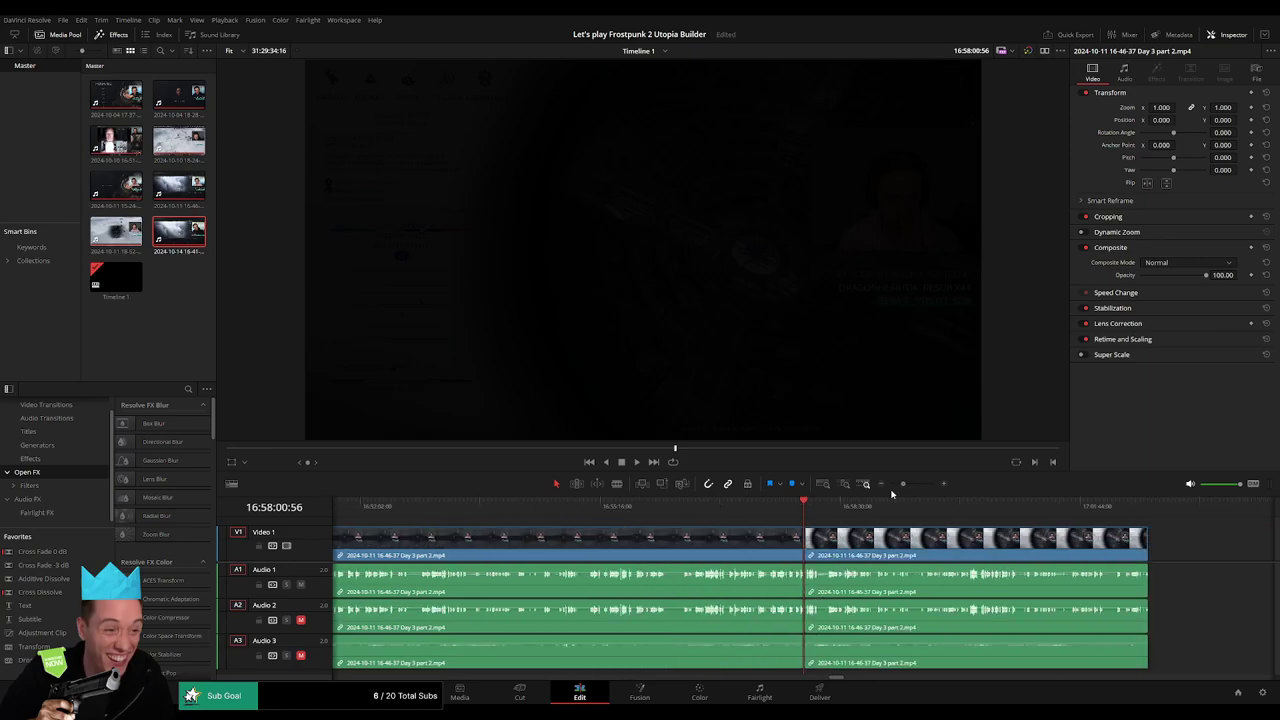
{"action": "scroll", "coordinate": [874, 551], "scroll_direction": "down", "scroll_amount": 5}
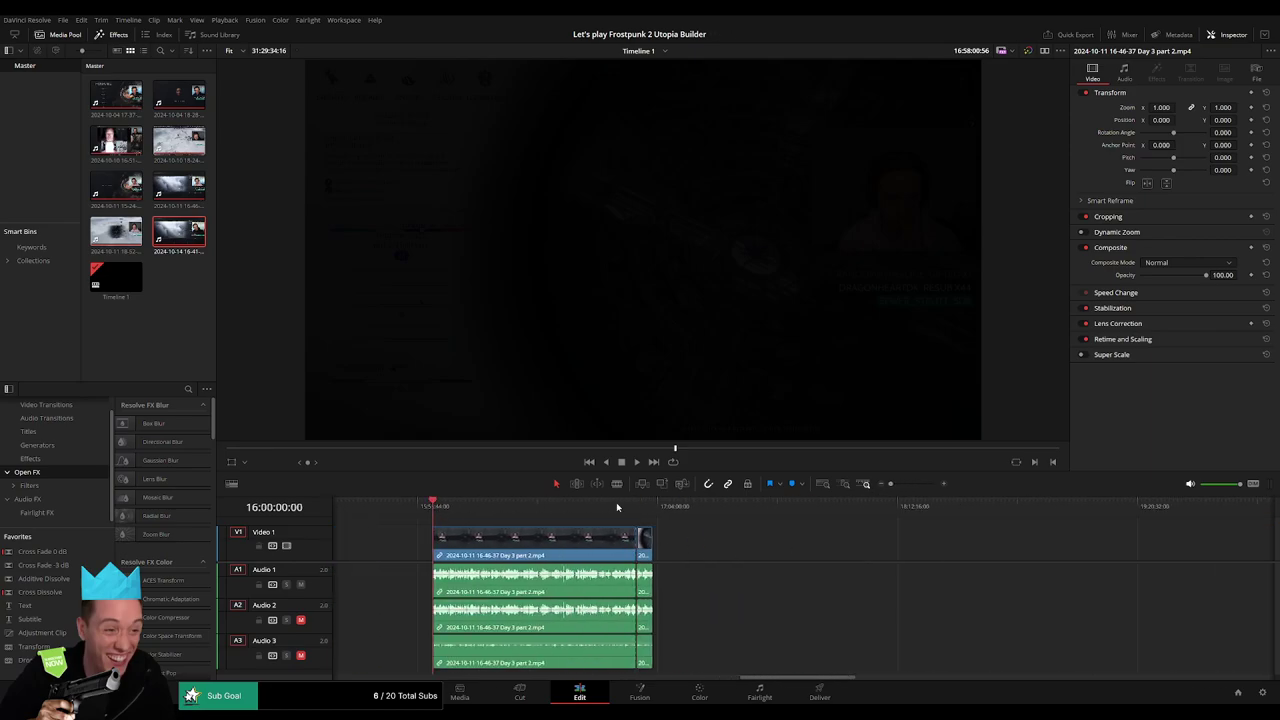
{"action": "scroll", "coordinate": [620, 539], "scroll_direction": "right", "scroll_amount": 3}
{"action": "left_click_drag", "start_coordinate": [541, 541], "coordinate": [941, 541]}
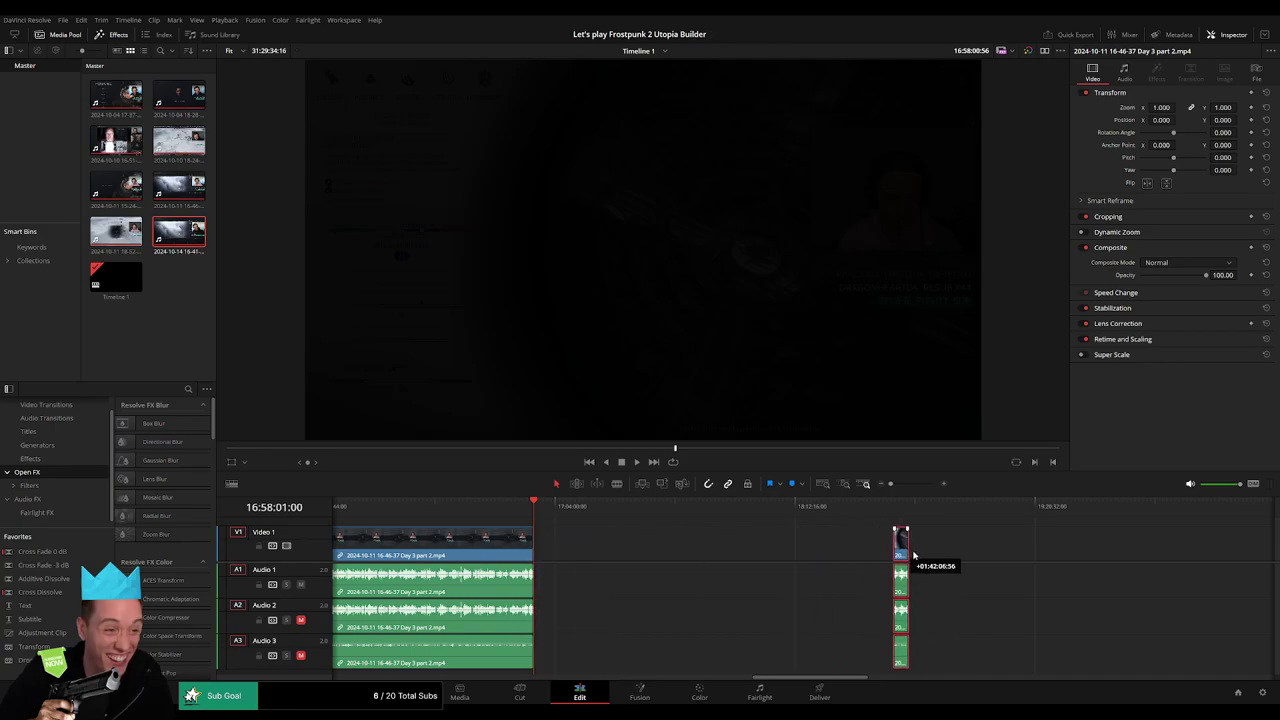
{"action": "left_click", "coordinate": [755, 553]}
Snap the short end clip to start at 18:00:00:00 and play it back
{"action": "left_click_drag", "start_coordinate": [771, 512], "coordinate": [753, 509]}
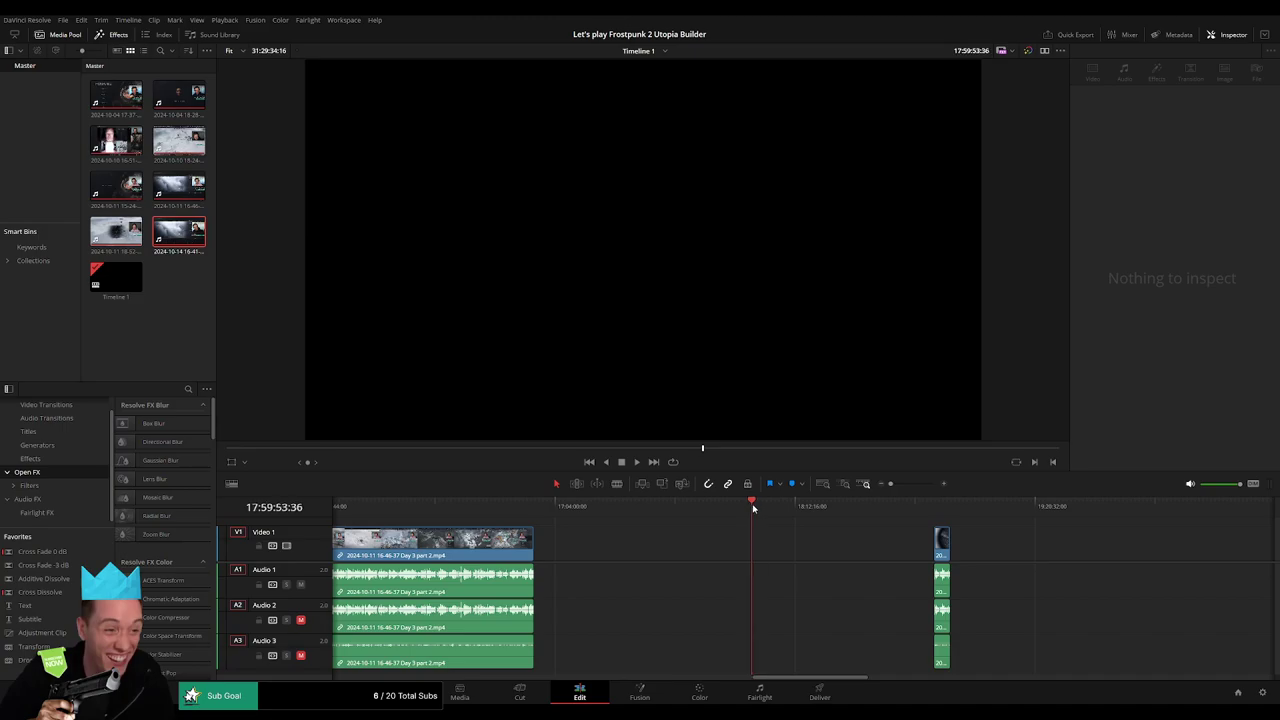
{"action": "scroll", "coordinate": [766, 516], "scroll_direction": "up", "scroll_amount": 5}
{"action": "left_click_drag", "start_coordinate": [789, 514], "coordinate": [757, 517]}
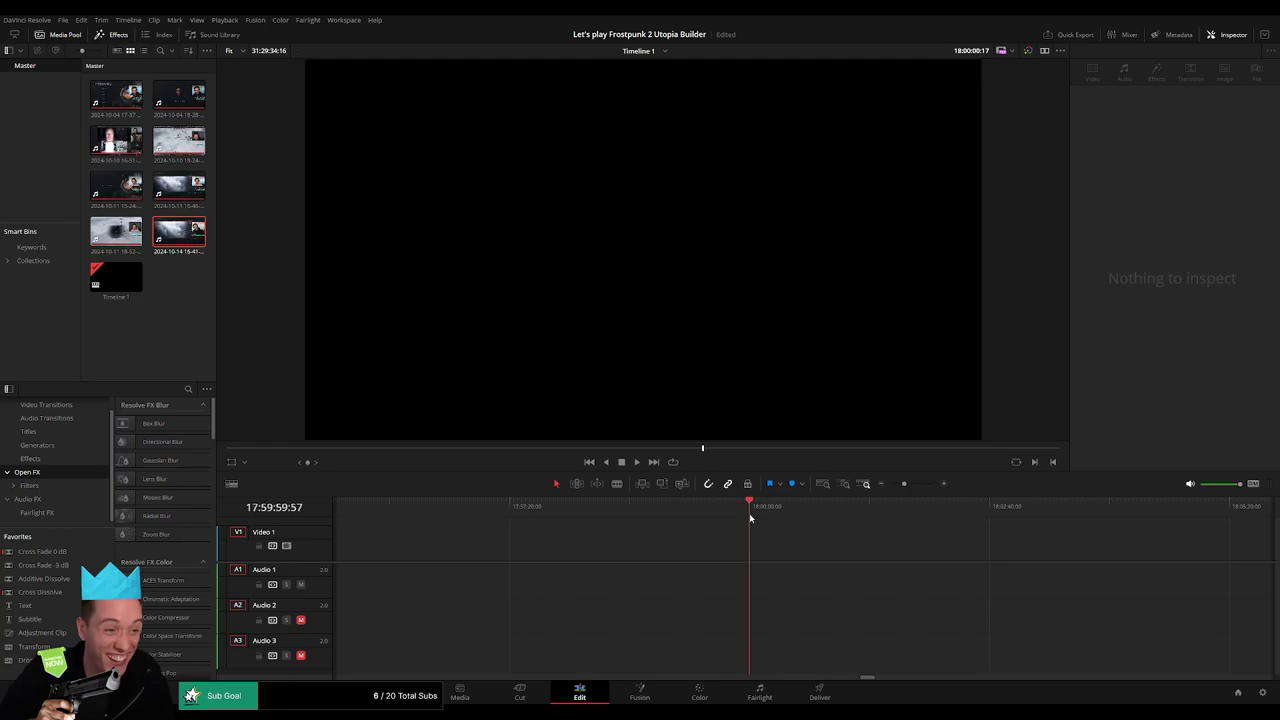
{"action": "left_click_drag", "start_coordinate": [903, 484], "coordinate": [890, 484]}
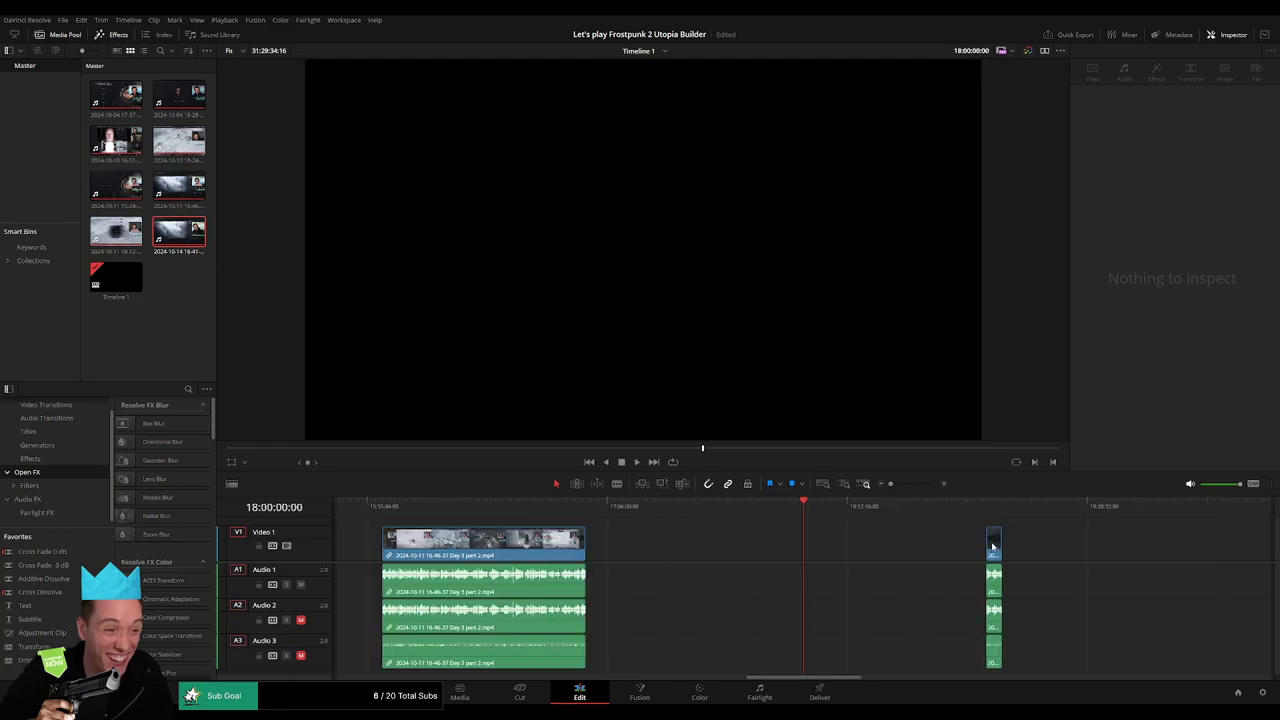
{"action": "left_click_drag", "start_coordinate": [993, 546], "coordinate": [810, 546]}
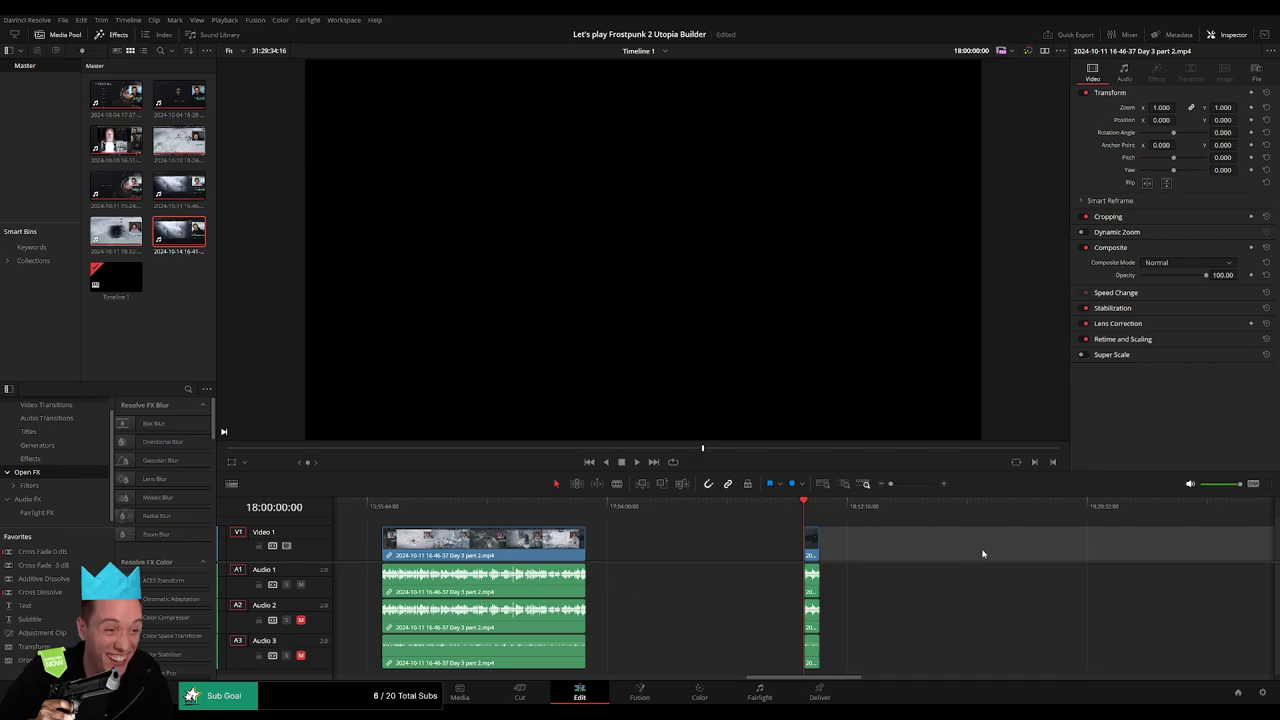
{"action": "scroll", "coordinate": [738, 537], "scroll_direction": "right", "scroll_amount": 5}
{"action": "key", "text": "space"}
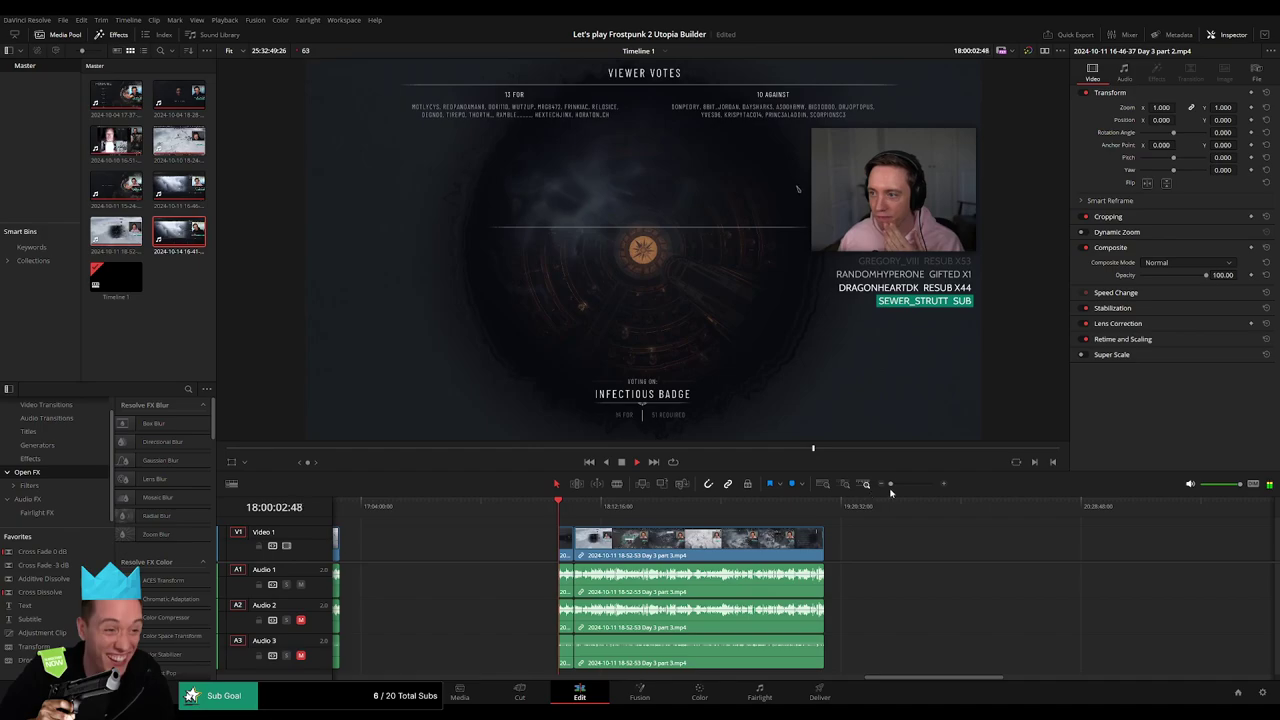
Add a crossfade transition at the clip cut and play across it
{"action": "left_click_drag", "start_coordinate": [890, 485], "coordinate": [906, 485]}
{"action": "left_click_drag", "start_coordinate": [1172, 537], "coordinate": [1090, 525]}
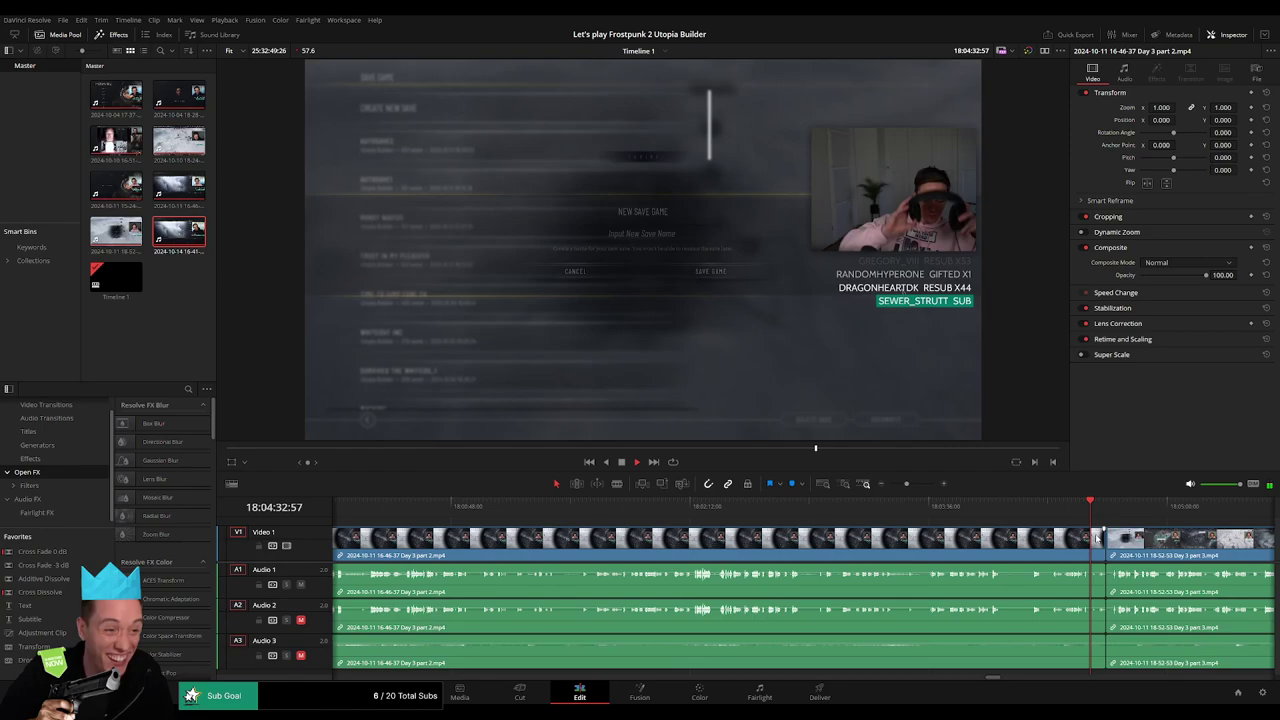
{"action": "scroll", "coordinate": [1000, 528], "scroll_direction": "up", "scroll_amount": 5}
{"action": "scroll", "coordinate": [900, 535], "scroll_direction": "right", "scroll_amount": 3}
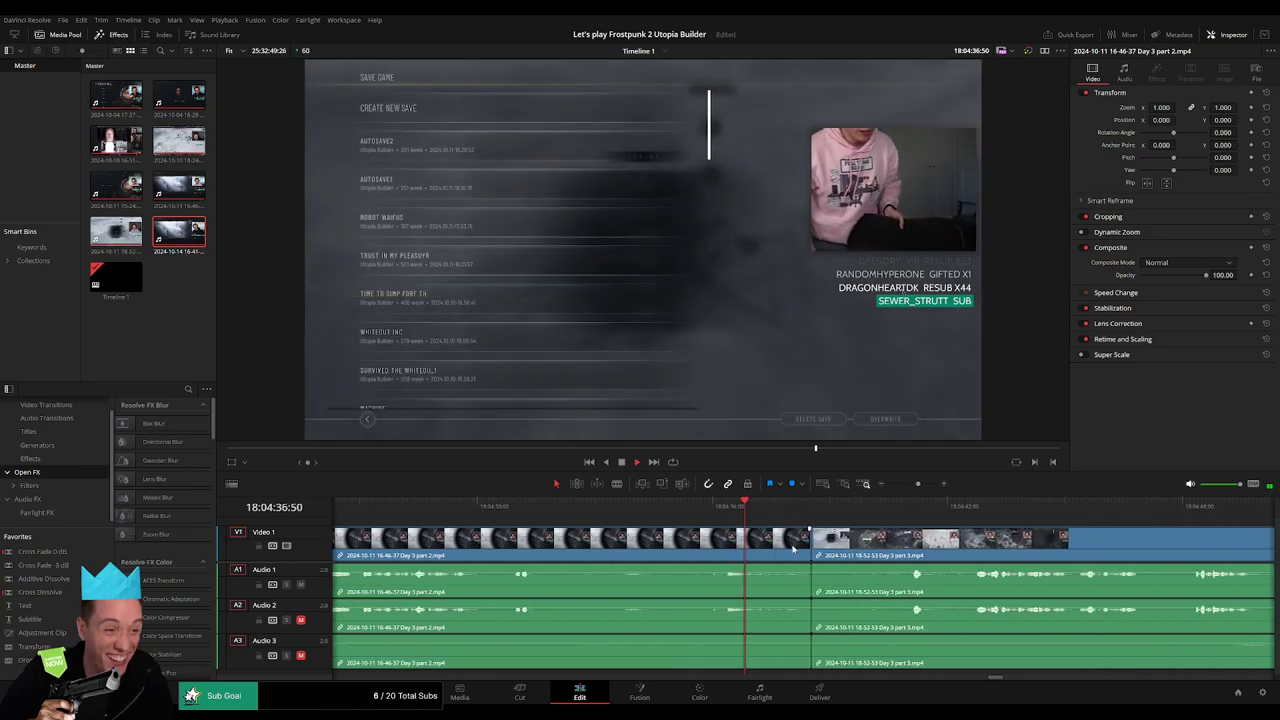
{"action": "key", "text": "ctrl+t"}
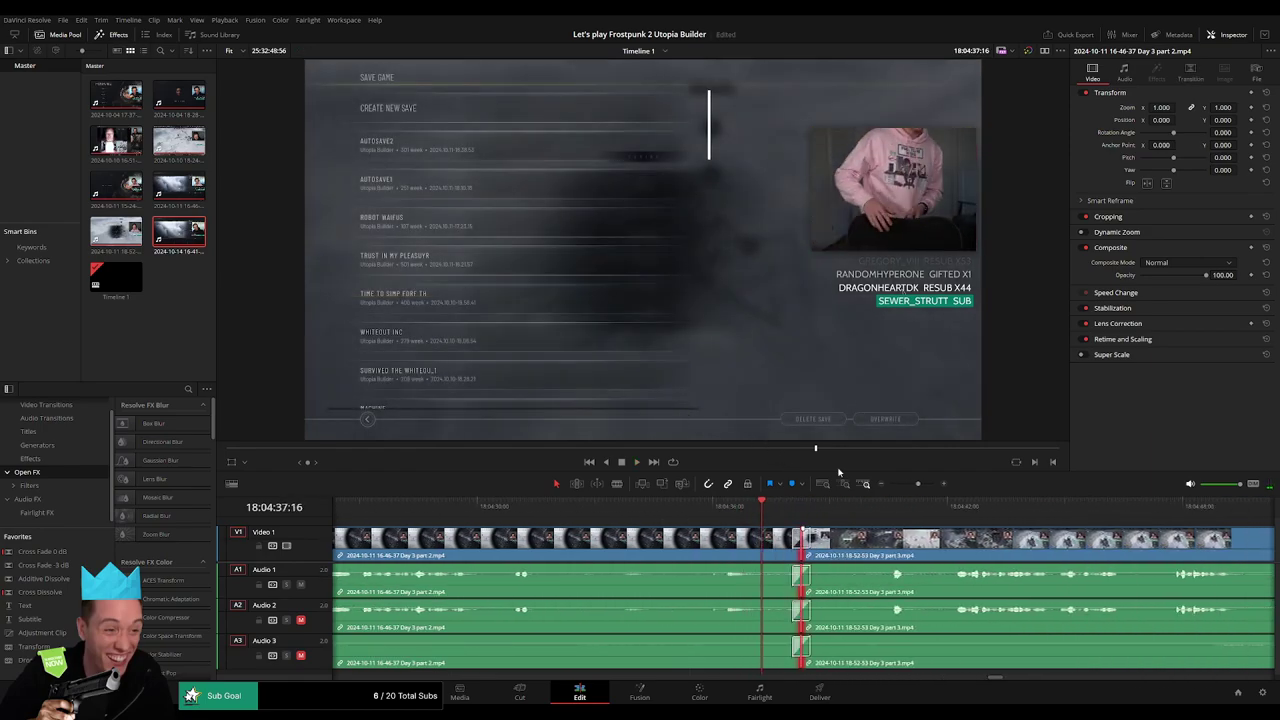
{"action": "left_click", "coordinate": [885, 506]}
{"action": "key", "text": "space"}
{"action": "scroll", "coordinate": [912, 518], "scroll_direction": "right", "scroll_amount": 3}
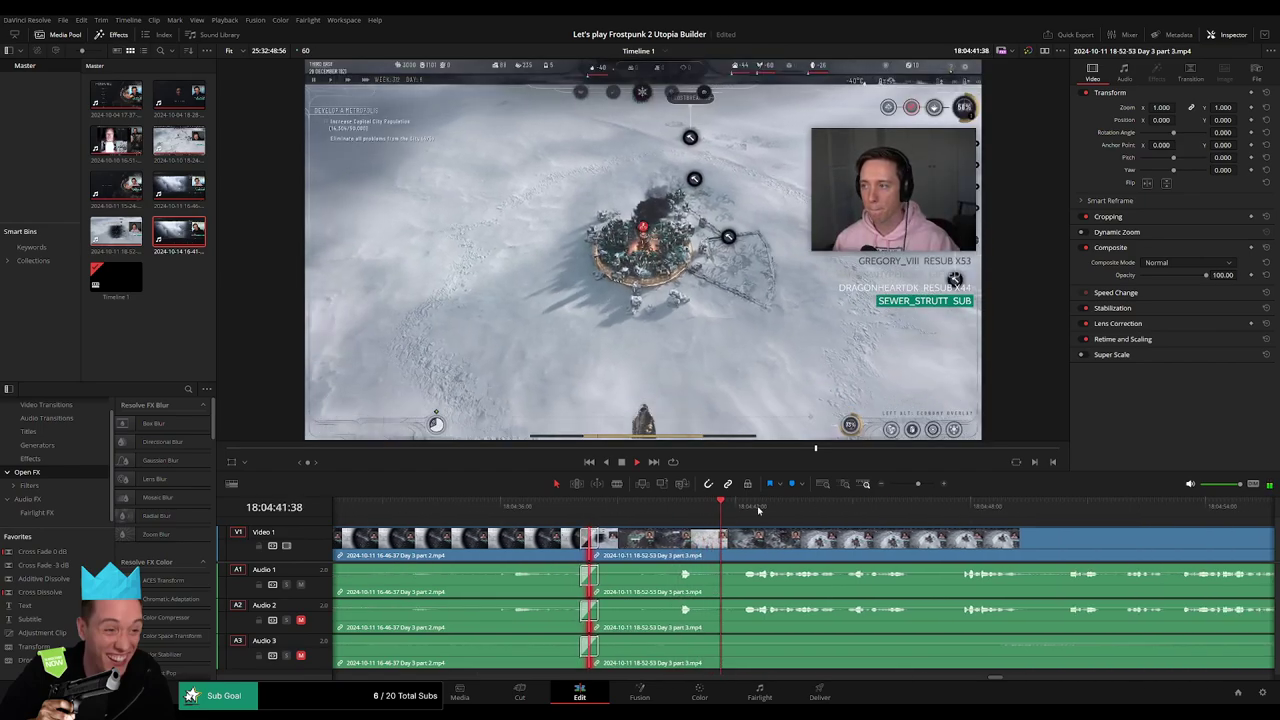
{"action": "left_click_drag", "start_coordinate": [922, 491], "coordinate": [890, 491]}
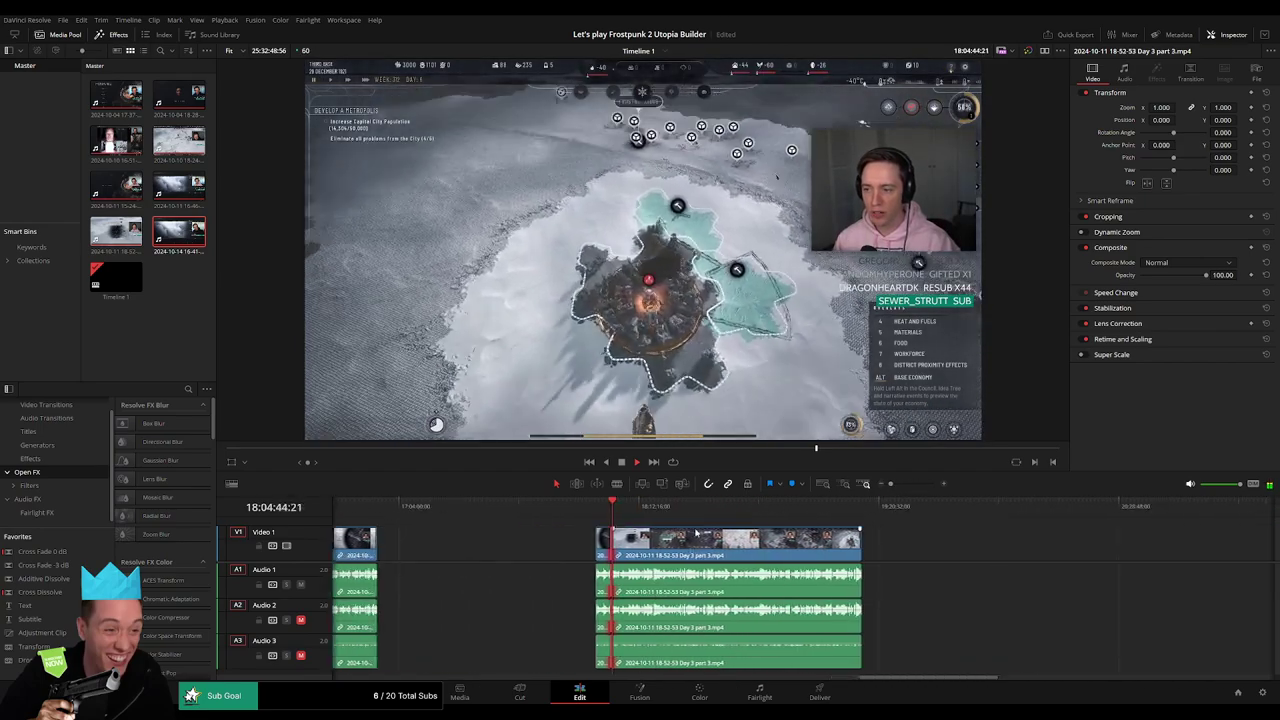
Play through the Day 3 part 3 footage up to the Resource Transfer screen
{"action": "left_click", "coordinate": [757, 527]}
{"action": "left_click_drag", "start_coordinate": [758, 527], "coordinate": [797, 527]}
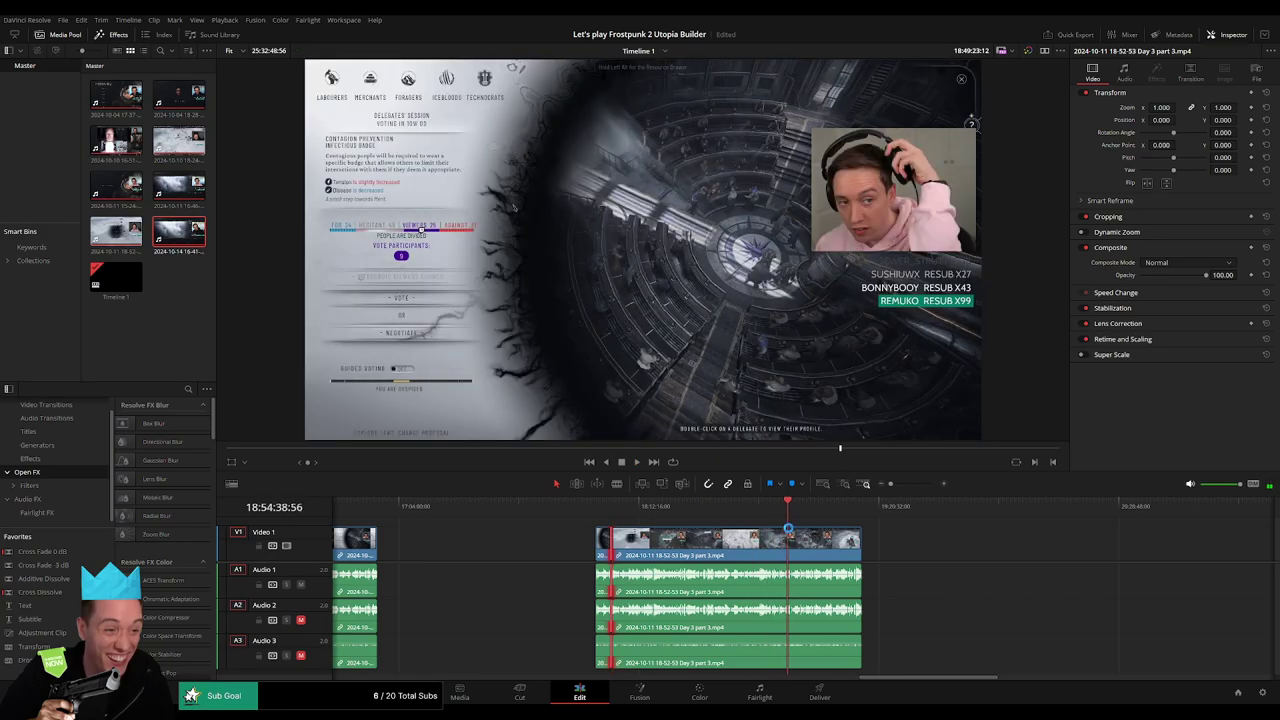
{"action": "key", "text": "space"}
{"action": "scroll", "coordinate": [833, 521], "scroll_direction": "up", "scroll_amount": 5}
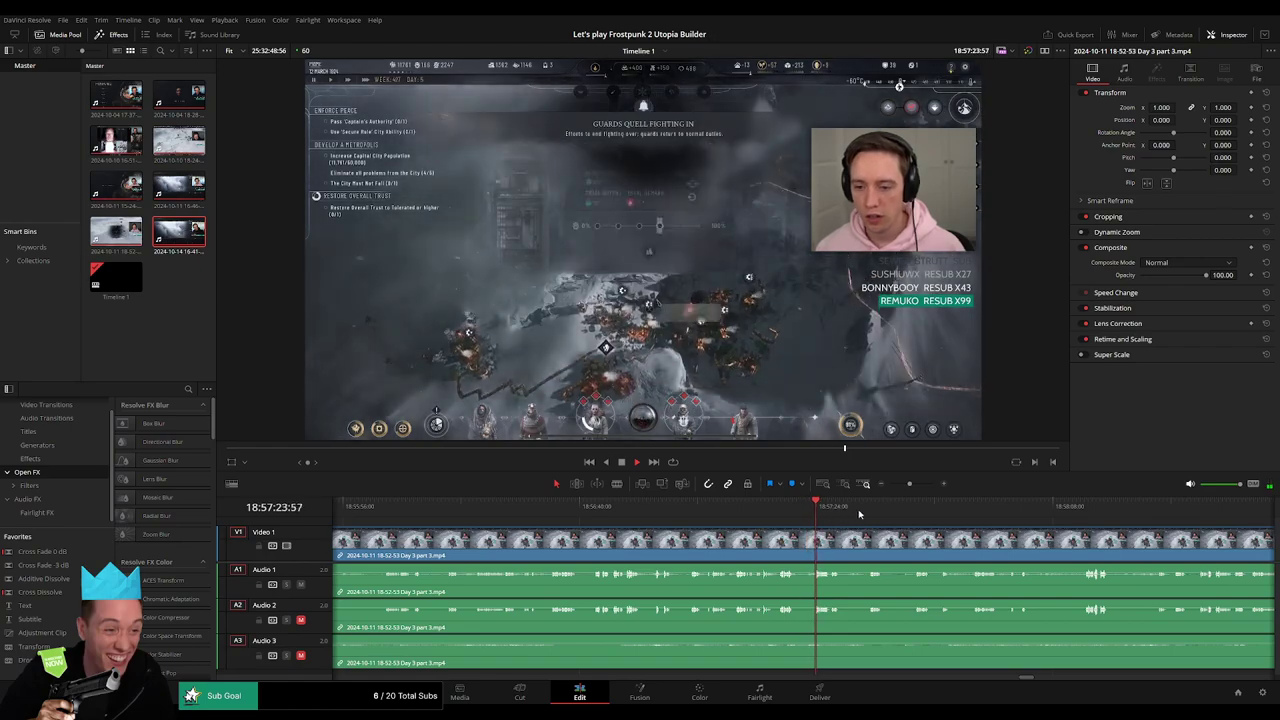
{"action": "left_click", "coordinate": [866, 509]}
{"action": "scroll", "coordinate": [866, 512], "scroll_direction": "up", "scroll_amount": 2}
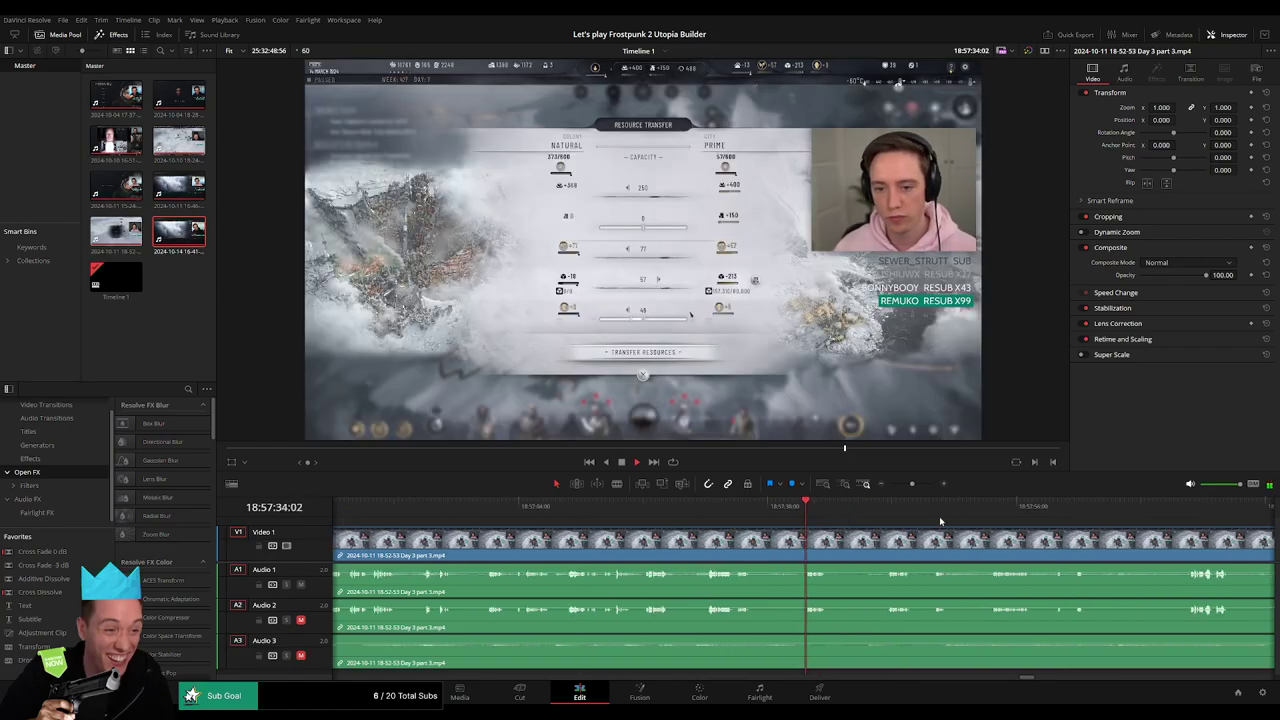
{"action": "left_click", "coordinate": [1185, 509]}
{"action": "key", "text": "space"}
{"action": "scroll", "coordinate": [855, 528], "scroll_direction": "up", "scroll_amount": 2}
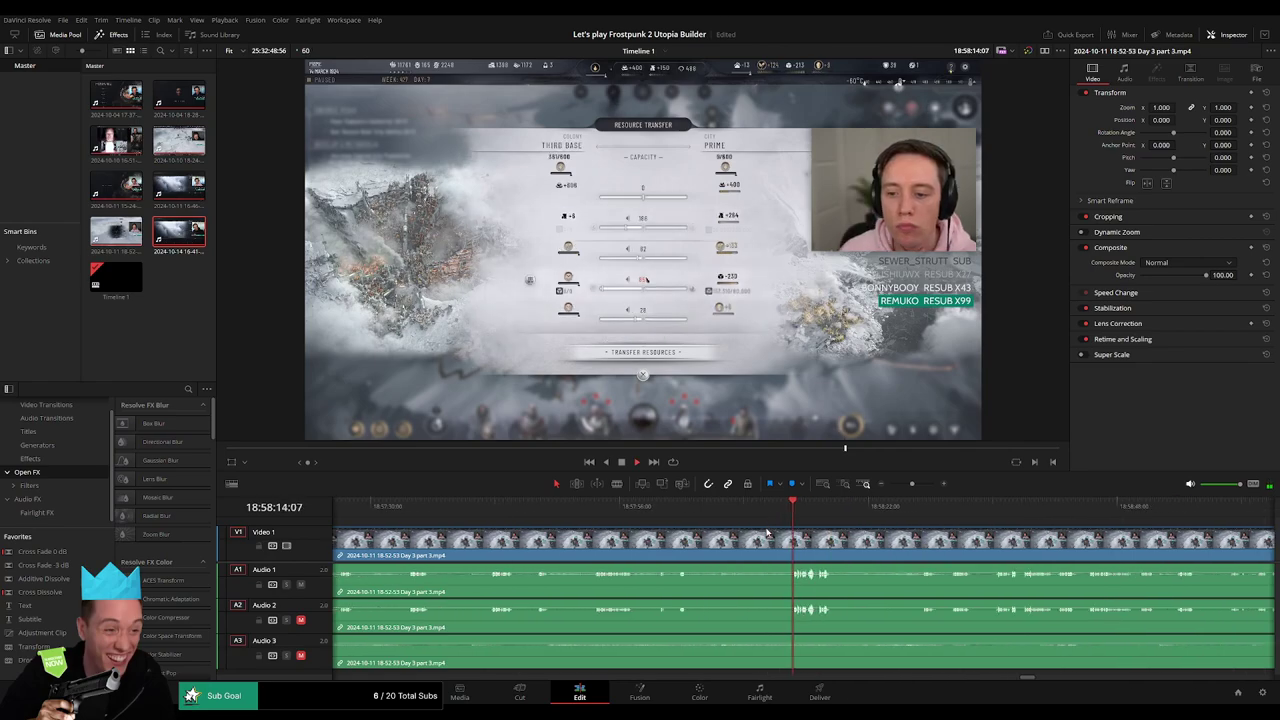
Park the playhead at the 18:58:13 cut point on the Resource Transfer screen
{"action": "left_click", "coordinate": [525, 514]}
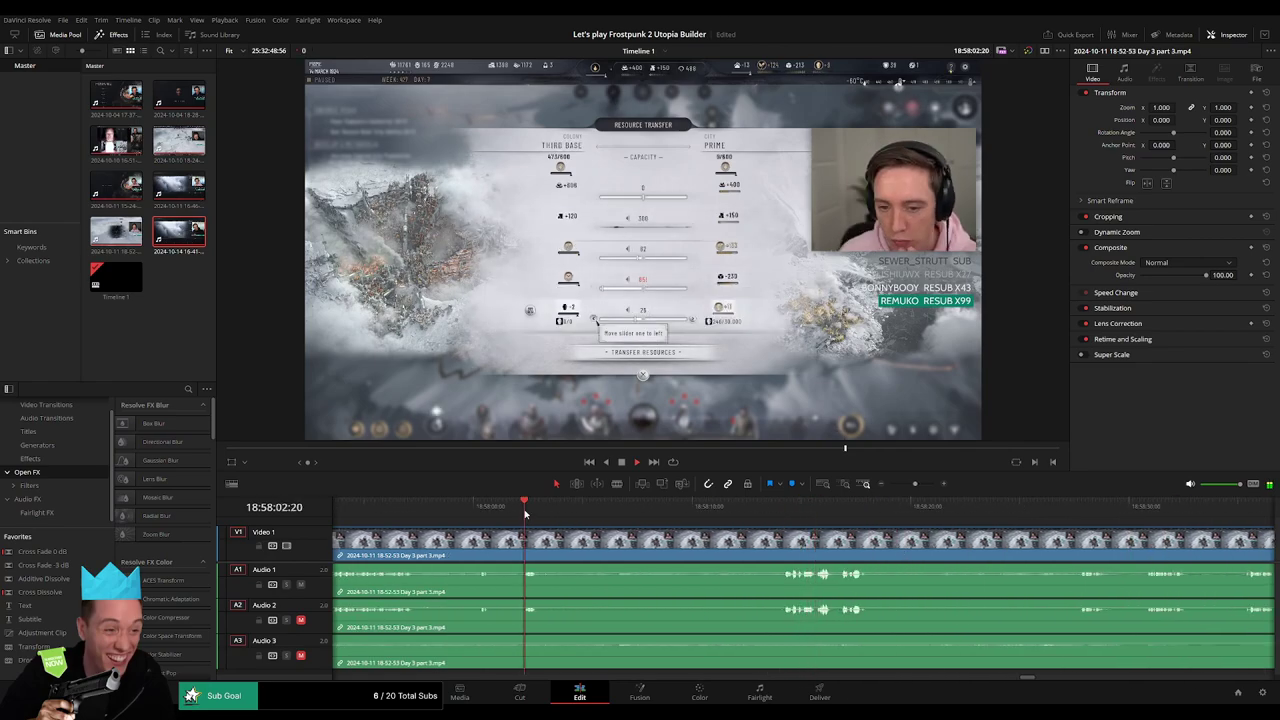
{"action": "left_click", "coordinate": [476, 516]}
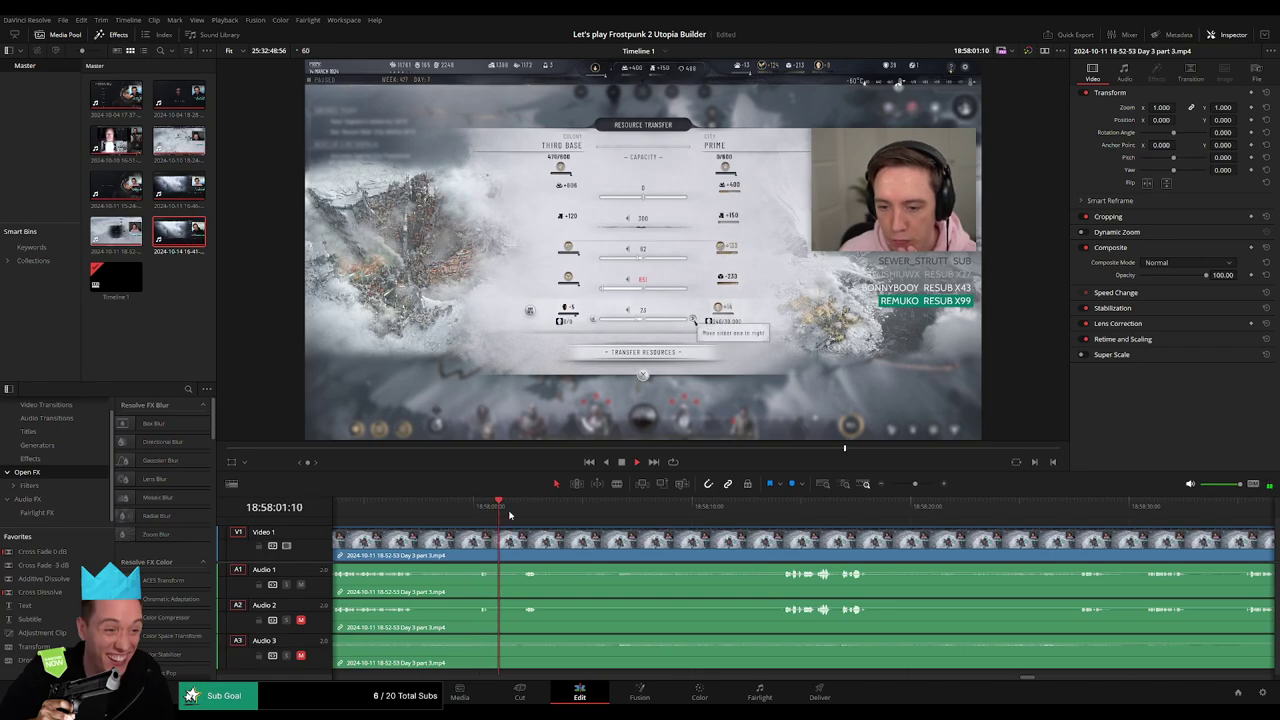
{"action": "left_click", "coordinate": [765, 511]}
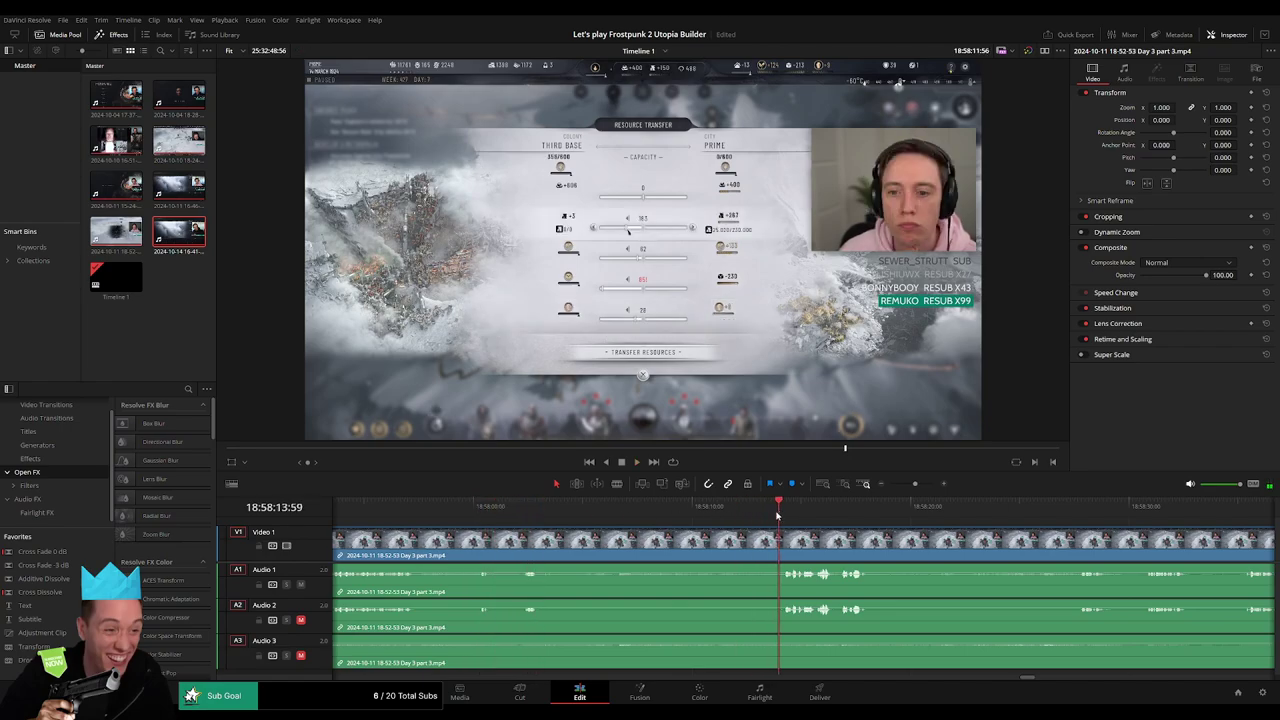
{"action": "scroll", "coordinate": [778, 524], "scroll_direction": "up", "scroll_amount": 2}
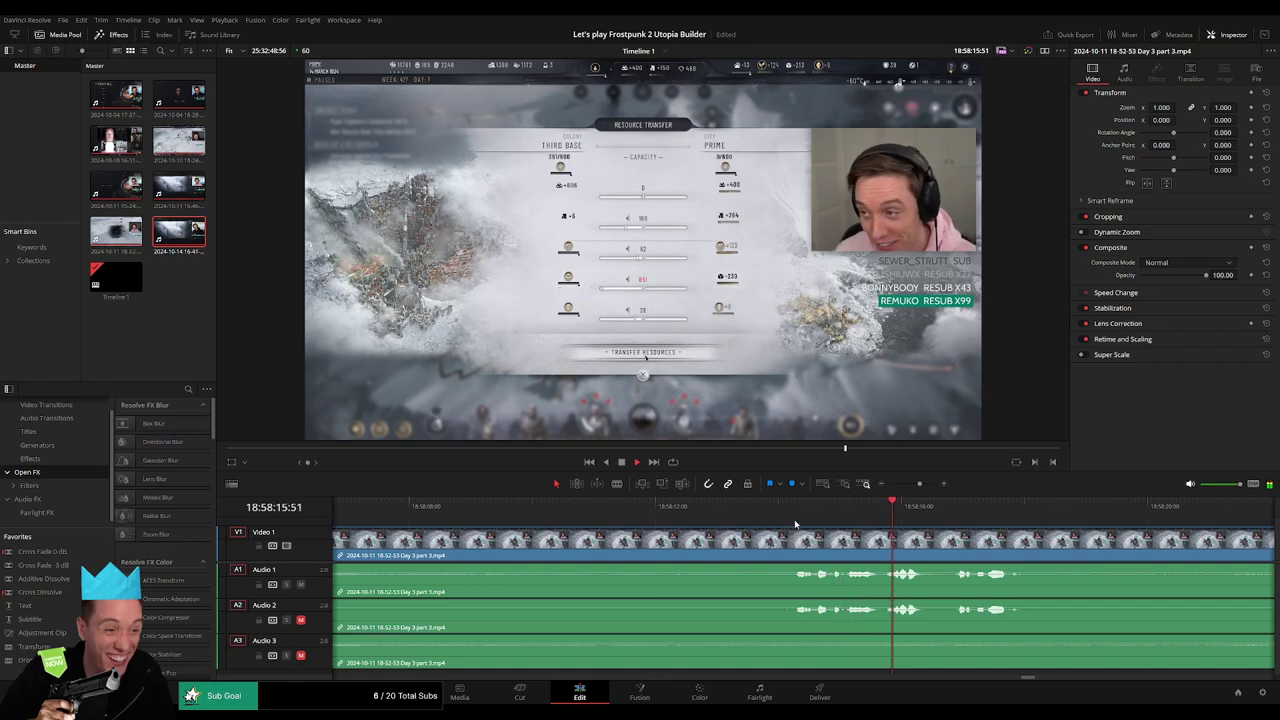
{"action": "left_click", "coordinate": [794, 507]}
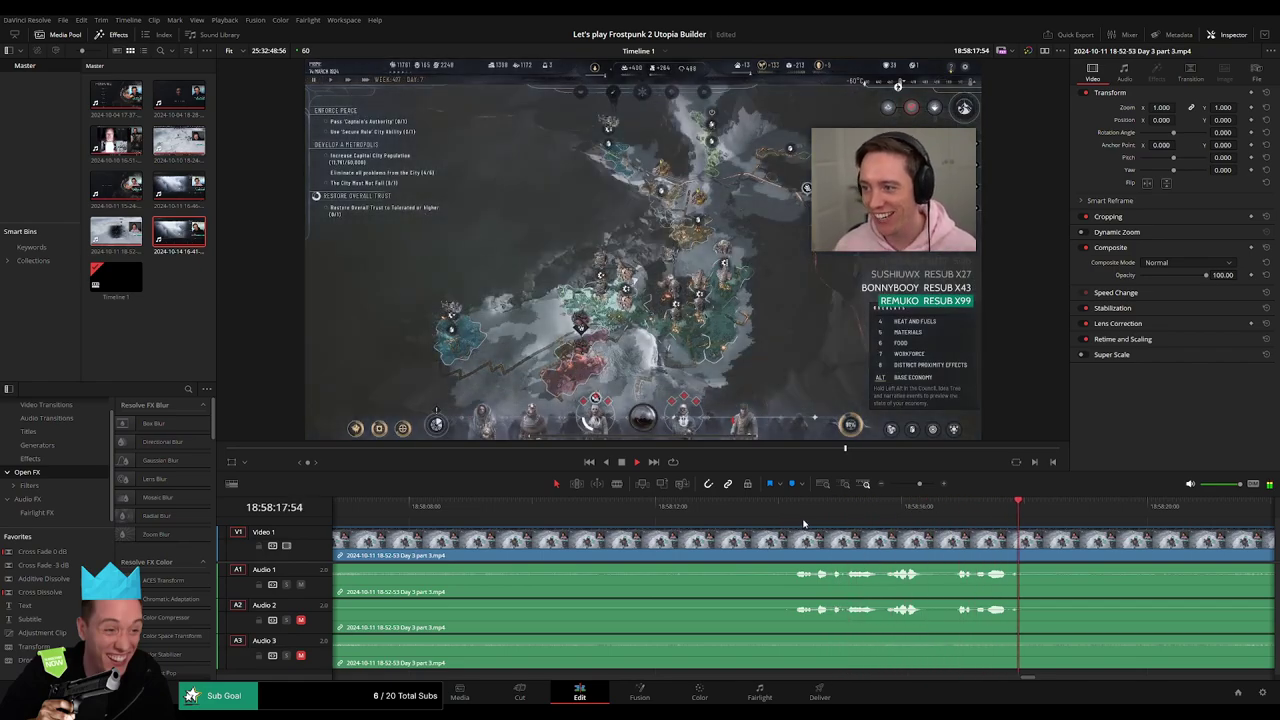
{"action": "mouse_move", "coordinate": [793, 506]}
{"action": "left_mouse_down"}
{"action": "mouse_move", "coordinate": [717, 530]}
{"action": "mouse_move", "coordinate": [782, 534]}
{"action": "left_mouse_up"}
Split Day 3 part 3 at 18:58:13 and fade the audio out and back in around the cut
{"action": "left_click", "coordinate": [722, 549]}
{"action": "key", "text": "a"}
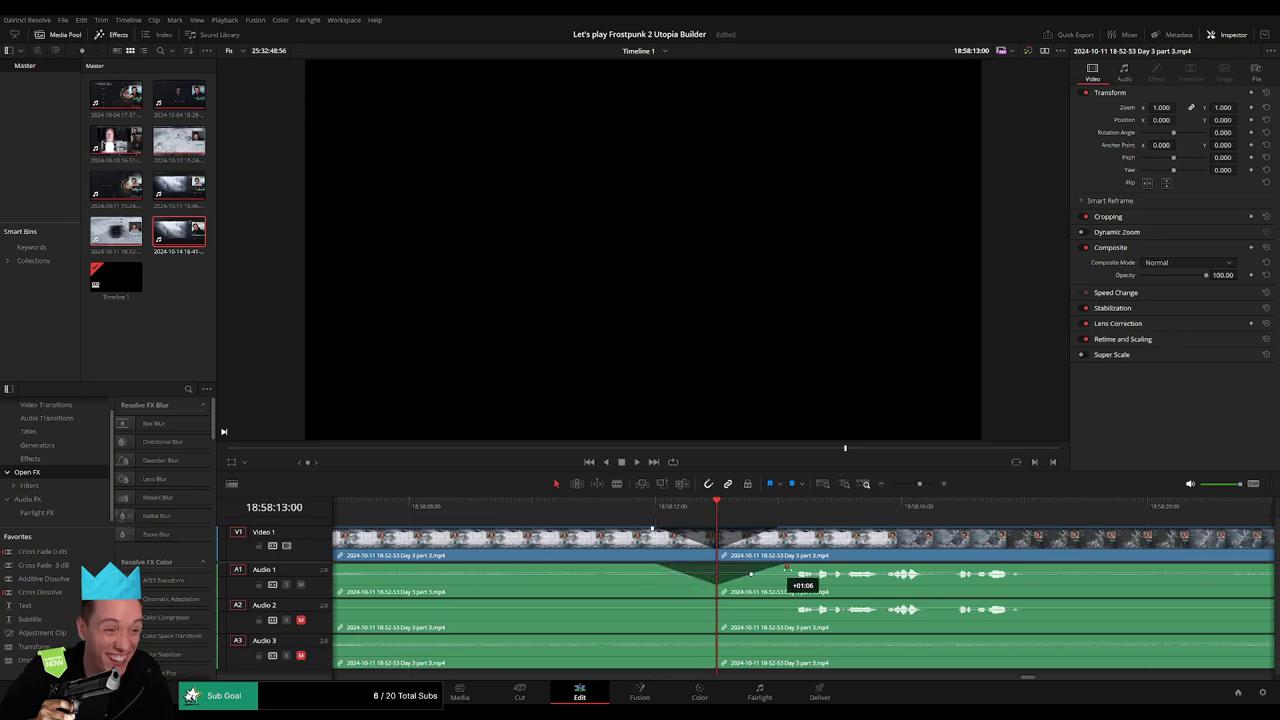
{"action": "left_click_drag", "start_coordinate": [716, 602], "coordinate": [655, 602]}
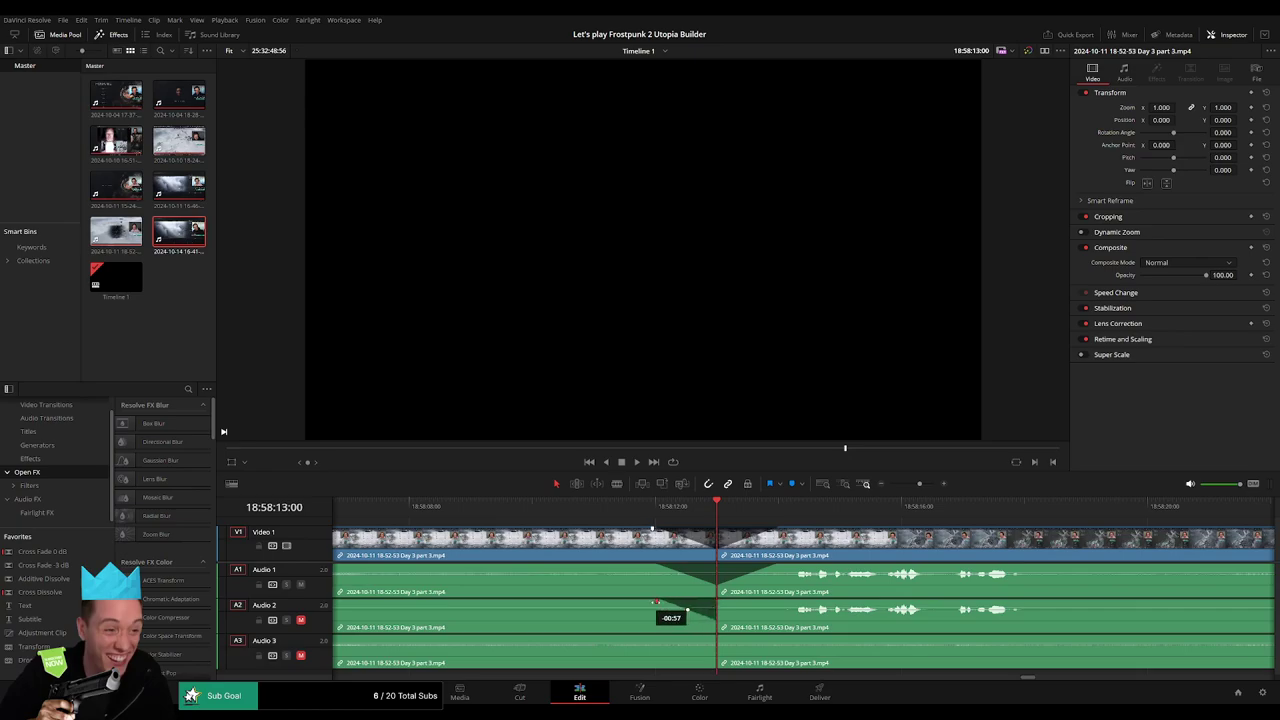
{"action": "left_click_drag", "start_coordinate": [735, 603], "coordinate": [780, 603]}
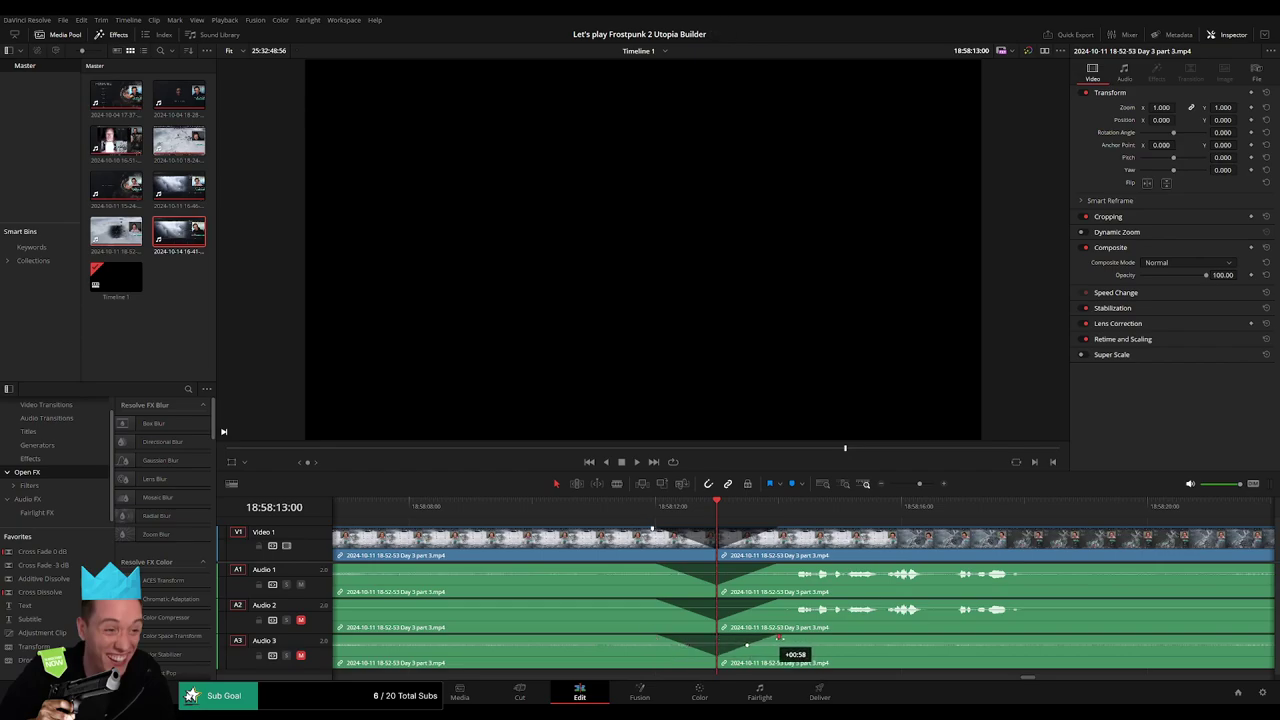
{"action": "left_click_drag", "start_coordinate": [920, 484], "coordinate": [890, 484]}
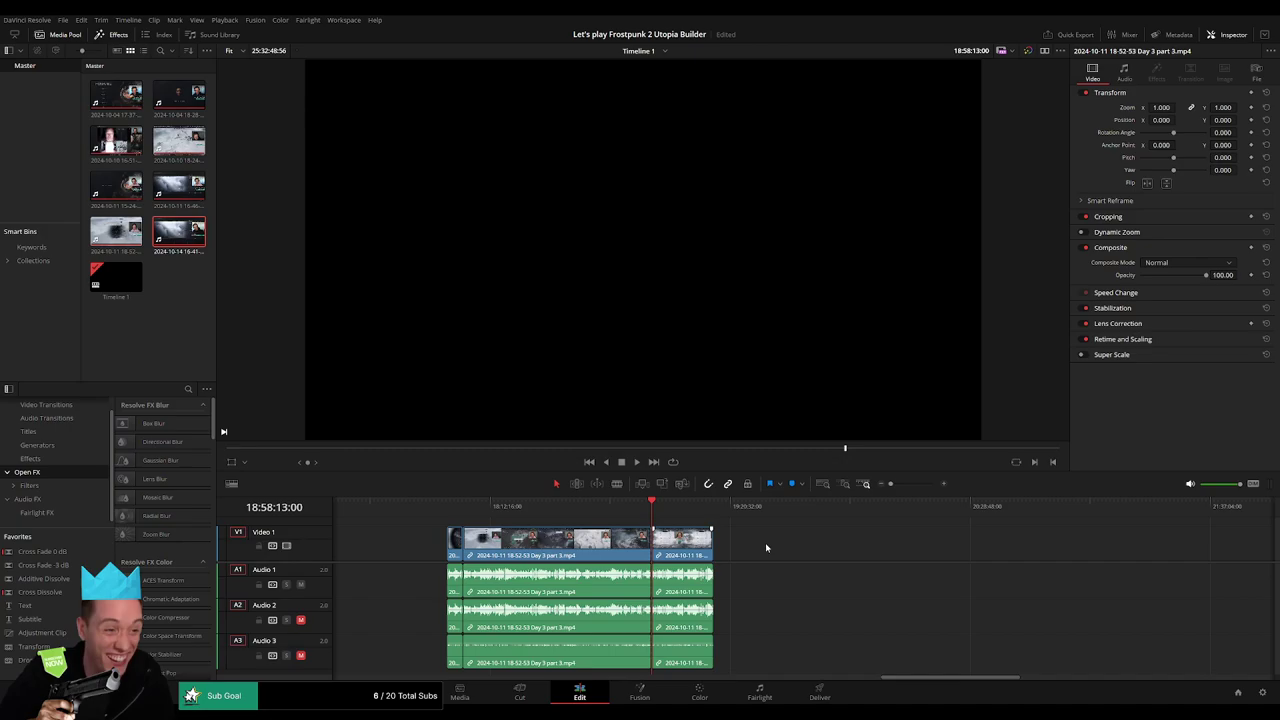
Move the piece after the 18:58:13 cut far right, leaving an empty gap
{"action": "left_click_drag", "start_coordinate": [670, 545], "coordinate": [1041, 545]}
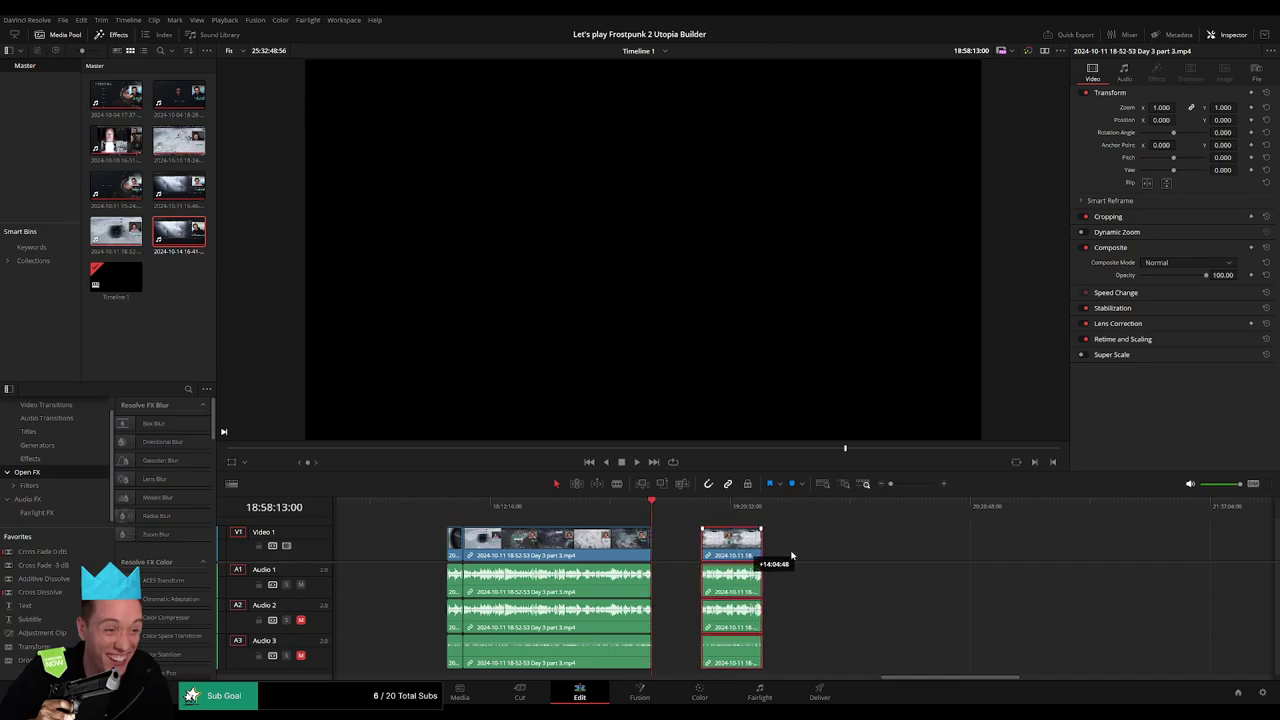
{"action": "left_click", "coordinate": [764, 563]}
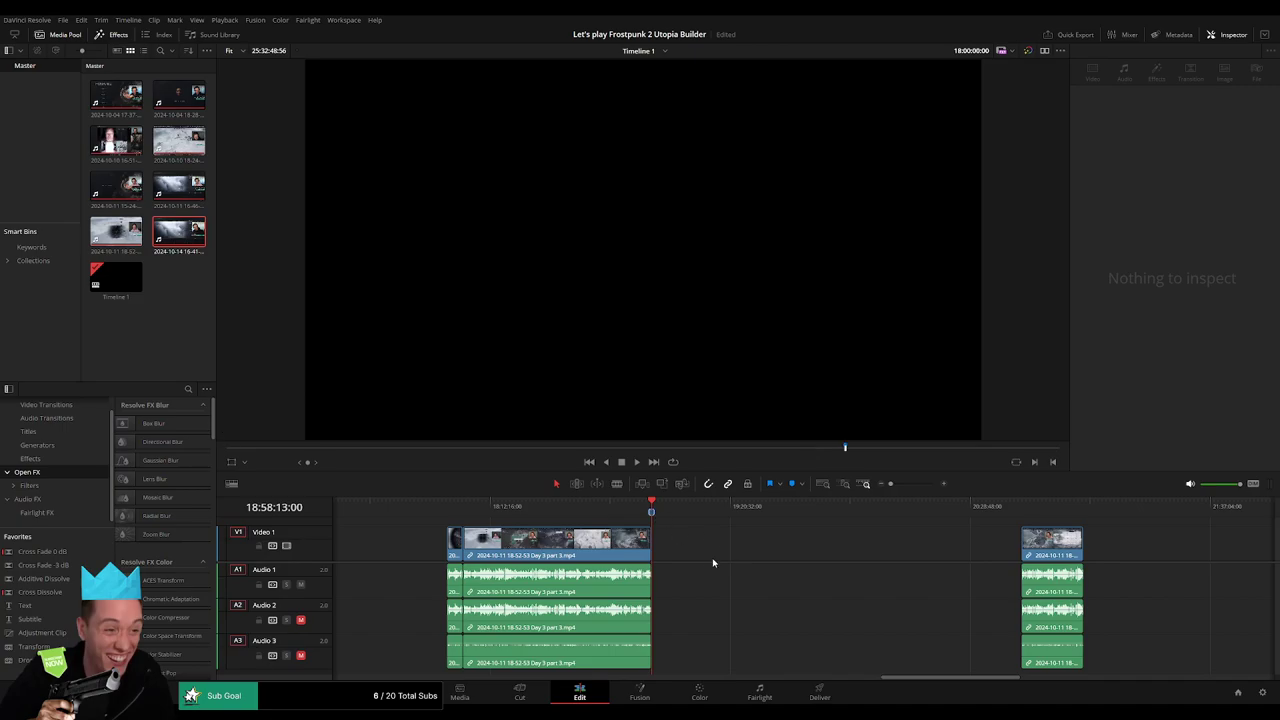
{"action": "key", "text": "Home"}
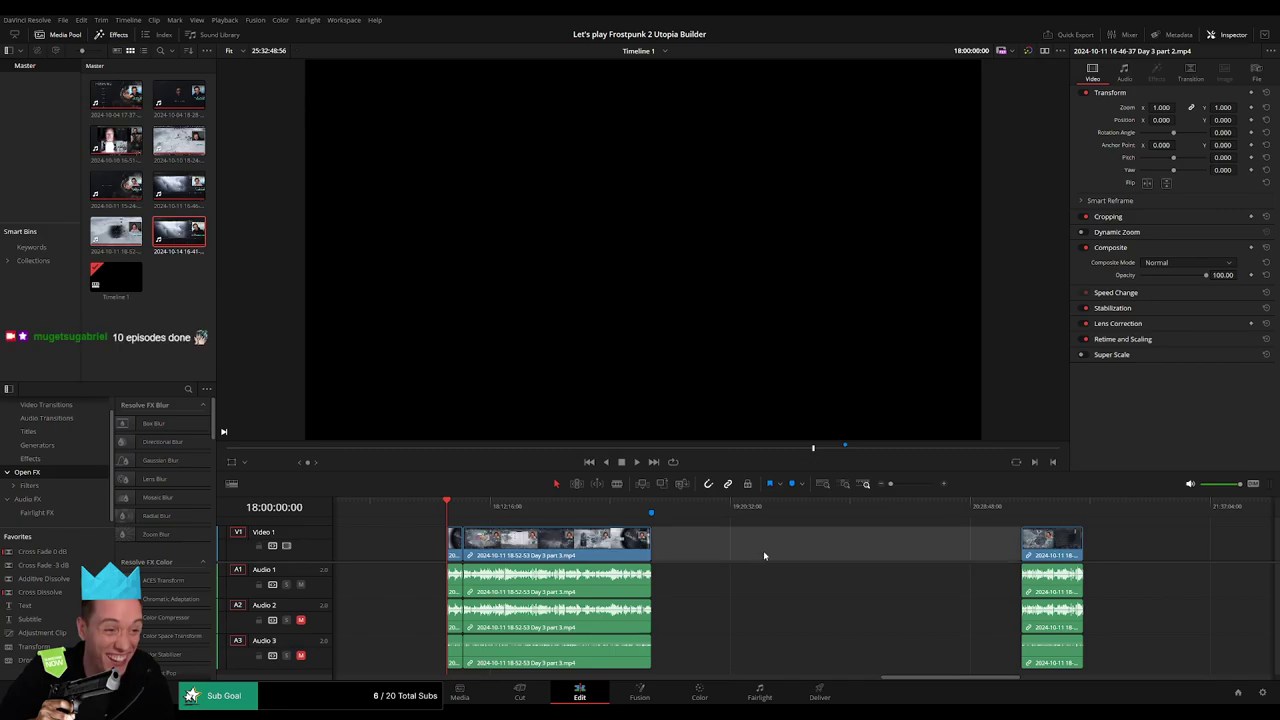
Place the playhead at the 10 episodes marker and move it further along the timeline
{"action": "scroll", "coordinate": [731, 549], "scroll_direction": "right", "scroll_amount": 5}
{"action": "left_click", "coordinate": [512, 507]}
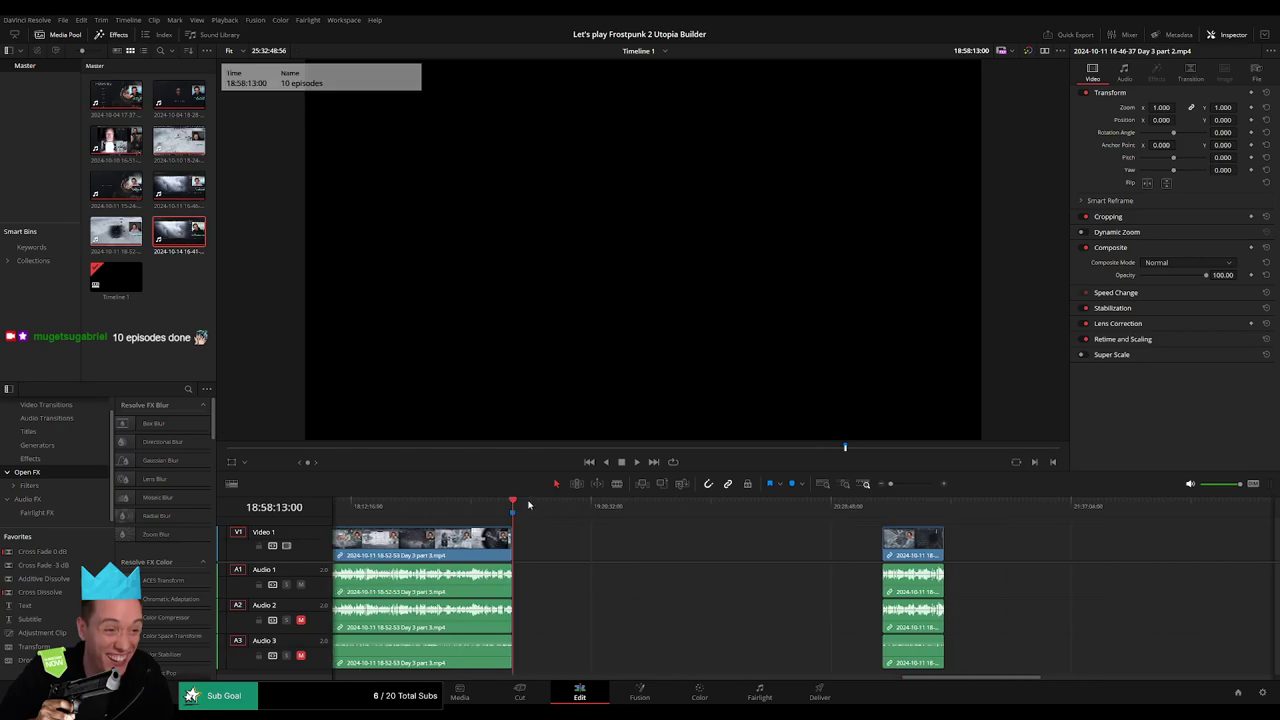
{"action": "left_click_drag", "start_coordinate": [529, 505], "coordinate": [656, 517]}
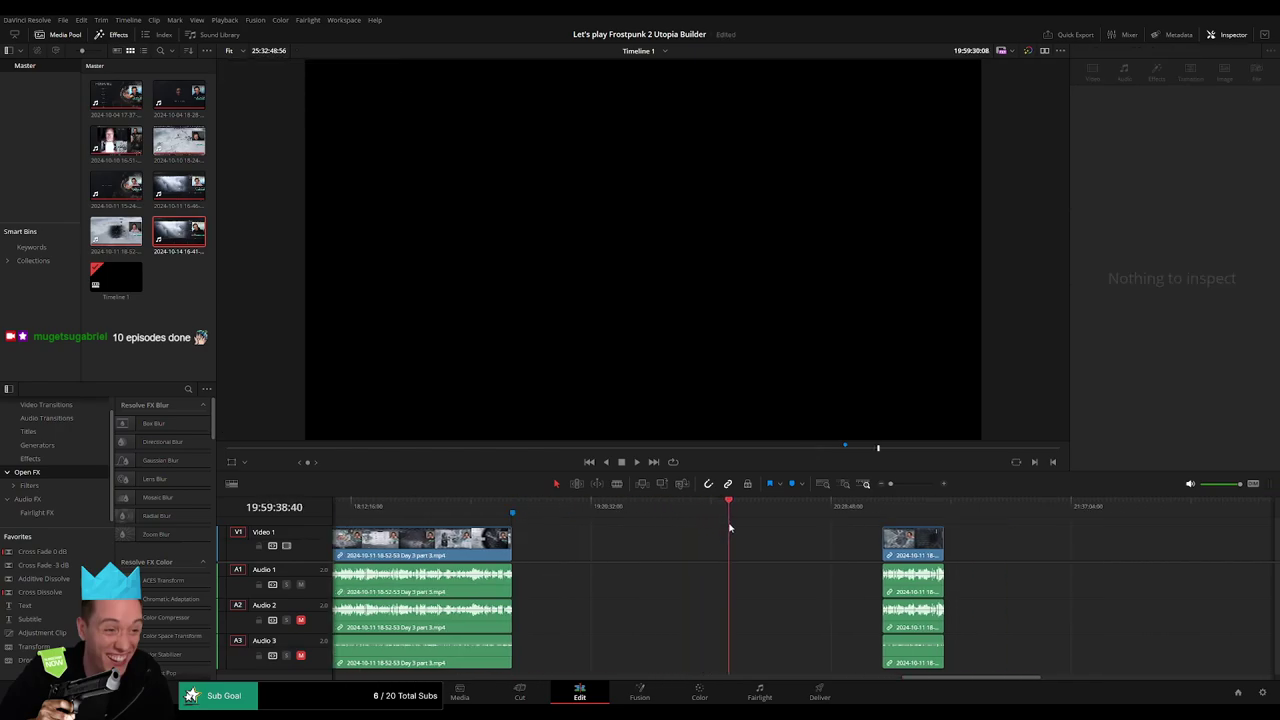
{"action": "scroll", "coordinate": [781, 541], "scroll_direction": "up", "scroll_amount": 3}
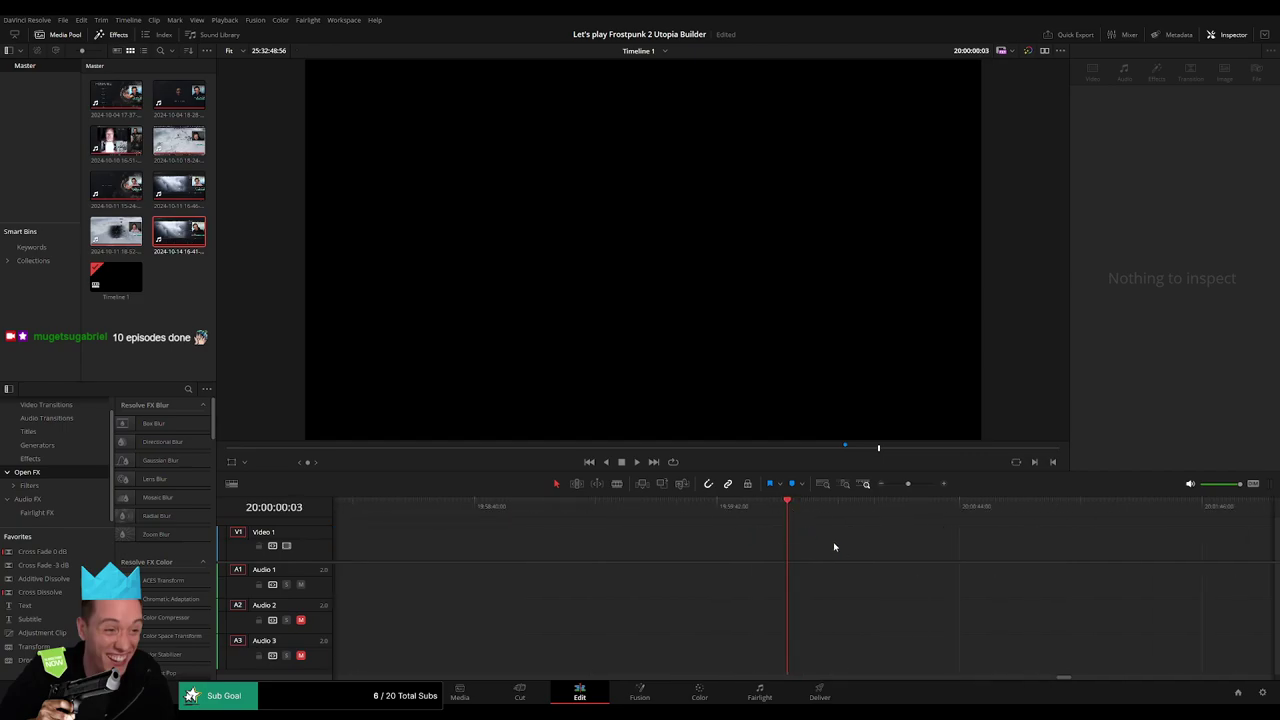
{"action": "left_click", "coordinate": [880, 486]}
Slide the trailing piece to the playhead and delete the gap before the Day 4 clip
{"action": "left_click_drag", "start_coordinate": [996, 549], "coordinate": [842, 549]}
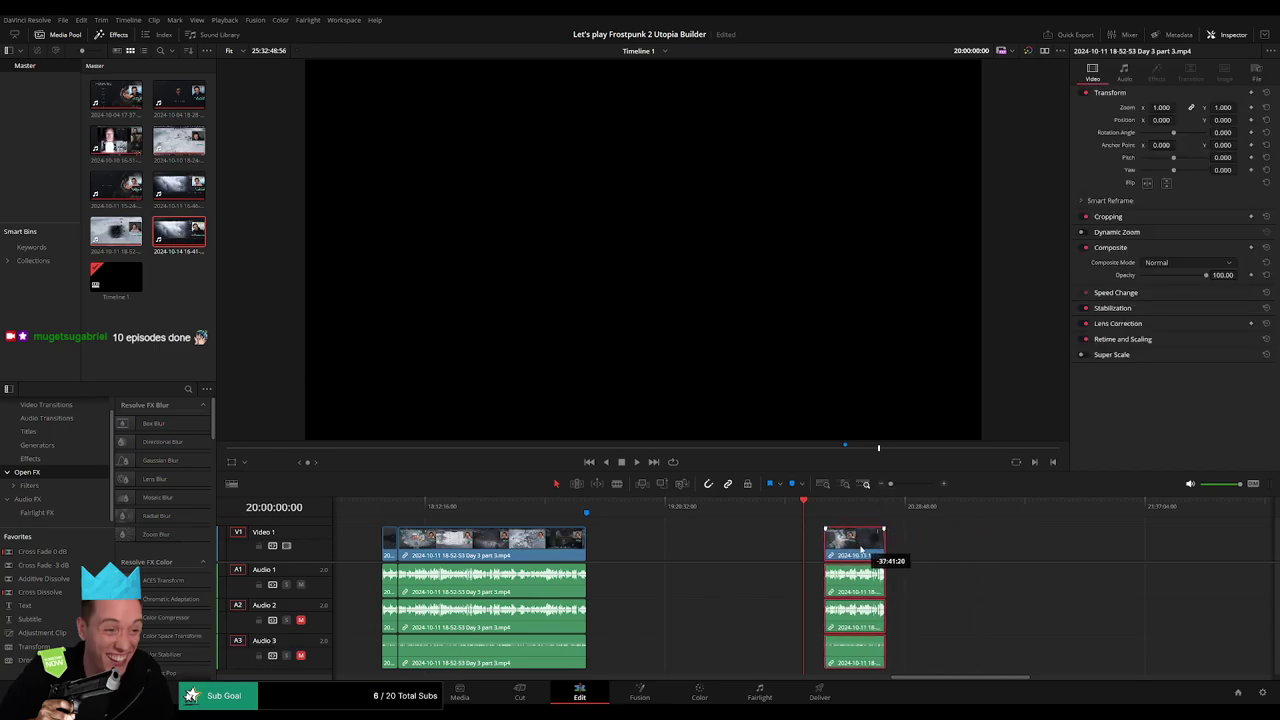
{"action": "scroll", "coordinate": [963, 540], "scroll_direction": "right", "scroll_amount": 5}
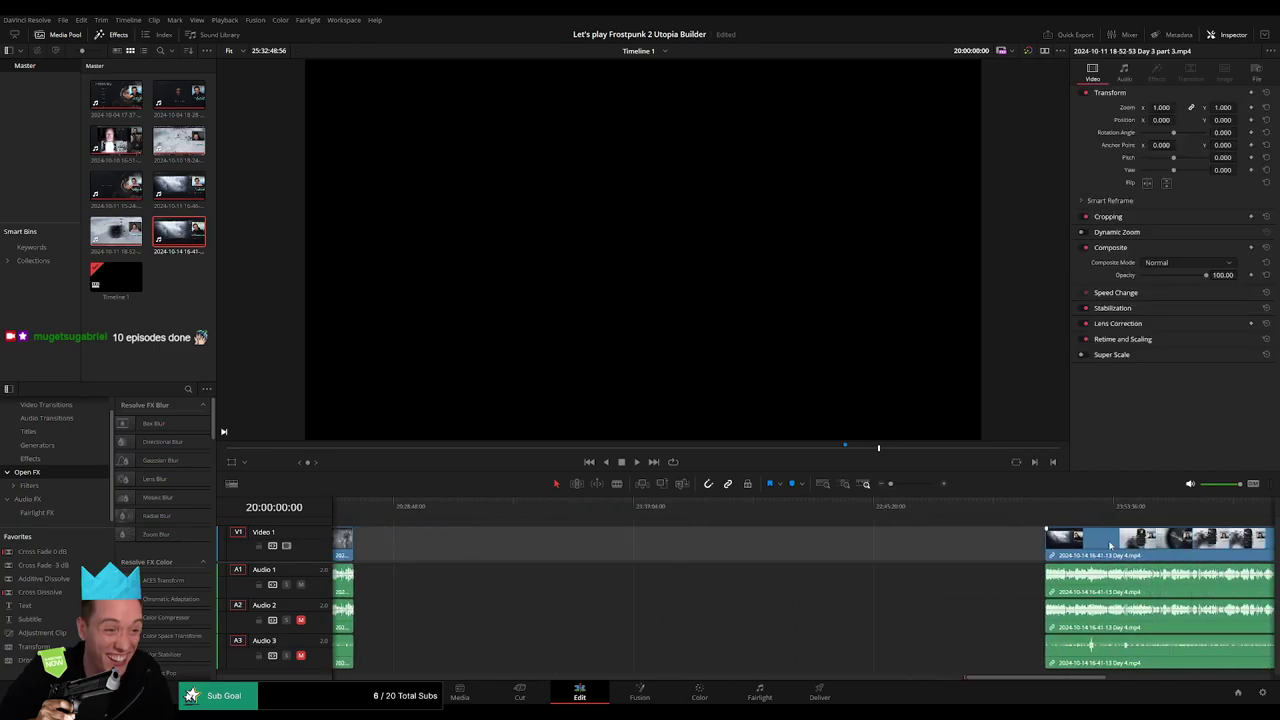
{"action": "left_click", "coordinate": [814, 549]}
{"action": "key", "text": "BackSpace"}
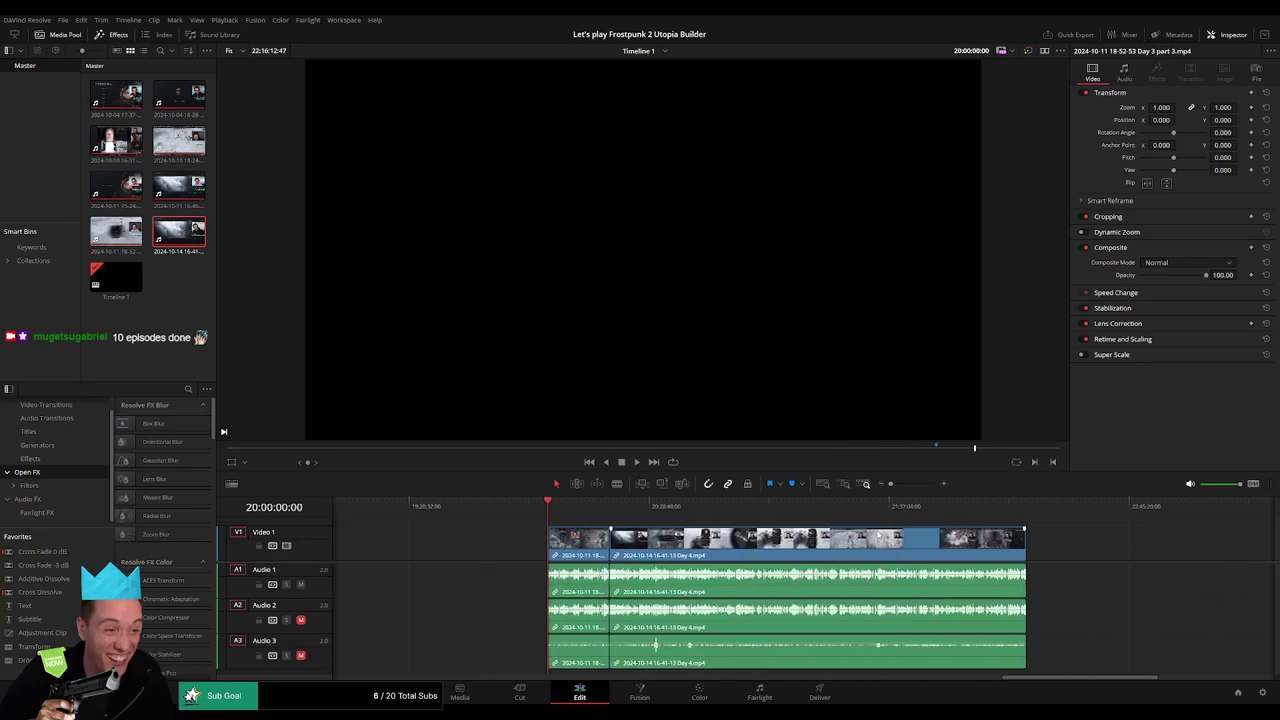
Play back the joined footage around 20:13:44–20:17:20 to review the edit
{"action": "left_click", "coordinate": [610, 508]}
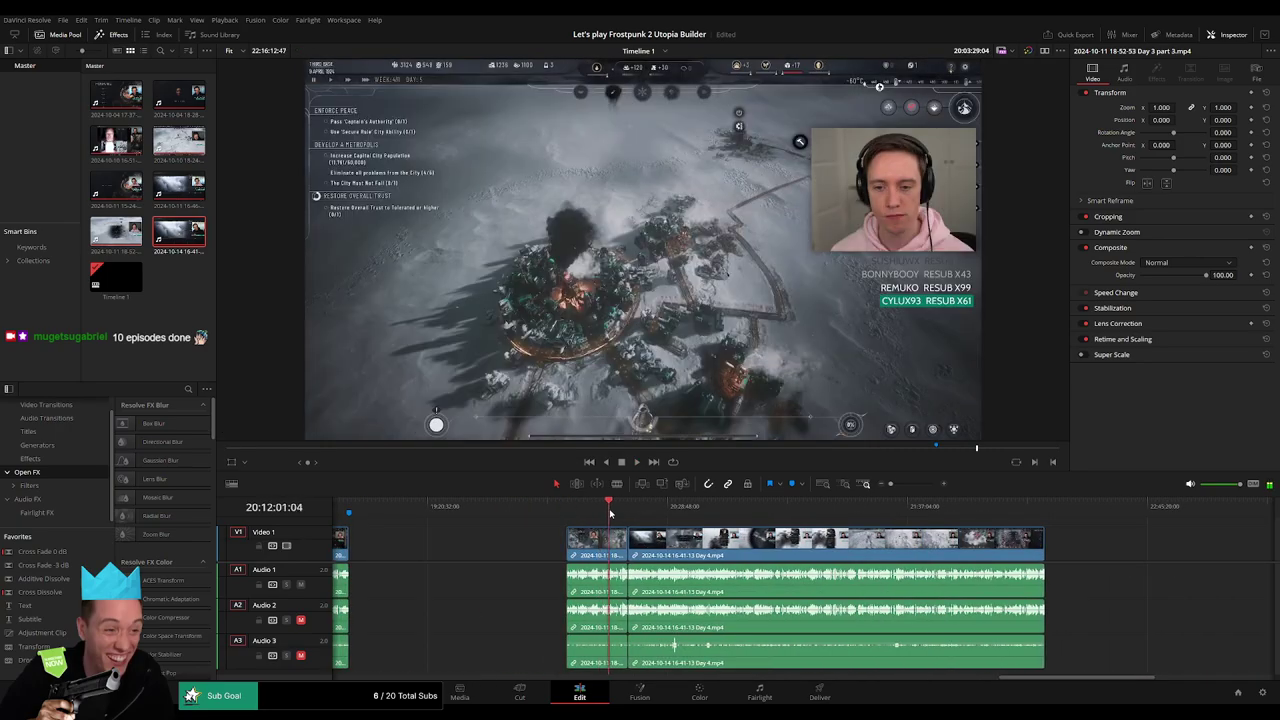
{"action": "left_click", "coordinate": [618, 508]}
{"action": "key", "text": "space"}
{"action": "scroll", "coordinate": [924, 520], "scroll_direction": "up", "scroll_amount": 5}
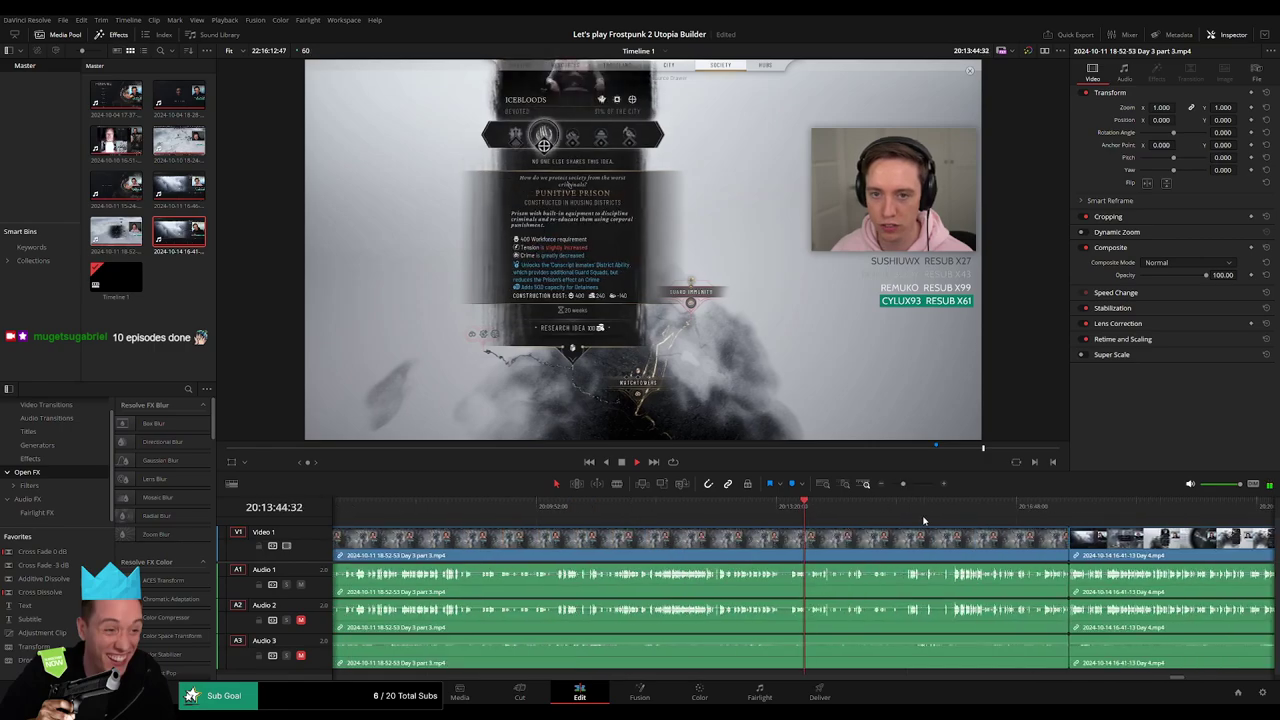
{"action": "left_click", "coordinate": [1054, 507]}
{"action": "scroll", "coordinate": [579, 516], "scroll_direction": "up", "scroll_amount": 4}
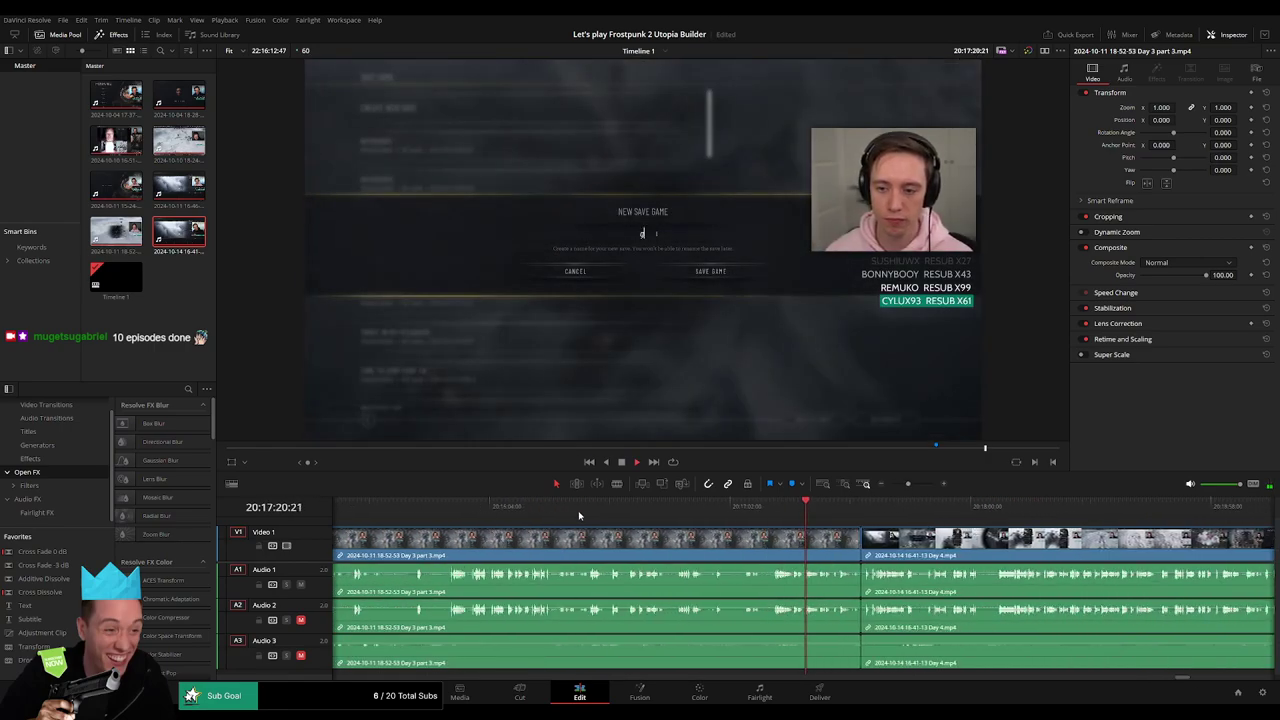
{"action": "left_click", "coordinate": [458, 517]}
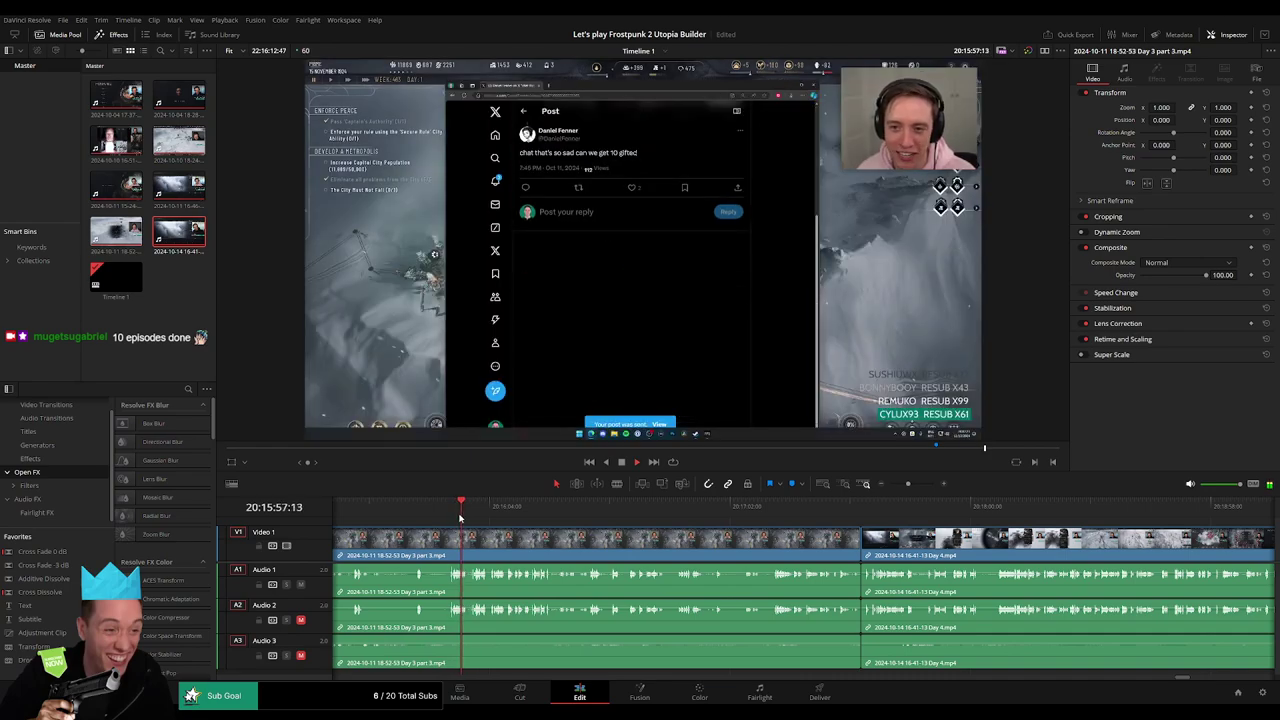
{"action": "left_click", "coordinate": [414, 510]}
{"action": "scroll", "coordinate": [590, 527], "scroll_direction": "left", "scroll_amount": 4}
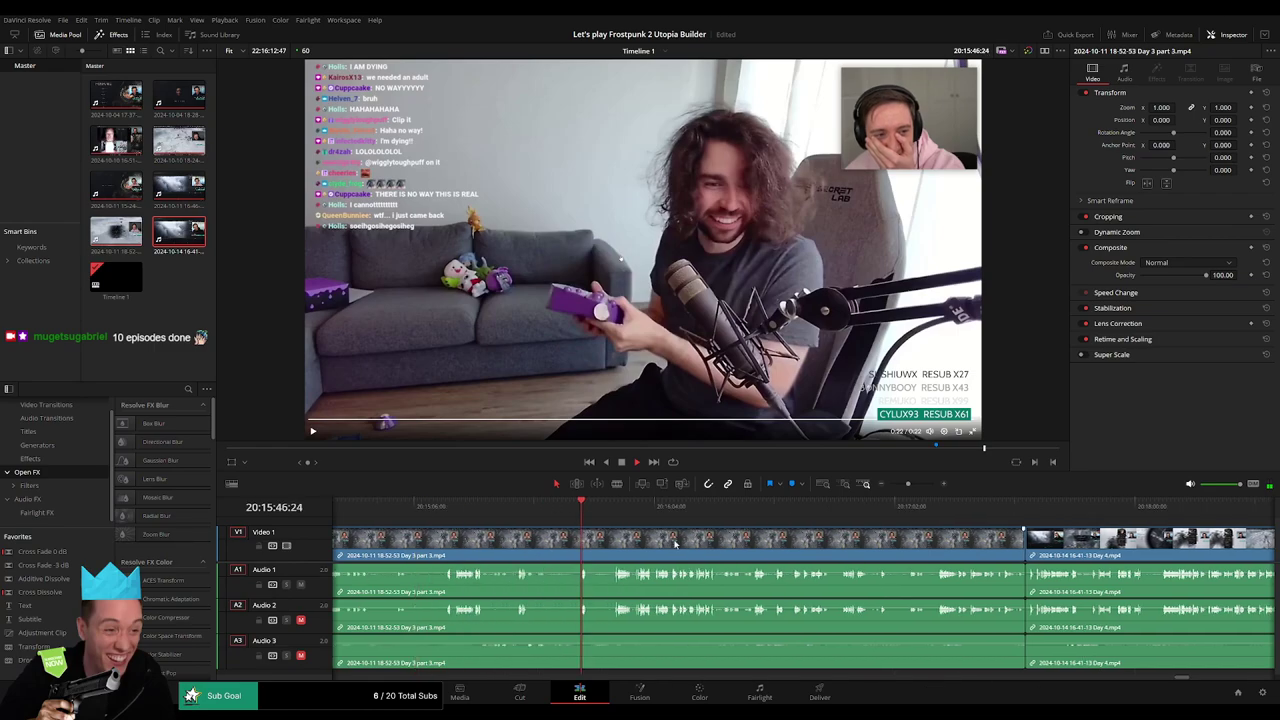
{"action": "left_click", "coordinate": [576, 510]}
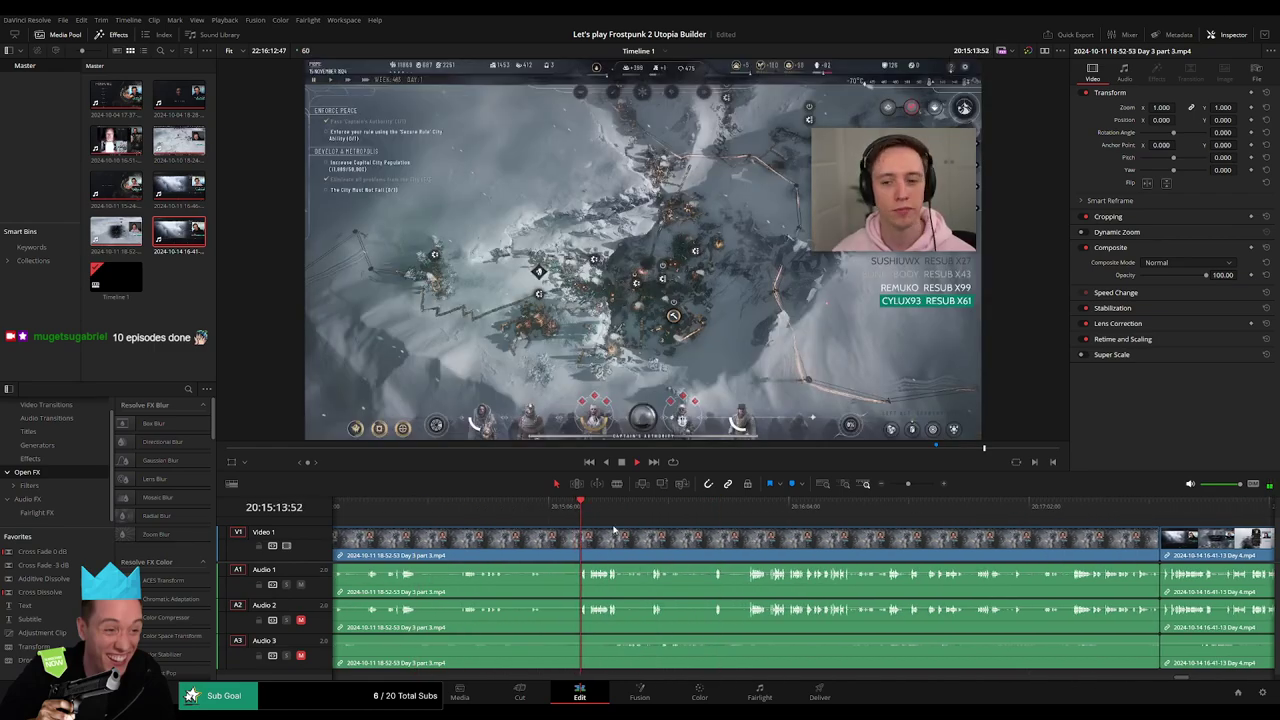
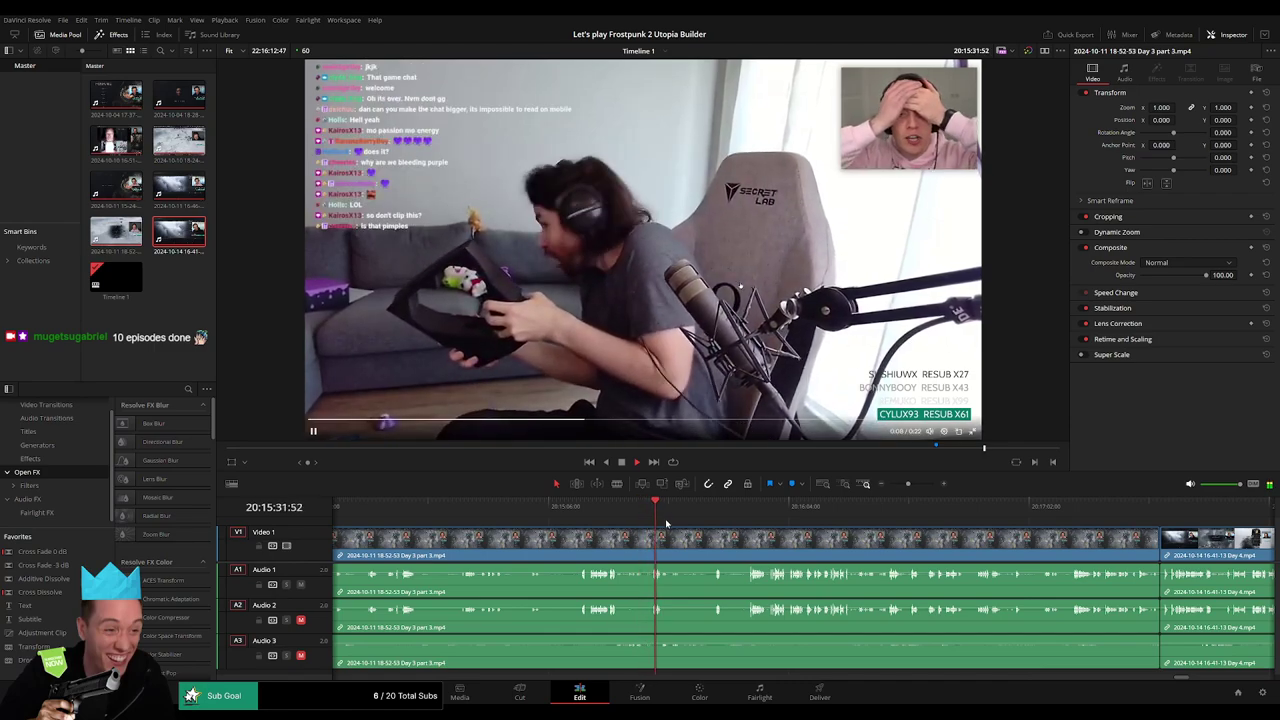
Zoom and scrub forward through the stream footage toward the end of Day 3 part 3
{"action": "scroll", "coordinate": [690, 527], "scroll_direction": "up", "scroll_amount": 2}
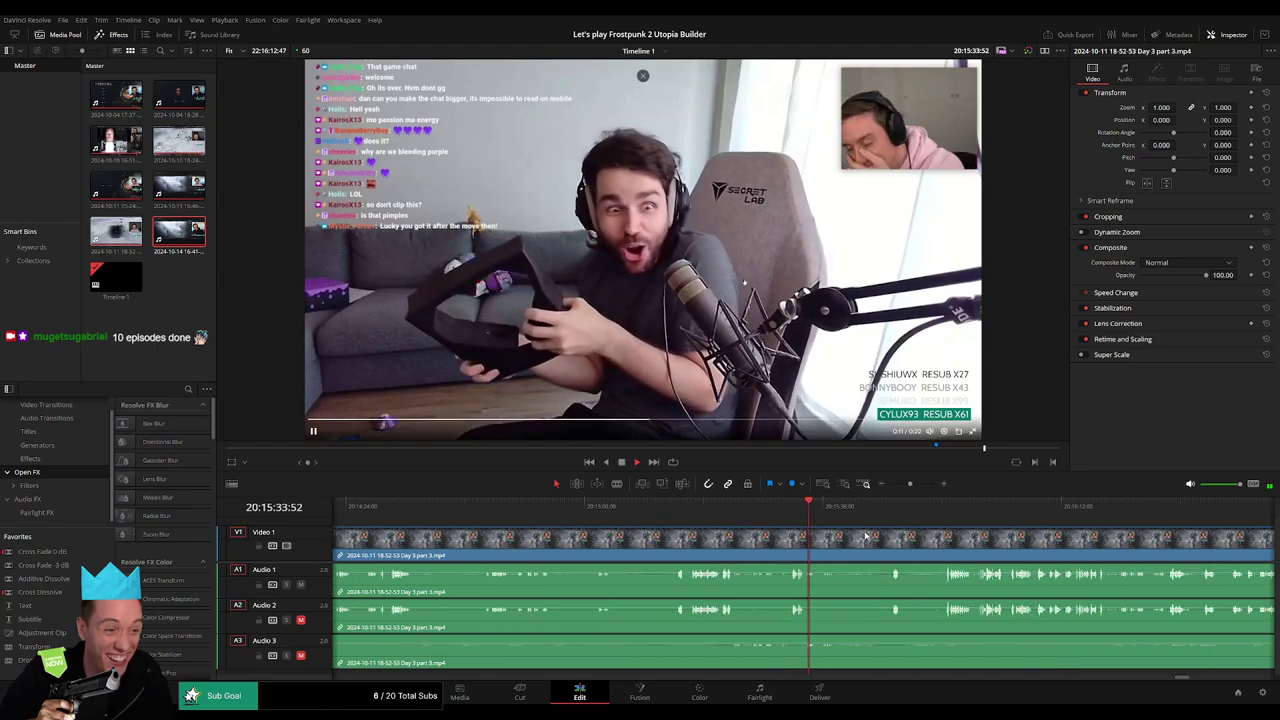
{"action": "scroll", "coordinate": [718, 532], "scroll_direction": "down", "scroll_amount": 1}
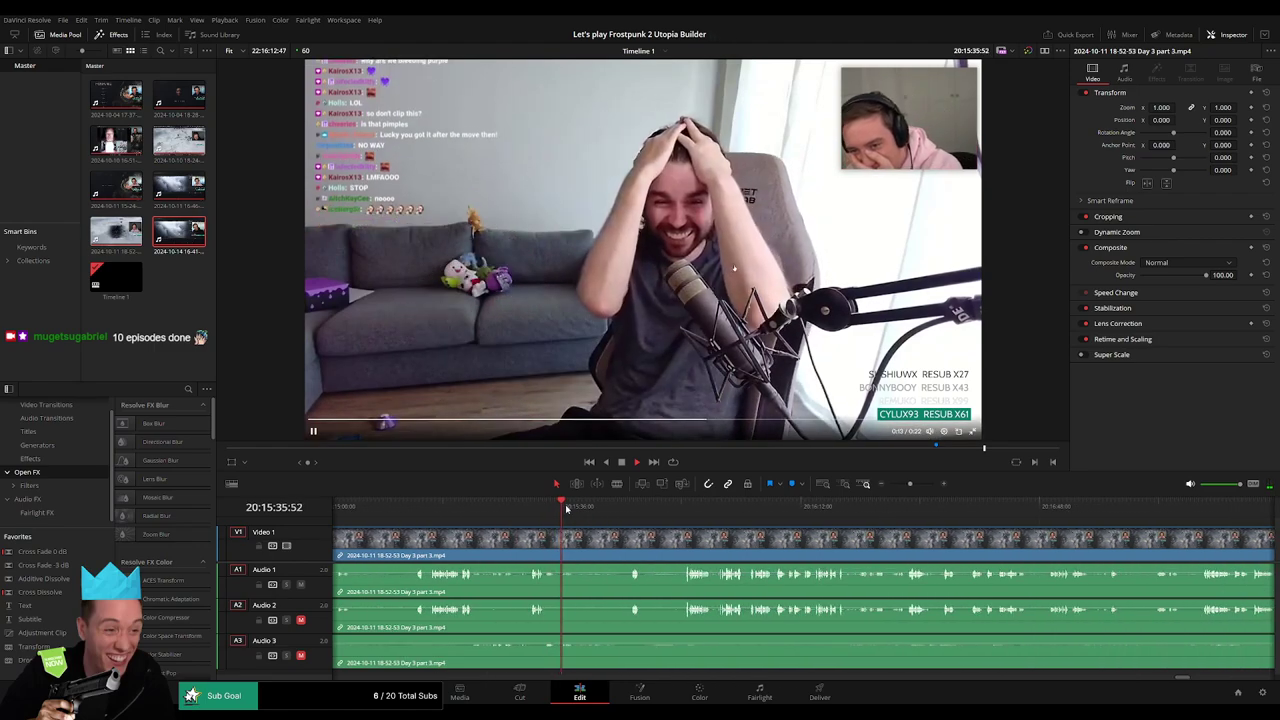
{"action": "left_click", "coordinate": [612, 510]}
{"action": "left_click_drag", "start_coordinate": [612, 510], "coordinate": [631, 511]}
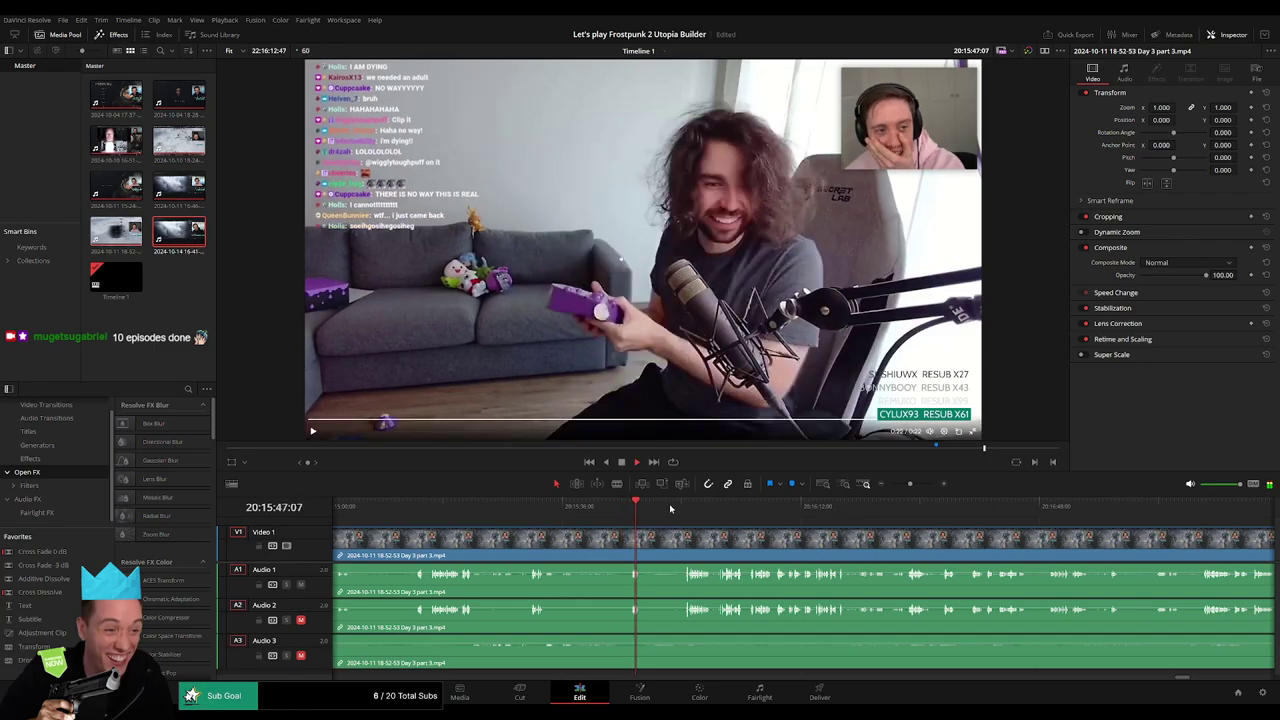
{"action": "scroll", "coordinate": [670, 525], "scroll_direction": "right", "scroll_amount": 3}
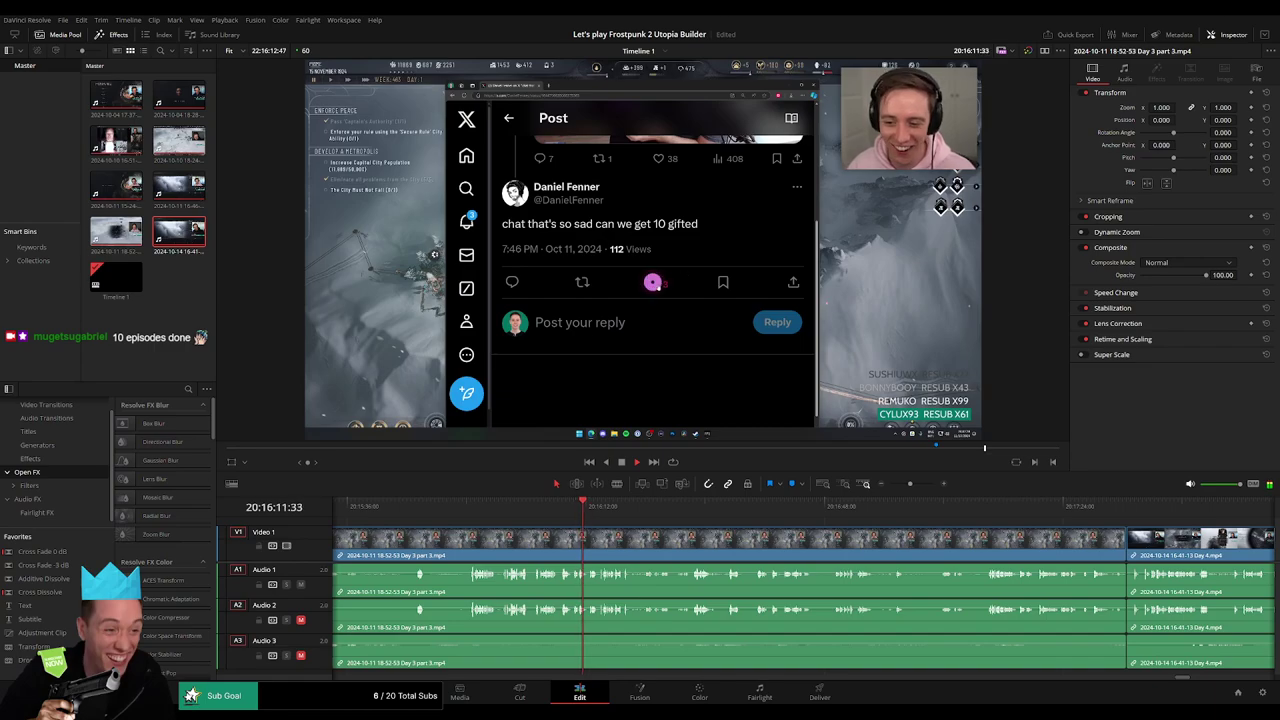
{"action": "scroll", "coordinate": [683, 540], "scroll_direction": "right", "scroll_amount": 3}
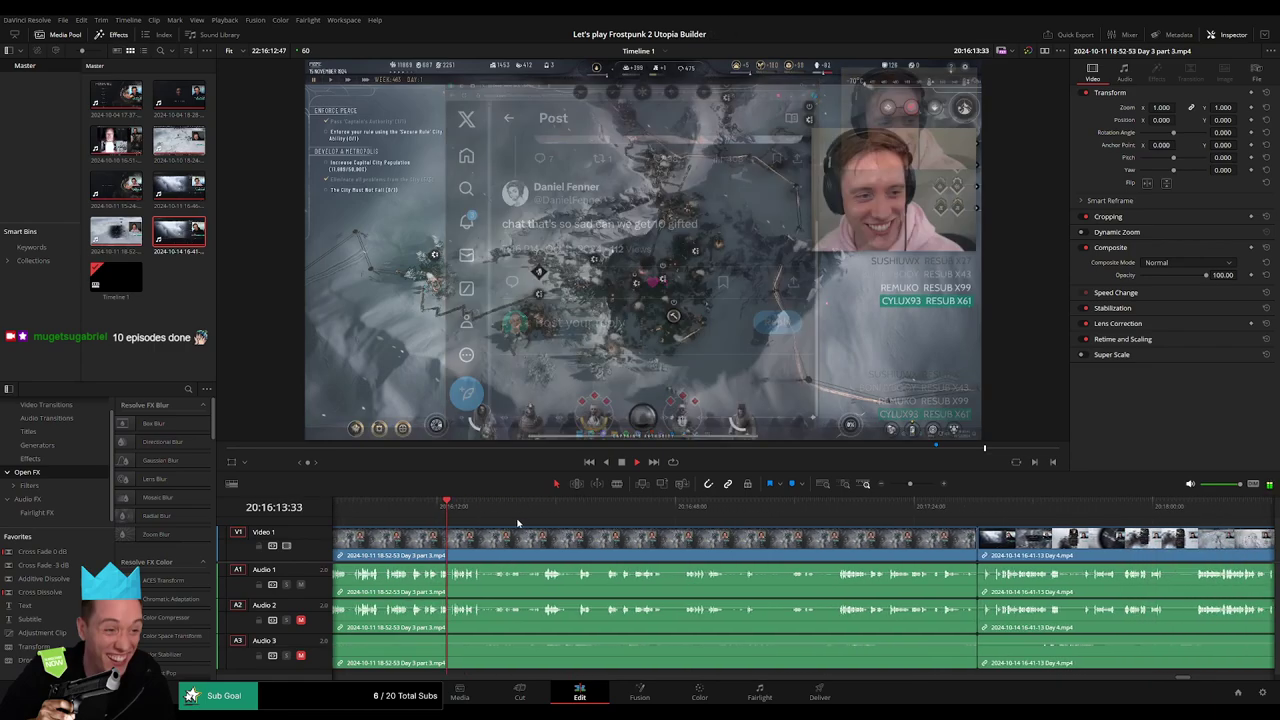
Park the playhead at the edit point between the Day 3 part 3 and Day 4 clips
{"action": "left_click", "coordinate": [957, 533]}
{"action": "left_click", "coordinate": [872, 523]}
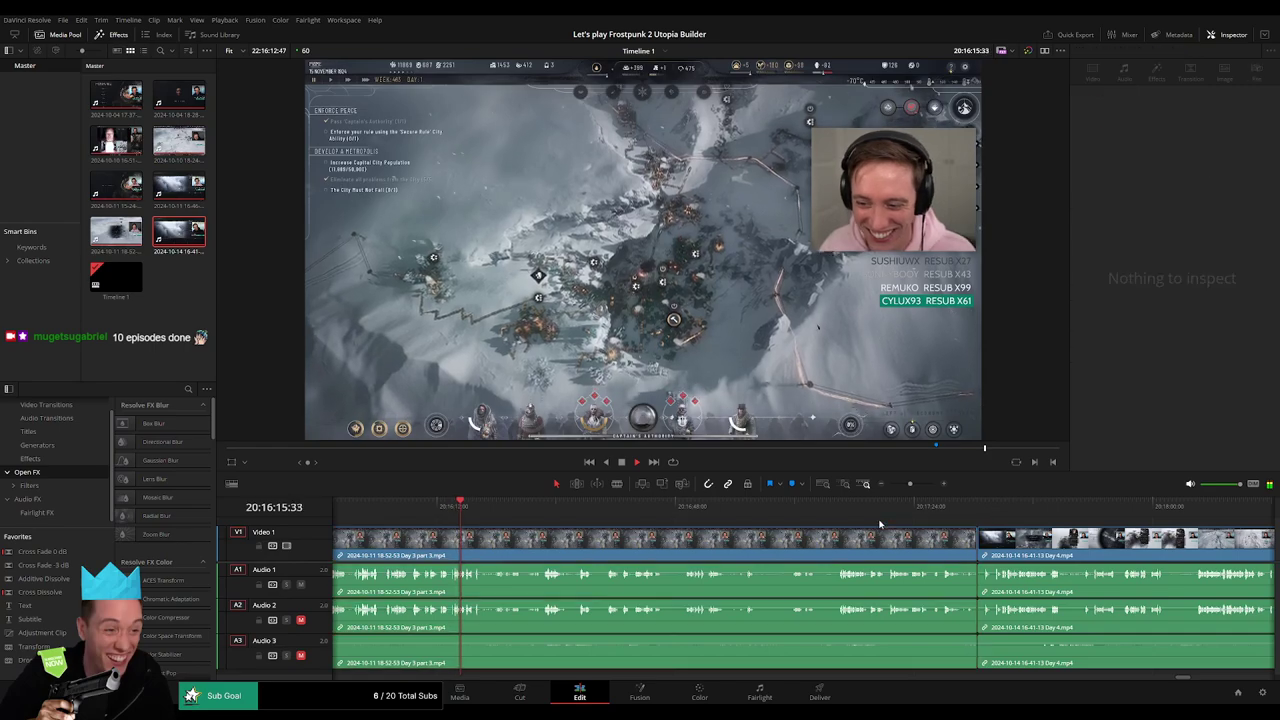
{"action": "left_click", "coordinate": [907, 506]}
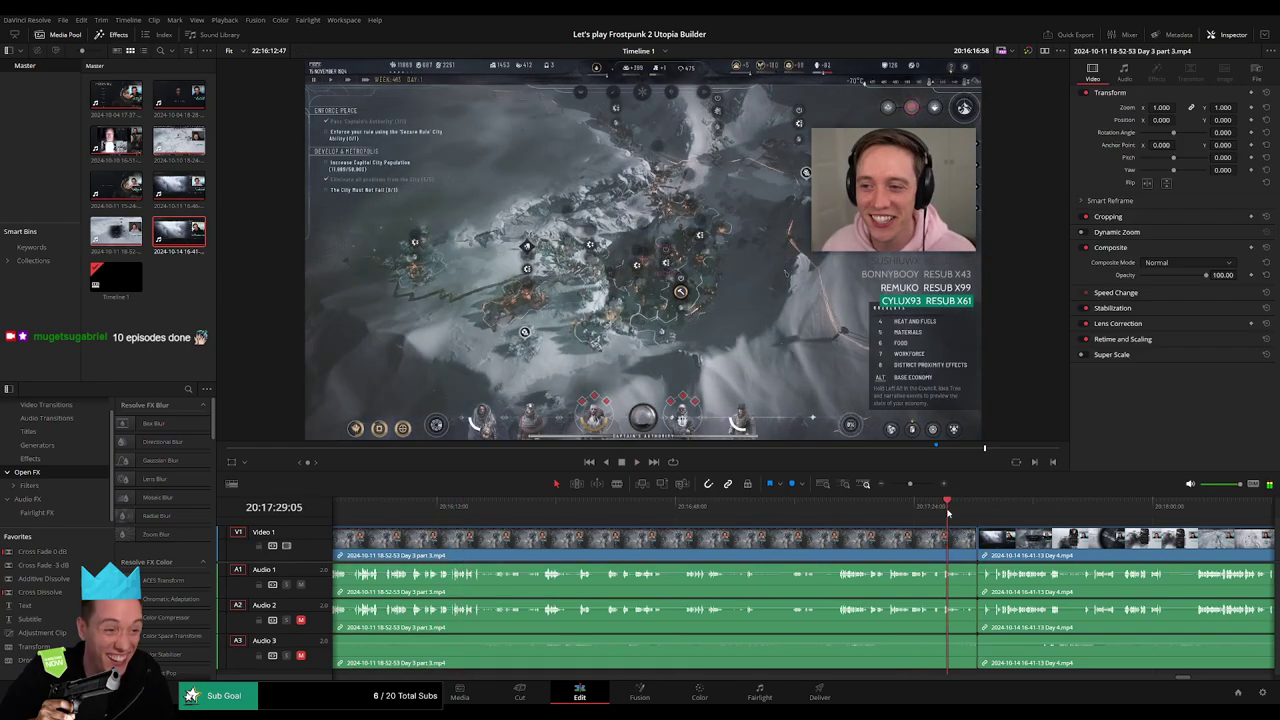
{"action": "scroll", "coordinate": [948, 512], "scroll_direction": "up", "scroll_amount": 2}
{"action": "left_click", "coordinate": [1006, 506]}
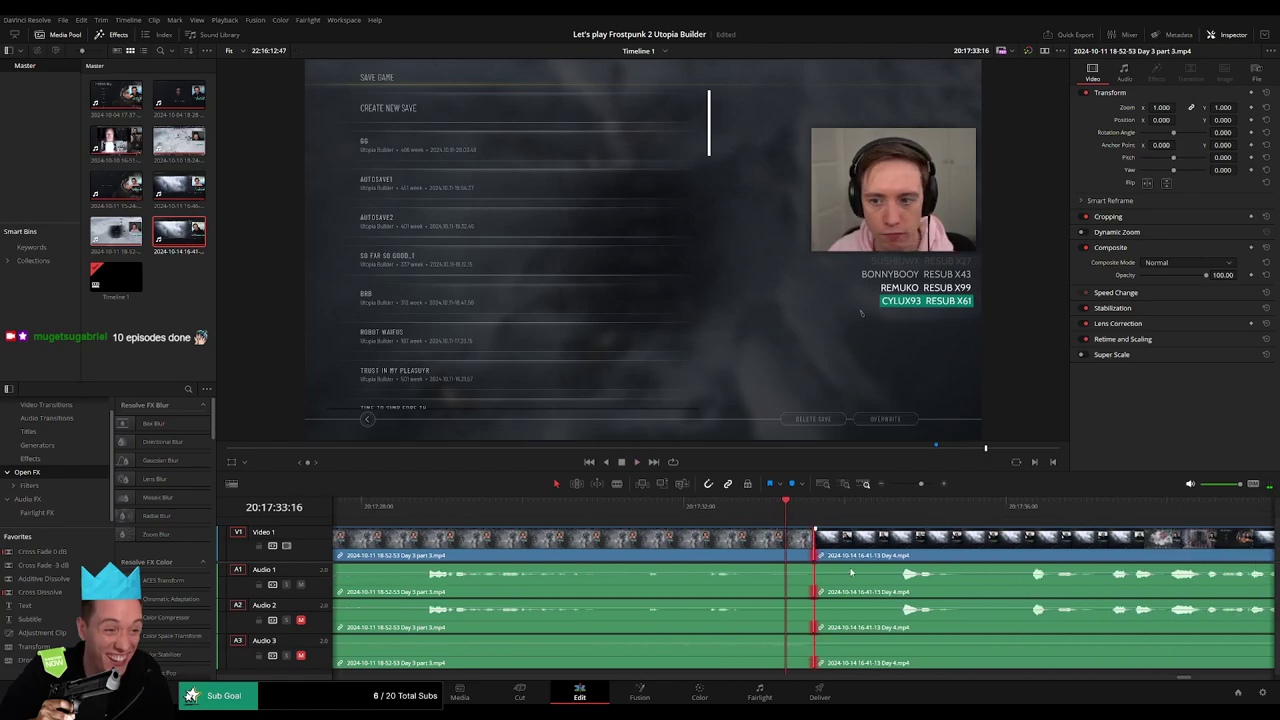
Add the default cross-dissolve at the Day 3 part 3 / Day 4 cut and preview it
{"action": "key", "text": "ctrl+t"}
{"action": "key", "text": "space"}
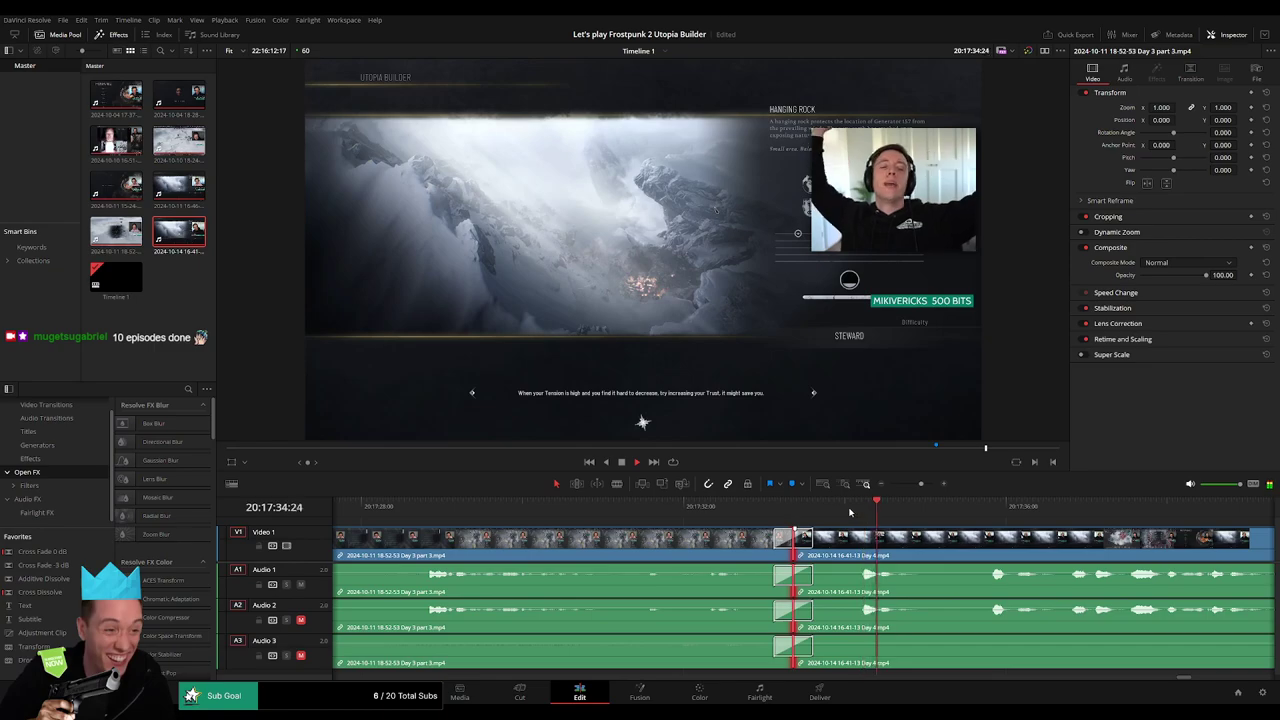
{"action": "scroll", "coordinate": [852, 538], "scroll_direction": "down", "scroll_amount": 3}
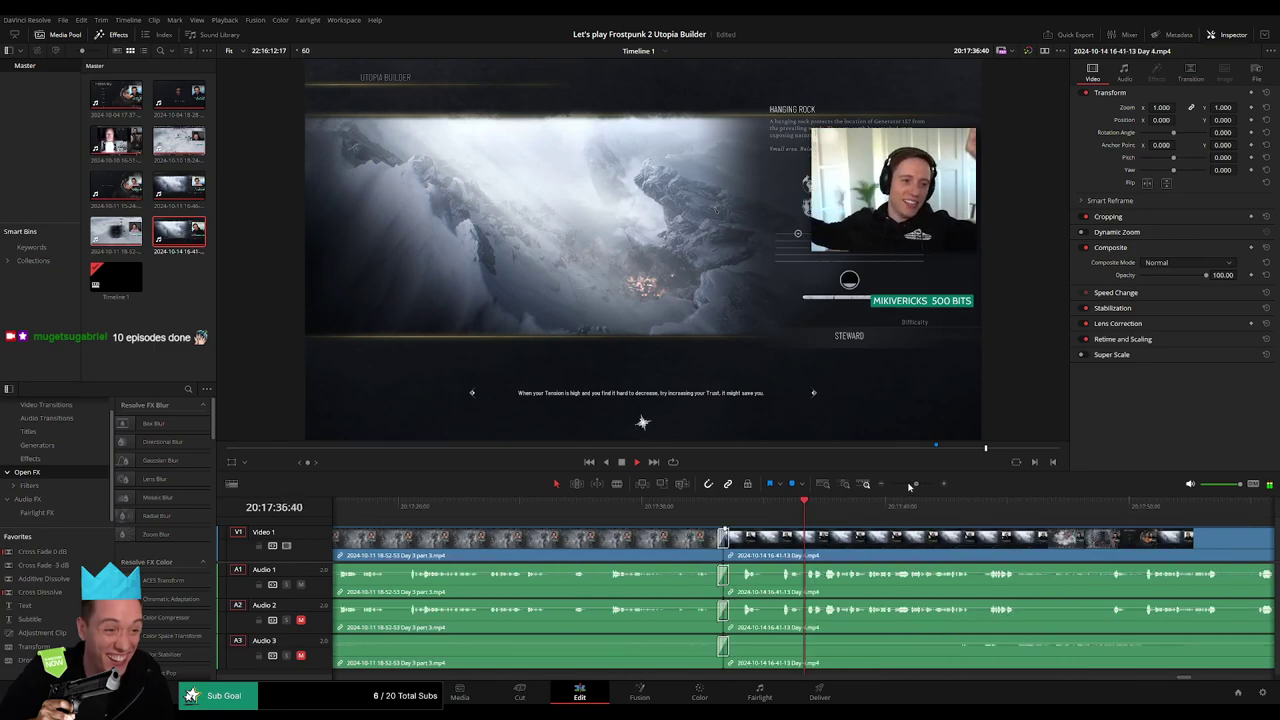
{"action": "scroll", "coordinate": [631, 518], "scroll_direction": "right", "scroll_amount": 3}
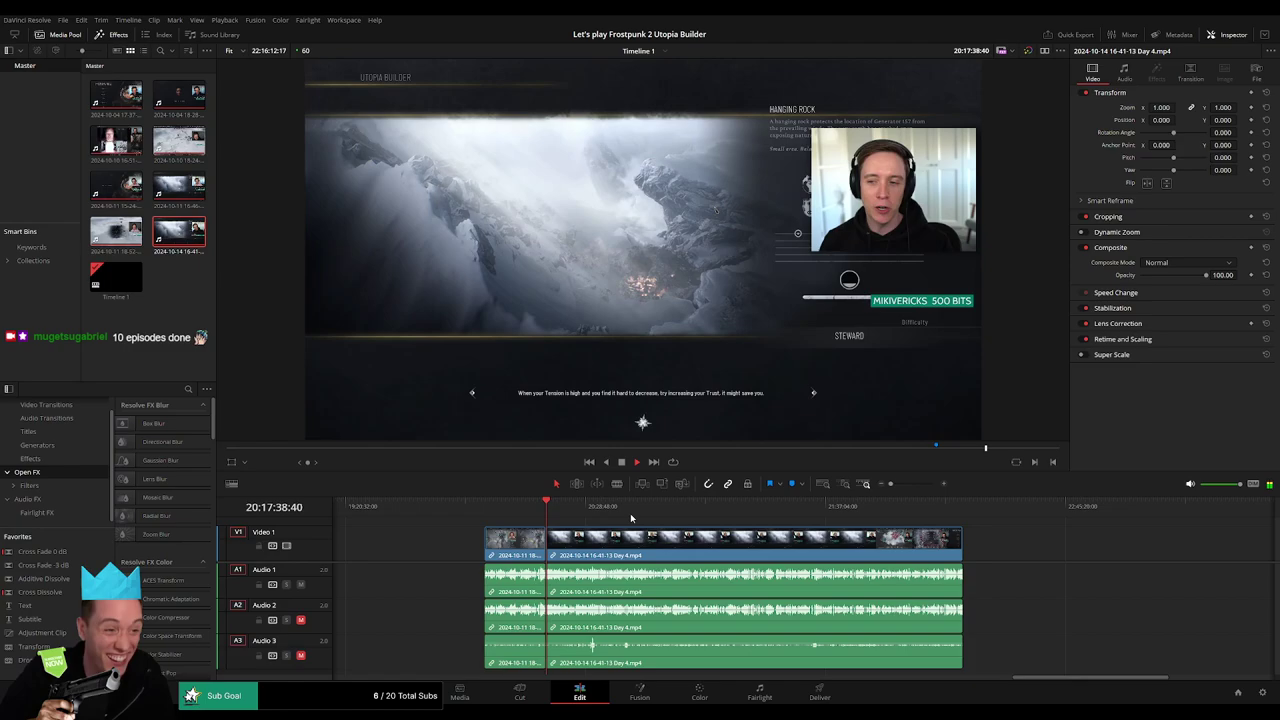
{"action": "left_click_drag", "start_coordinate": [555, 513], "coordinate": [692, 516]}
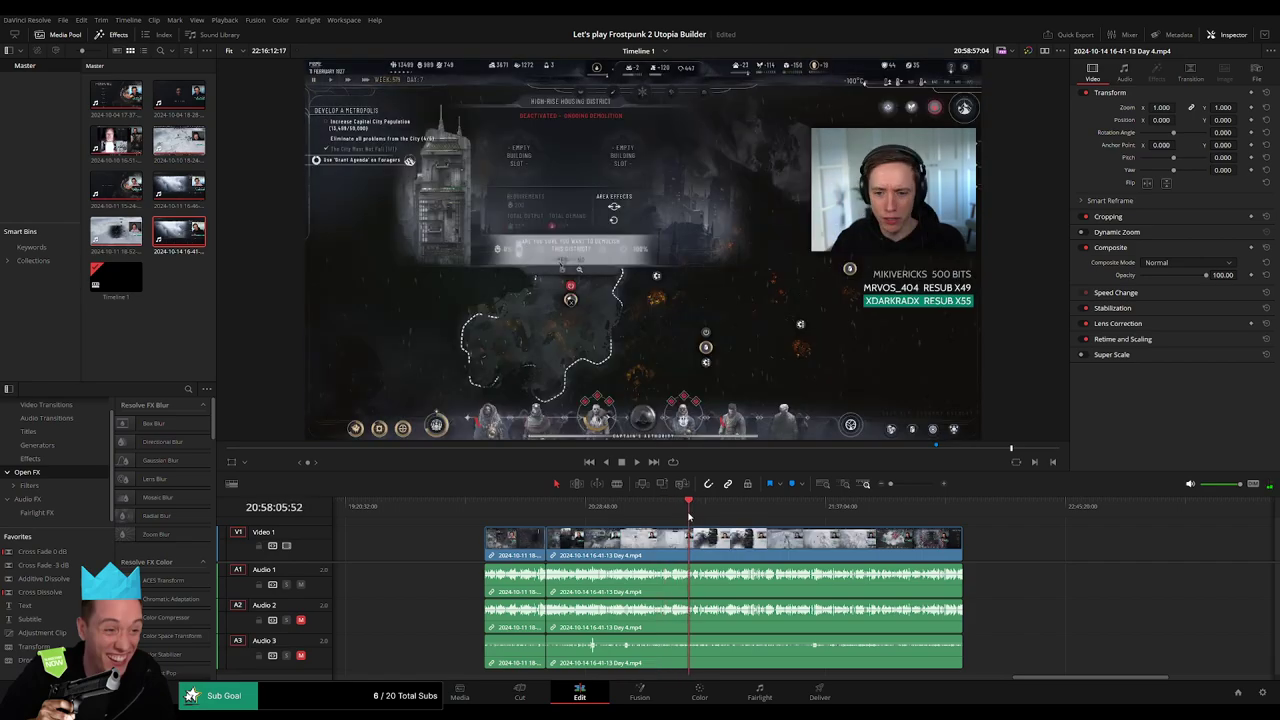
Scrub and jump through the Day 4 footage to find the next cut point
{"action": "left_click_drag", "start_coordinate": [692, 516], "coordinate": [688, 516]}
{"action": "scroll", "coordinate": [810, 540], "scroll_direction": "up", "scroll_amount": 5}
{"action": "scroll", "coordinate": [810, 540], "scroll_direction": "up", "scroll_amount": 3}
{"action": "left_click", "coordinate": [1012, 540]}
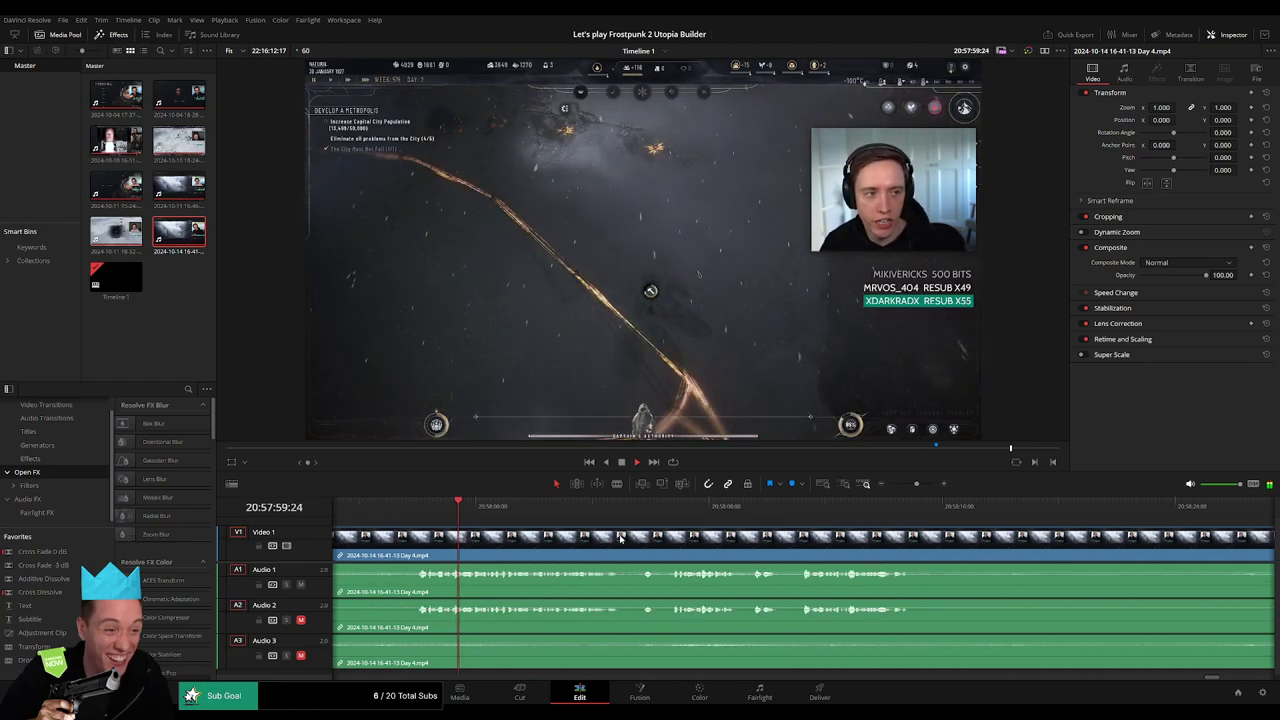
{"action": "left_click", "coordinate": [677, 505]}
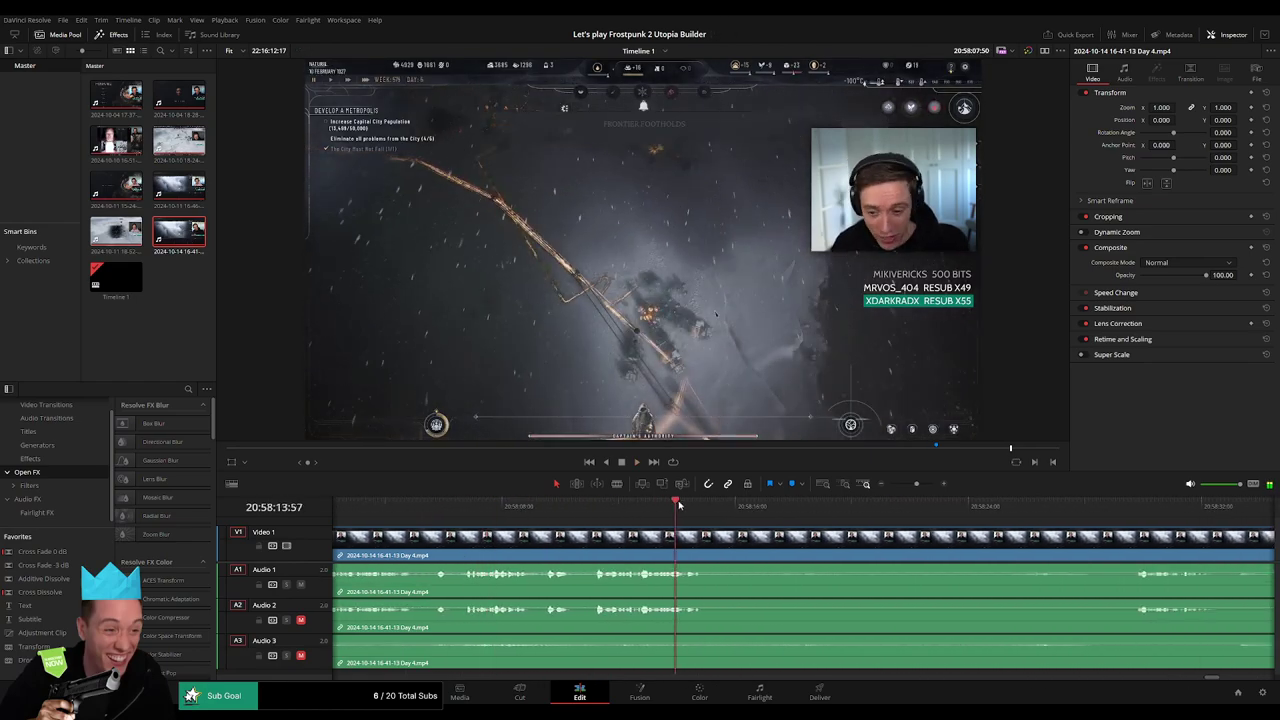
{"action": "left_click", "coordinate": [957, 506]}
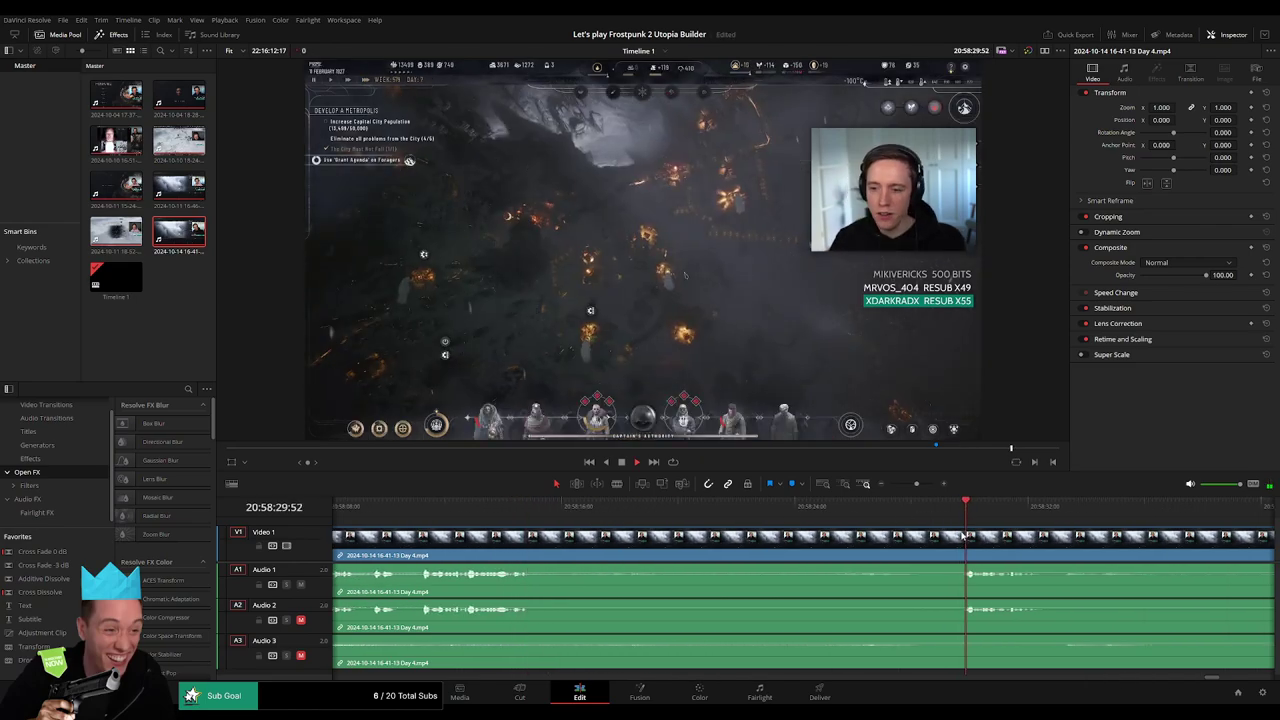
{"action": "left_click", "coordinate": [1142, 513]}
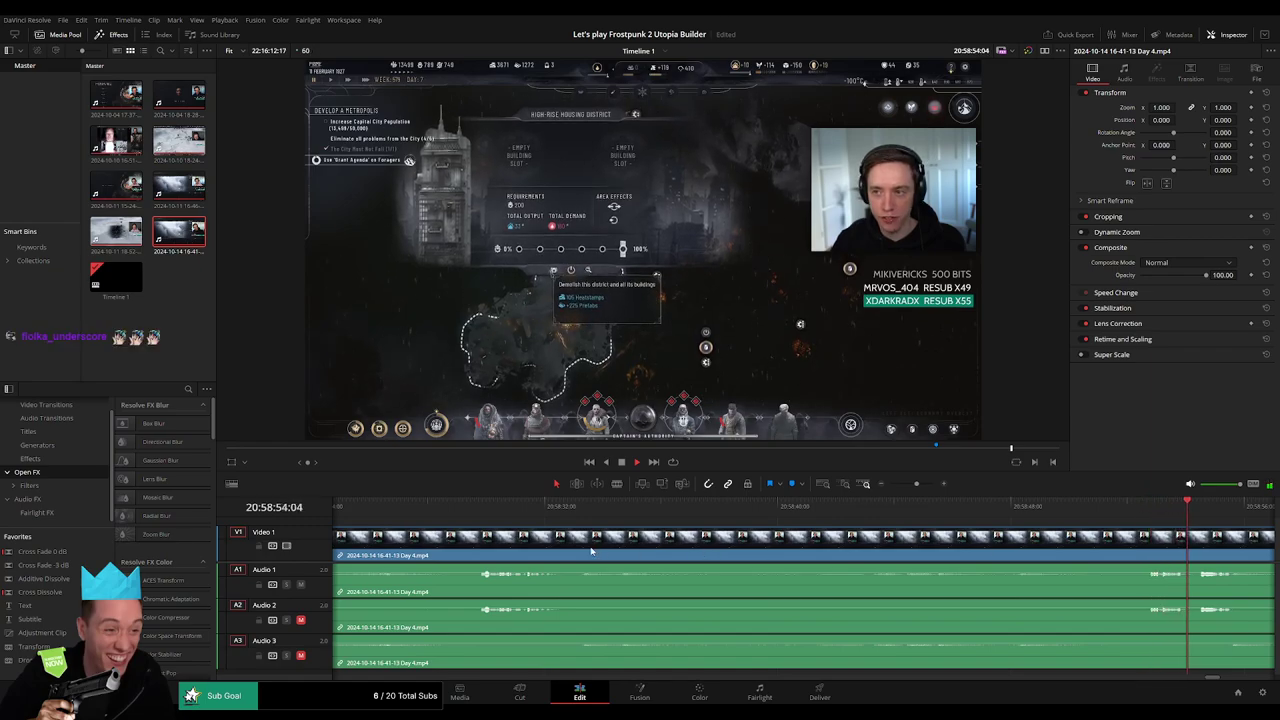
{"action": "left_click", "coordinate": [750, 511]}
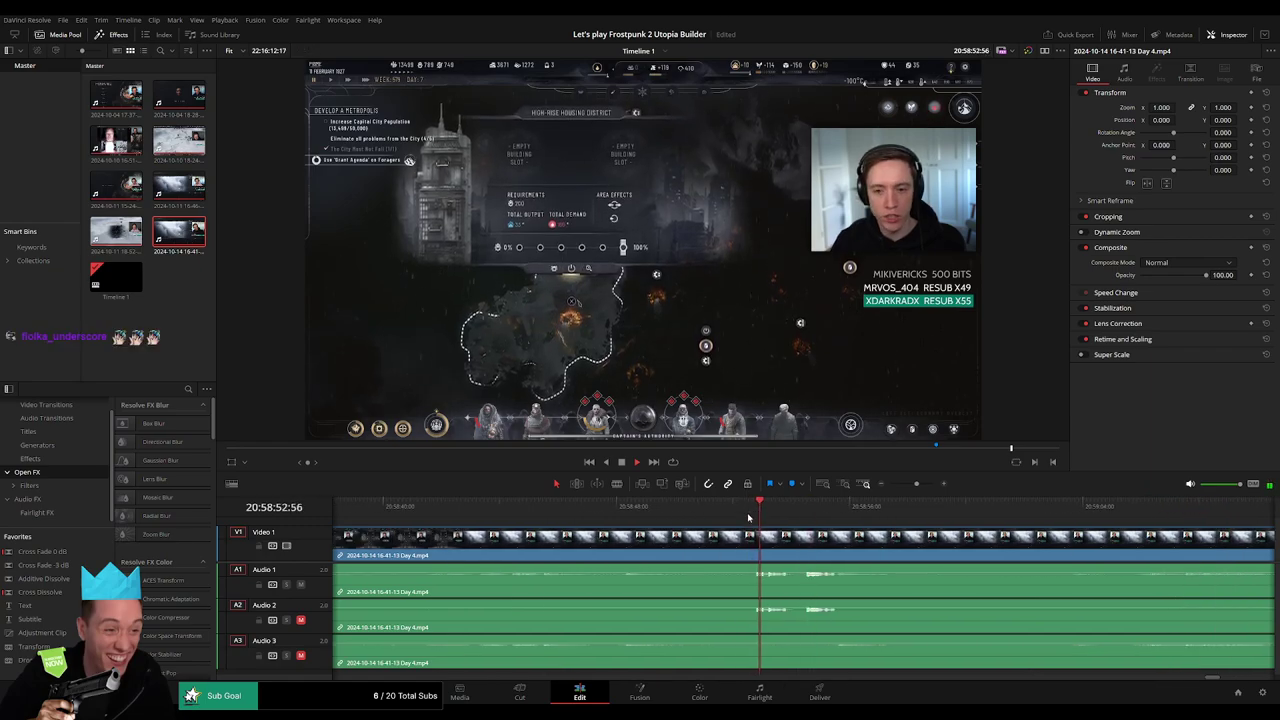
{"action": "scroll", "coordinate": [684, 553], "scroll_direction": "left", "scroll_amount": 3}
Split the Day 4 clip at 20:58:29:00 and shift the later piece right
{"action": "left_click", "coordinate": [432, 512]}
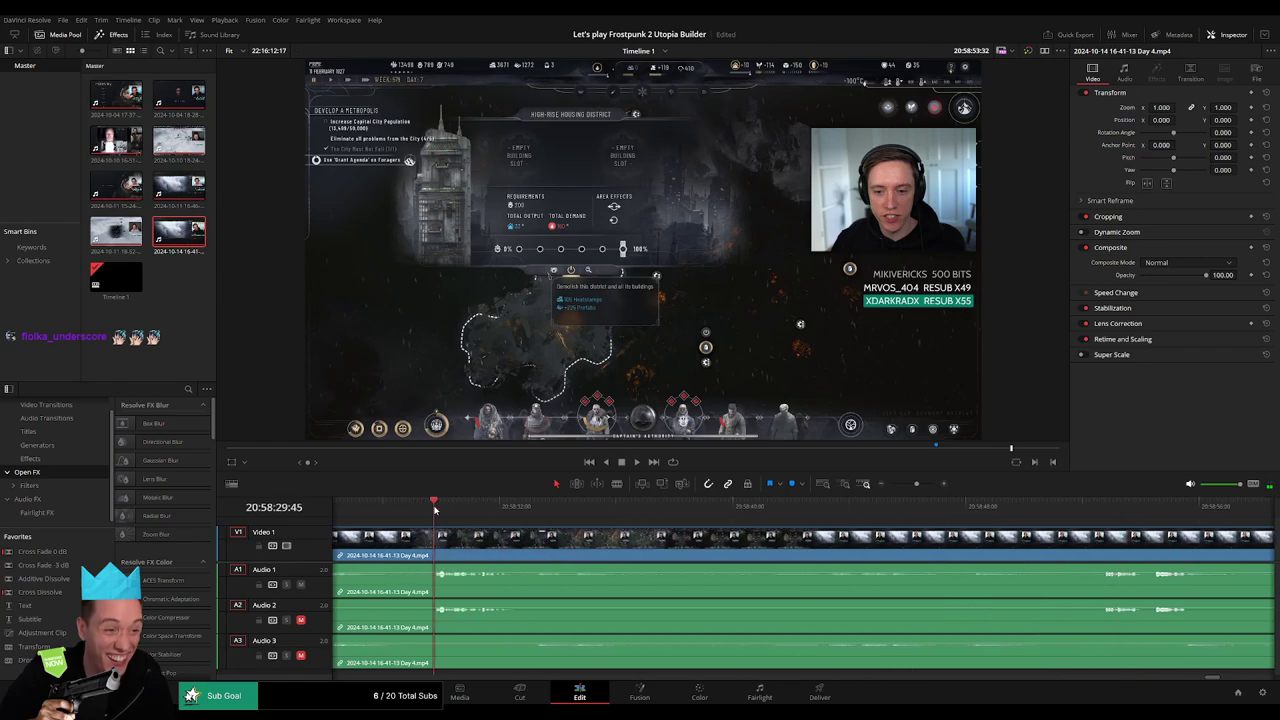
{"action": "scroll", "coordinate": [736, 527], "scroll_direction": "left", "scroll_amount": 5}
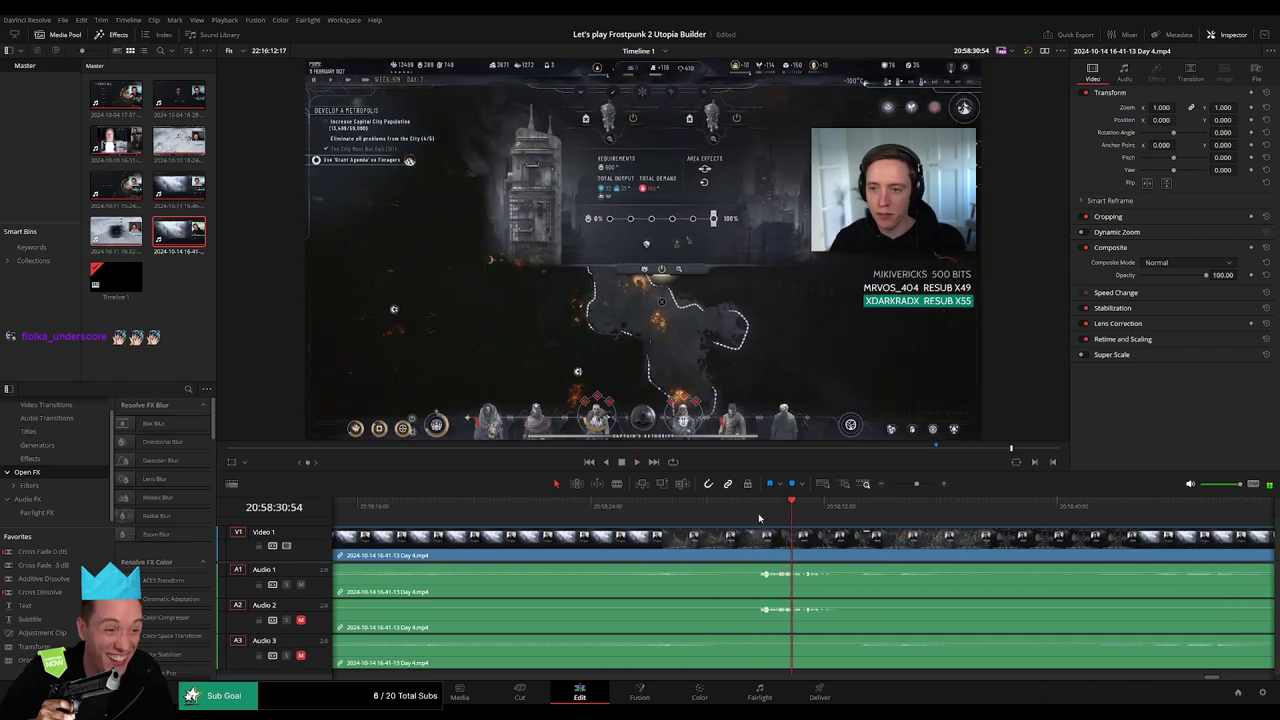
{"action": "left_click_drag", "start_coordinate": [759, 515], "coordinate": [738, 521]}
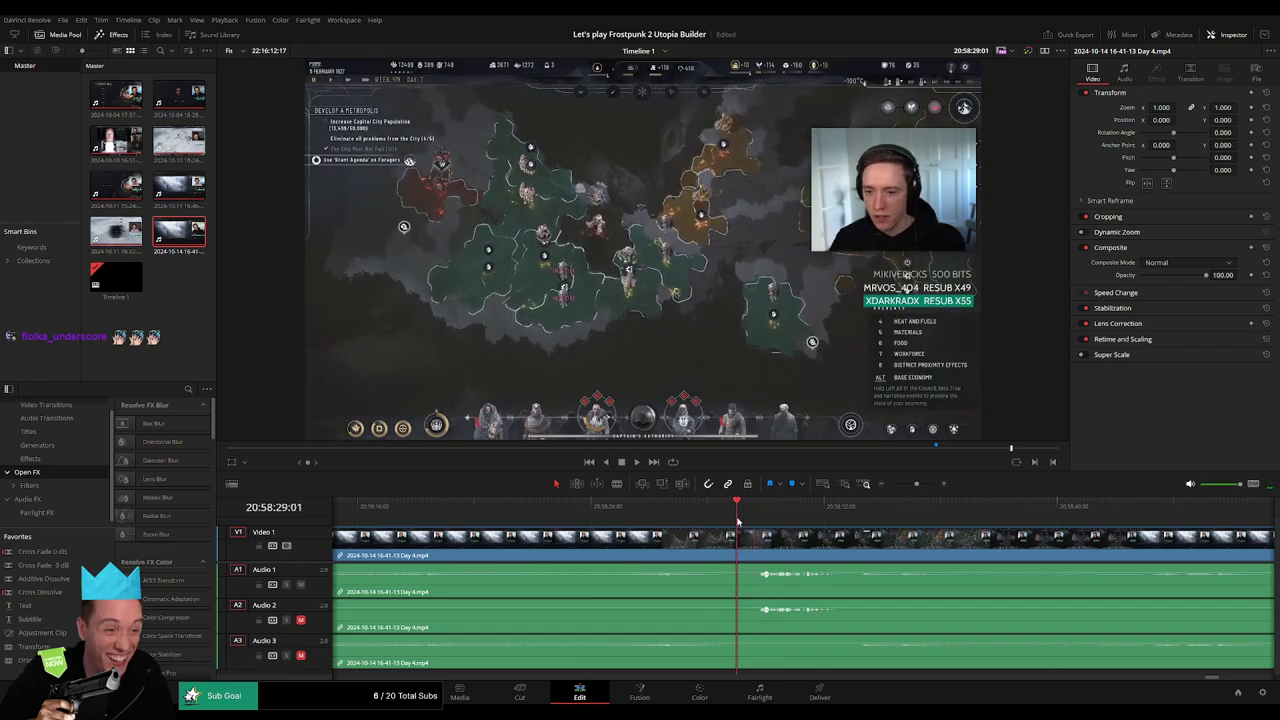
{"action": "key", "text": "ctrl+b"}
{"action": "left_click_drag", "start_coordinate": [742, 542], "coordinate": [767, 533]}
Fade out the left clips and fade in the right clips on A1, A2 and A3 at the split
{"action": "key", "text": "ctrl+equal"}
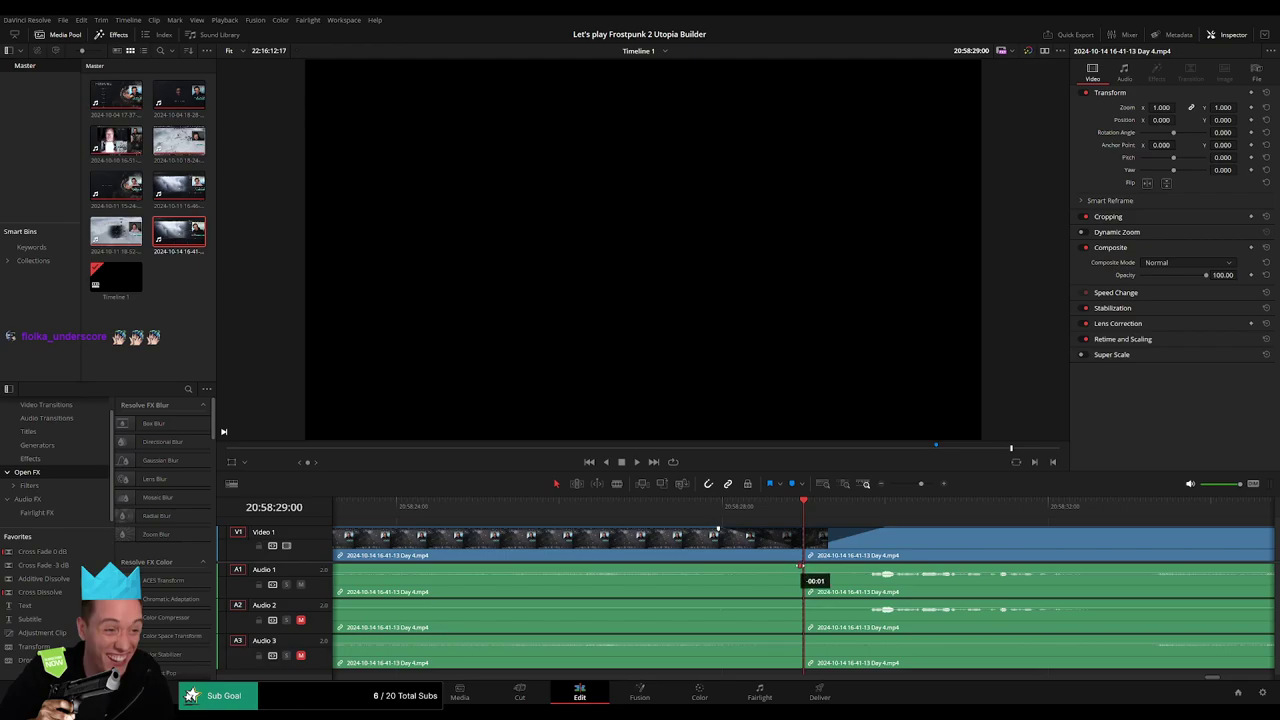
{"action": "left_click_drag", "start_coordinate": [800, 566], "coordinate": [727, 567]}
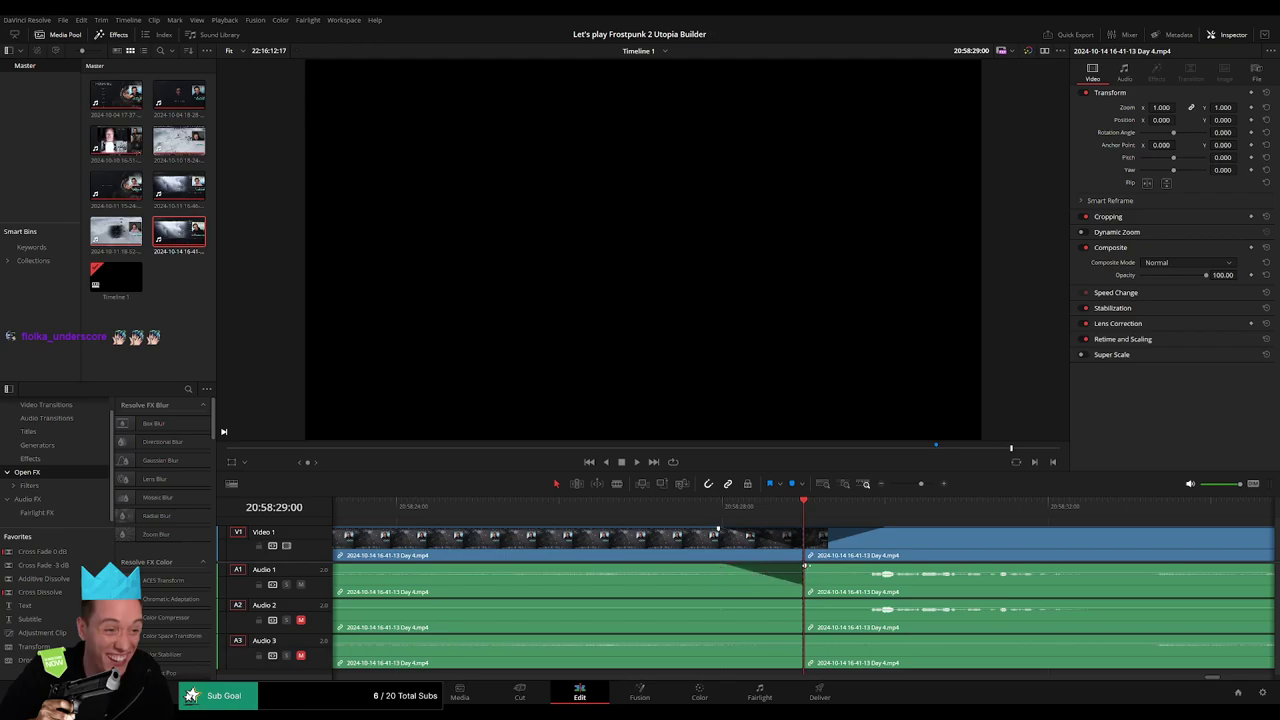
{"action": "left_click_drag", "start_coordinate": [805, 566], "coordinate": [865, 568]}
{"action": "left_click_drag", "start_coordinate": [800, 602], "coordinate": [728, 603]}
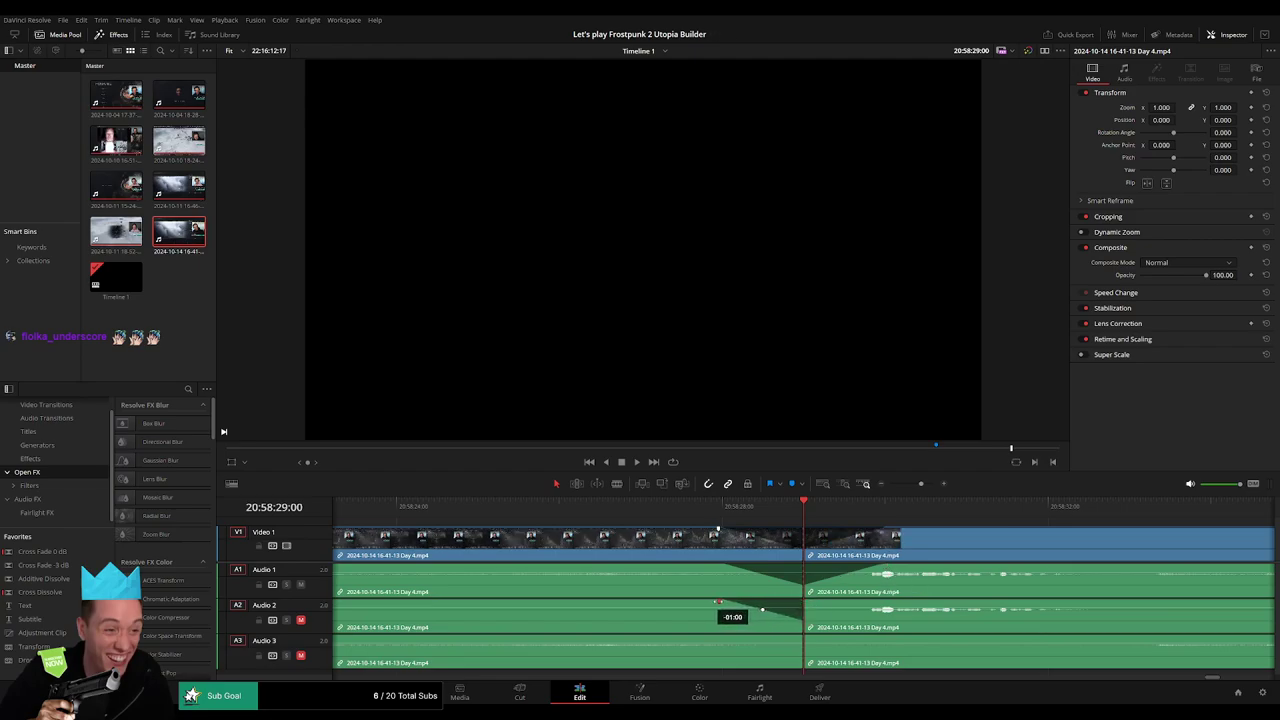
{"action": "left_click_drag", "start_coordinate": [807, 602], "coordinate": [880, 604]}
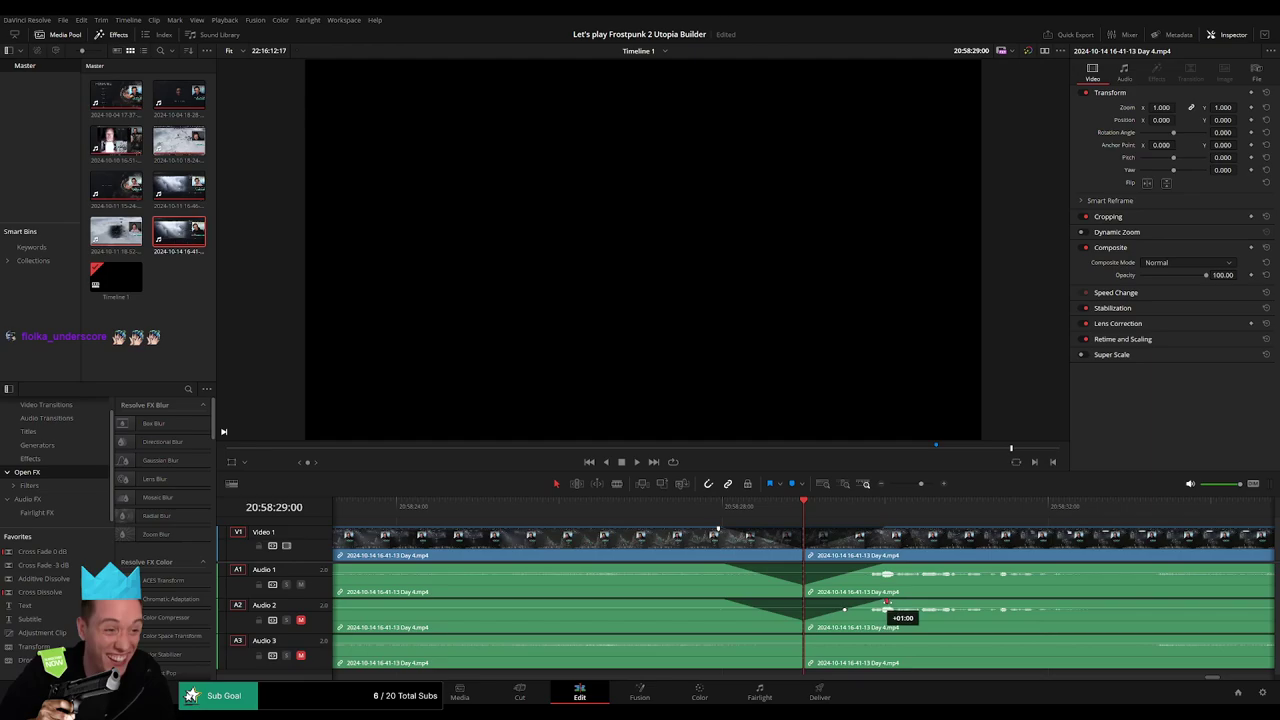
{"action": "left_click_drag", "start_coordinate": [802, 636], "coordinate": [724, 638]}
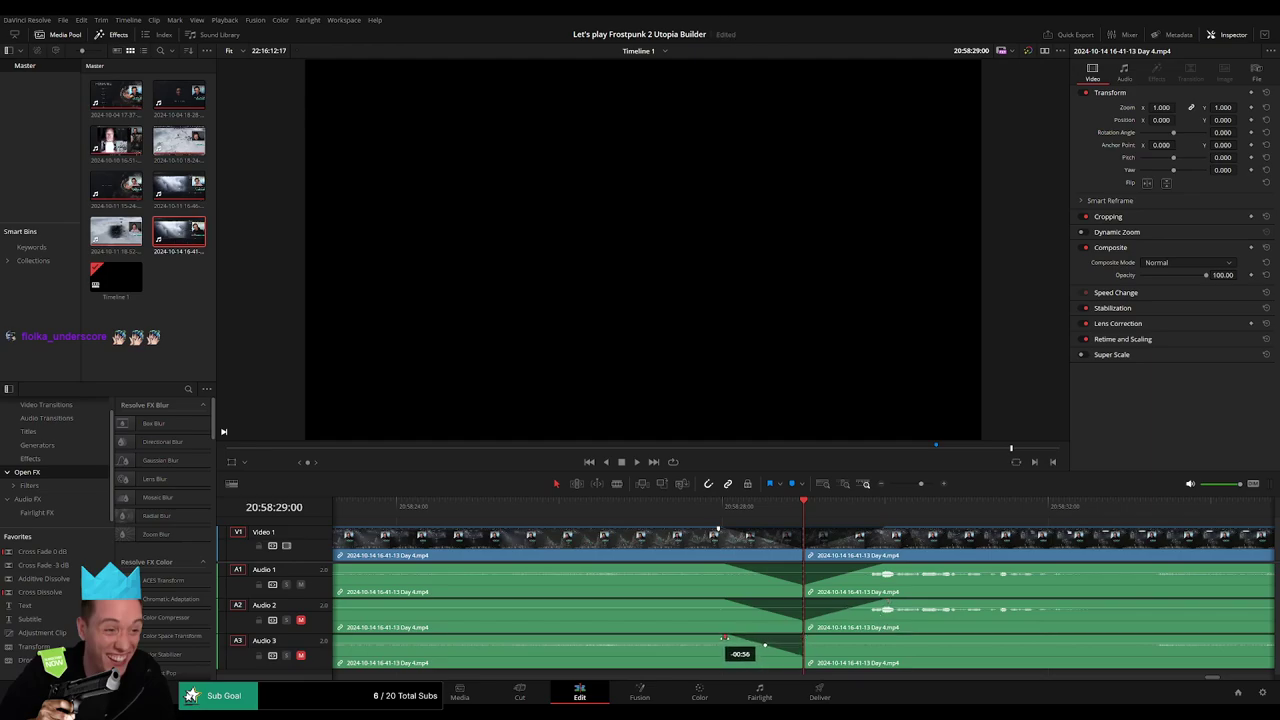
{"action": "left_click_drag", "start_coordinate": [813, 640], "coordinate": [868, 640]}
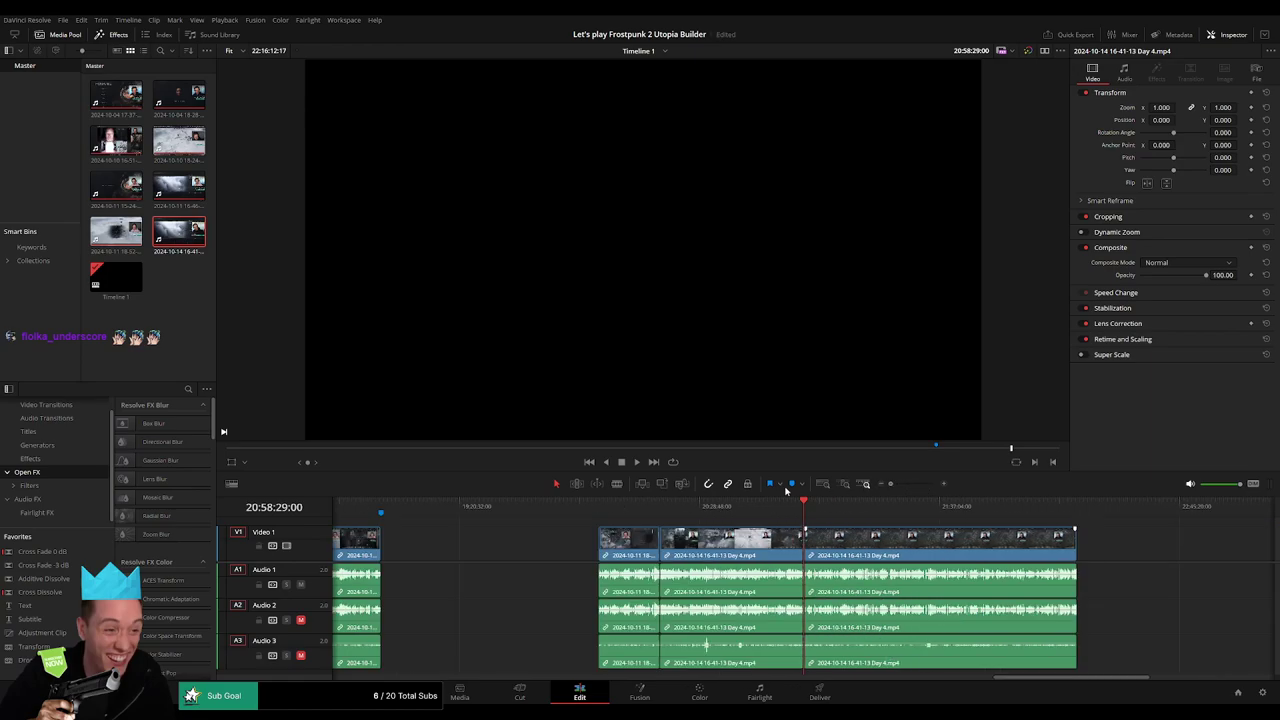
Park the playhead at 22:00:00:00 and slide the later Day 4 piece left to snap there
{"action": "left_click_drag", "start_coordinate": [921, 484], "coordinate": [888, 485]}
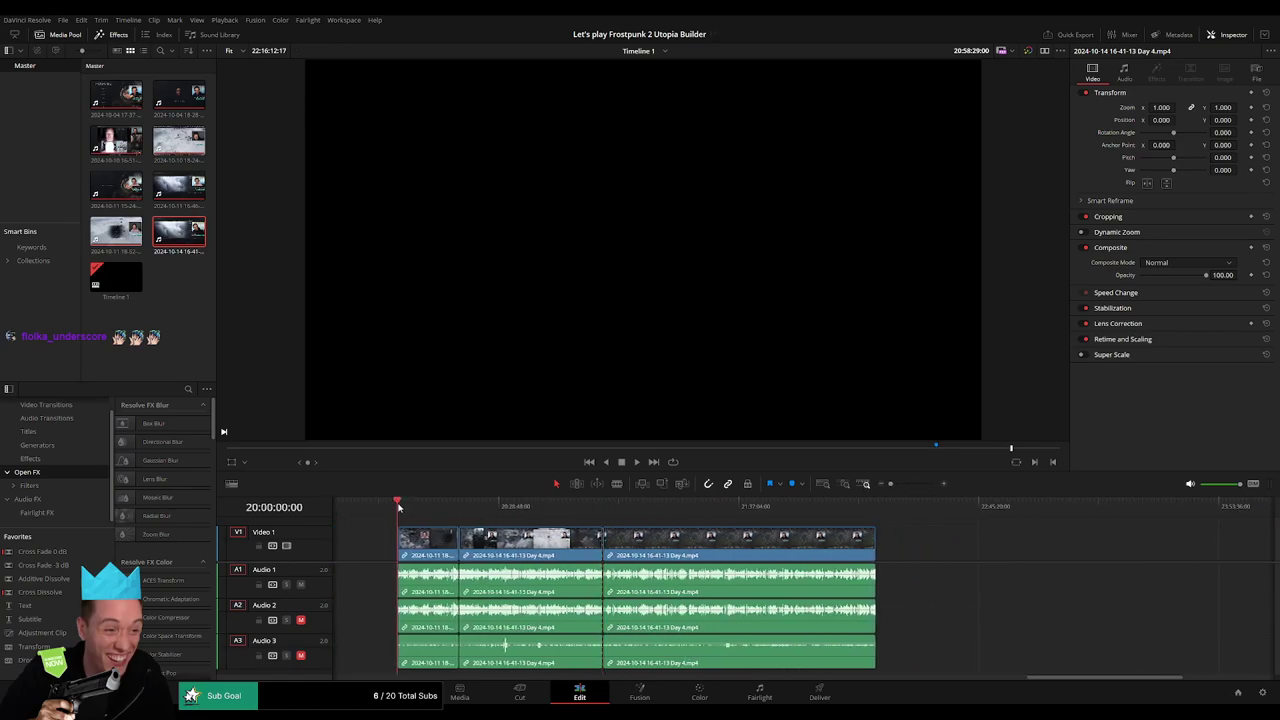
{"action": "left_click_drag", "start_coordinate": [700, 545], "coordinate": [927, 545]}
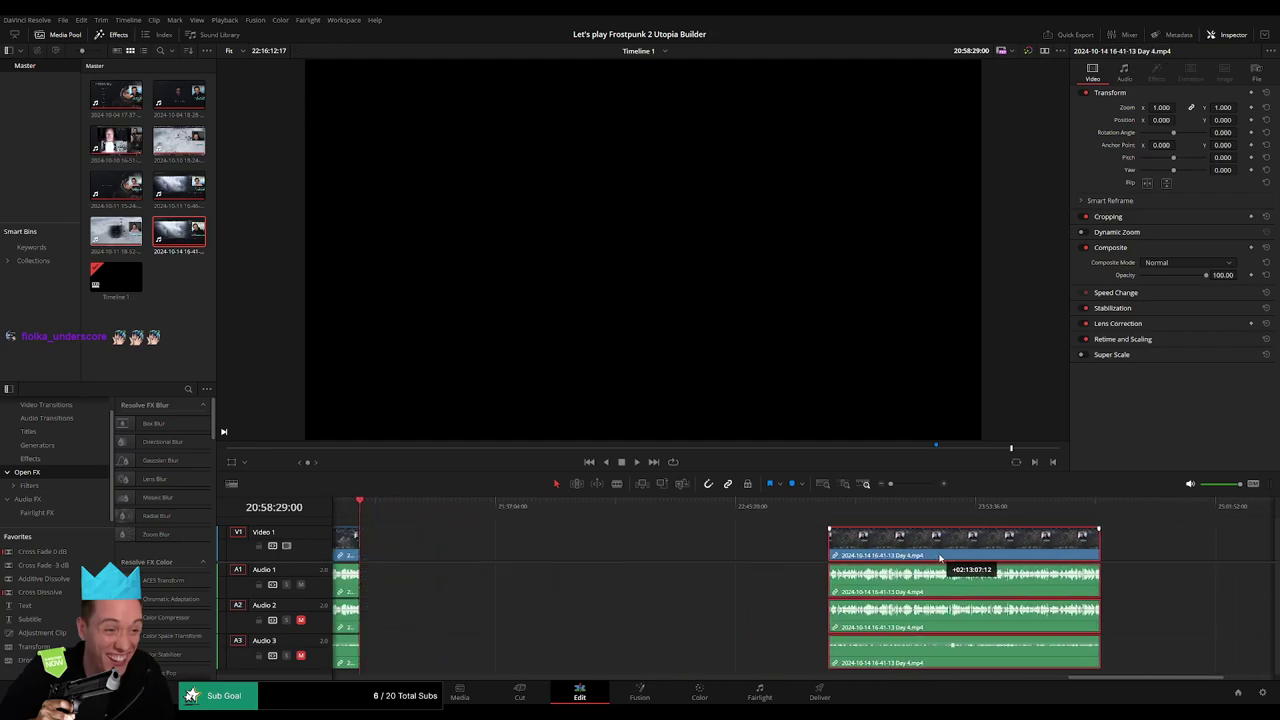
{"action": "left_click_drag", "start_coordinate": [498, 510], "coordinate": [579, 518]}
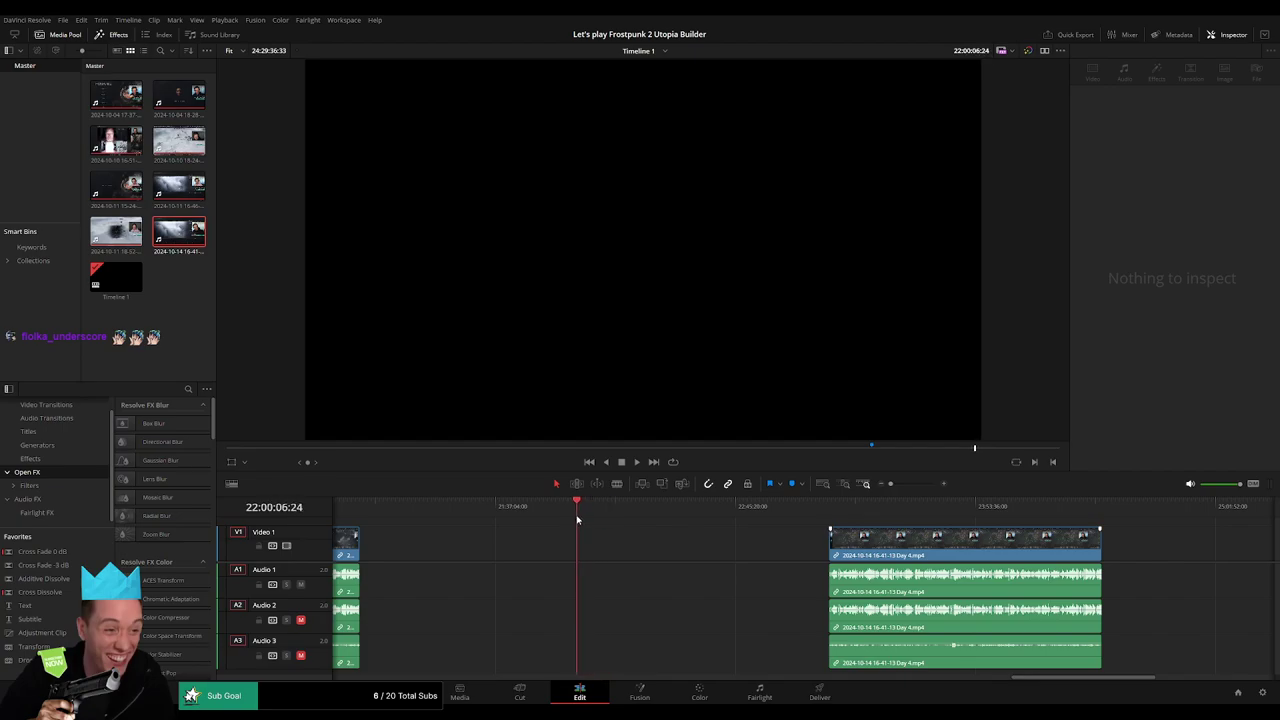
{"action": "key", "text": "ctrl+z"}
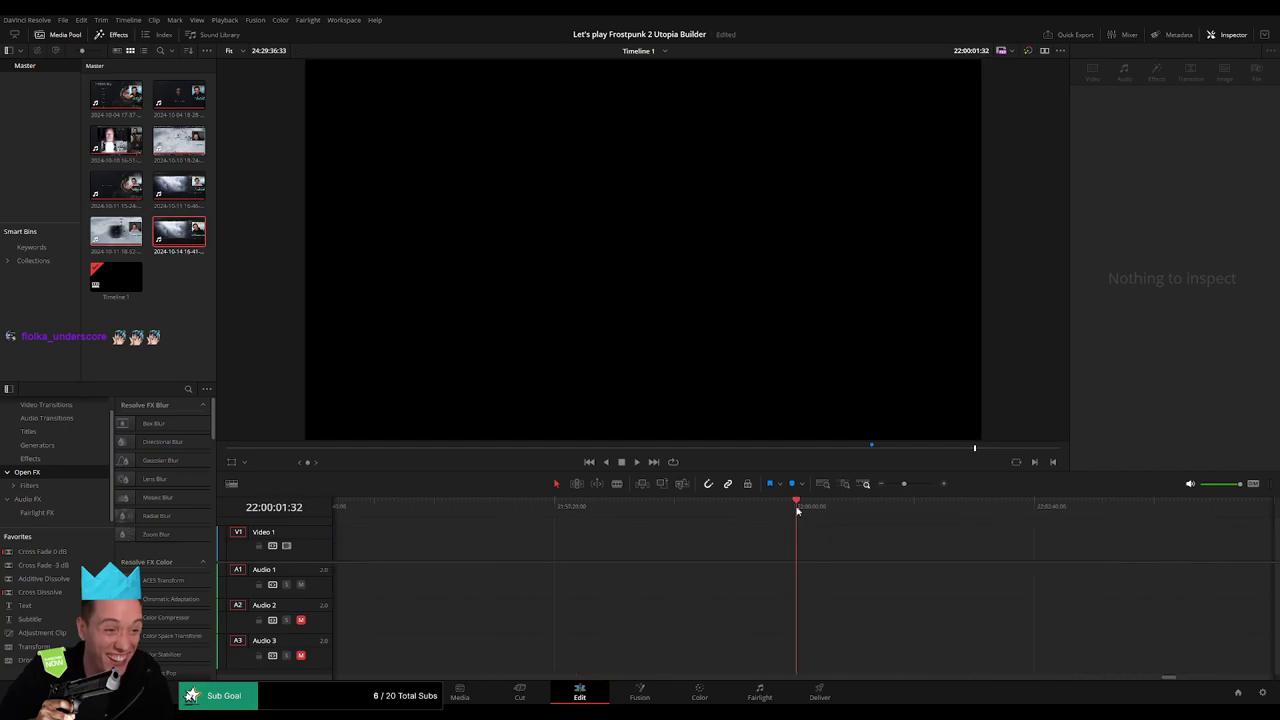
{"action": "left_click_drag", "start_coordinate": [797, 510], "coordinate": [794, 510]}
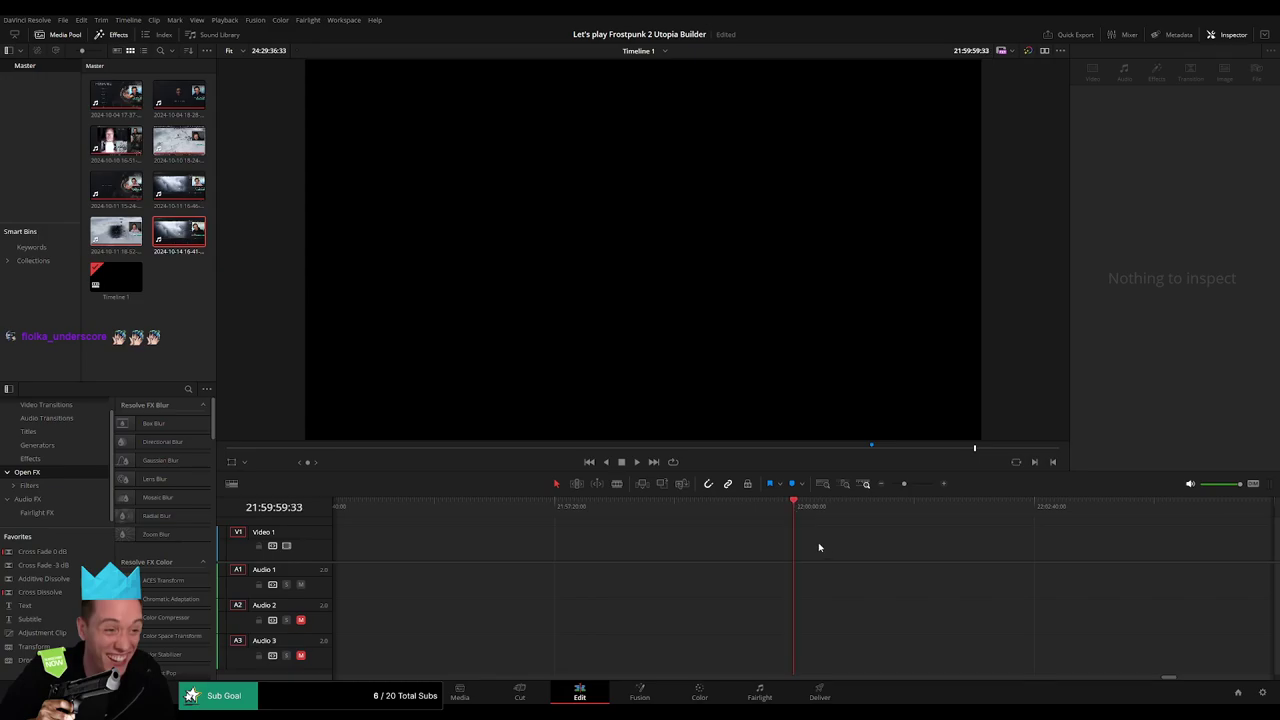
{"action": "key", "text": "ctrl+shift+z"}
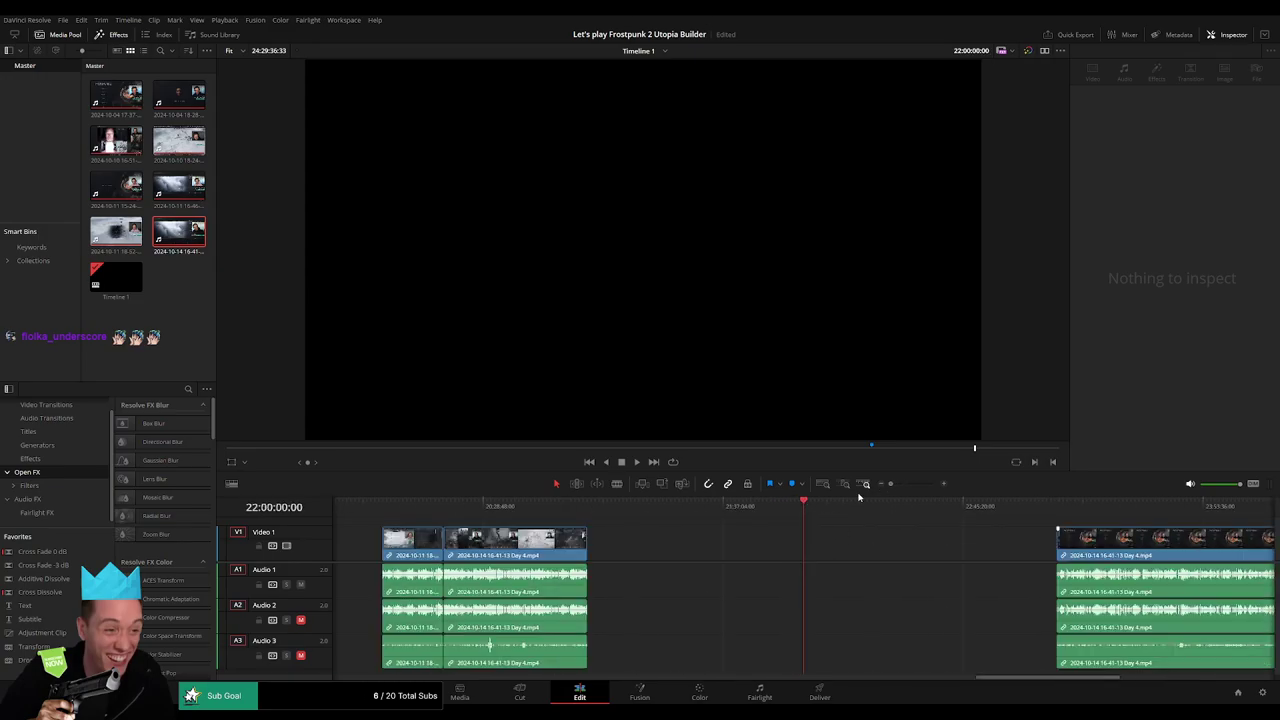
{"action": "left_click_drag", "start_coordinate": [1104, 550], "coordinate": [851, 551]}
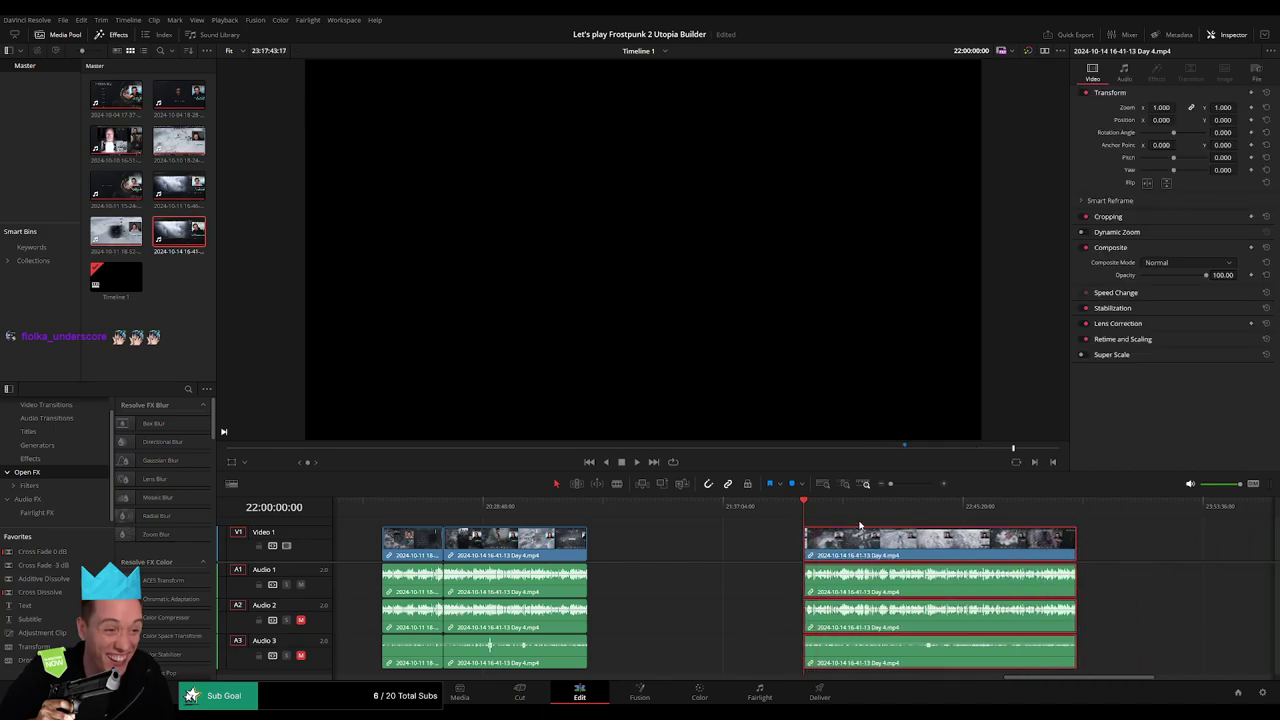
{"action": "scroll", "coordinate": [600, 540], "scroll_direction": "right", "scroll_amount": 3}
{"action": "key", "text": "space"}
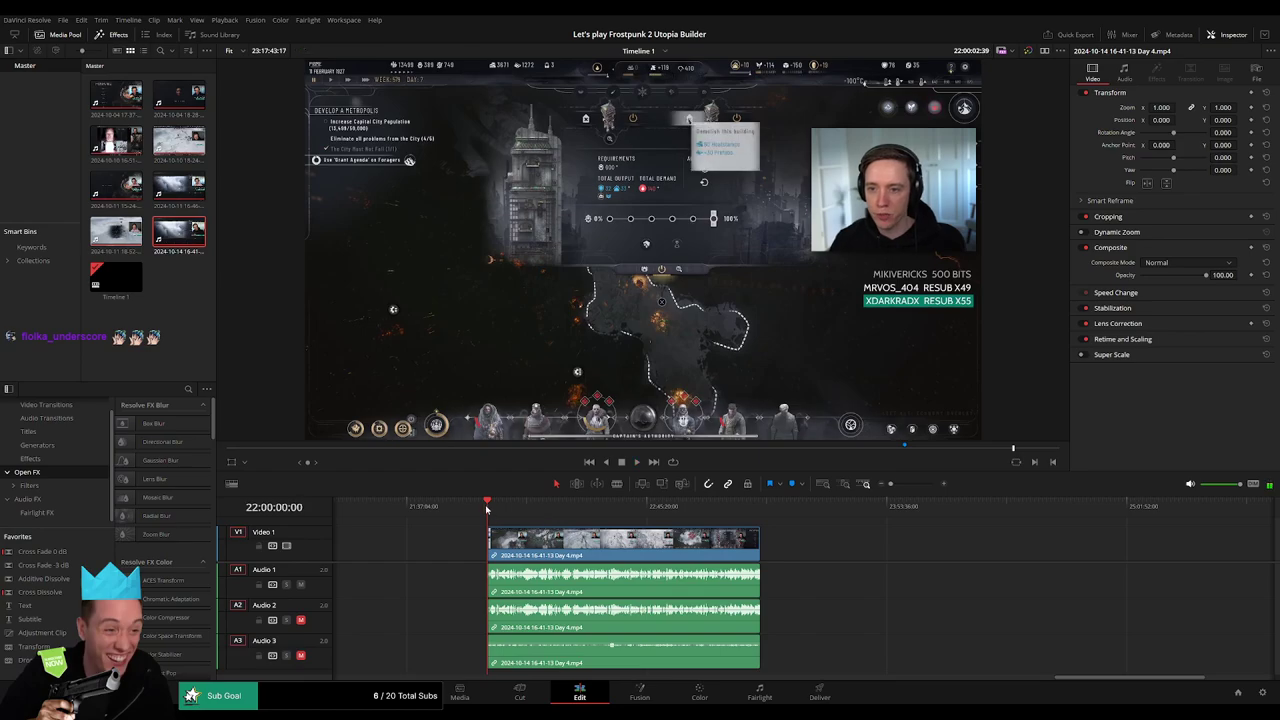
Play and jump through the Day 4 footage between about 22:57:57 and 22:58:22
{"action": "left_click_drag", "start_coordinate": [500, 517], "coordinate": [696, 535]}
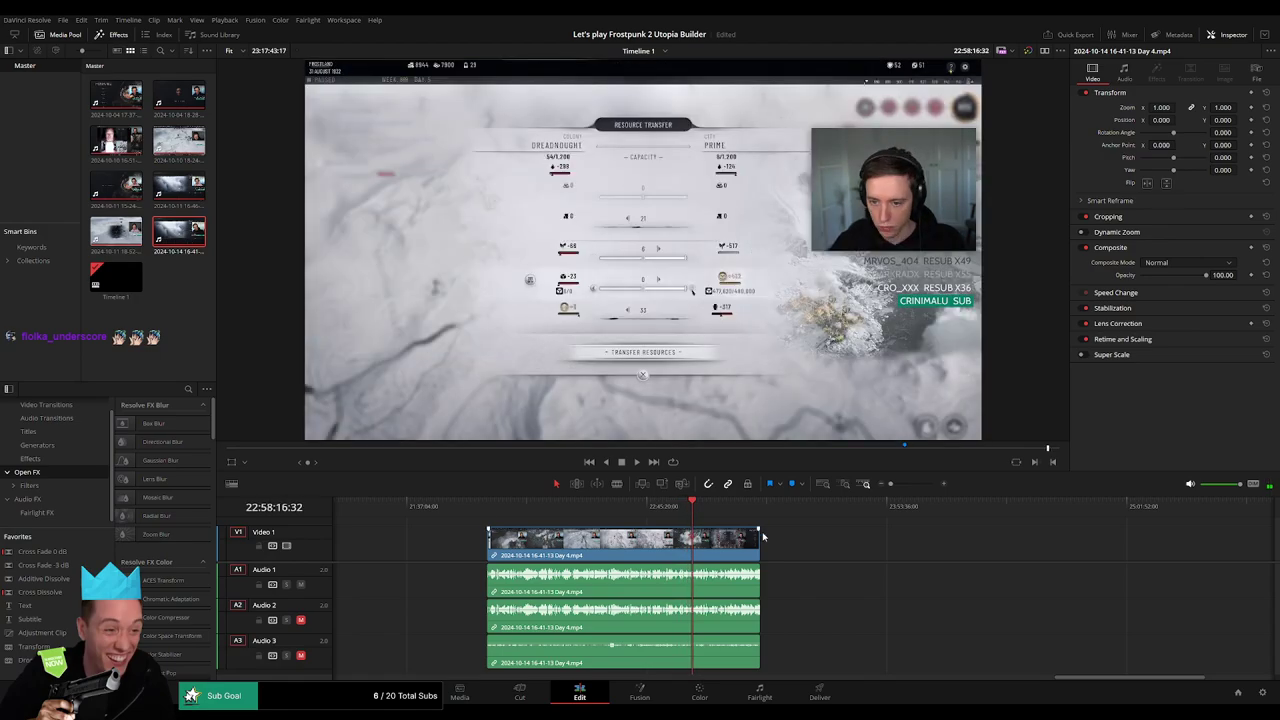
{"action": "scroll", "coordinate": [799, 541], "scroll_direction": "up", "scroll_amount": 5}
{"action": "scroll", "coordinate": [799, 541], "scroll_direction": "up", "scroll_amount": 5}
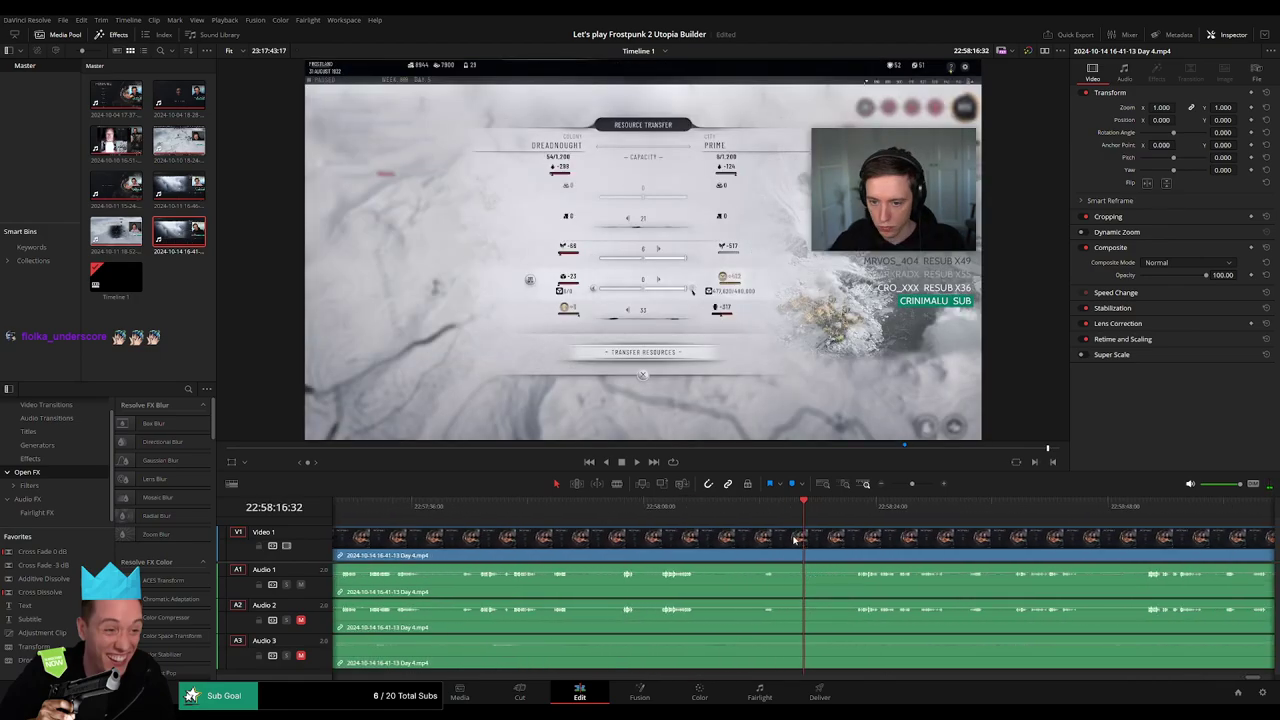
{"action": "left_click", "coordinate": [644, 511]}
{"action": "key", "text": "space"}
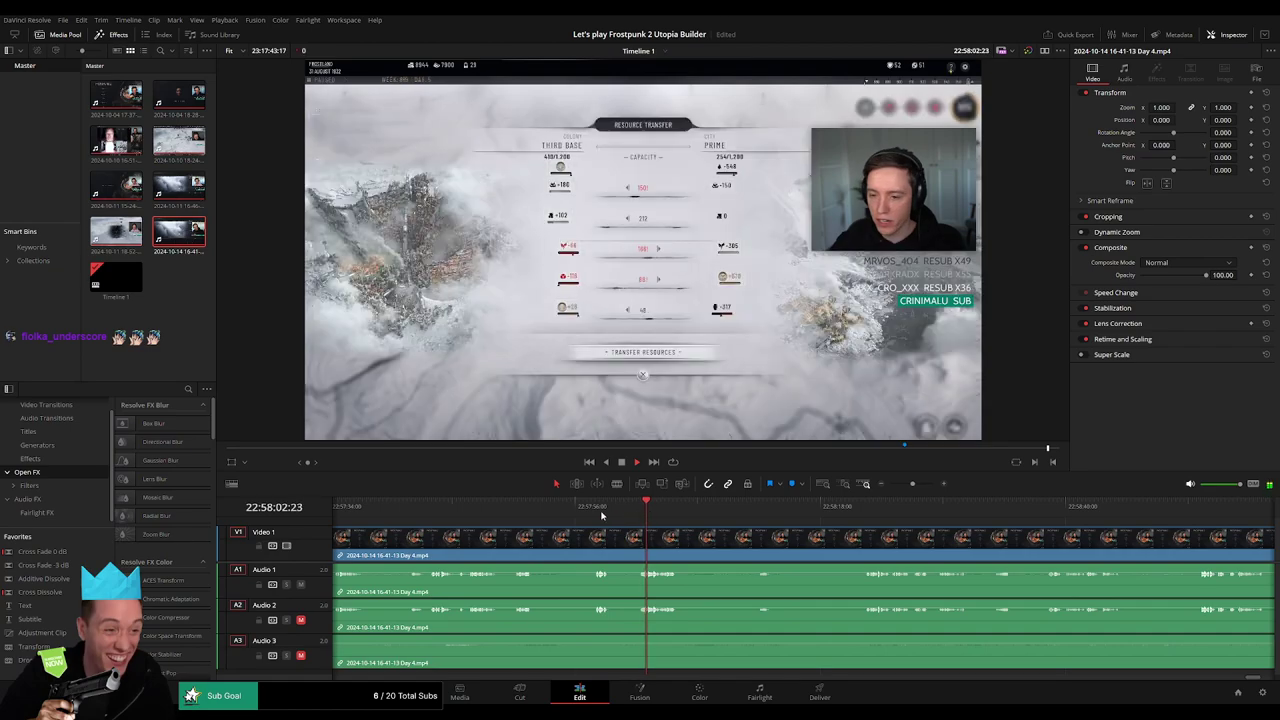
{"action": "left_click", "coordinate": [594, 507]}
{"action": "scroll", "coordinate": [700, 535], "scroll_direction": "up", "scroll_amount": 5}
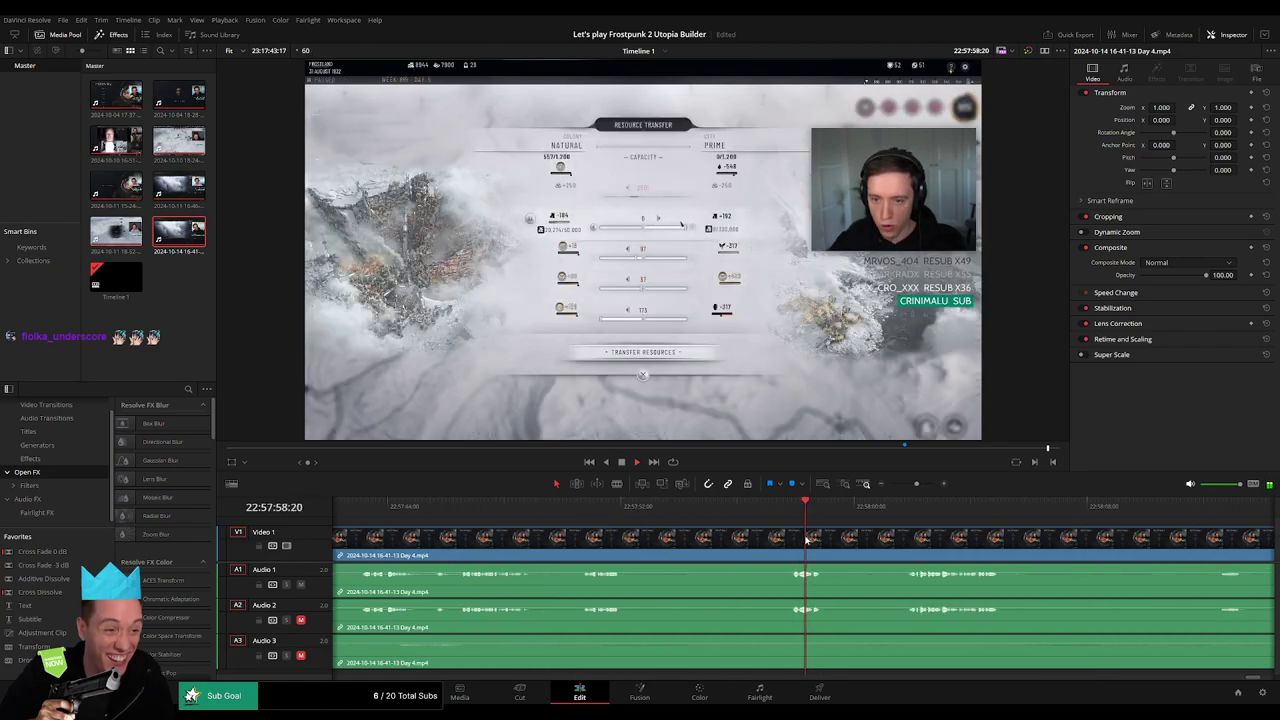
{"action": "left_click", "coordinate": [835, 510]}
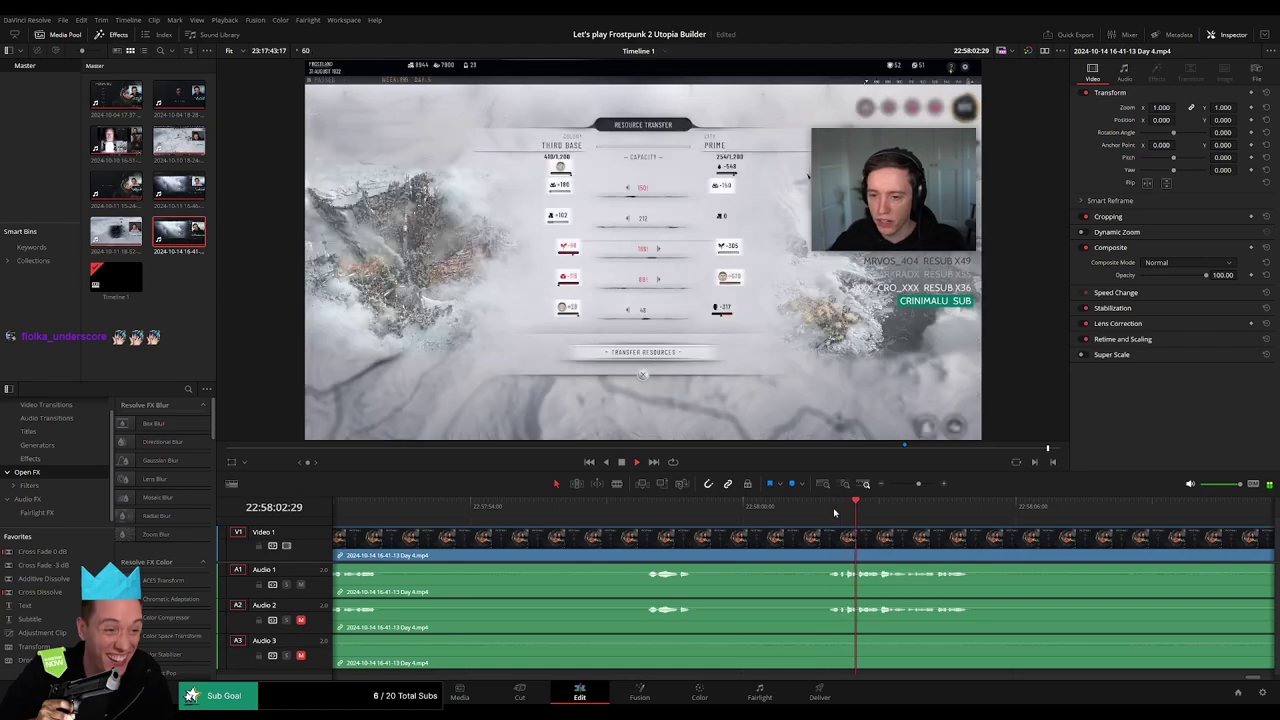
{"action": "scroll", "coordinate": [987, 543], "scroll_direction": "right", "scroll_amount": 3}
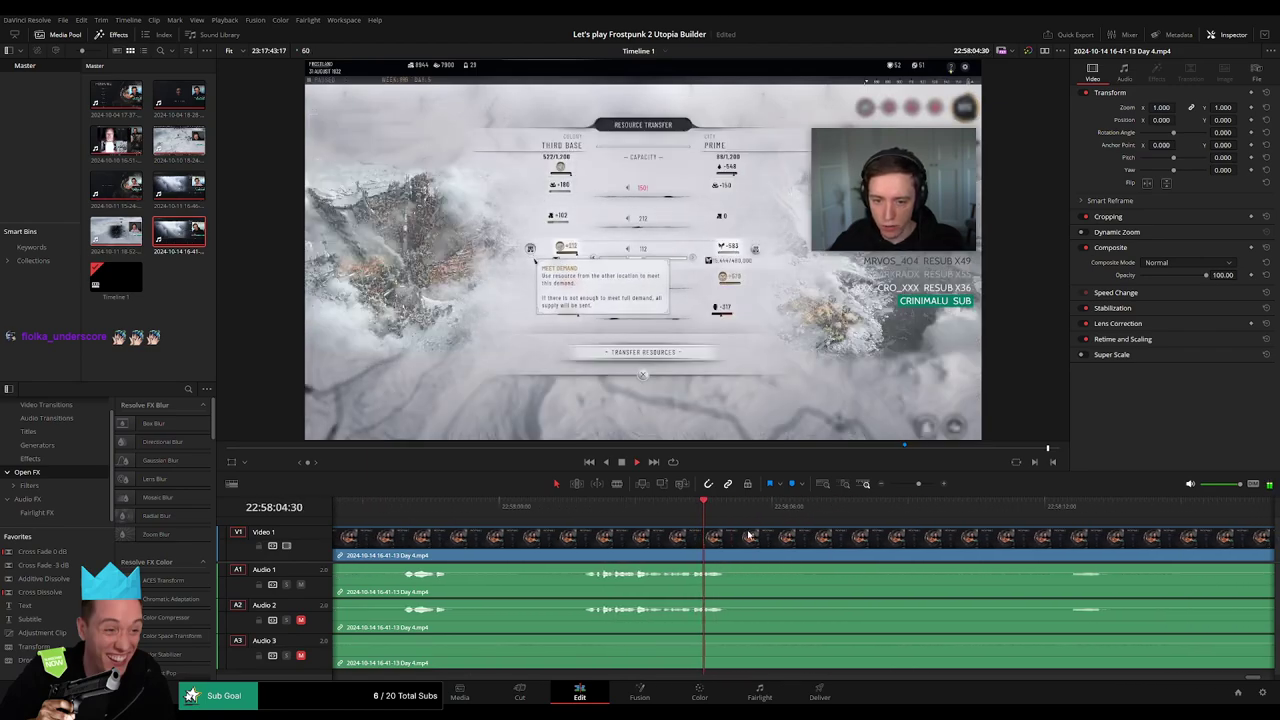
{"action": "left_click", "coordinate": [1045, 505]}
{"action": "left_click", "coordinate": [674, 505]}
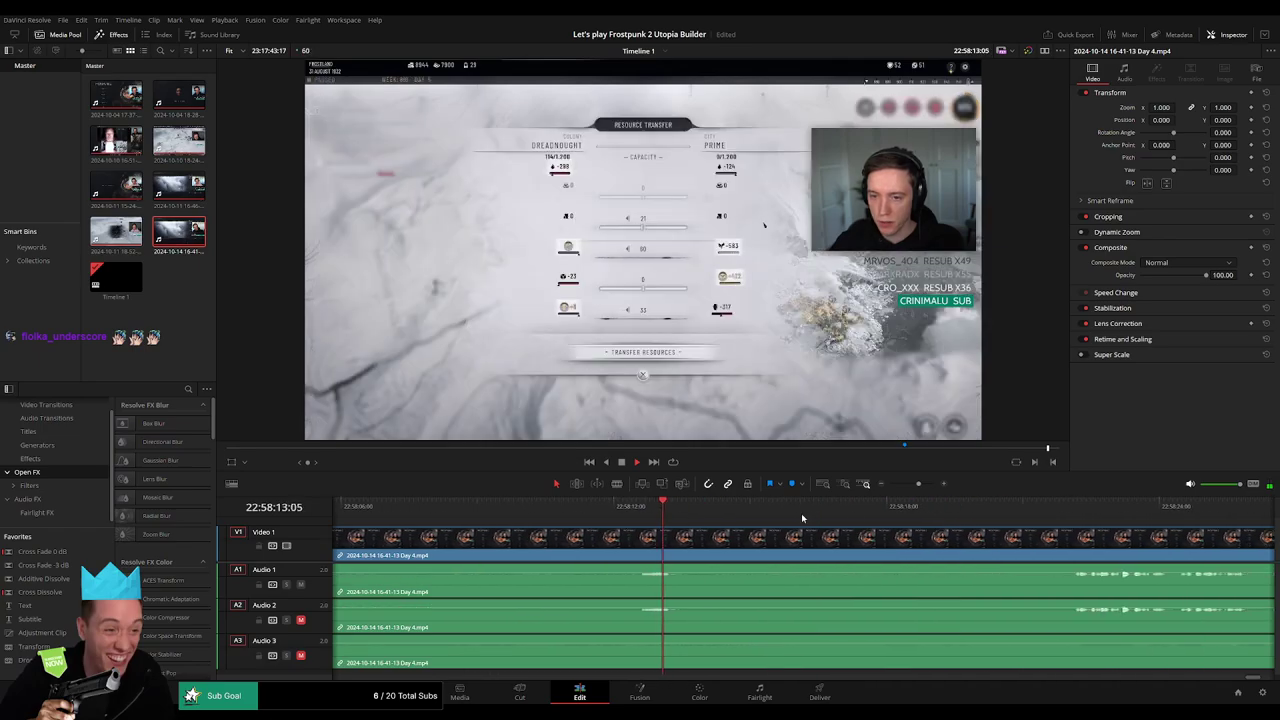
{"action": "scroll", "coordinate": [800, 538], "scroll_direction": "right", "scroll_amount": 4}
{"action": "left_click", "coordinate": [750, 505]}
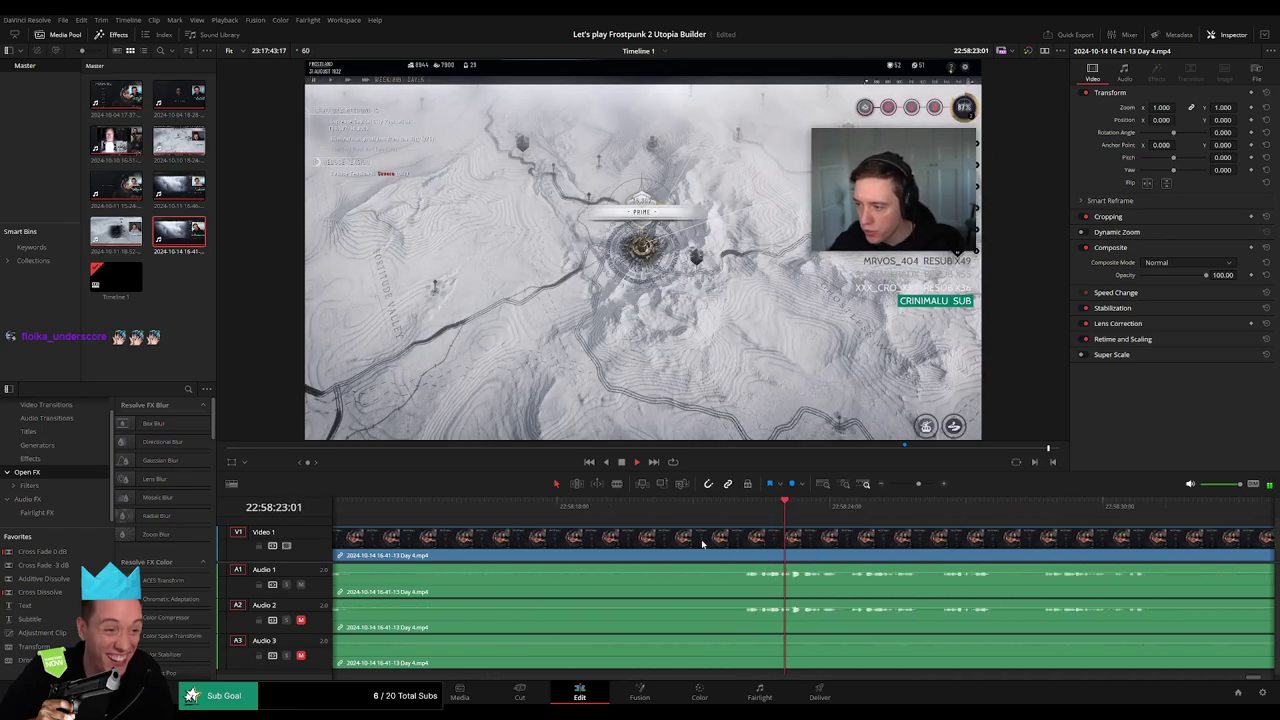
{"action": "left_click", "coordinate": [748, 513]}
{"action": "left_click_drag", "start_coordinate": [748, 515], "coordinate": [745, 515]}
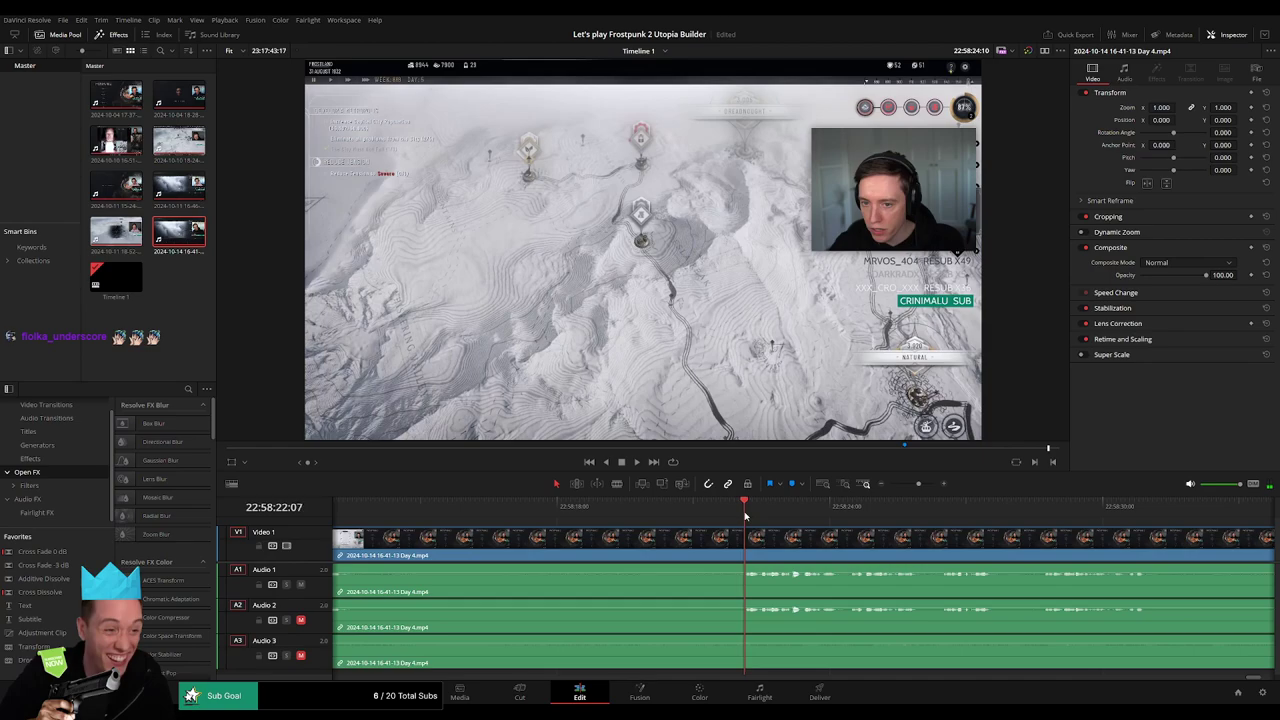
Step back through the footage to about 22:57:23 and replay from there
{"action": "scroll", "coordinate": [636, 519], "scroll_direction": "left", "scroll_amount": 5}
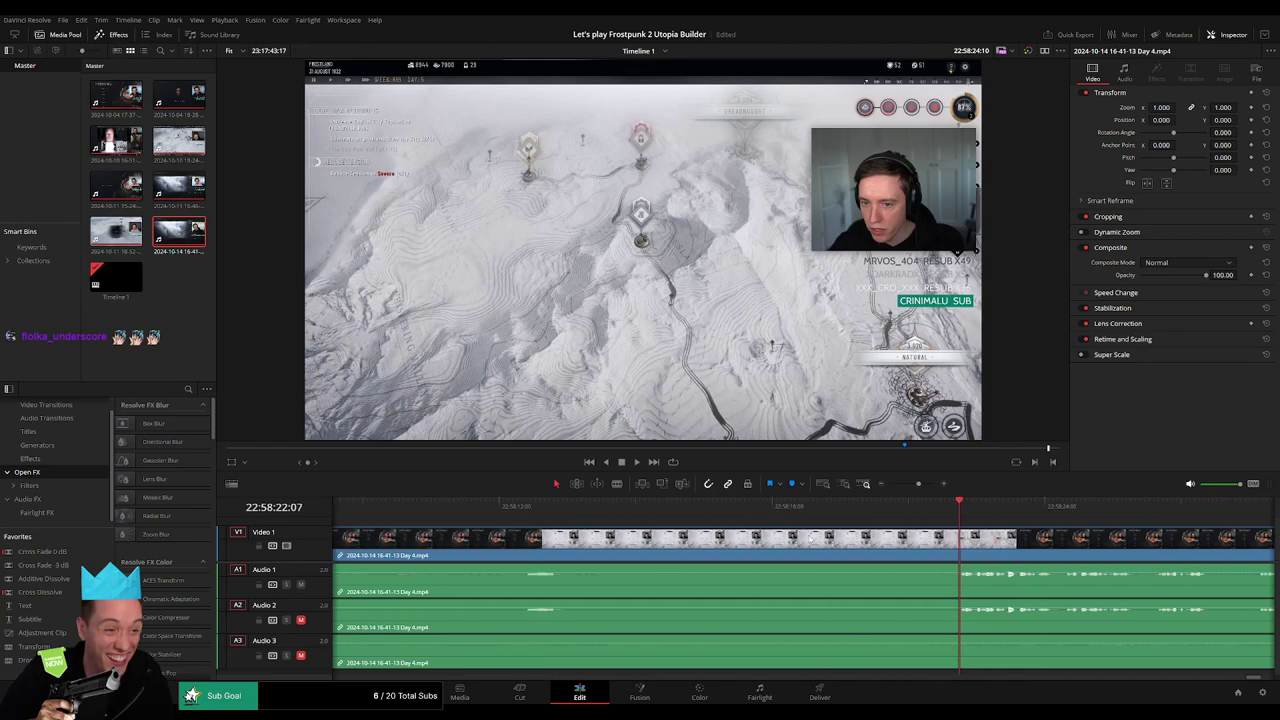
{"action": "left_click", "coordinate": [636, 519]}
{"action": "scroll", "coordinate": [636, 519], "scroll_direction": "left", "scroll_amount": 2}
{"action": "key", "text": "space"}
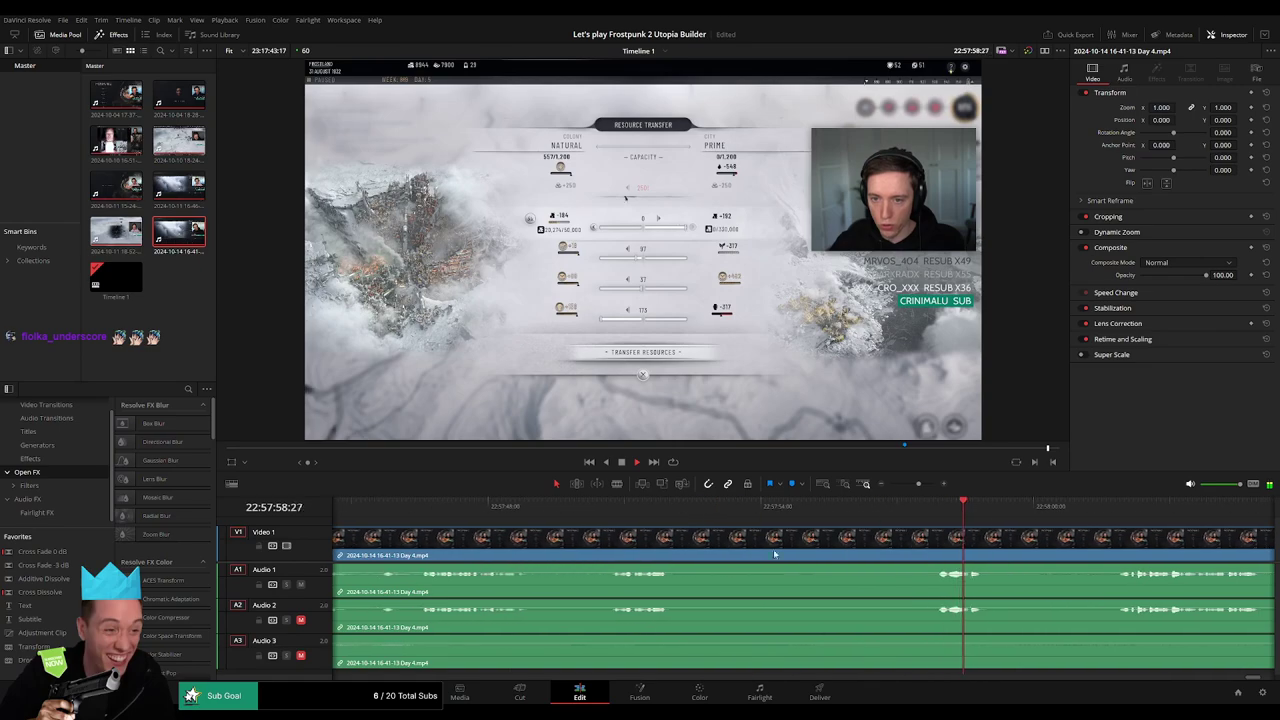
{"action": "left_click", "coordinate": [435, 513]}
{"action": "scroll", "coordinate": [425, 552], "scroll_direction": "left", "scroll_amount": 2}
{"action": "left_click", "coordinate": [560, 513]}
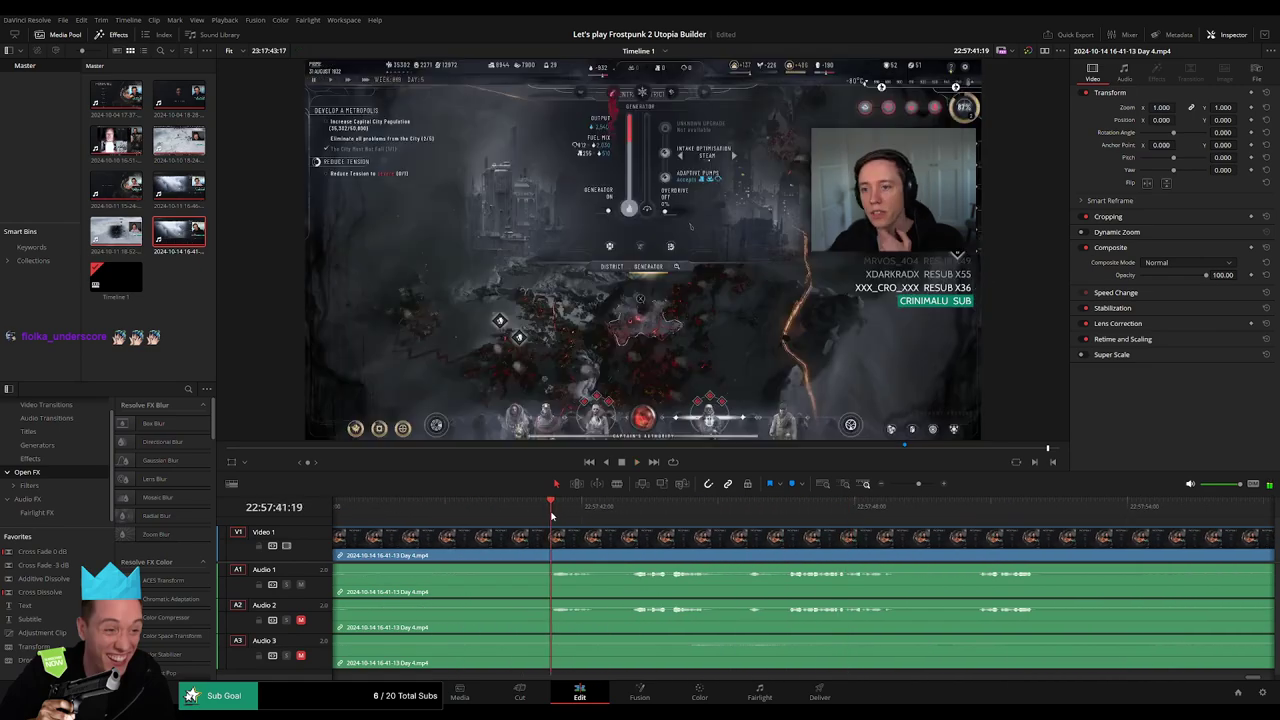
{"action": "scroll", "coordinate": [535, 540], "scroll_direction": "left", "scroll_amount": 2}
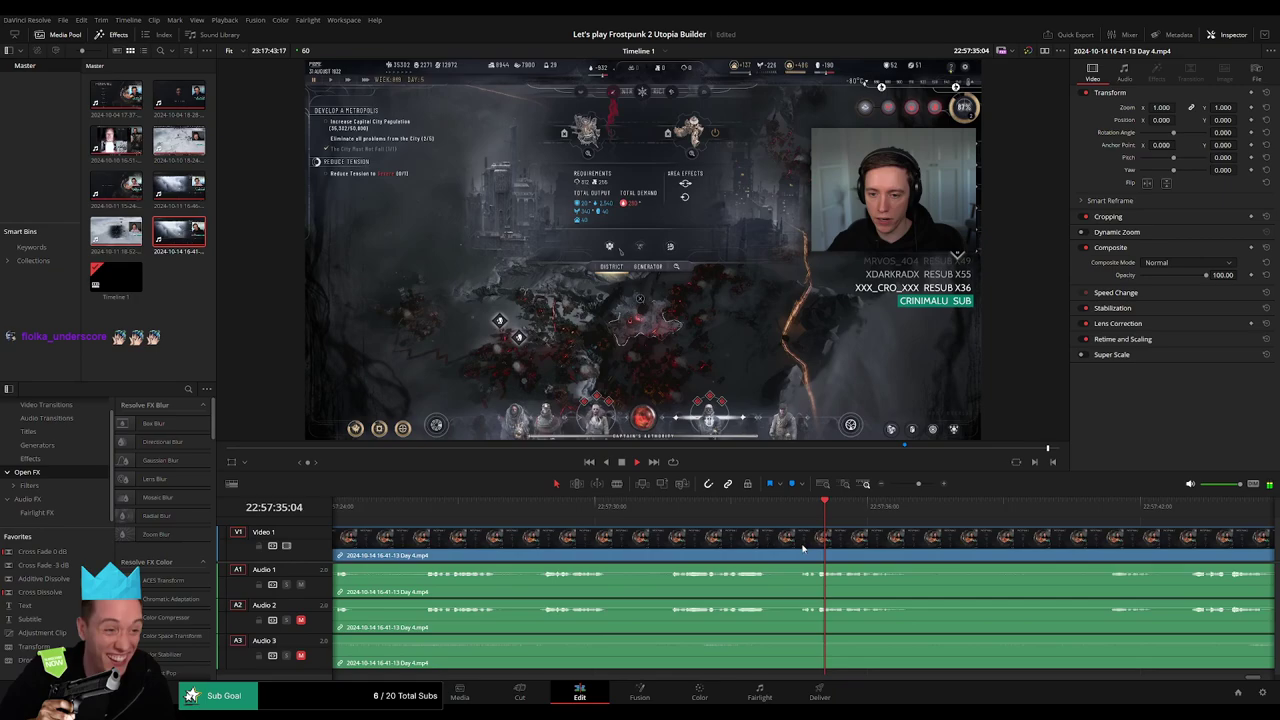
{"action": "scroll", "coordinate": [450, 520], "scroll_direction": "left", "scroll_amount": 2}
{"action": "left_click", "coordinate": [430, 513]}
{"action": "scroll", "coordinate": [649, 514], "scroll_direction": "left", "scroll_amount": 2}
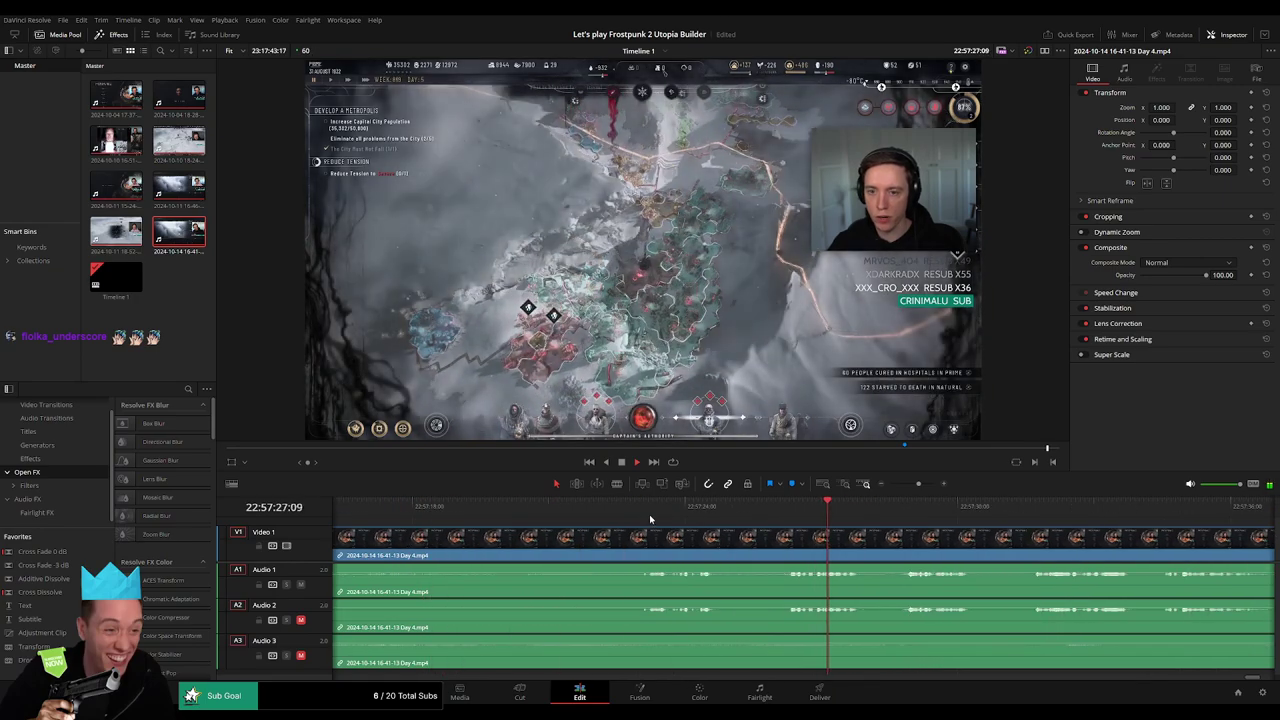
{"action": "left_click", "coordinate": [645, 513]}
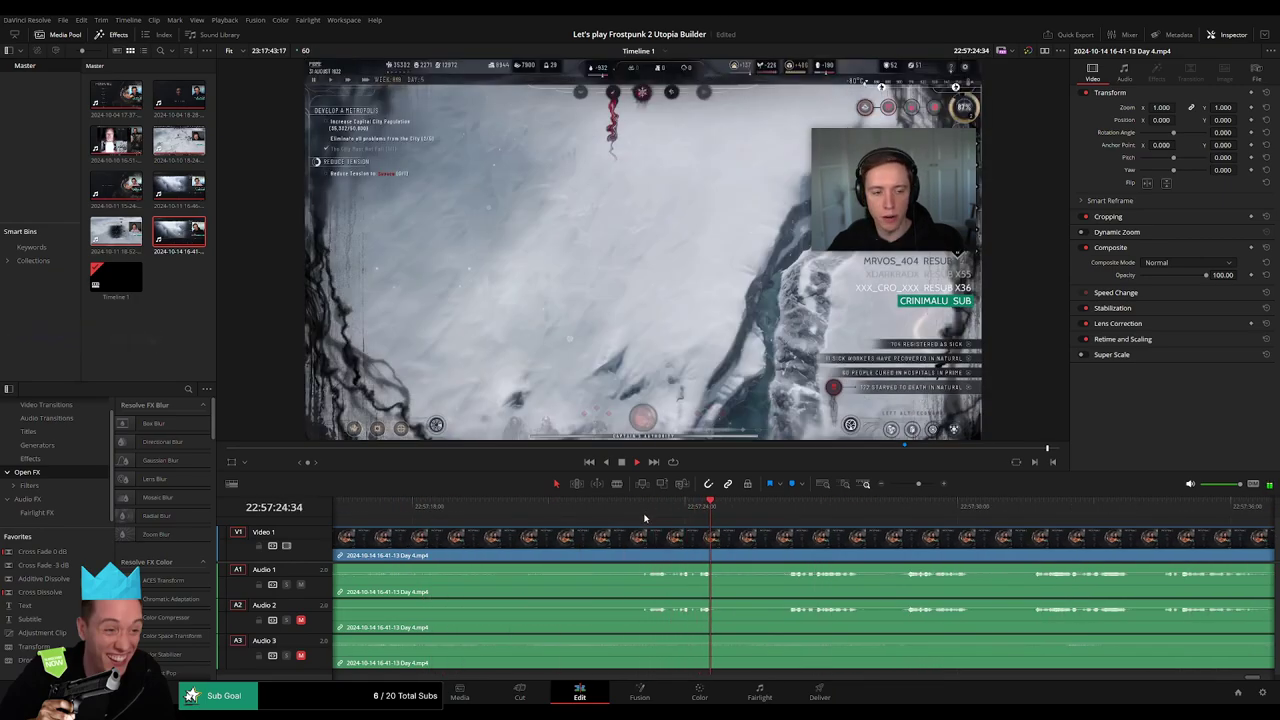
{"action": "left_click", "coordinate": [644, 513]}
Split all tracks at 22:57:22:00 and shift the split-off video piece
{"action": "mouse_move", "coordinate": [642, 513]}
{"action": "left_mouse_down"}
{"action": "mouse_move", "coordinate": [594, 523]}
{"action": "mouse_move", "coordinate": [650, 540]}
{"action": "left_mouse_up"}
{"action": "key", "text": "ctrl+b"}
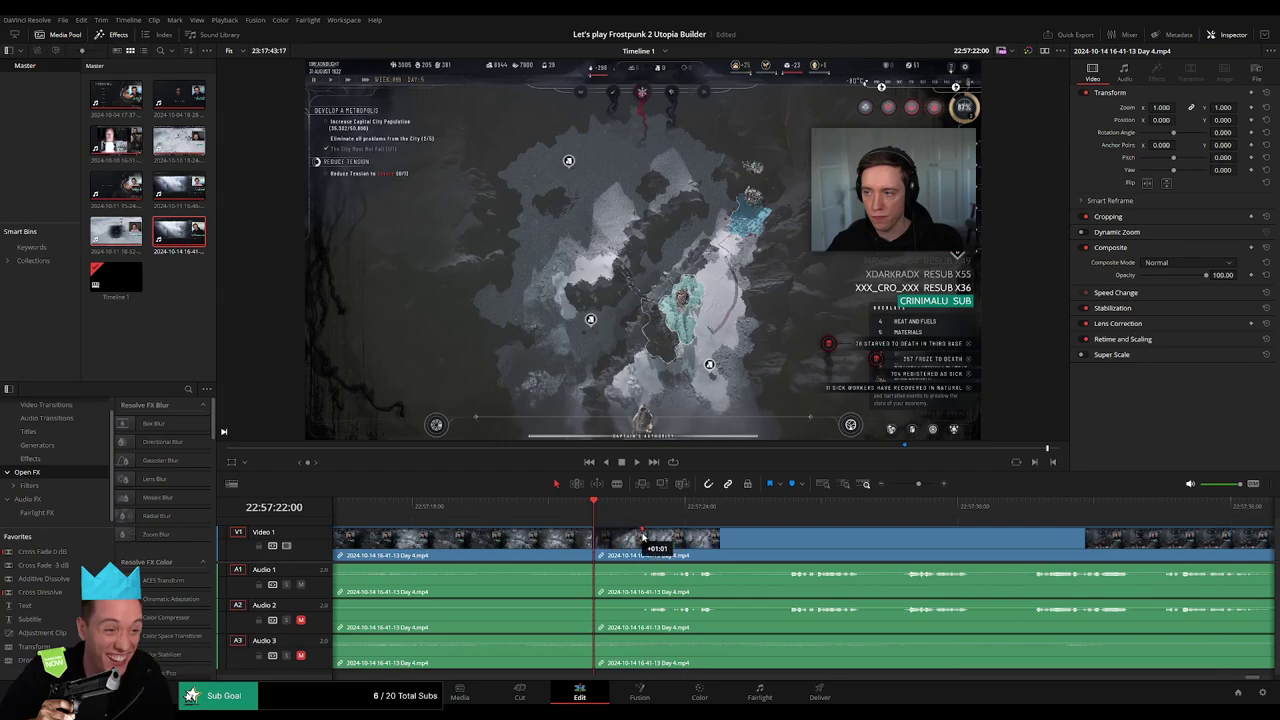
{"action": "left_click_drag", "start_coordinate": [643, 537], "coordinate": [549, 533]}
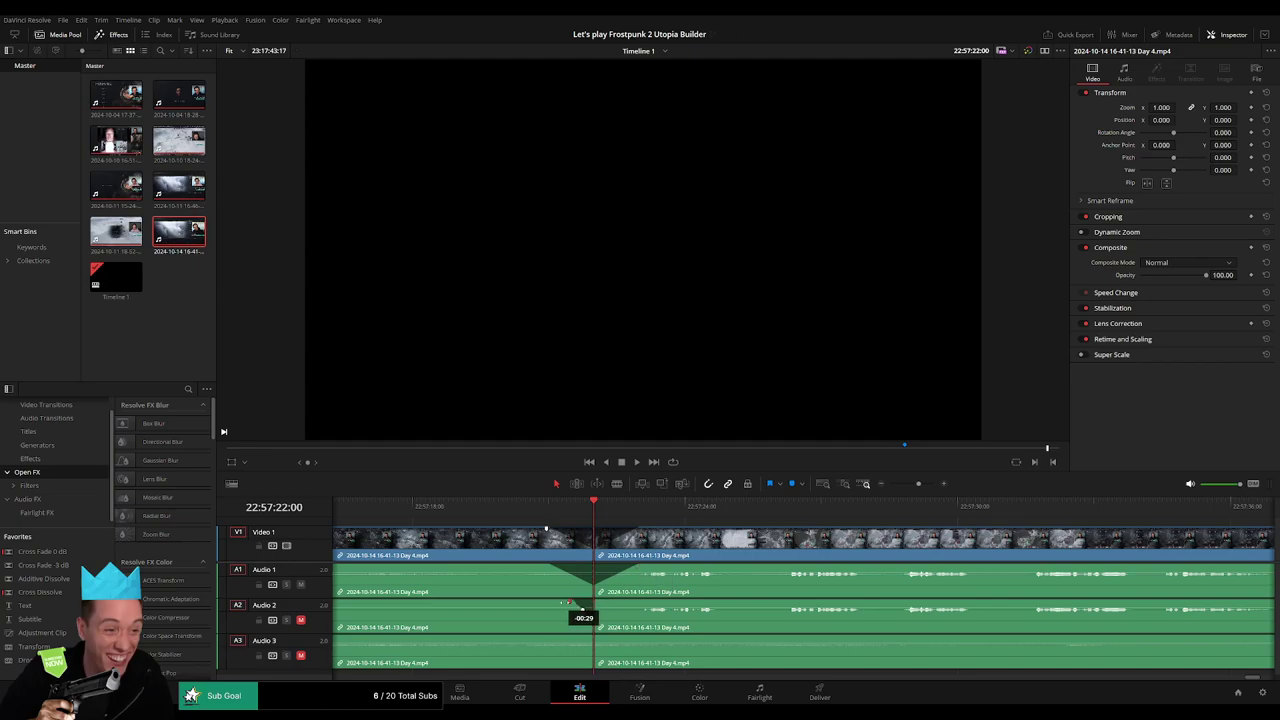
Lengthen the Audio 2 and Audio 3 fades at the cut to about one second
{"action": "left_click_drag", "start_coordinate": [592, 603], "coordinate": [638, 602]}
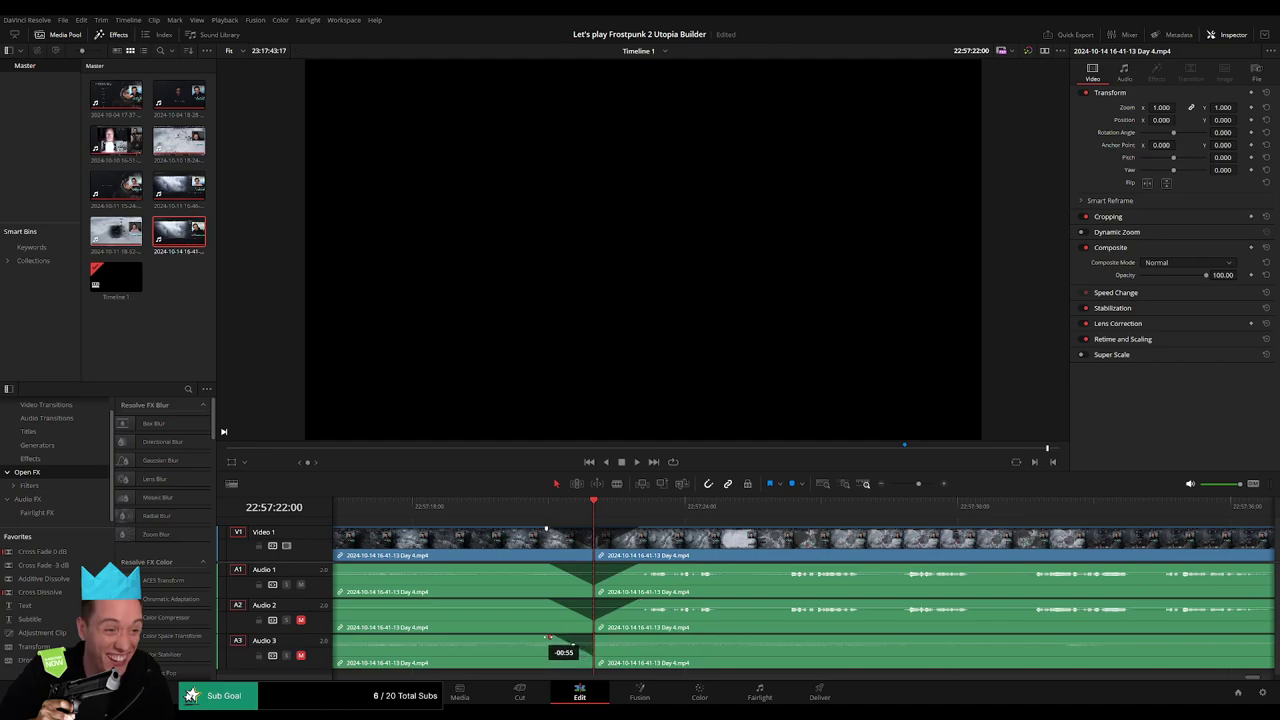
{"action": "left_click_drag", "start_coordinate": [598, 639], "coordinate": [645, 638]}
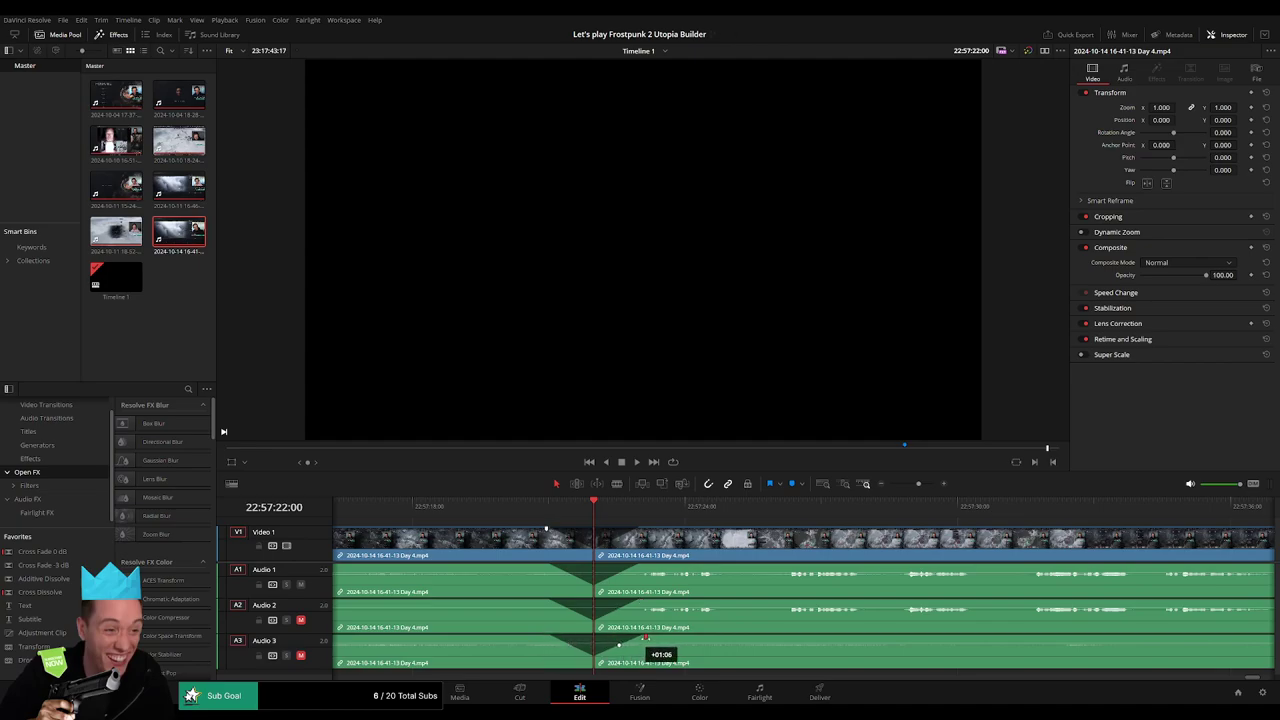
{"action": "scroll", "coordinate": [843, 489], "scroll_direction": "down", "scroll_amount": 4}
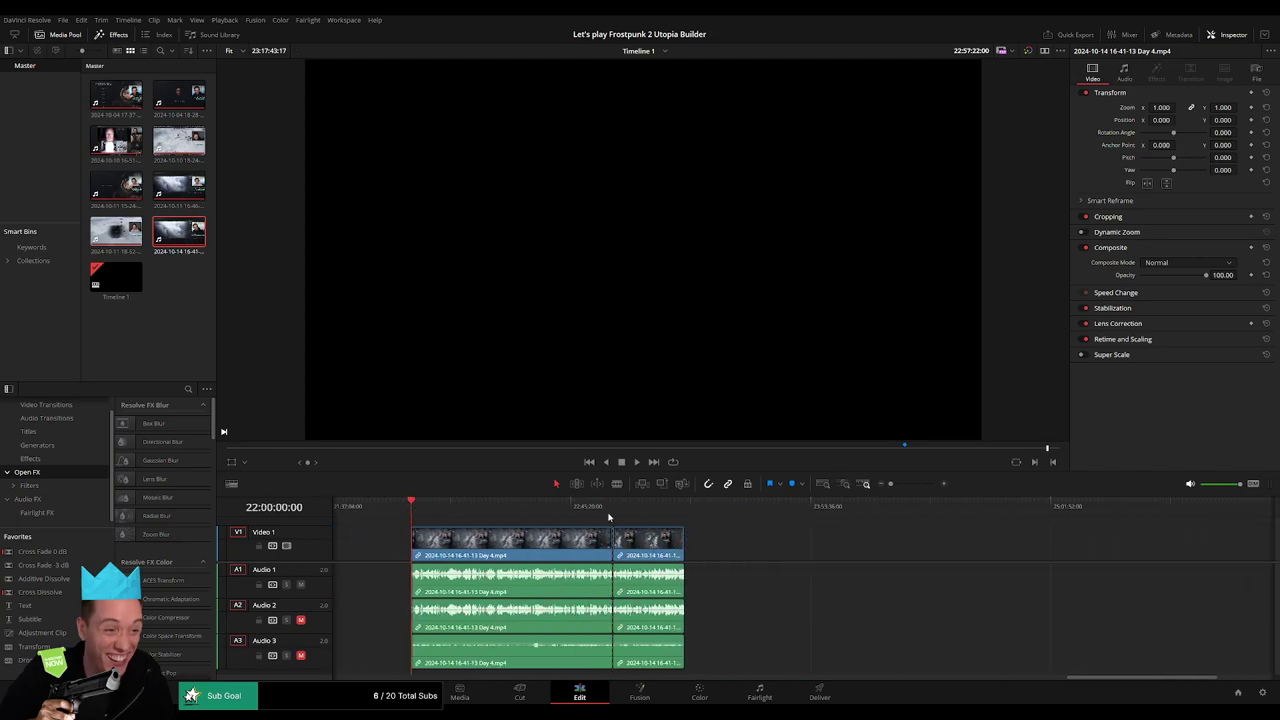
Snap the second Day 4 clip to start at 24:00:00:00 after a gap, then play from its start
{"action": "left_click", "coordinate": [608, 517]}
{"action": "scroll", "coordinate": [560, 530], "scroll_direction": "right", "scroll_amount": 3}
{"action": "left_click_drag", "start_coordinate": [514, 548], "coordinate": [843, 548]}
{"action": "left_click", "coordinate": [600, 562]}
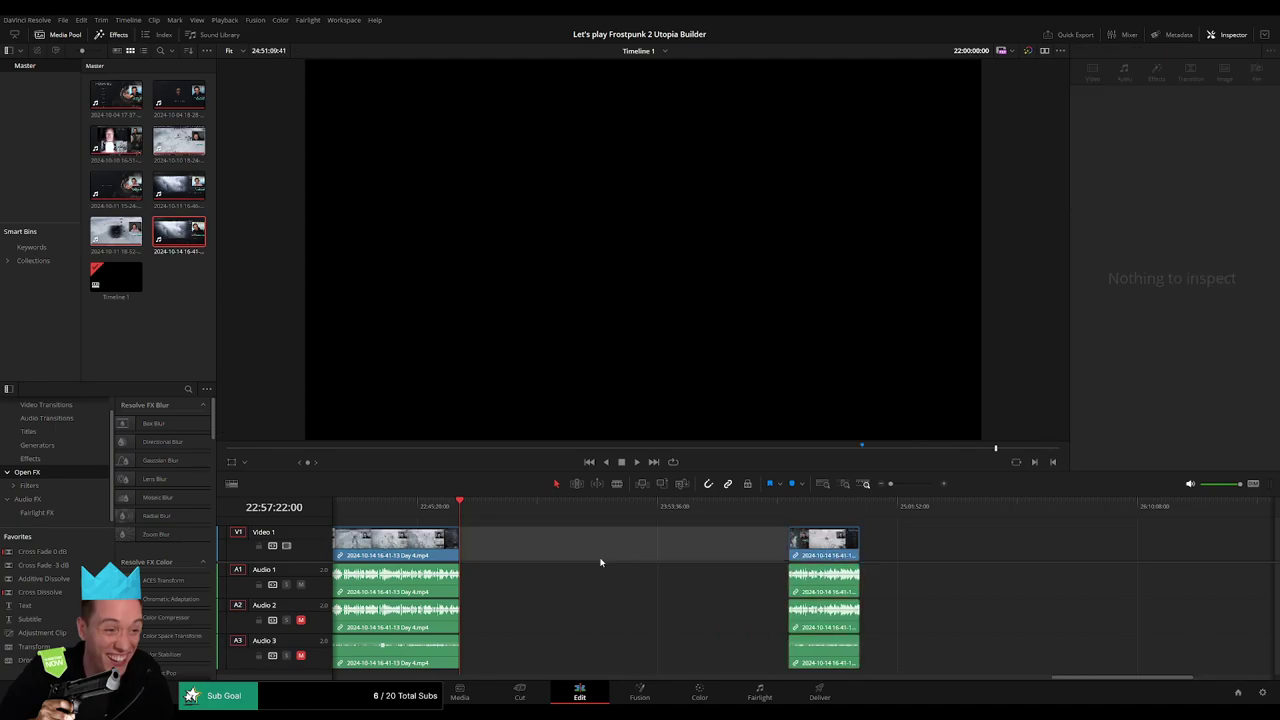
{"action": "key", "text": "Escape"}
{"action": "left_click_drag", "start_coordinate": [509, 507], "coordinate": [677, 522]}
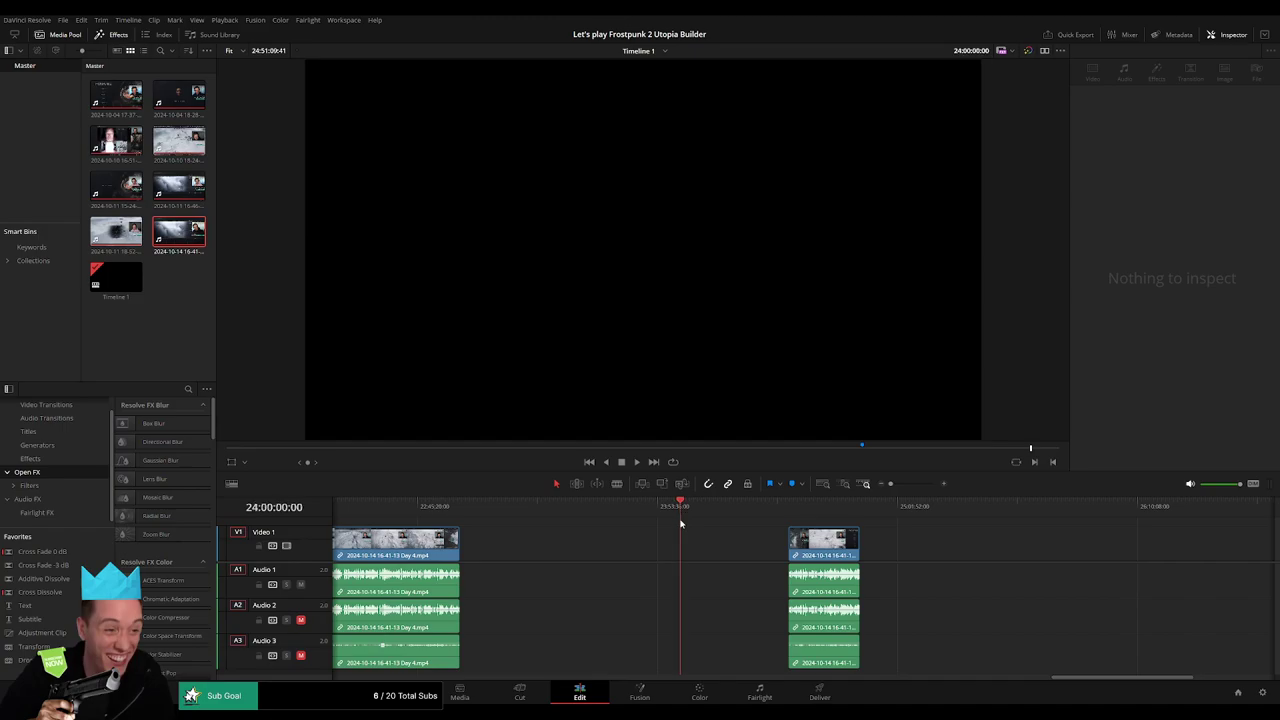
{"action": "left_click_drag", "start_coordinate": [808, 551], "coordinate": [700, 551]}
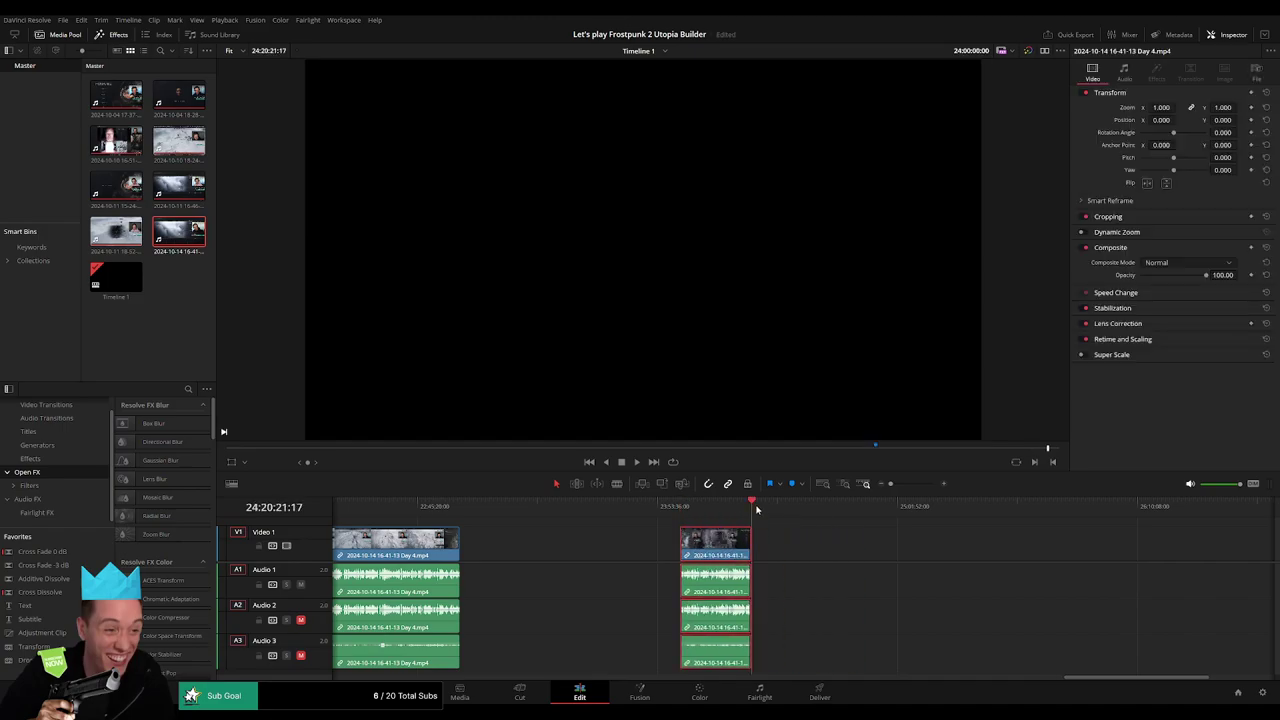
{"action": "key", "text": "Up"}
{"action": "key", "text": "space"}
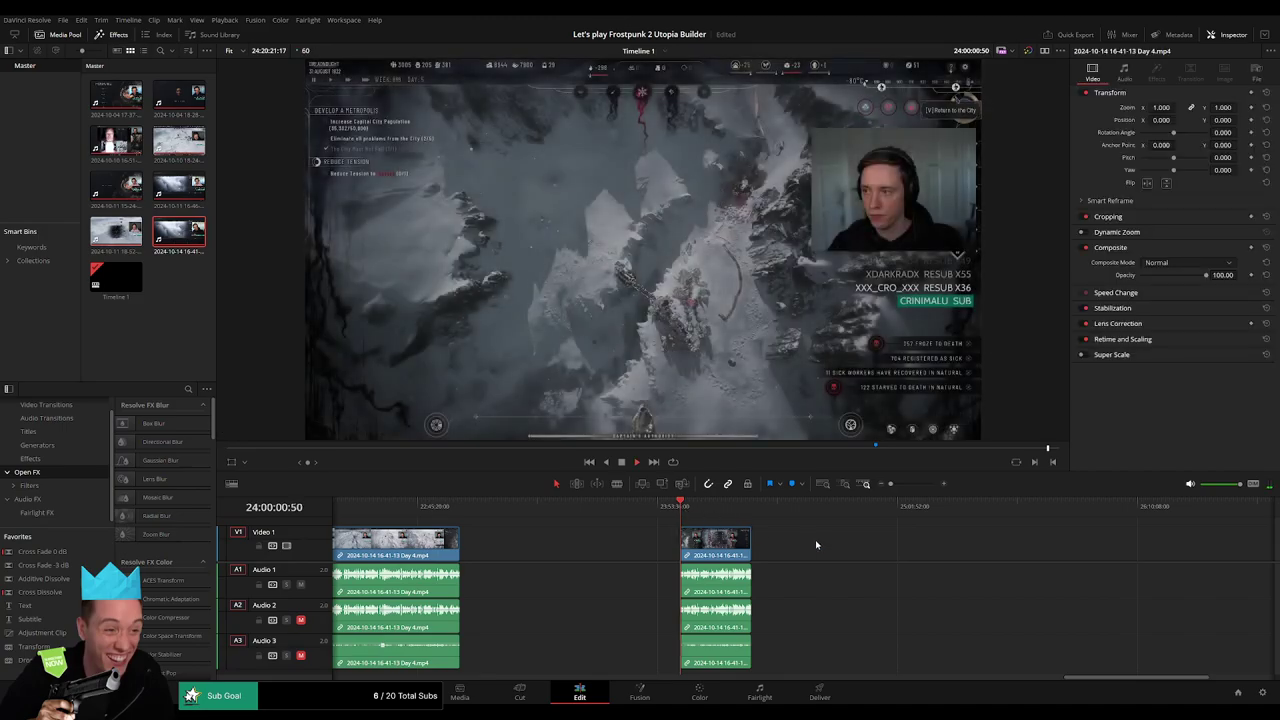
{"action": "scroll", "coordinate": [815, 539], "scroll_direction": "up", "scroll_amount": 5}
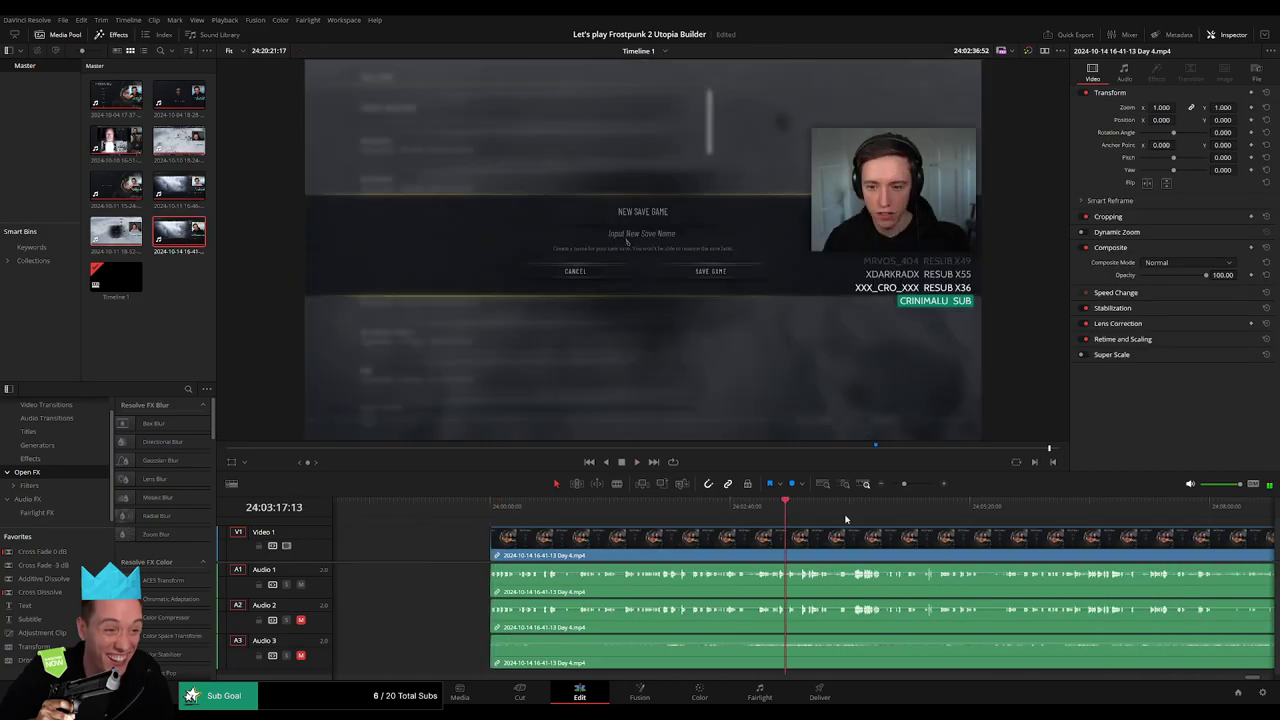
Play through the late Day 4 footage from the Ambition Fulfilled scene to the A Bright Future screen
{"action": "left_click", "coordinate": [1155, 506]}
{"action": "scroll", "coordinate": [1100, 515], "scroll_direction": "right", "scroll_amount": 5}
{"action": "left_click", "coordinate": [1193, 506]}
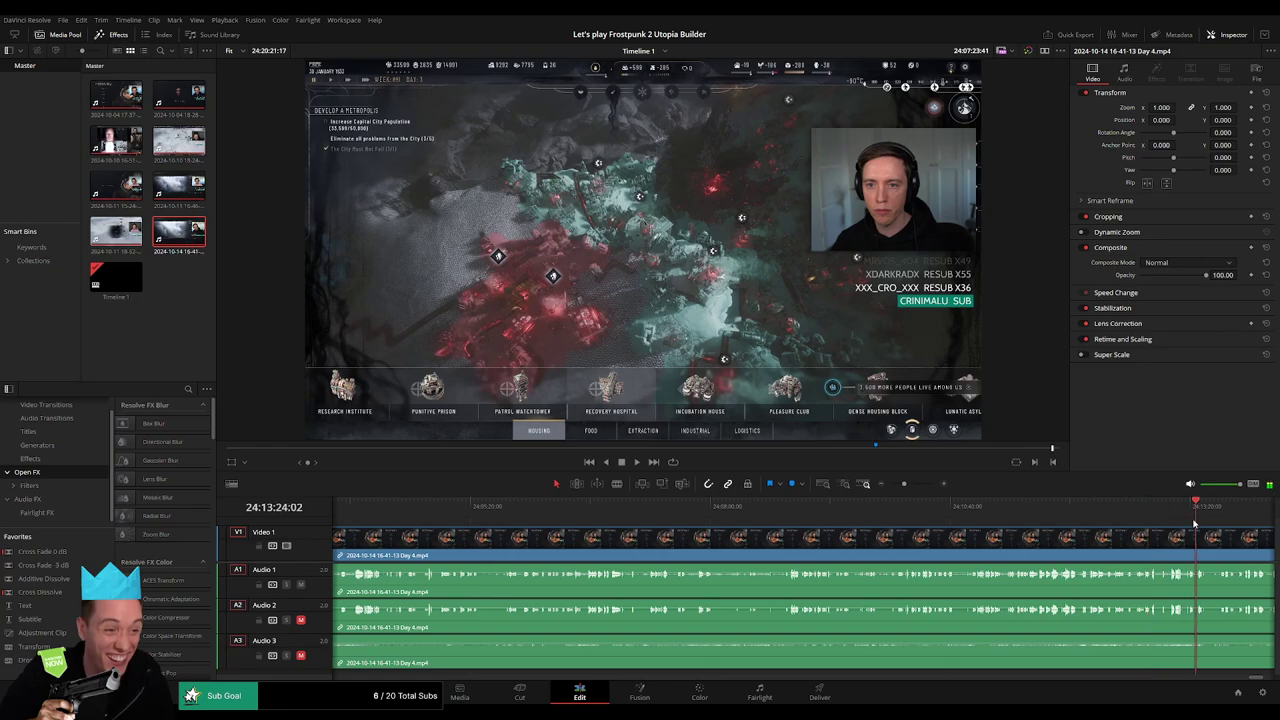
{"action": "scroll", "coordinate": [1100, 528], "scroll_direction": "down", "scroll_amount": 5}
{"action": "left_click", "coordinate": [871, 506]}
{"action": "key", "text": "space"}
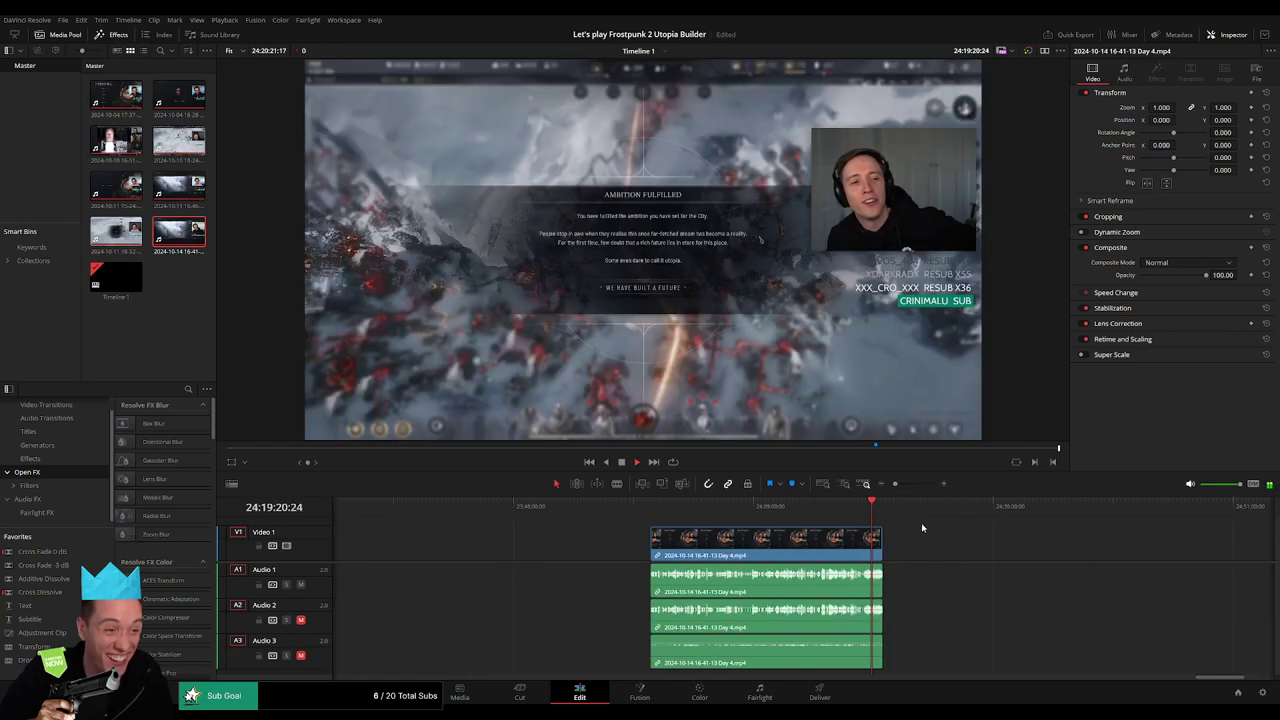
{"action": "scroll", "coordinate": [921, 527], "scroll_direction": "up", "scroll_amount": 5}
{"action": "left_click", "coordinate": [637, 508]}
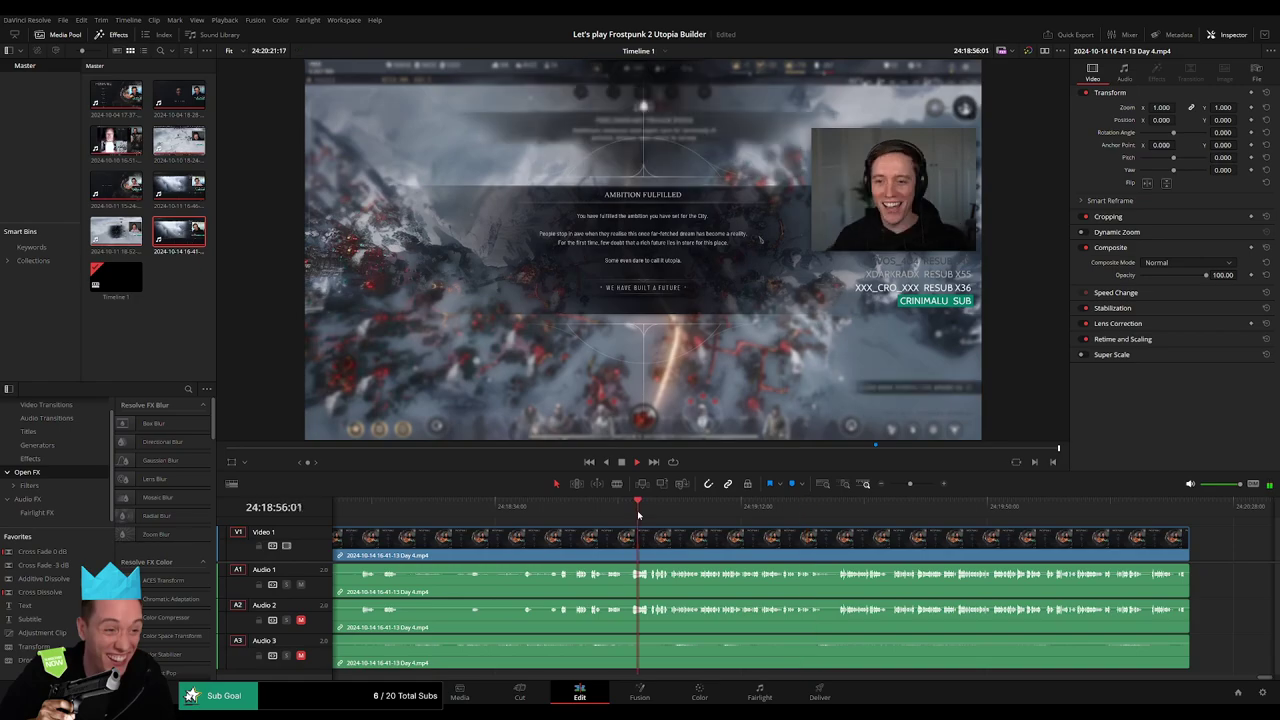
{"action": "left_click", "coordinate": [591, 508]}
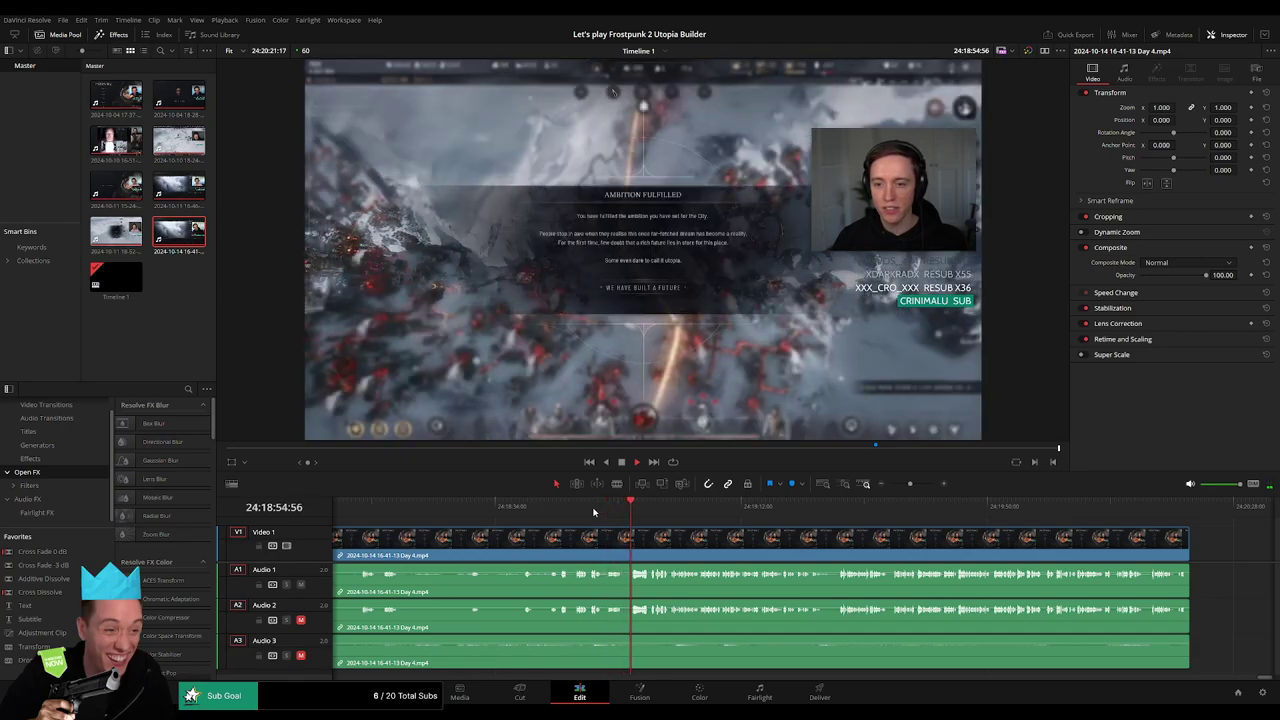
{"action": "left_click_drag", "start_coordinate": [657, 513], "coordinate": [898, 513]}
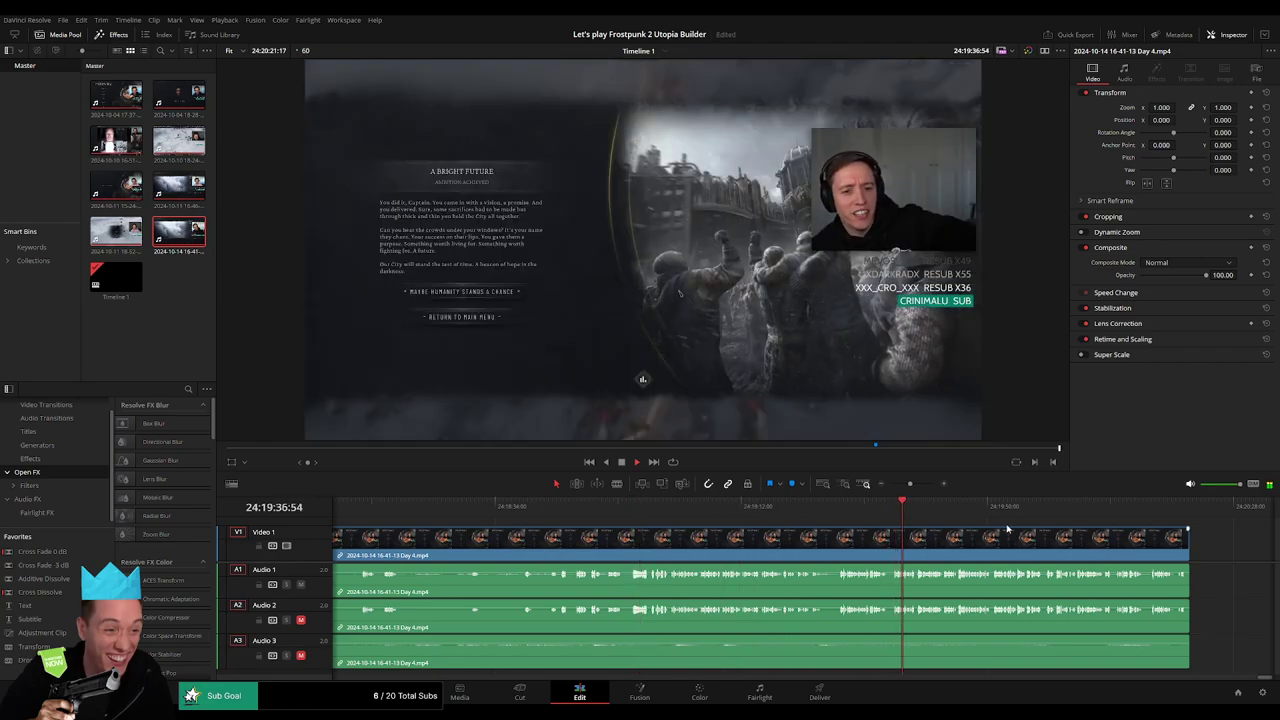
Zoom in on the clip's end and replay from just before the main menu appears
{"action": "left_click", "coordinate": [1135, 504]}
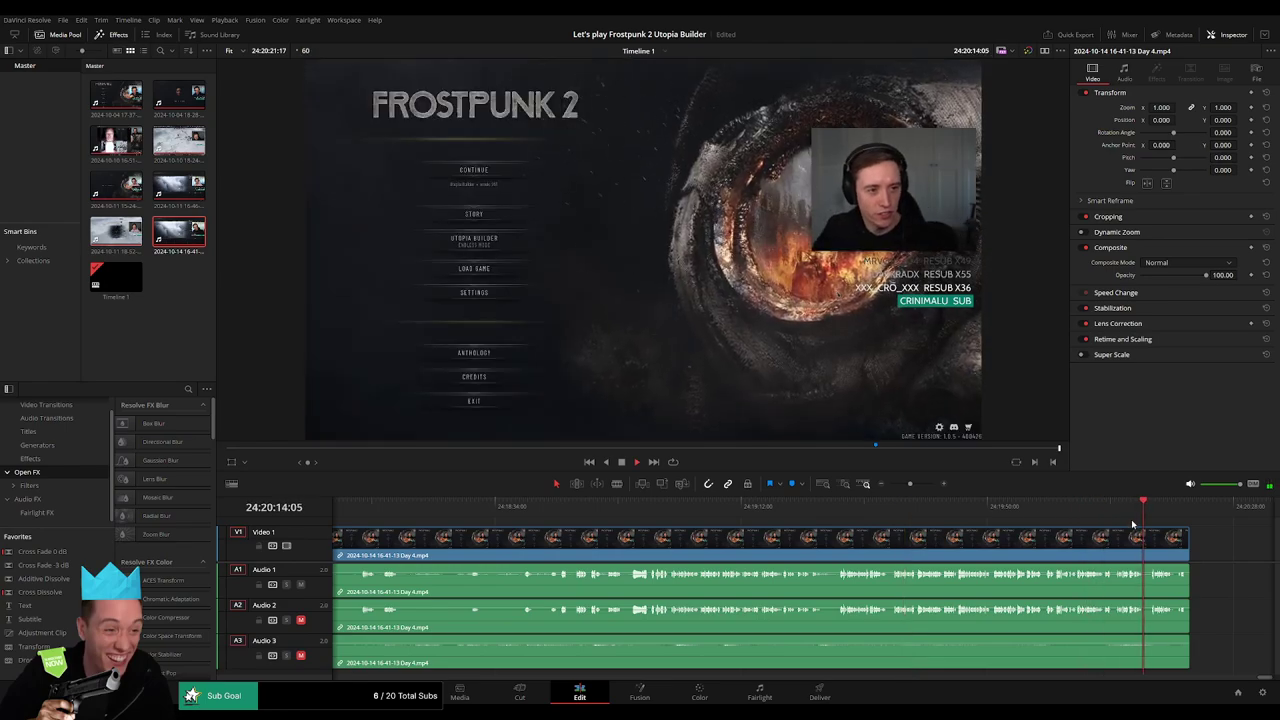
{"action": "left_click_drag", "start_coordinate": [910, 484], "coordinate": [914, 485]}
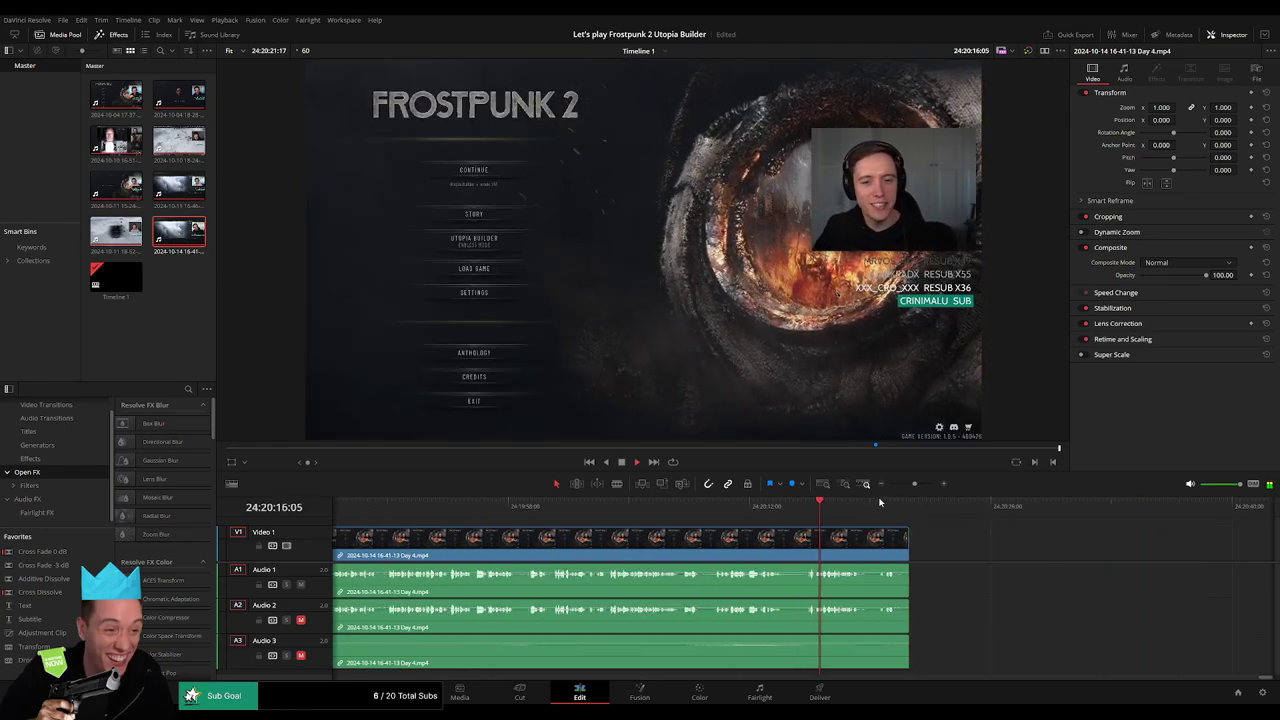
{"action": "left_click", "coordinate": [716, 506]}
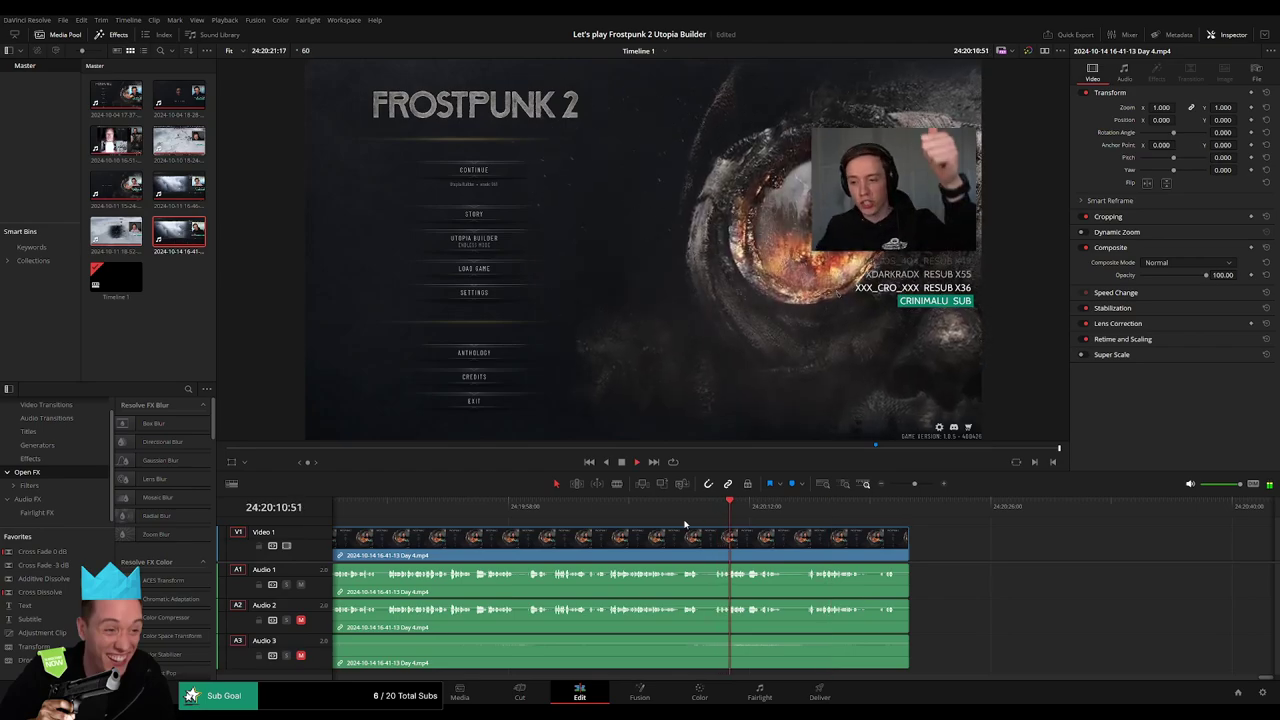
{"action": "left_click", "coordinate": [556, 519]}
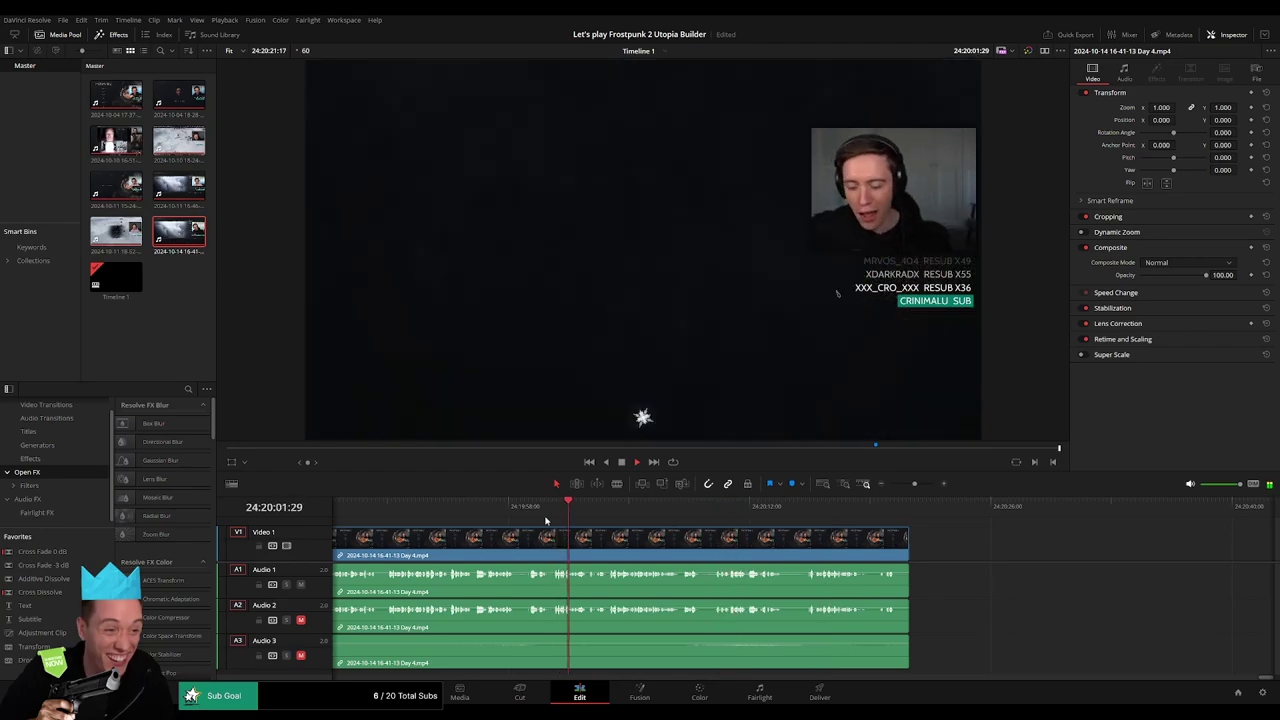
{"action": "left_click", "coordinate": [529, 517]}
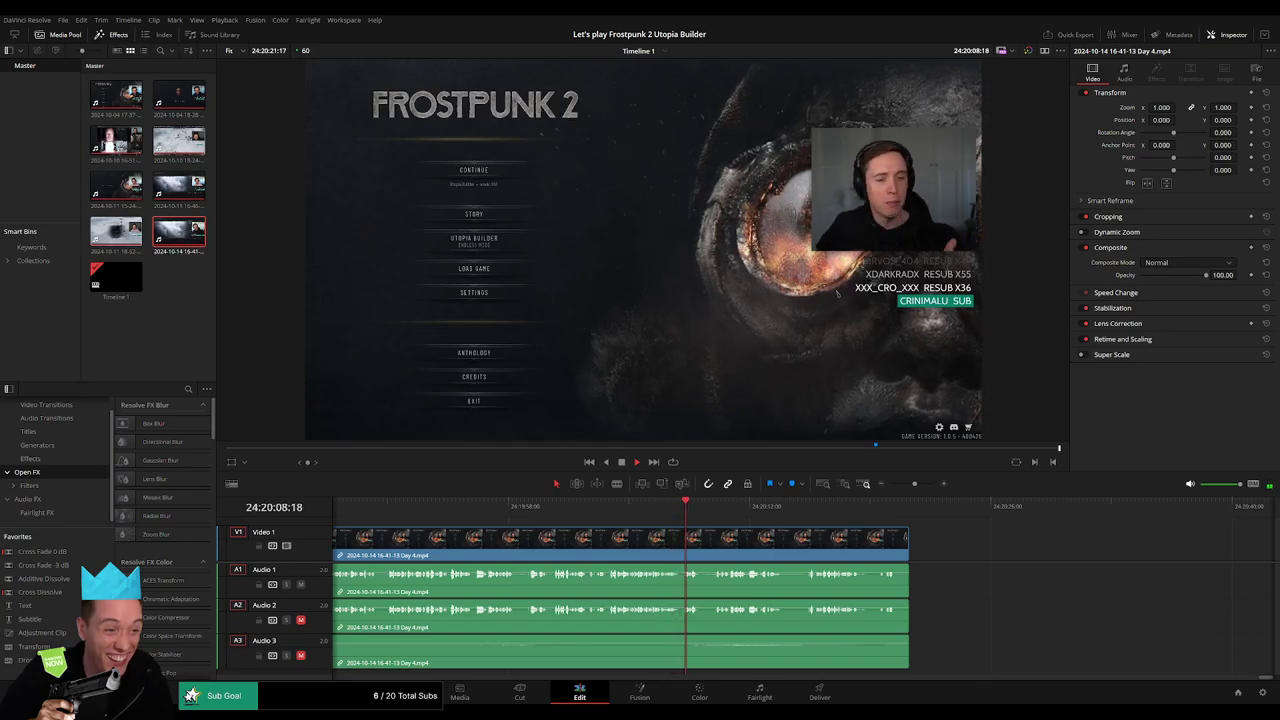
Add roughly one-second fade-outs to the audio tracks and Video 1 at the Day 4 clip's end
{"action": "scroll", "coordinate": [904, 566], "scroll_direction": "up", "scroll_amount": 3}
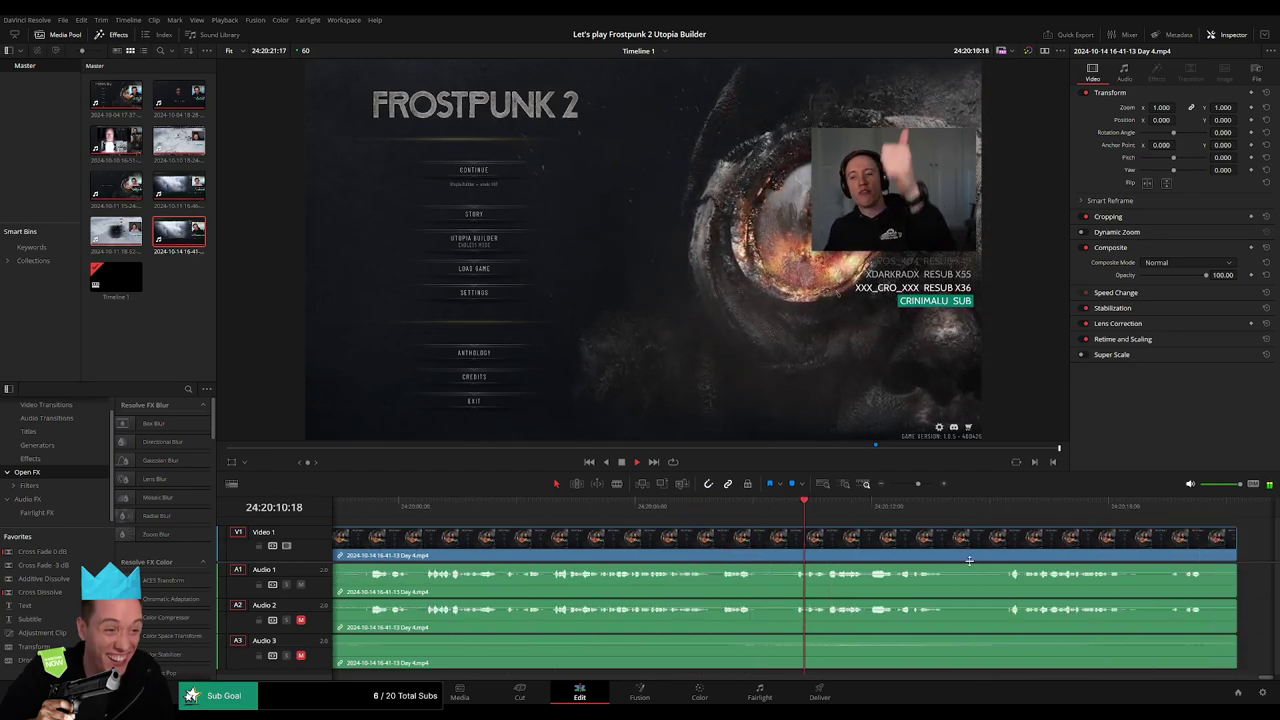
{"action": "scroll", "coordinate": [928, 566], "scroll_direction": "down", "scroll_amount": 1}
{"action": "mouse_move", "coordinate": [928, 566]}
{"action": "left_mouse_down"}
{"action": "mouse_move", "coordinate": [888, 569]}
{"action": "mouse_move", "coordinate": [903, 637]}
{"action": "left_mouse_up"}
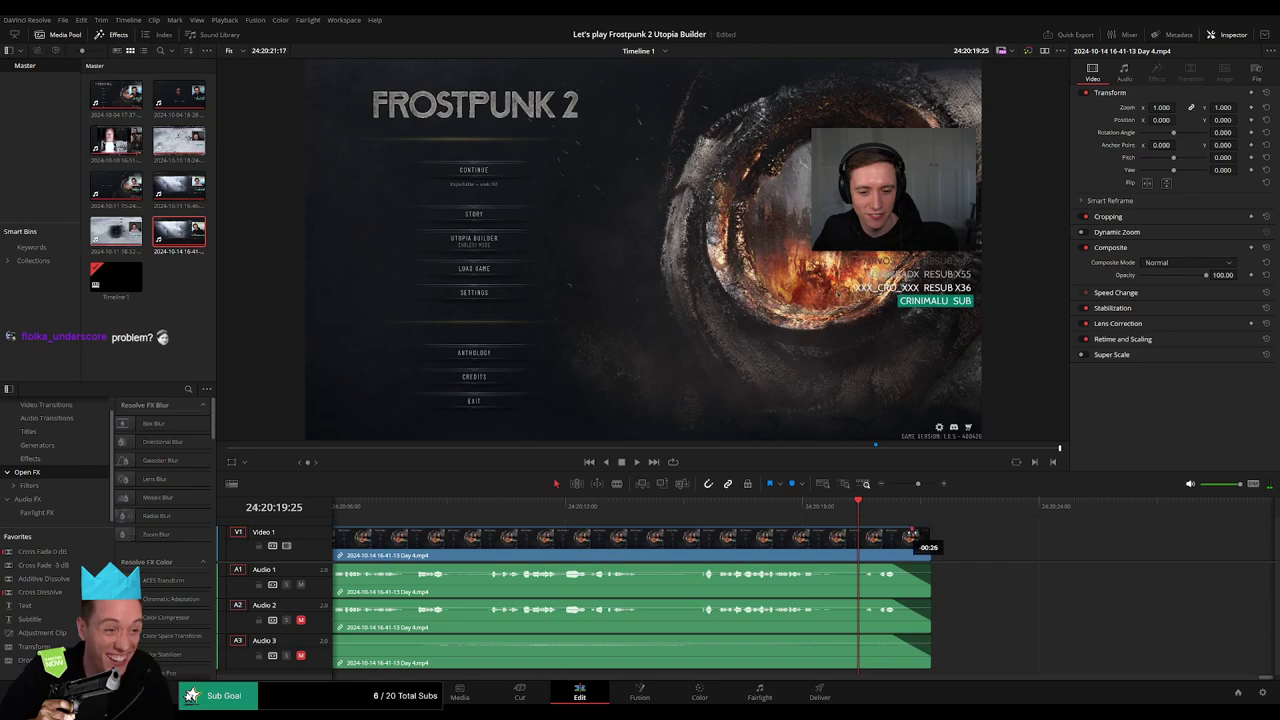
{"action": "left_click_drag", "start_coordinate": [890, 535], "coordinate": [890, 535]}
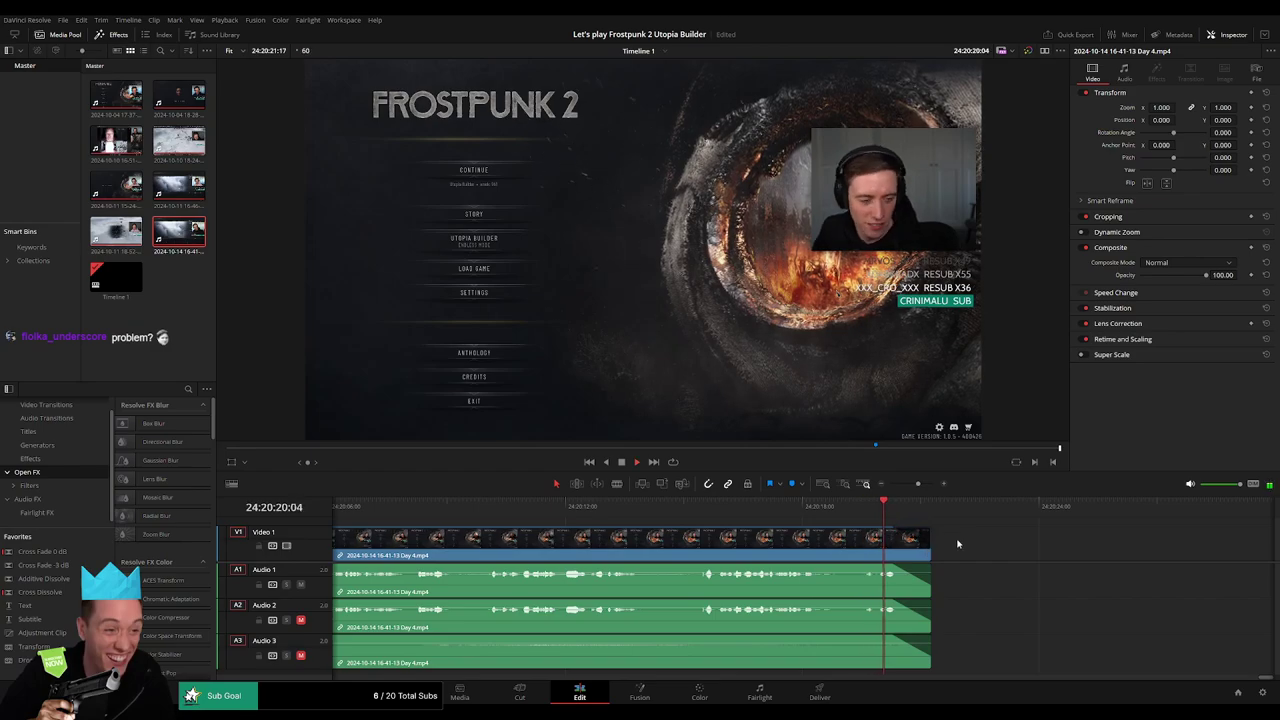
Add a marker named '13 episodes' at 24:20:21:17, the end of the last Day 4 clip
{"action": "scroll", "coordinate": [864, 543], "scroll_direction": "down", "scroll_amount": 8}
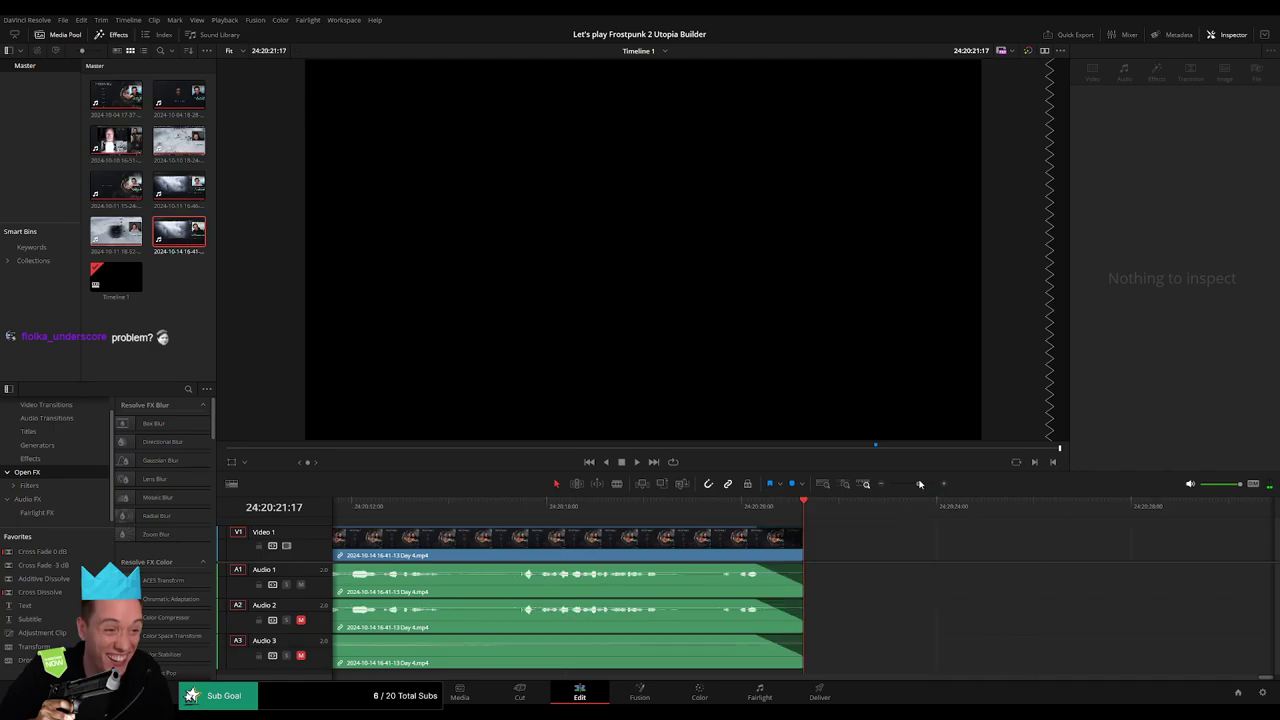
{"action": "scroll", "coordinate": [864, 543], "scroll_direction": "left", "scroll_amount": 8}
{"action": "scroll", "coordinate": [740, 541], "scroll_direction": "left", "scroll_amount": 2}
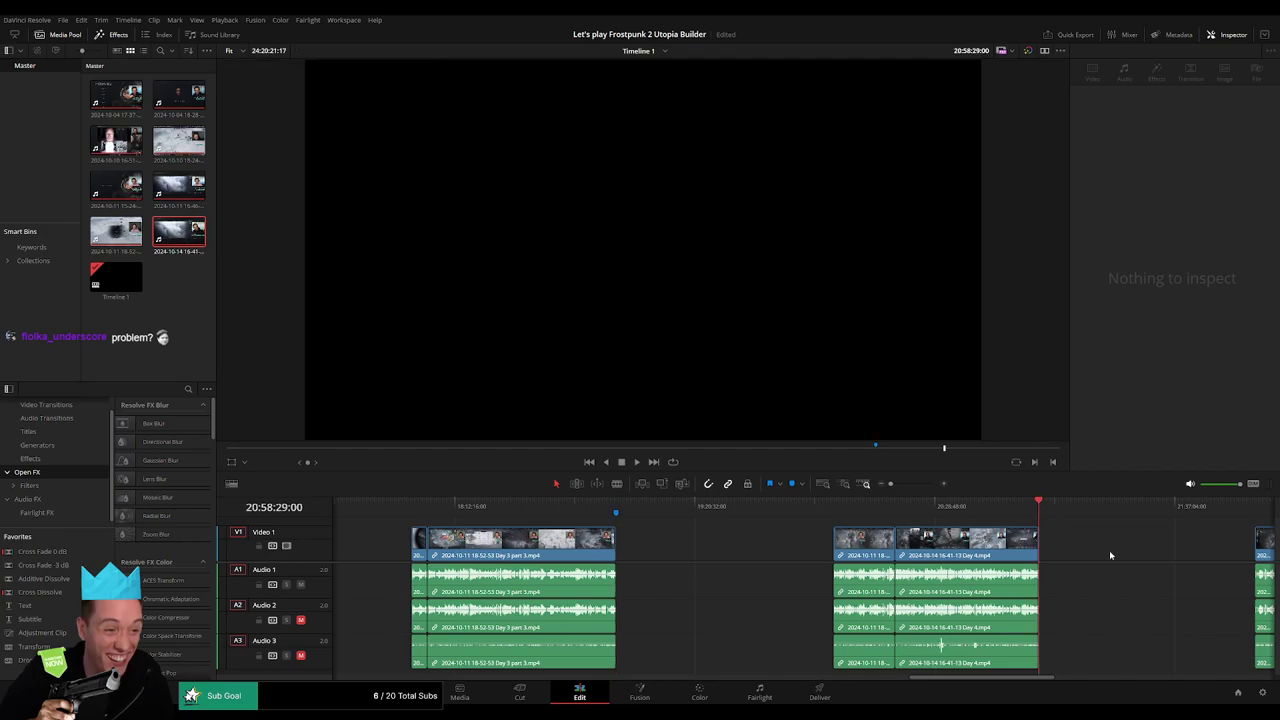
{"action": "scroll", "coordinate": [1109, 550], "scroll_direction": "right", "scroll_amount": 4}
{"action": "left_click", "coordinate": [1100, 507]}
{"action": "scroll", "coordinate": [1121, 547], "scroll_direction": "right", "scroll_amount": 6}
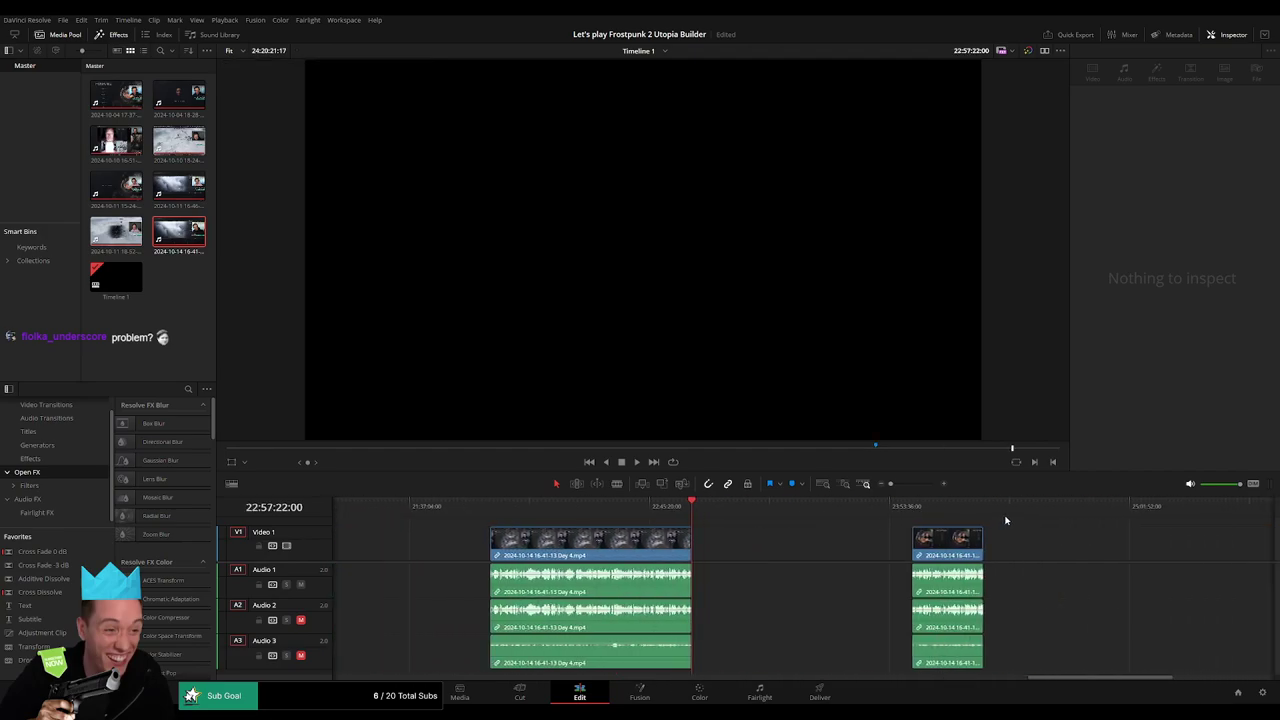
{"action": "key", "text": "m"}
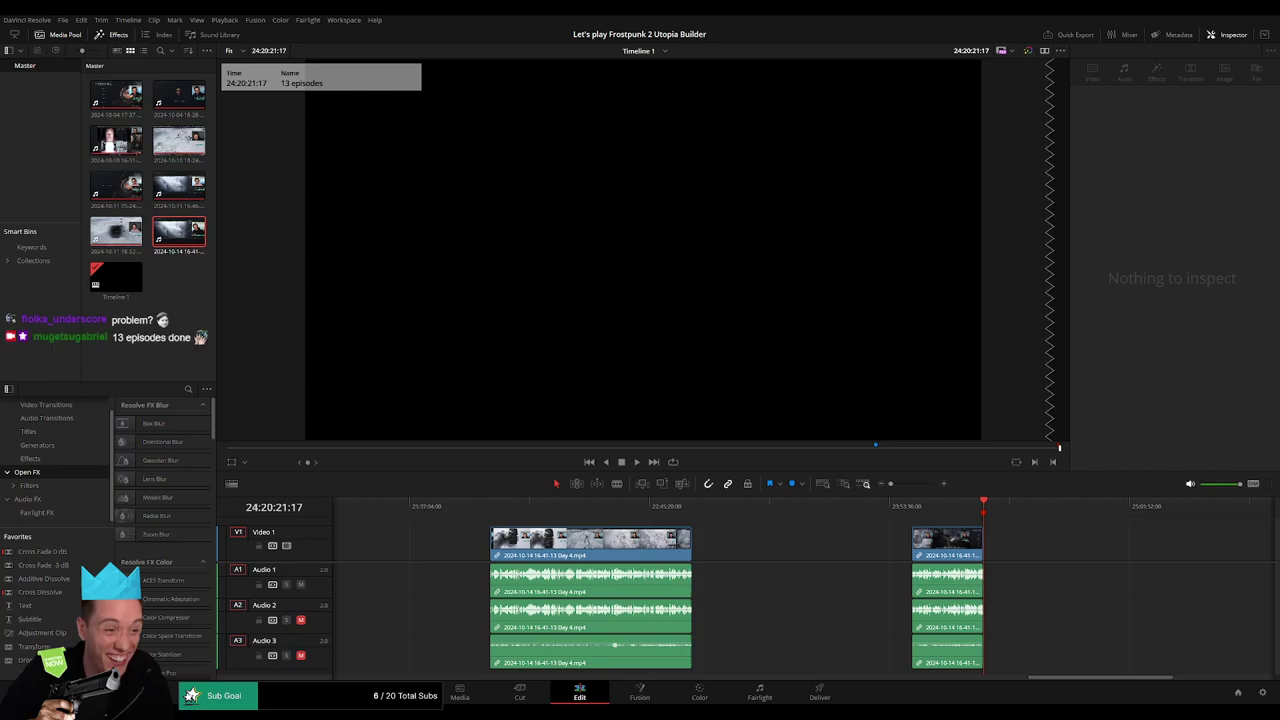
{"action": "left_click", "coordinate": [780, 550]}
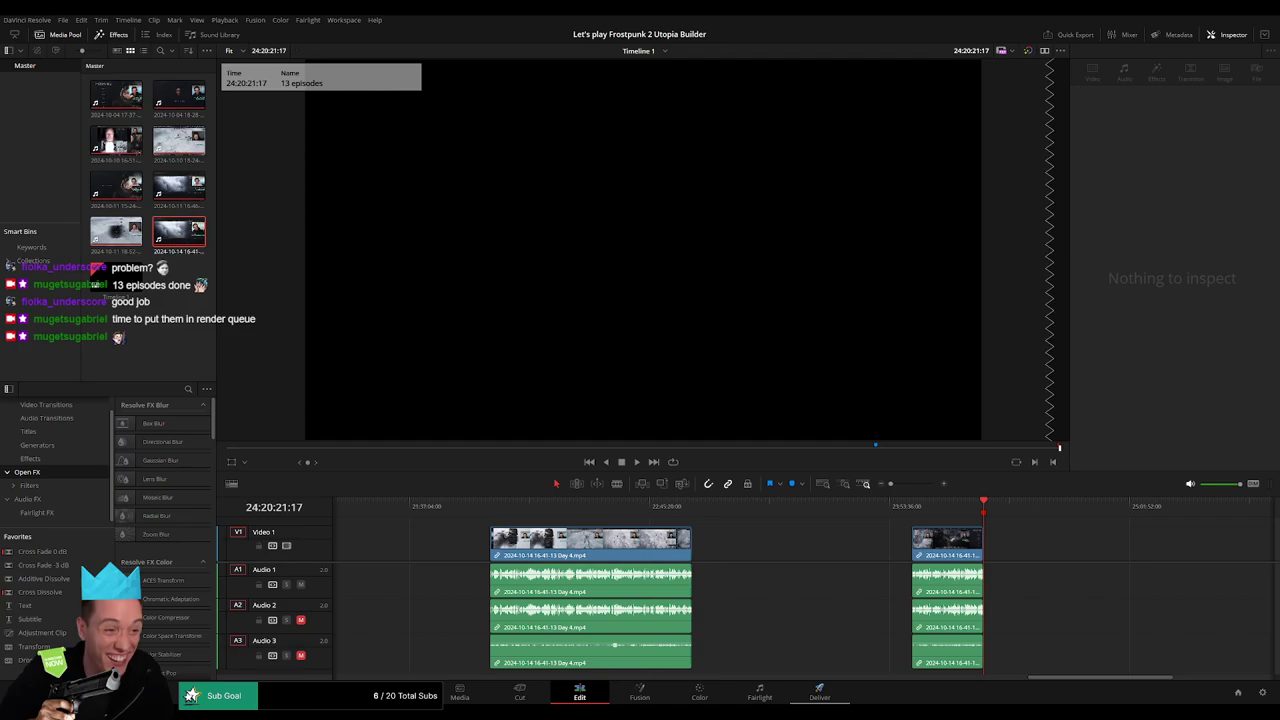
In Render Settings, restrict the video quality to 24000 Kb/s
{"action": "left_click", "coordinate": [819, 690]}
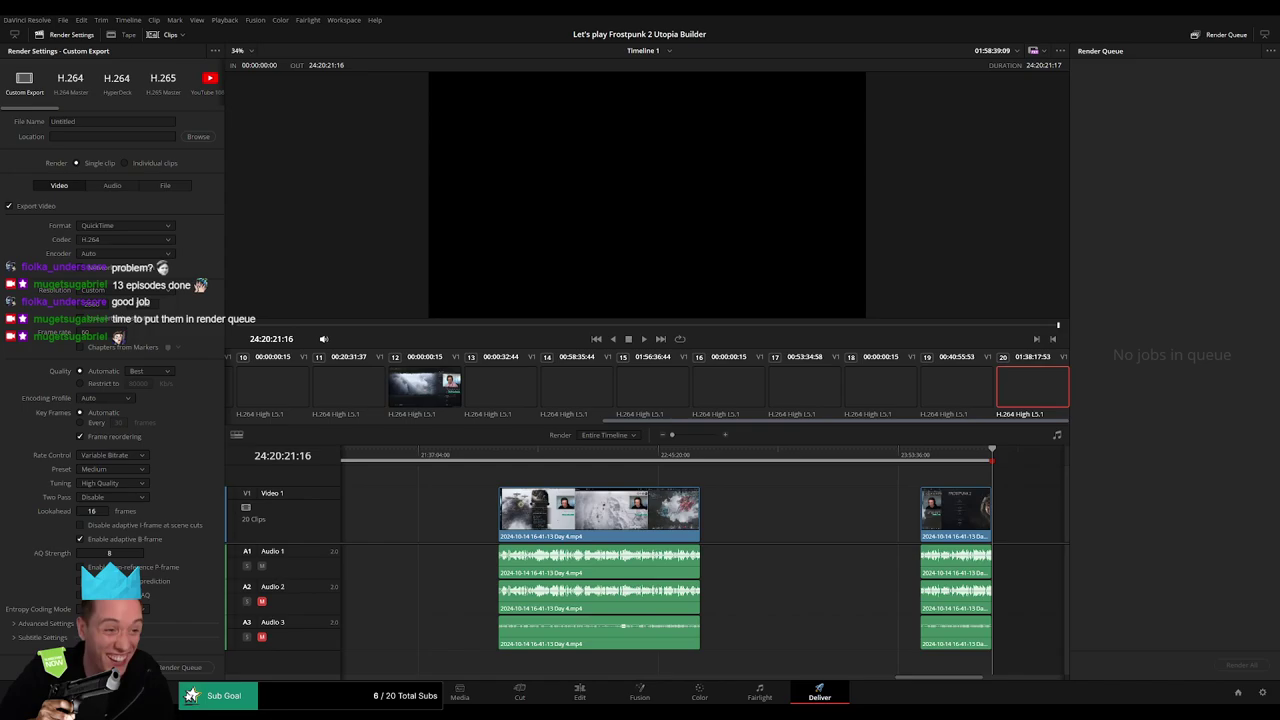
{"action": "left_click_drag", "start_coordinate": [938, 677], "coordinate": [281, 672]}
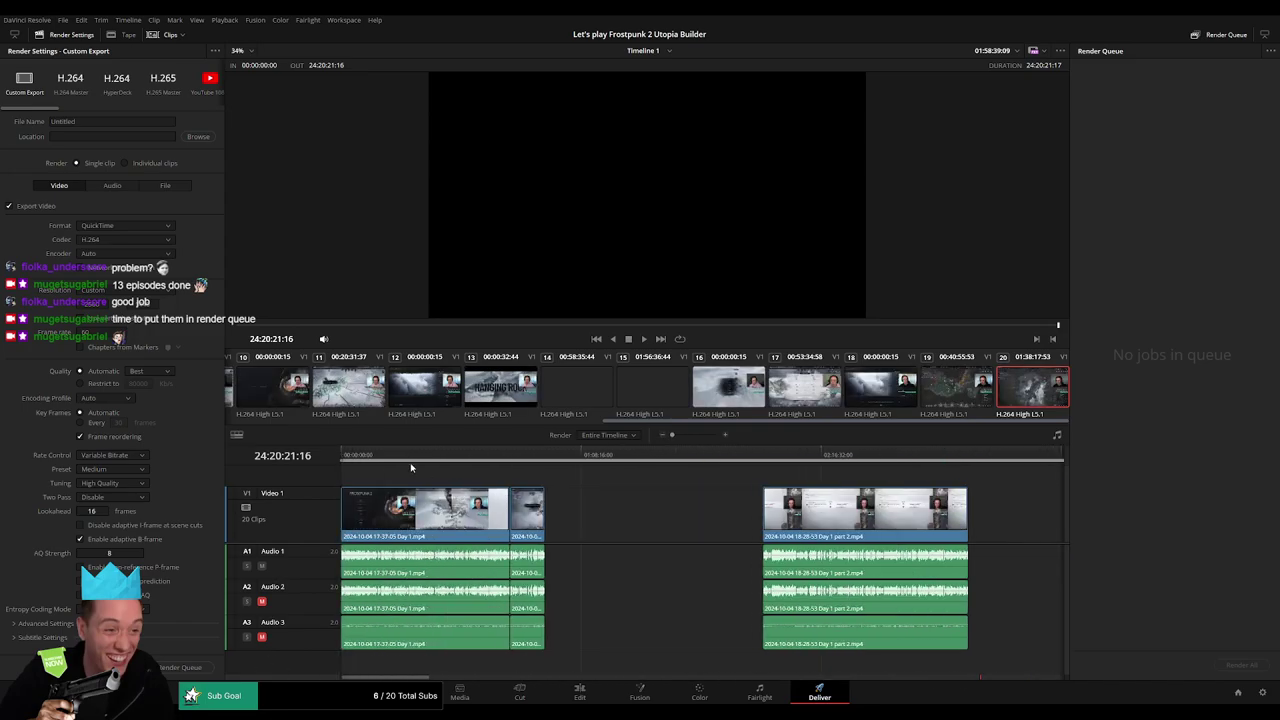
{"action": "key", "text": "Home"}
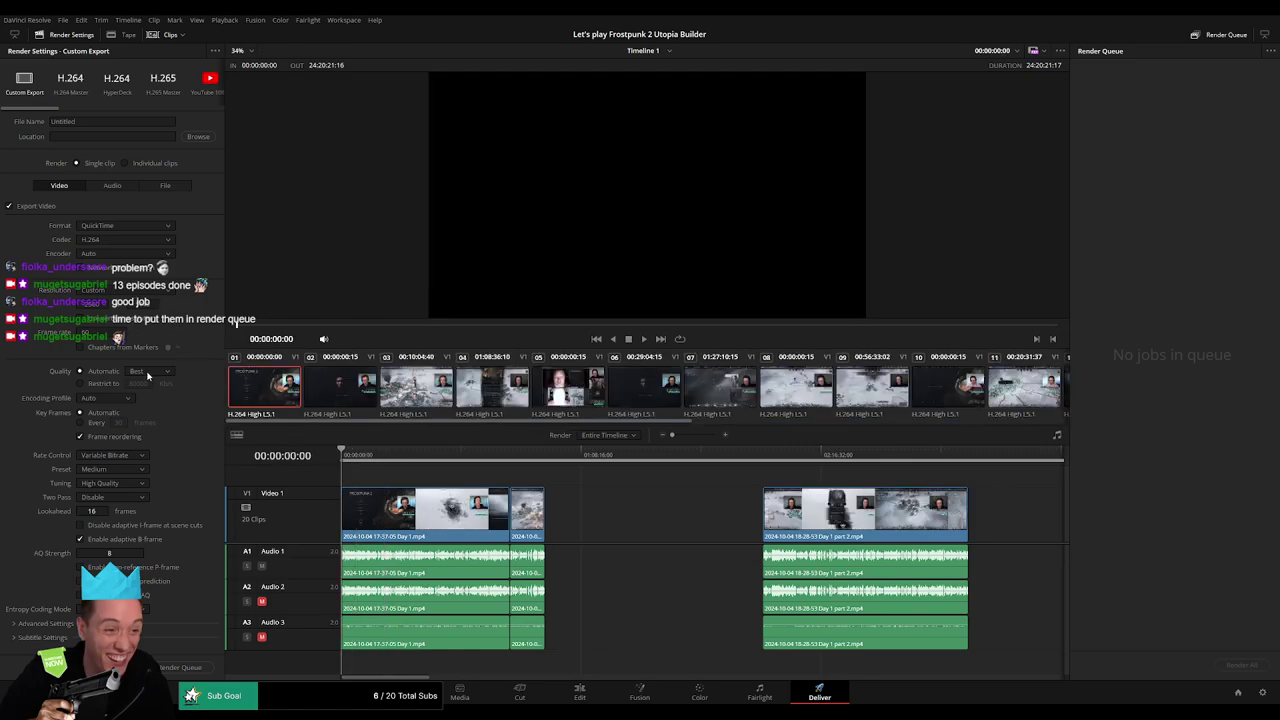
{"action": "left_click", "coordinate": [128, 383]}
{"action": "type", "text": "2"}
{"action": "key", "text": "Delete"}
{"action": "key", "text": "Delete"}
{"action": "type", "text": "4000"}
Change the format from QuickTime to MP4 and use the NVIDIA encoder
{"action": "left_click", "coordinate": [128, 226]}
{"action": "left_click", "coordinate": [119, 242]}
{"action": "left_click", "coordinate": [127, 254]}
{"action": "left_click", "coordinate": [128, 270]}
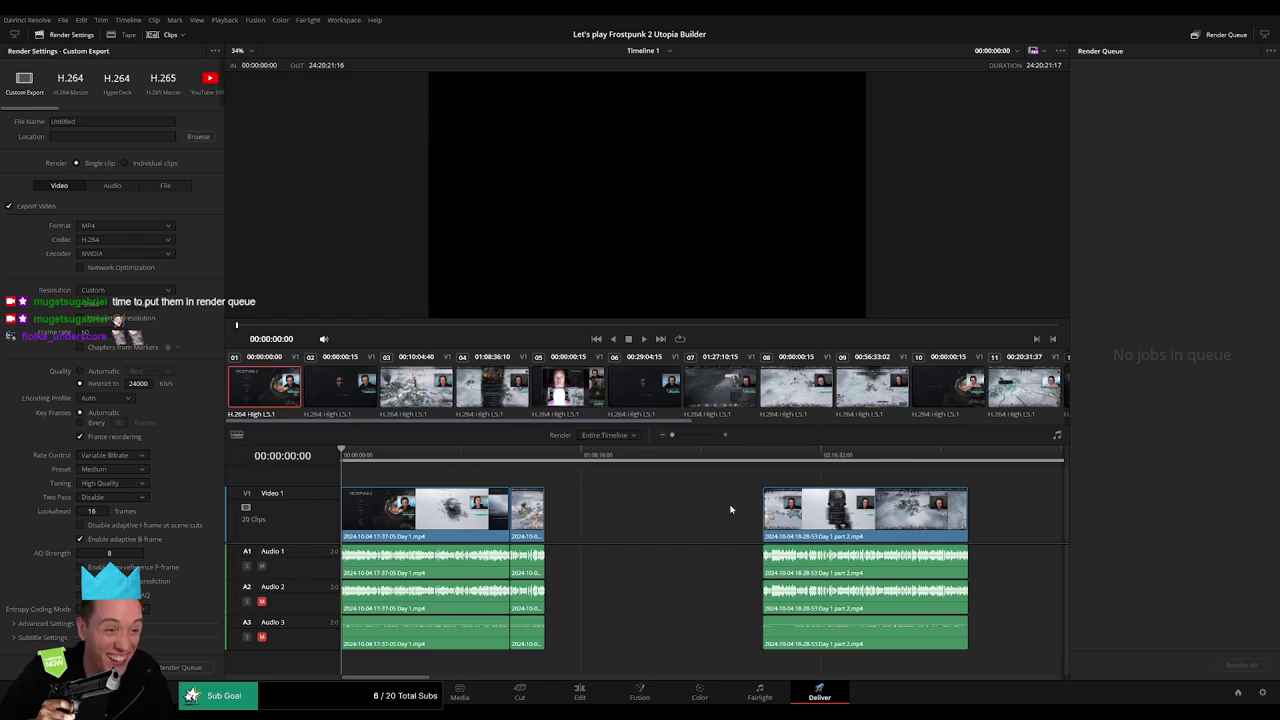
Mark the first clip as an In/Out range and queue it as 'Lowko Ep 1'
{"action": "left_click", "coordinate": [348, 457]}
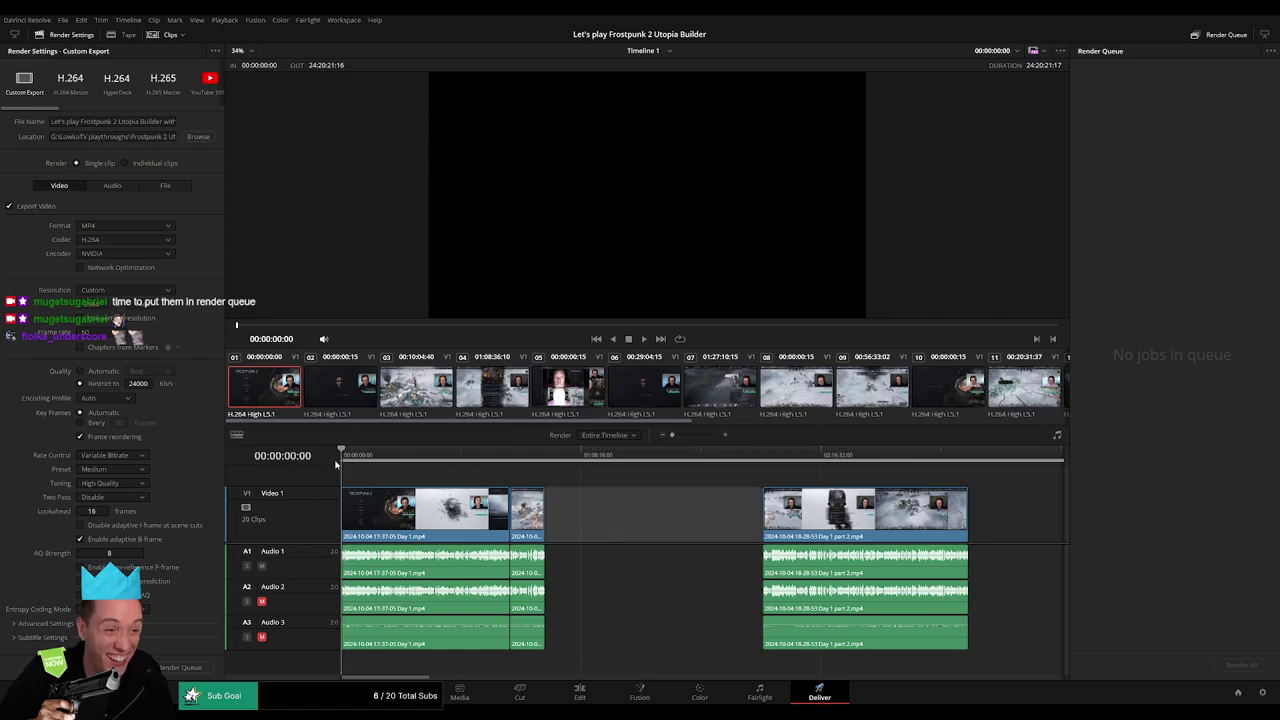
{"action": "left_click", "coordinate": [558, 458]}
{"action": "key", "text": "o"}
{"action": "left_click_drag", "start_coordinate": [558, 458], "coordinate": [545, 458]}
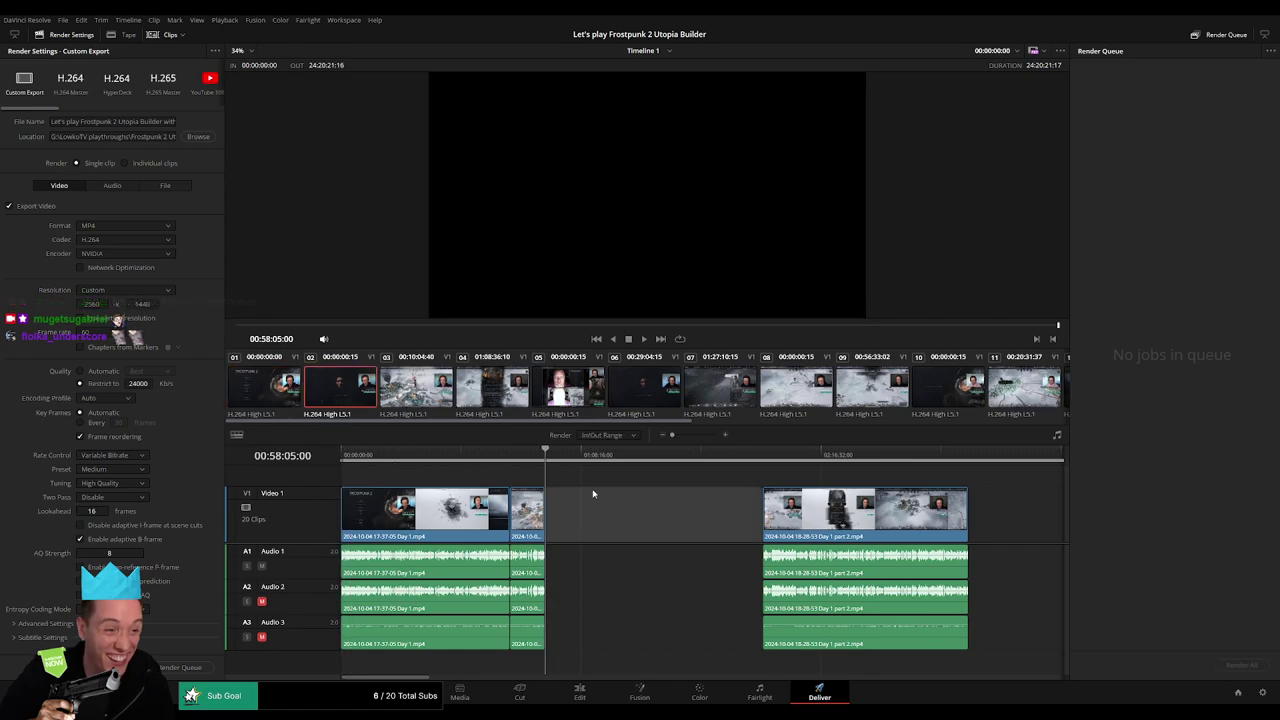
{"action": "key", "text": "o"}
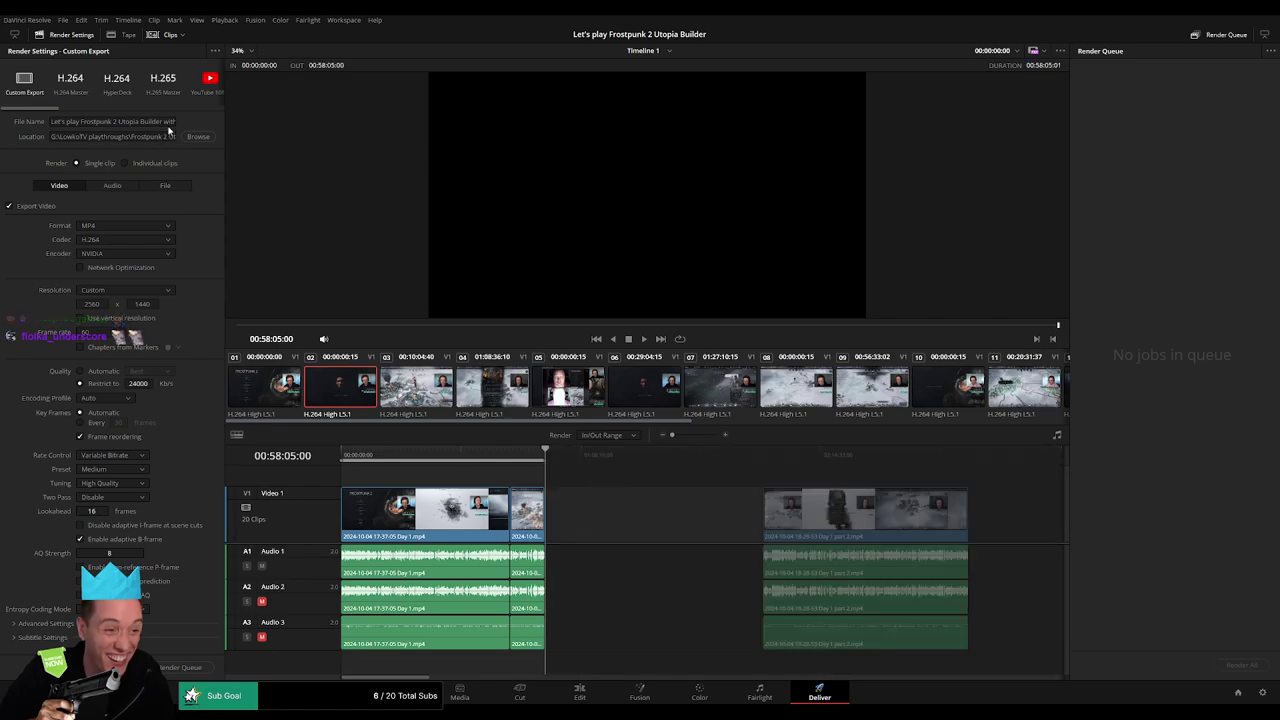
{"action": "left_click", "coordinate": [163, 122]}
{"action": "type", "text": "Lowko Ep 1"}
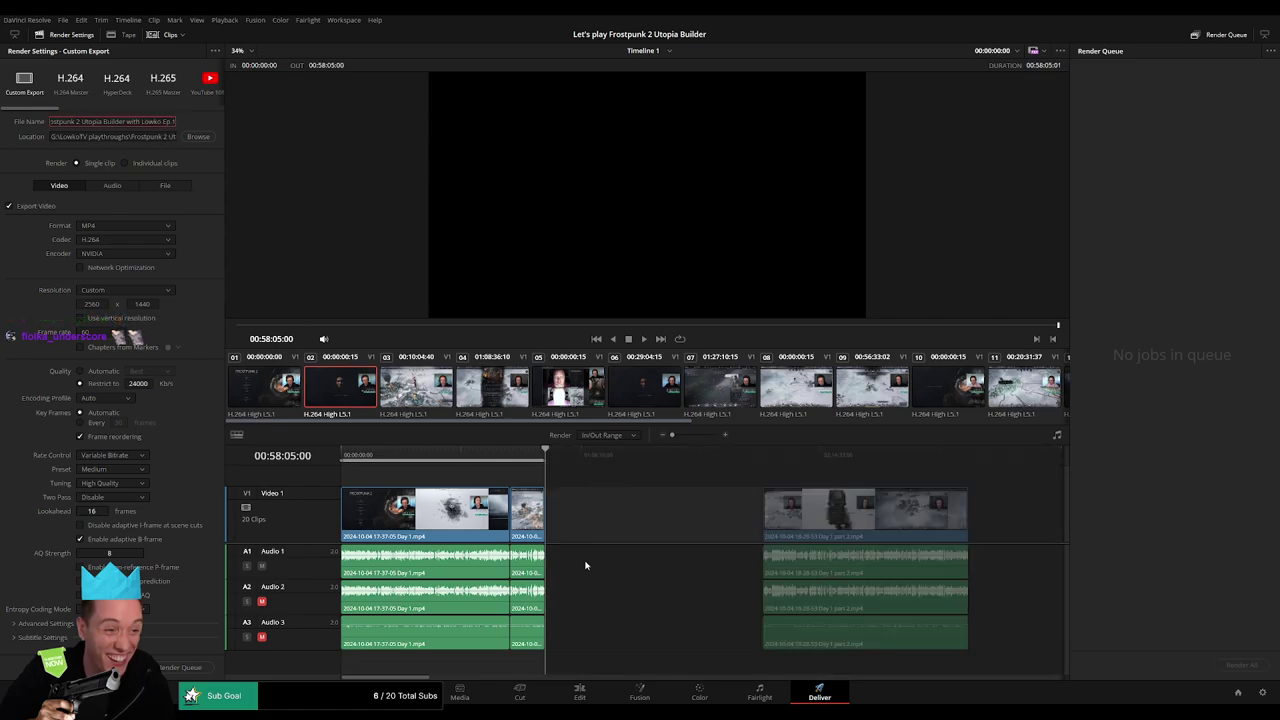
{"action": "key", "text": "Return"}
{"action": "left_click", "coordinate": [181, 667]}
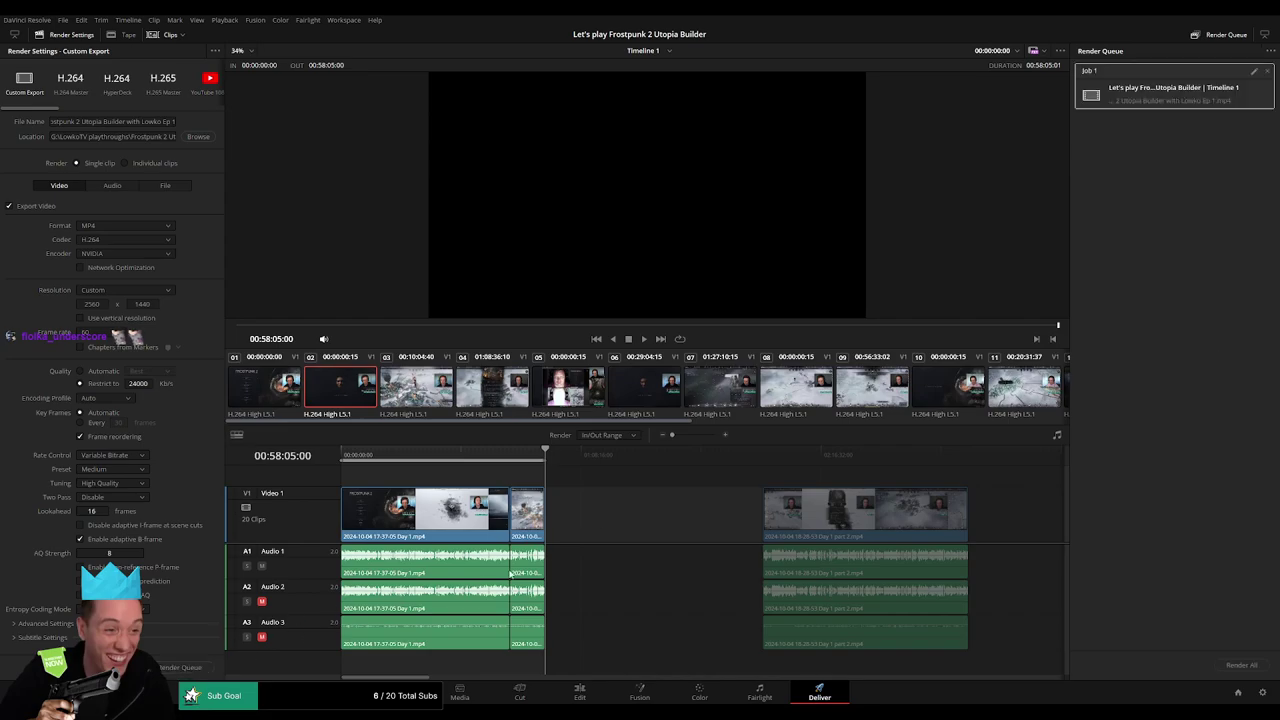
Mark the second episode's clip range and queue it with the file name ending in 2
{"action": "scroll", "coordinate": [538, 503], "scroll_direction": "right", "scroll_amount": 3}
{"action": "scroll", "coordinate": [591, 466], "scroll_direction": "right", "scroll_amount": 2}
{"action": "left_click", "coordinate": [589, 457]}
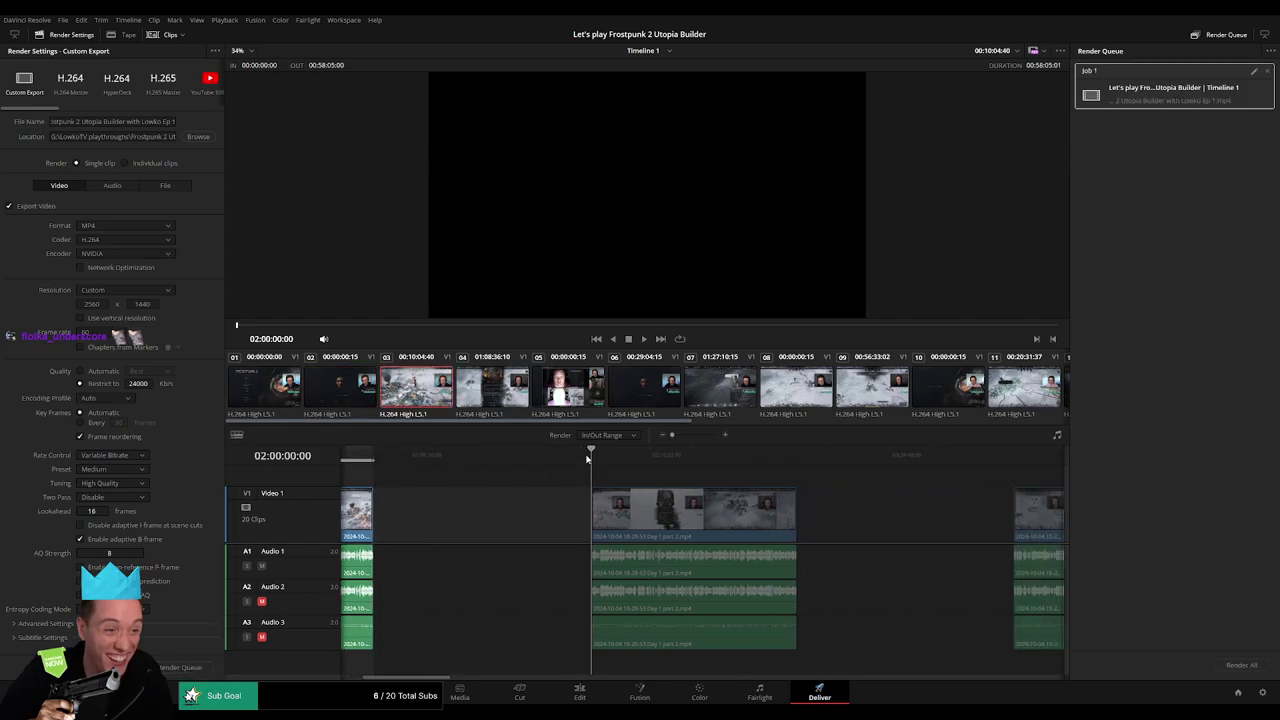
{"action": "scroll", "coordinate": [600, 478], "scroll_direction": "right", "scroll_amount": 2}
{"action": "left_click", "coordinate": [671, 455]}
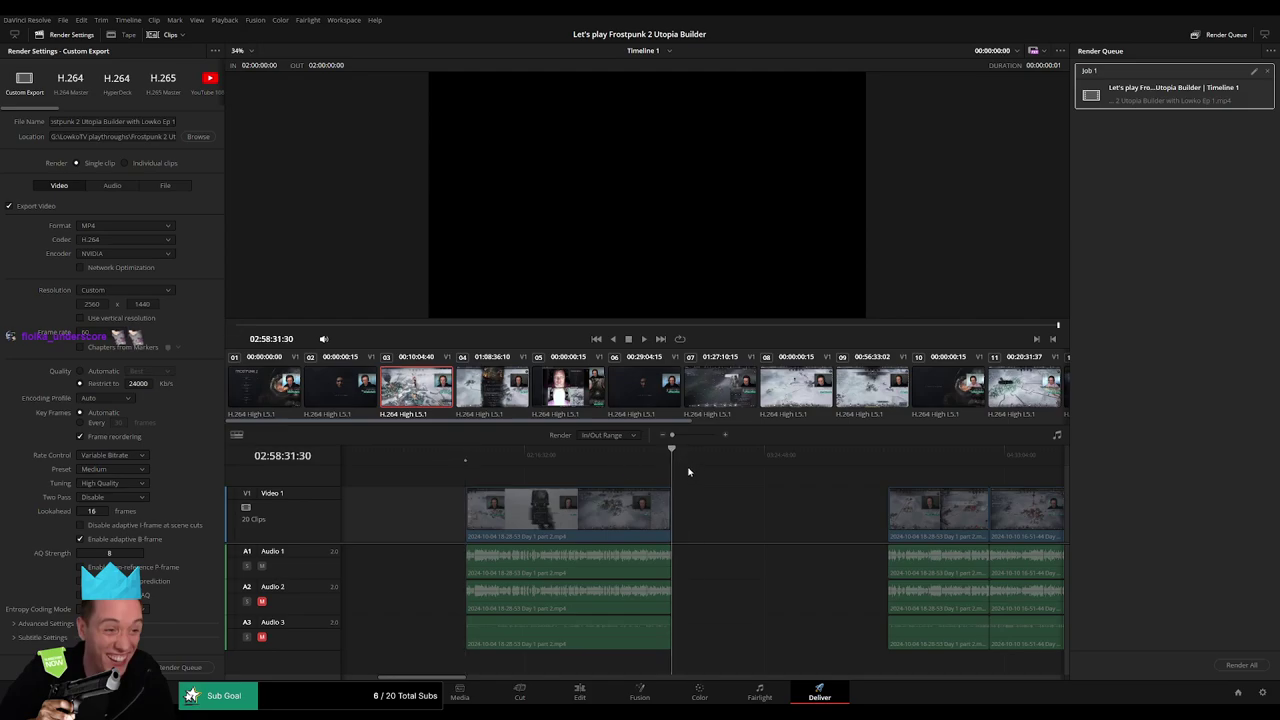
{"action": "key", "text": "x"}
{"action": "left_click", "coordinate": [172, 122]}
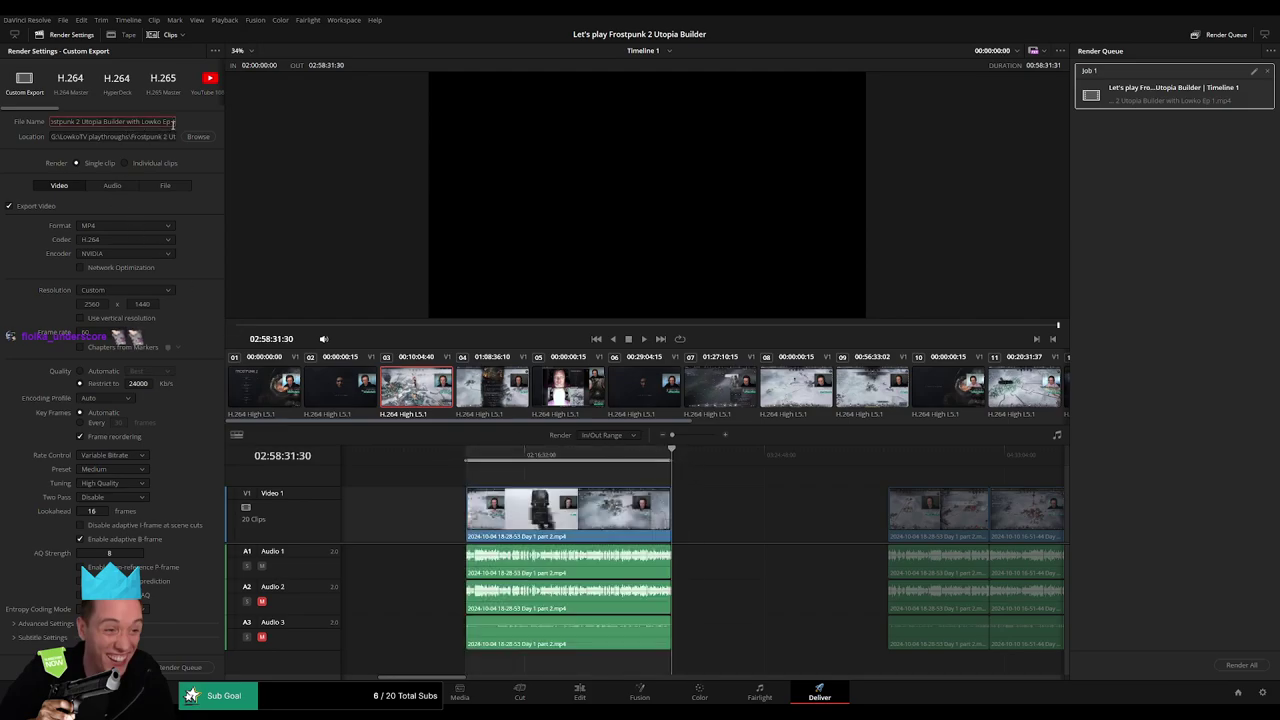
{"action": "key", "text": "BackSpace"}
{"action": "type", "text": "2"}
{"action": "left_click", "coordinate": [185, 667]}
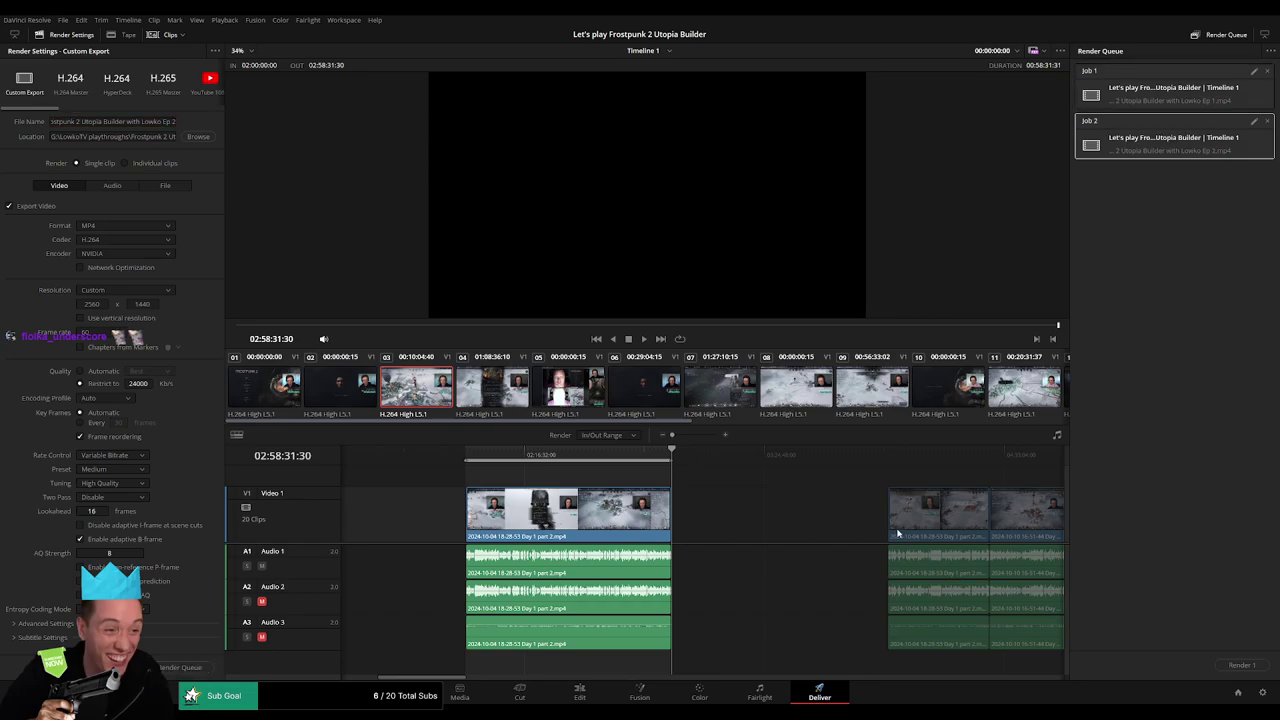
Mark episode 3's range up to the clip end and queue it as Ep 3
{"action": "scroll", "coordinate": [897, 534], "scroll_direction": "right", "scroll_amount": 5}
{"action": "left_click", "coordinate": [582, 456]}
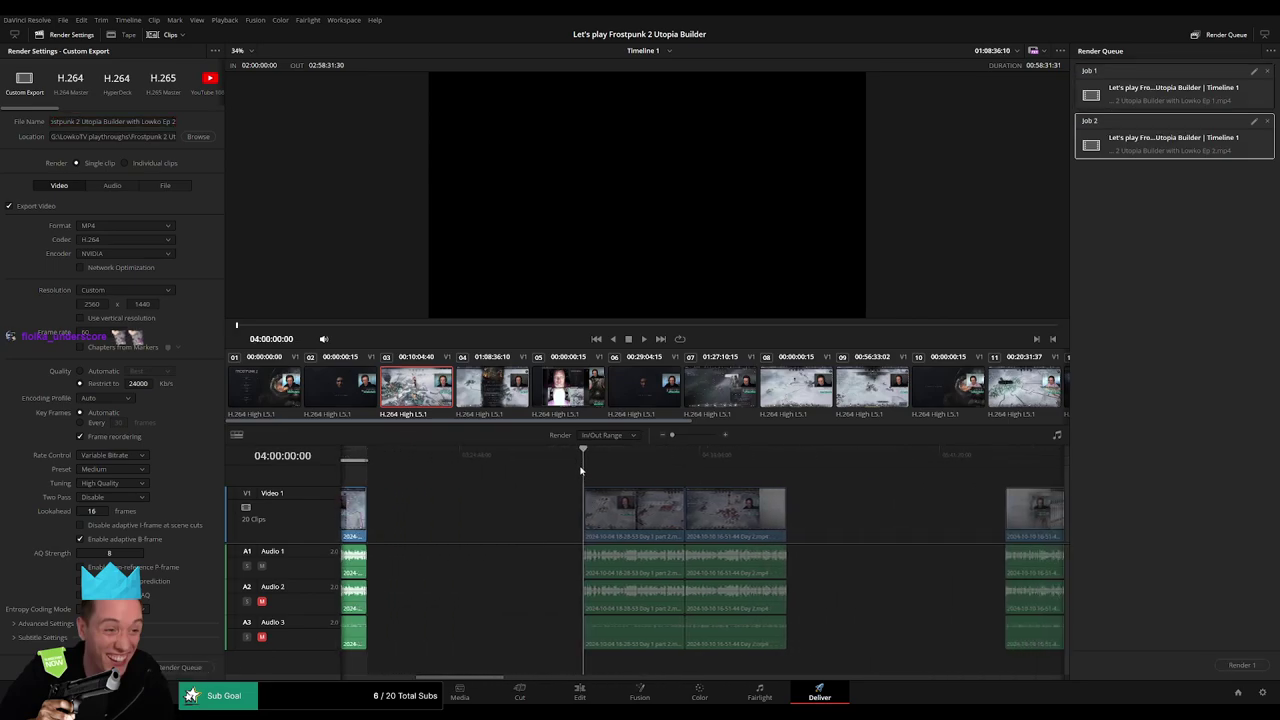
{"action": "scroll", "coordinate": [587, 472], "scroll_direction": "right", "scroll_amount": 2}
{"action": "left_click", "coordinate": [729, 456]}
{"action": "key", "text": "Up"}
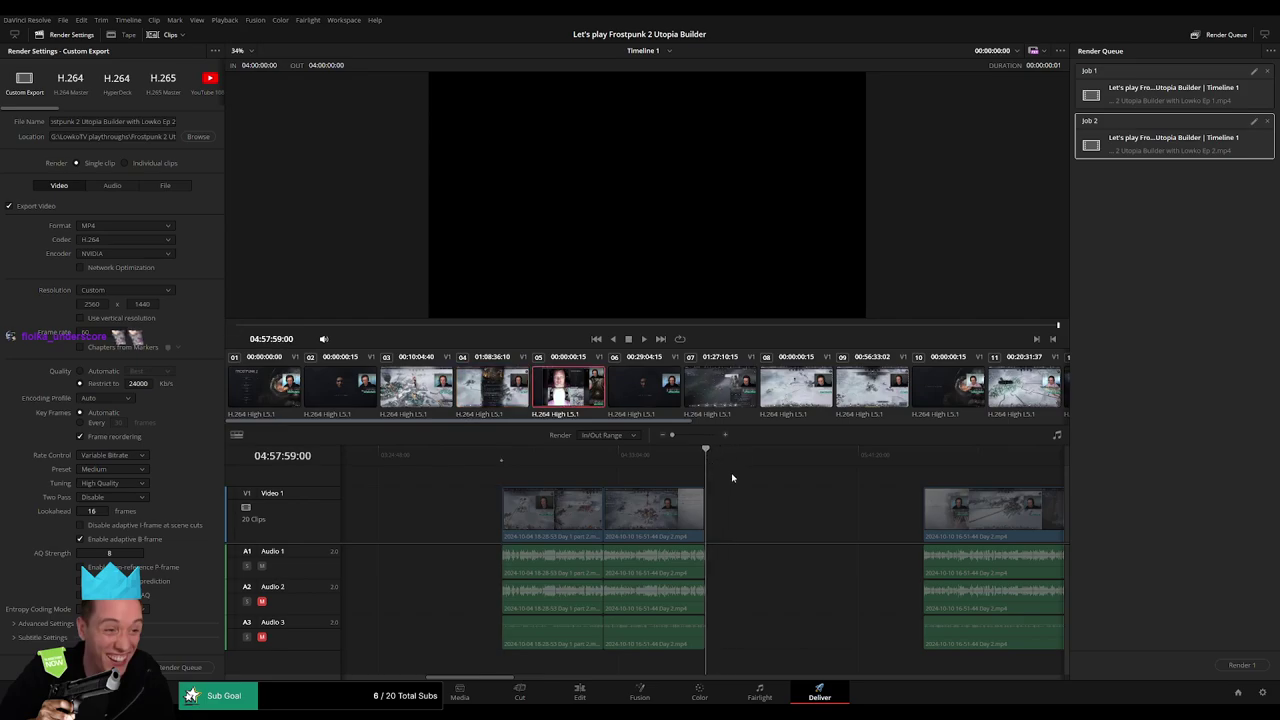
{"action": "key", "text": "o"}
{"action": "left_click", "coordinate": [174, 122]}
{"action": "type", "text": "3"}
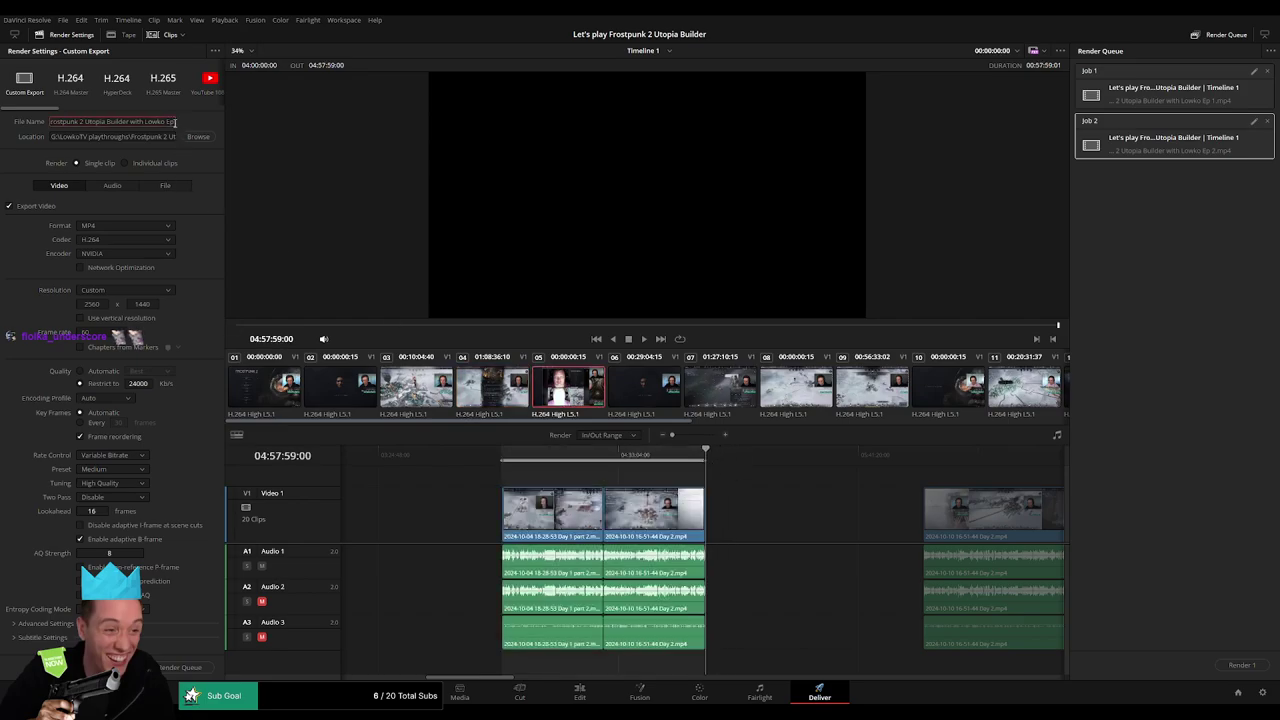
{"action": "left_click", "coordinate": [182, 667]}
Set In and Out around the next clip and queue it as Ep 4
{"action": "scroll", "coordinate": [514, 500], "scroll_direction": "right", "scroll_amount": 5}
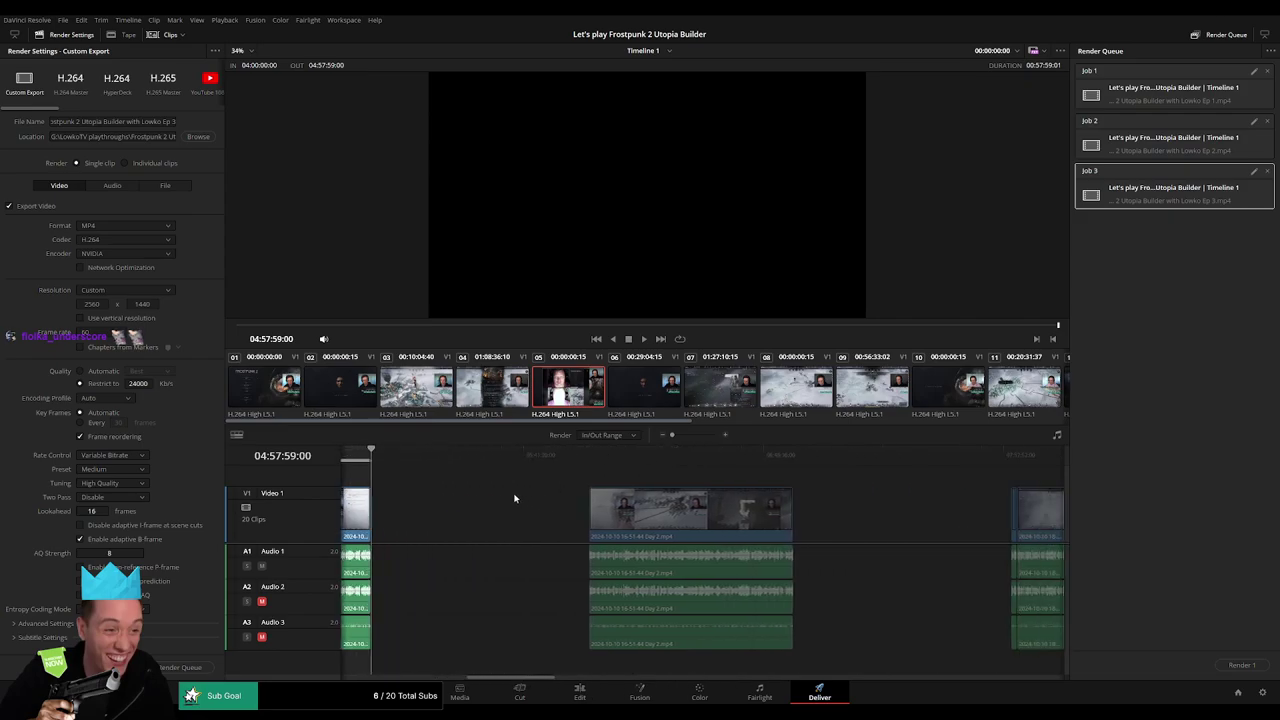
{"action": "left_click_drag", "start_coordinate": [544, 455], "coordinate": [566, 457]}
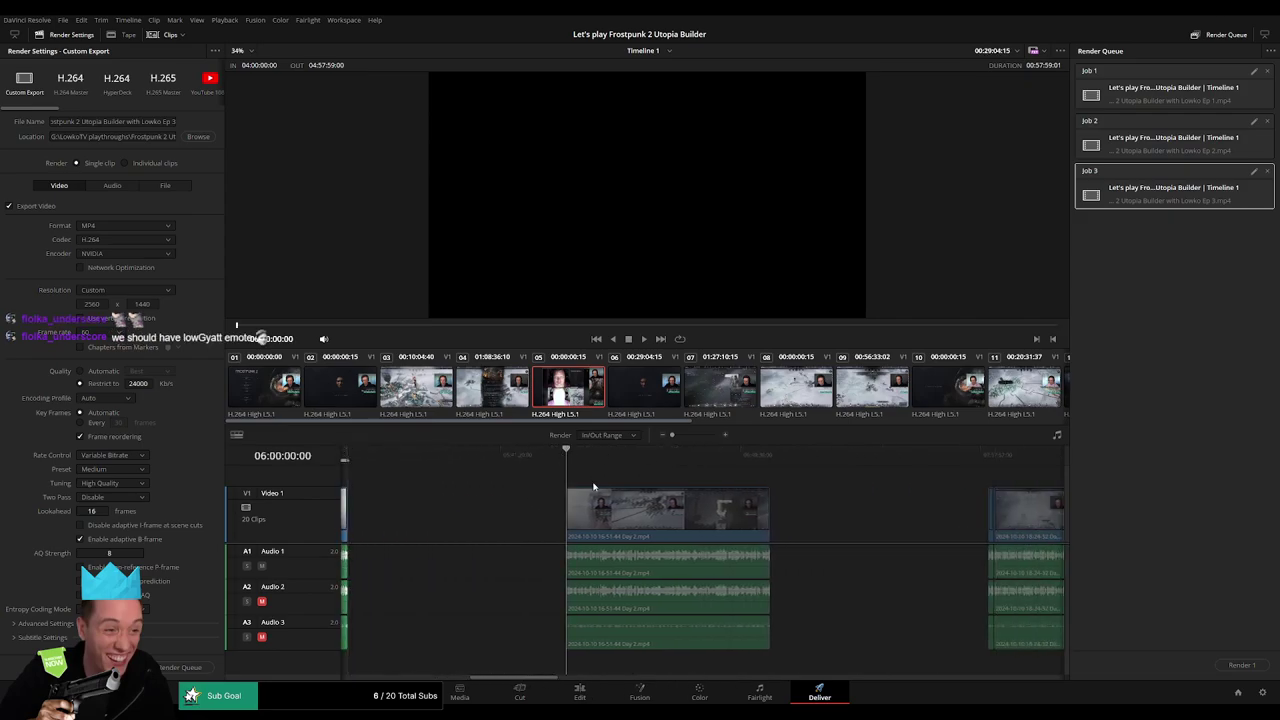
{"action": "key", "text": "i"}
{"action": "left_click", "coordinate": [769, 455]}
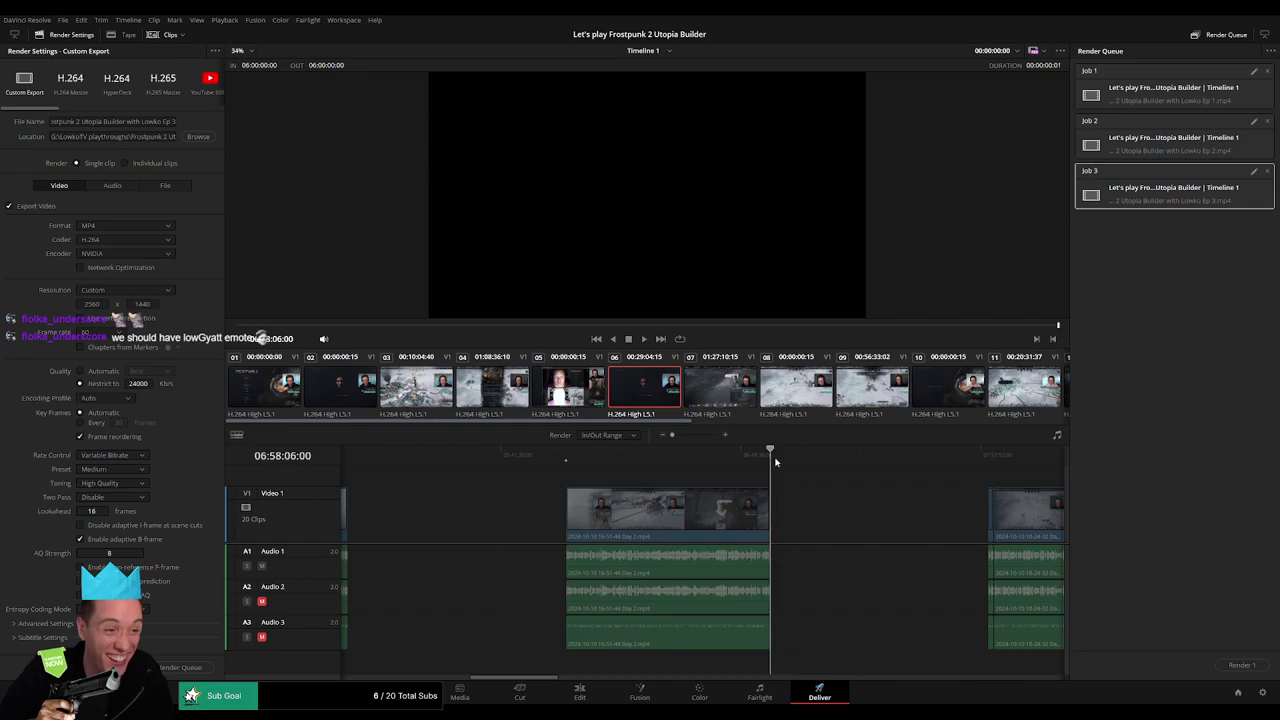
{"action": "key", "text": "o"}
{"action": "left_click", "coordinate": [175, 121]}
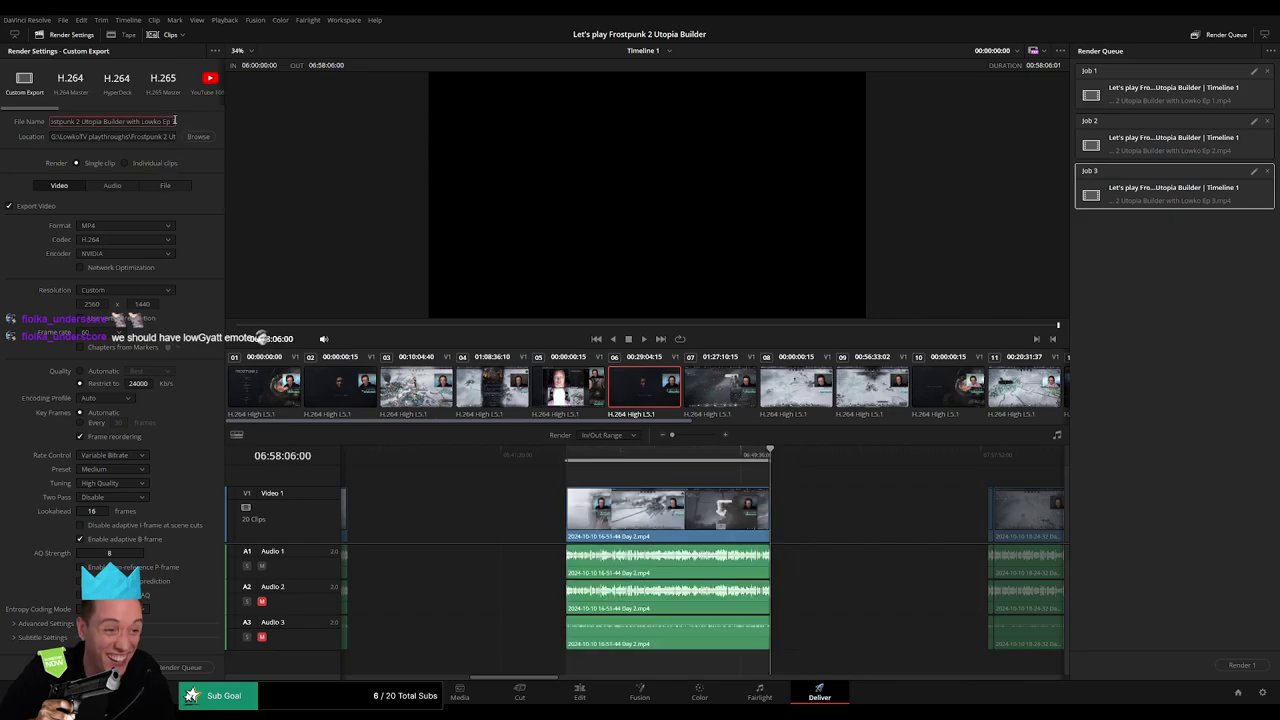
{"action": "key", "text": "BackSpace"}
{"action": "type", "text": "4"}
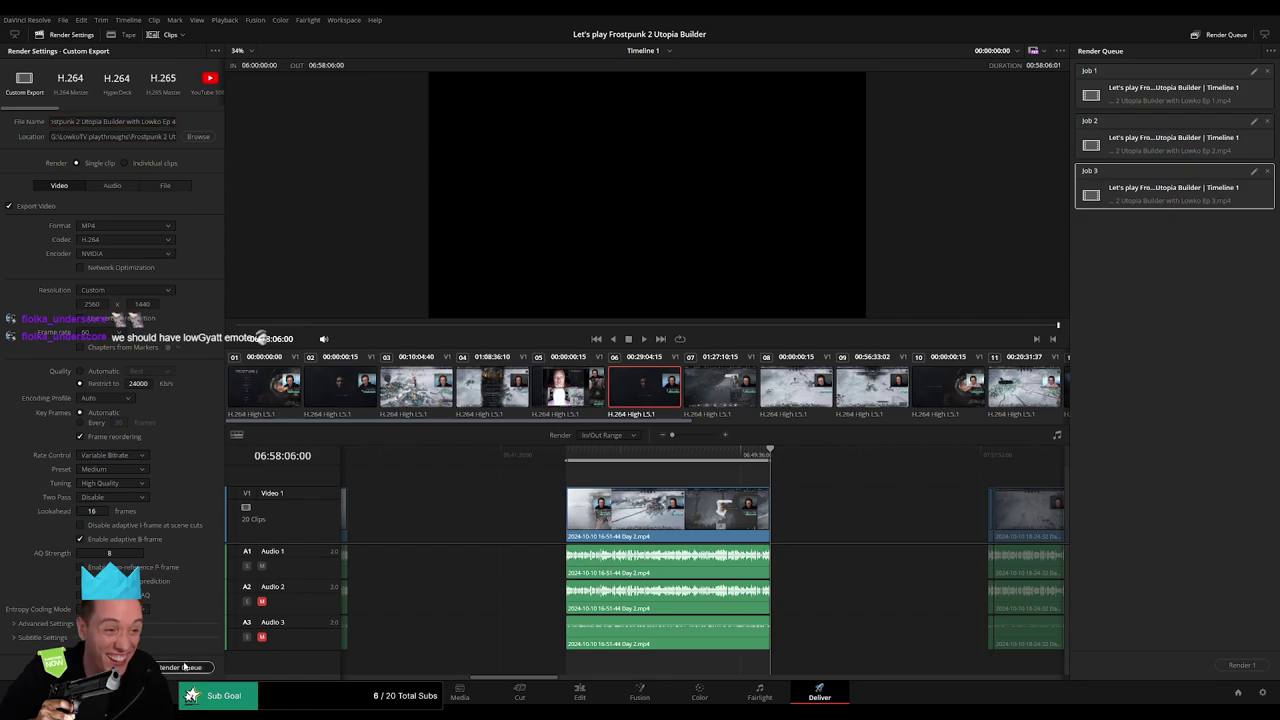
{"action": "left_click", "coordinate": [184, 666]}
Mark the end of episode 5 at its clip end and add Ep 5 to the queue
{"action": "scroll", "coordinate": [774, 506], "scroll_direction": "right", "scroll_amount": 5}
{"action": "left_click", "coordinate": [594, 455]}
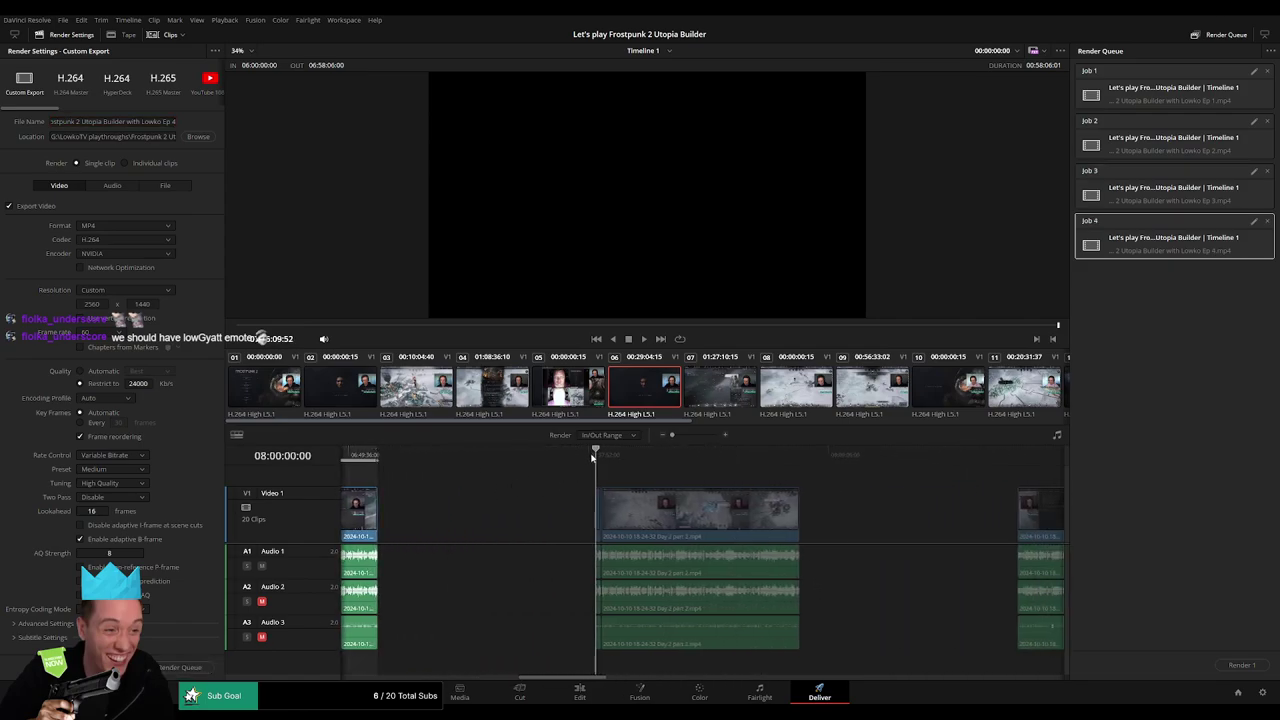
{"action": "scroll", "coordinate": [628, 474], "scroll_direction": "right", "scroll_amount": 3}
{"action": "left_click", "coordinate": [698, 455]}
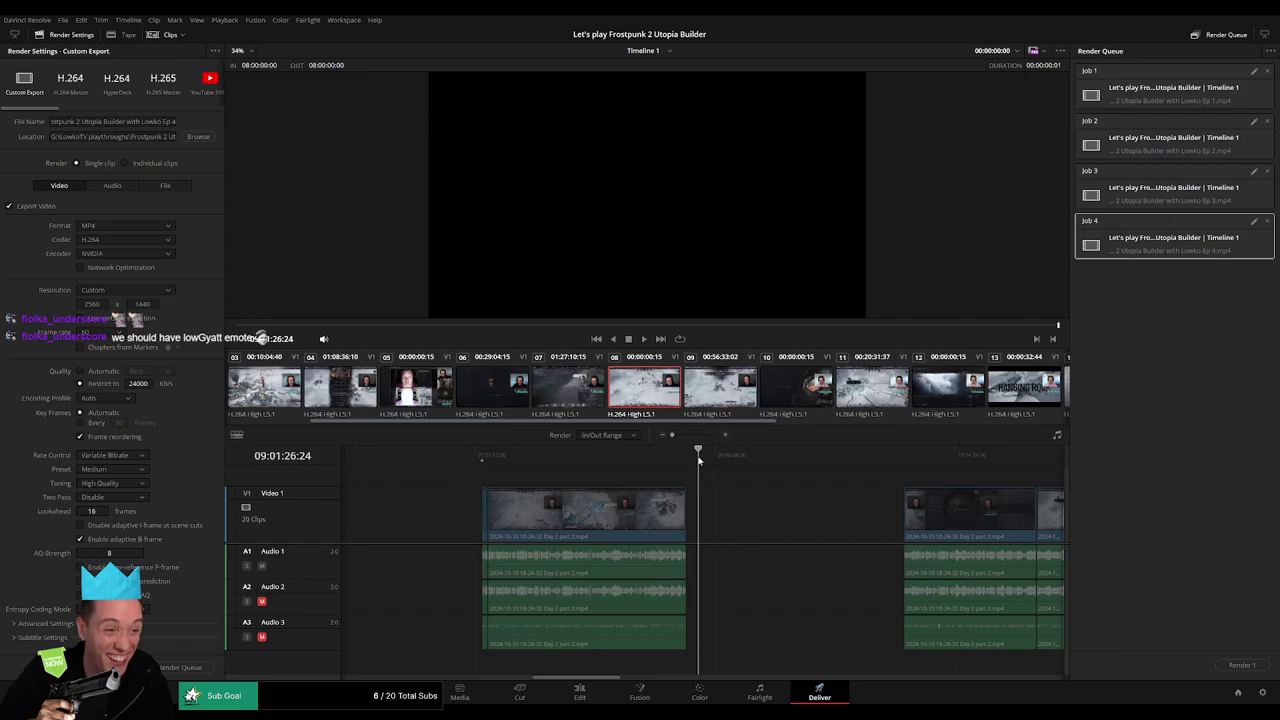
{"action": "key", "text": "Up"}
{"action": "key", "text": "o"}
{"action": "left_click", "coordinate": [174, 121]}
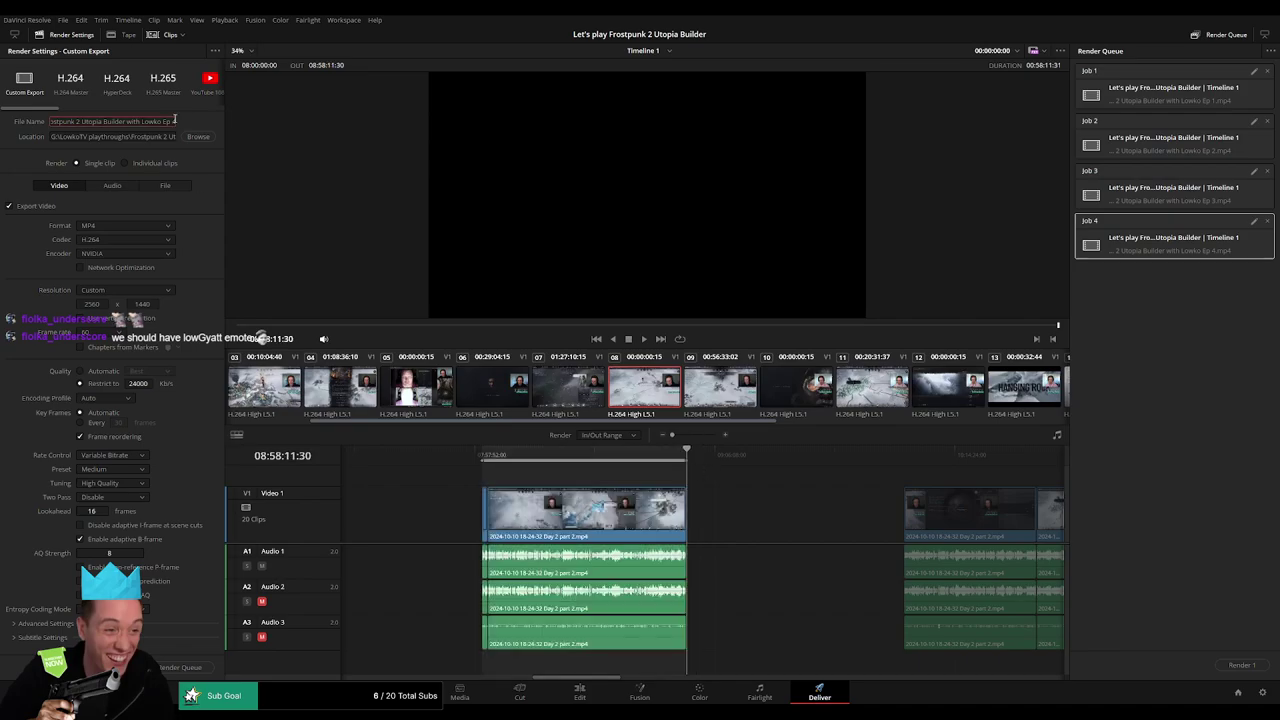
{"action": "left_click", "coordinate": [172, 667]}
Mark episode 6's range and queue it as Ep 6
{"action": "scroll", "coordinate": [509, 490], "scroll_direction": "right", "scroll_amount": 4}
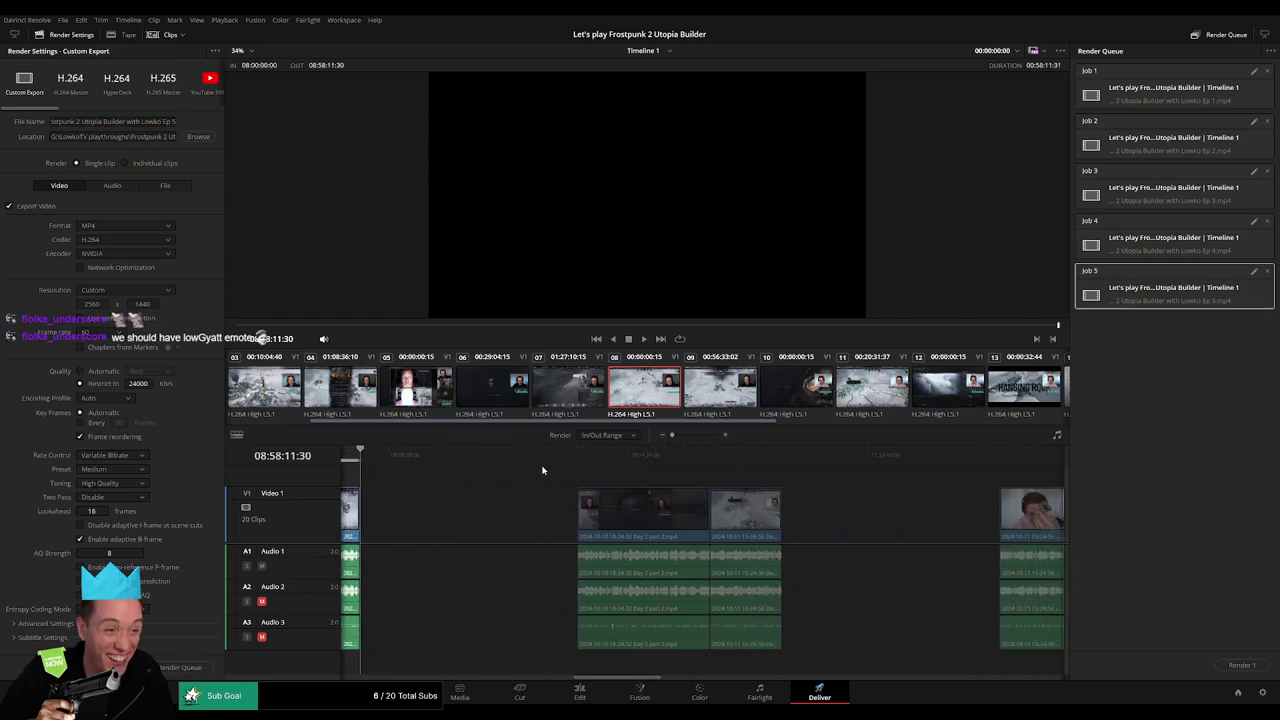
{"action": "left_click", "coordinate": [571, 470]}
{"action": "left_click", "coordinate": [792, 463]}
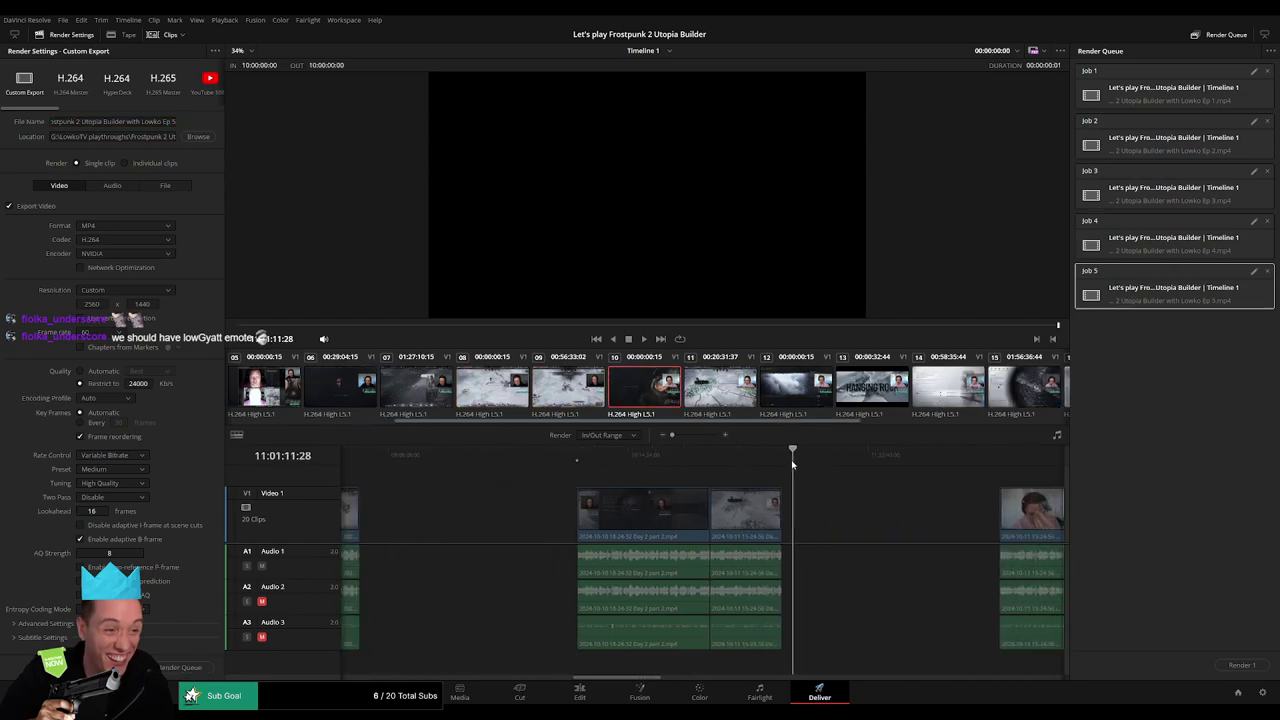
{"action": "key", "text": "Up"}
{"action": "key", "text": "o"}
{"action": "left_click", "coordinate": [175, 121]}
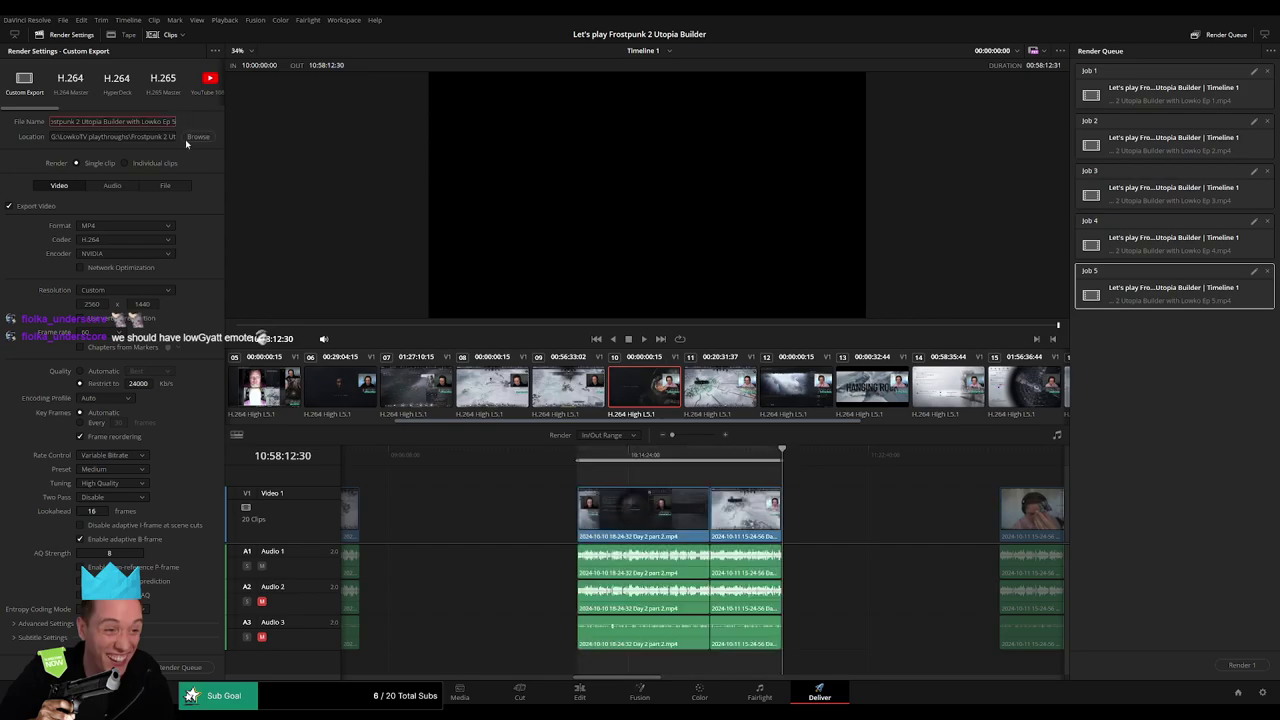
{"action": "key", "text": "BackSpace"}
{"action": "type", "text": "6"}
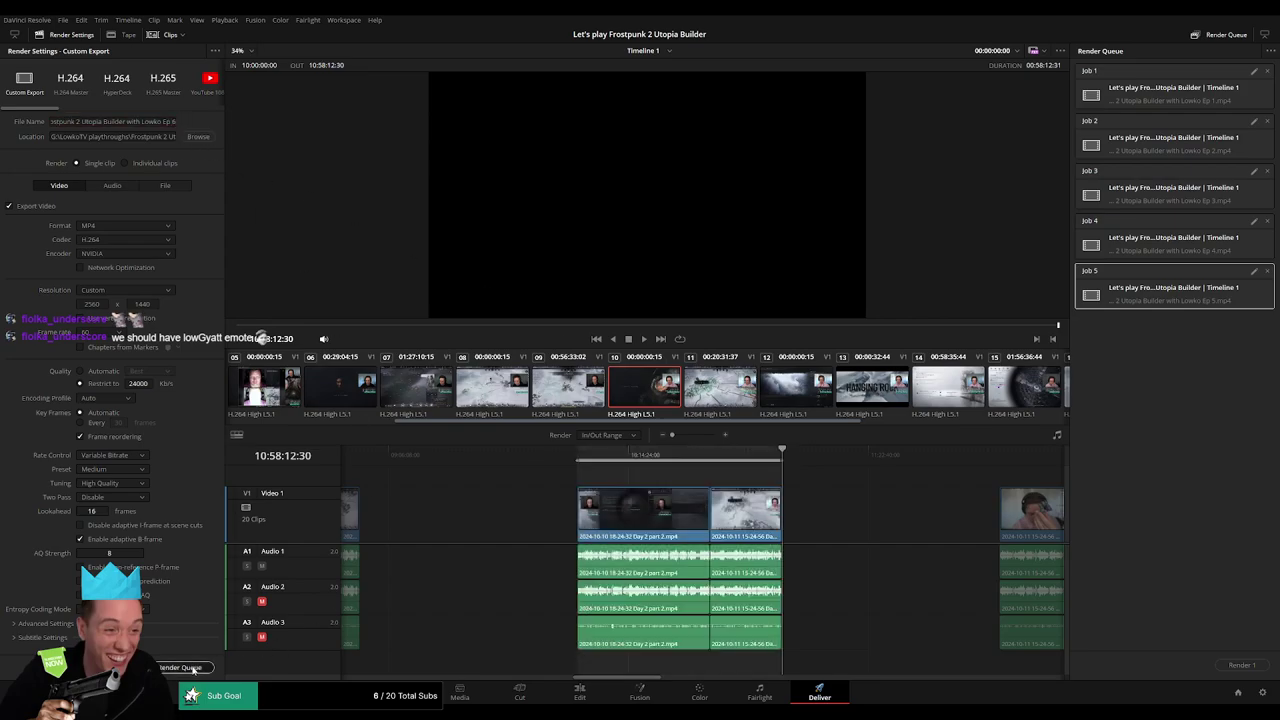
{"action": "left_click", "coordinate": [193, 669]}
Mark In at 12:00:00:00 and Out at 12:58:02:30, then queue it as Ep 7
{"action": "key", "text": "Down"}
{"action": "left_click_drag", "start_coordinate": [578, 463], "coordinate": [588, 466]}
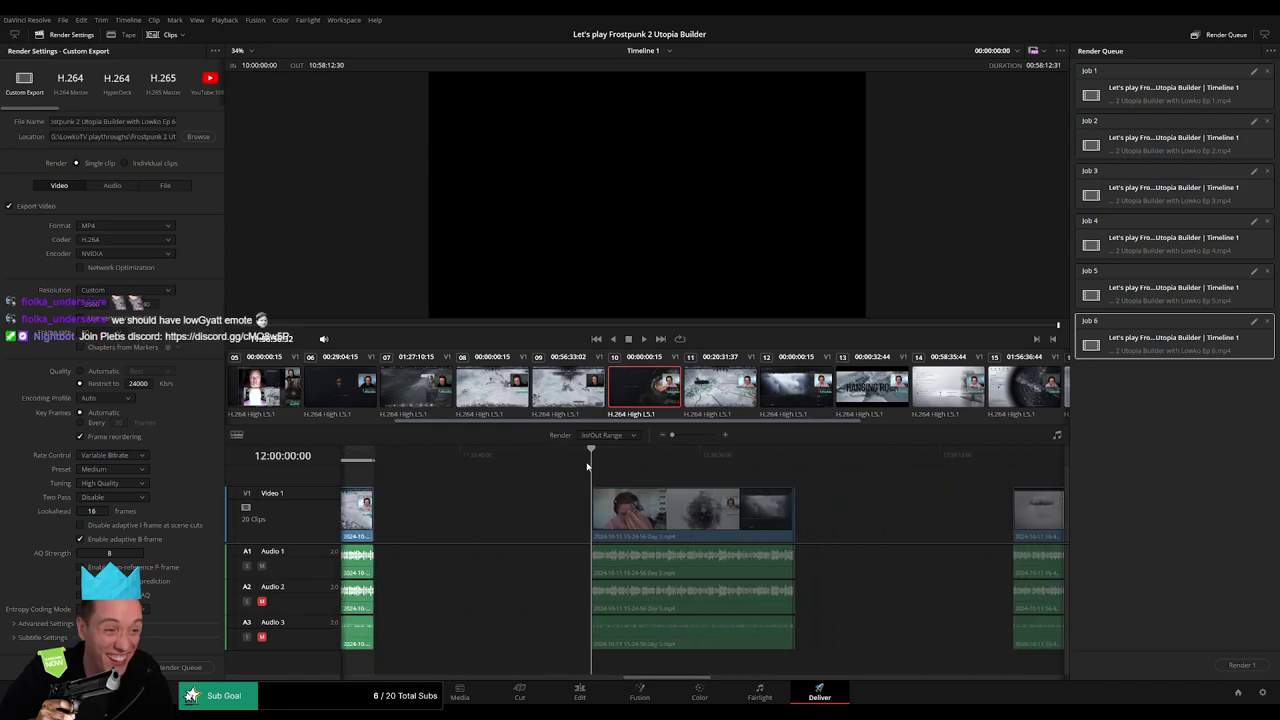
{"action": "key", "text": "i"}
{"action": "left_click_drag", "start_coordinate": [832, 458], "coordinate": [810, 460]}
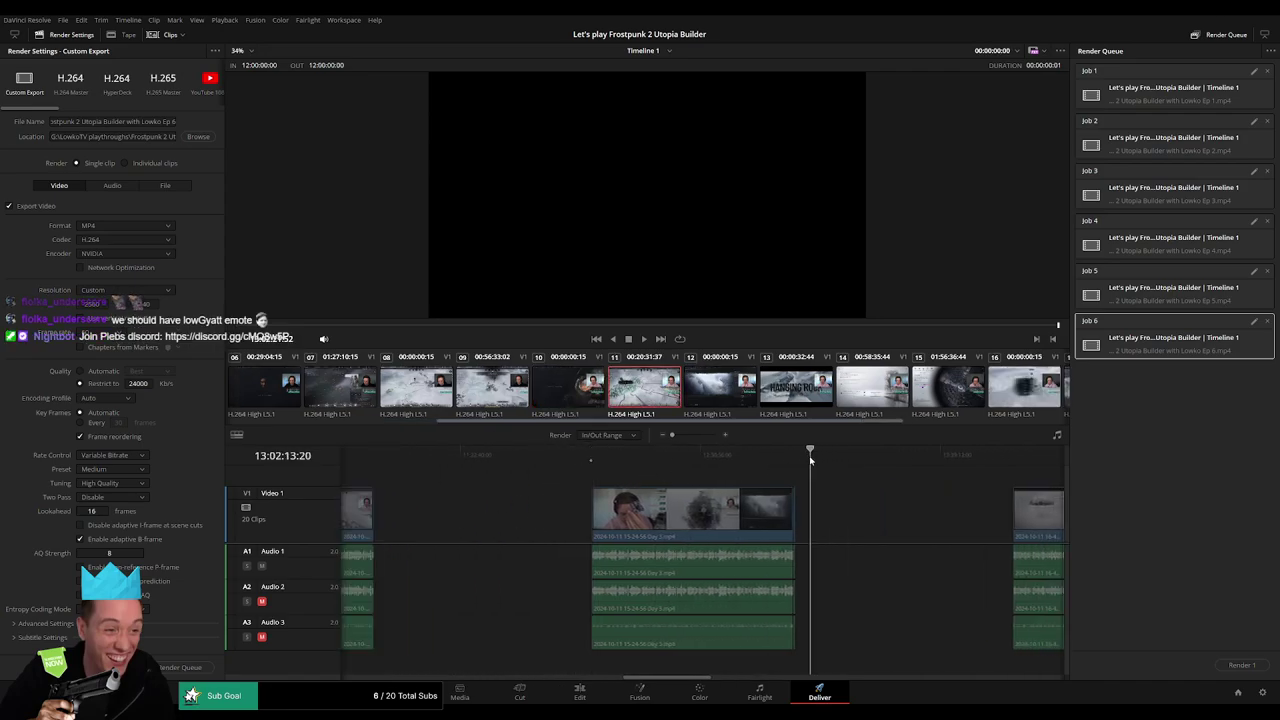
{"action": "key", "text": "Up"}
{"action": "key", "text": "o"}
{"action": "left_click", "coordinate": [165, 121]}
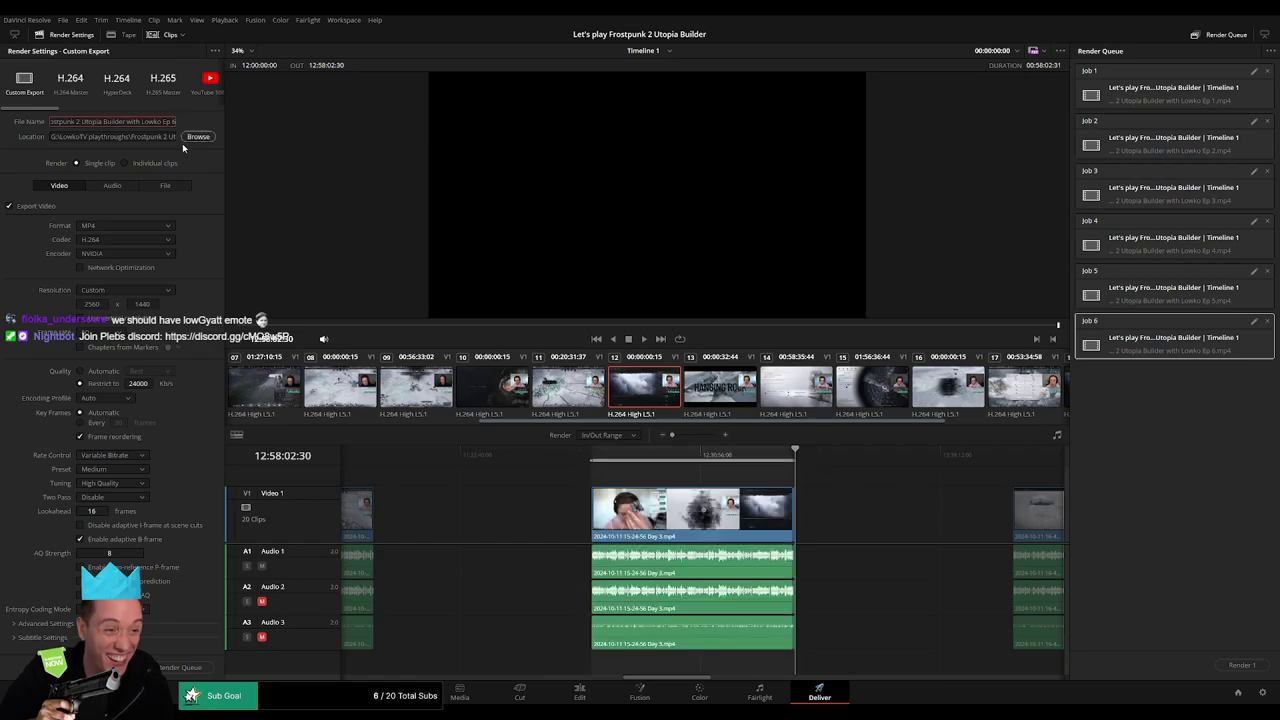
{"action": "left_click", "coordinate": [185, 667]}
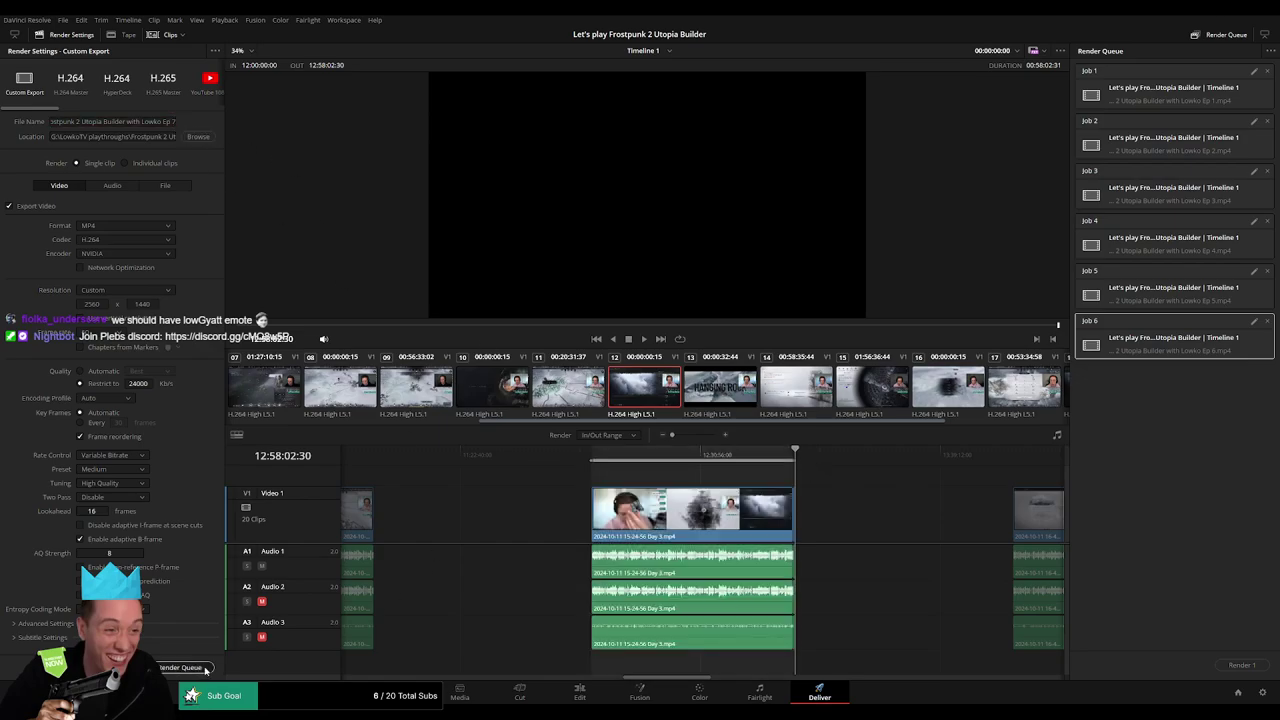
{"action": "scroll", "coordinate": [638, 469], "scroll_direction": "down", "scroll_amount": 3}
Mark In at 14:00:00:00 and Out at 14:58:03:00, then queue it as Ep 8
{"action": "left_click_drag", "start_coordinate": [638, 469], "coordinate": [665, 466]}
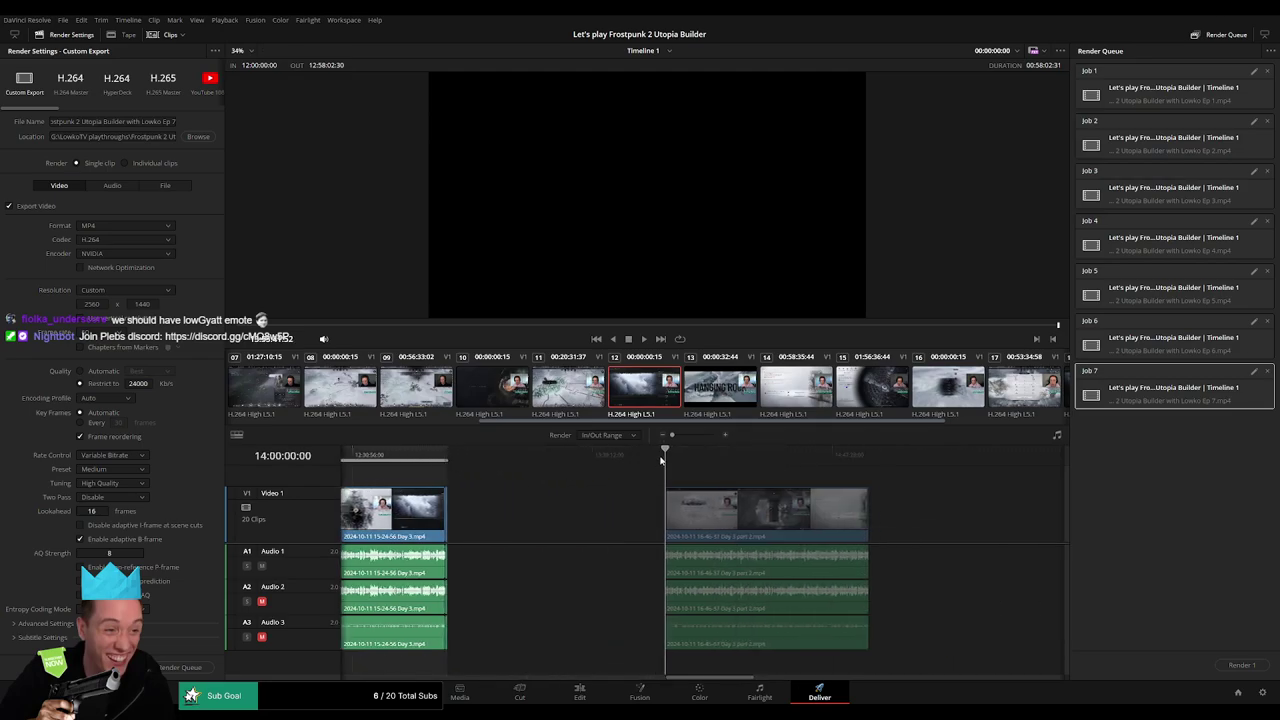
{"action": "key", "text": "i"}
{"action": "scroll", "coordinate": [790, 470], "scroll_direction": "down", "scroll_amount": 1}
{"action": "key", "text": "Down"}
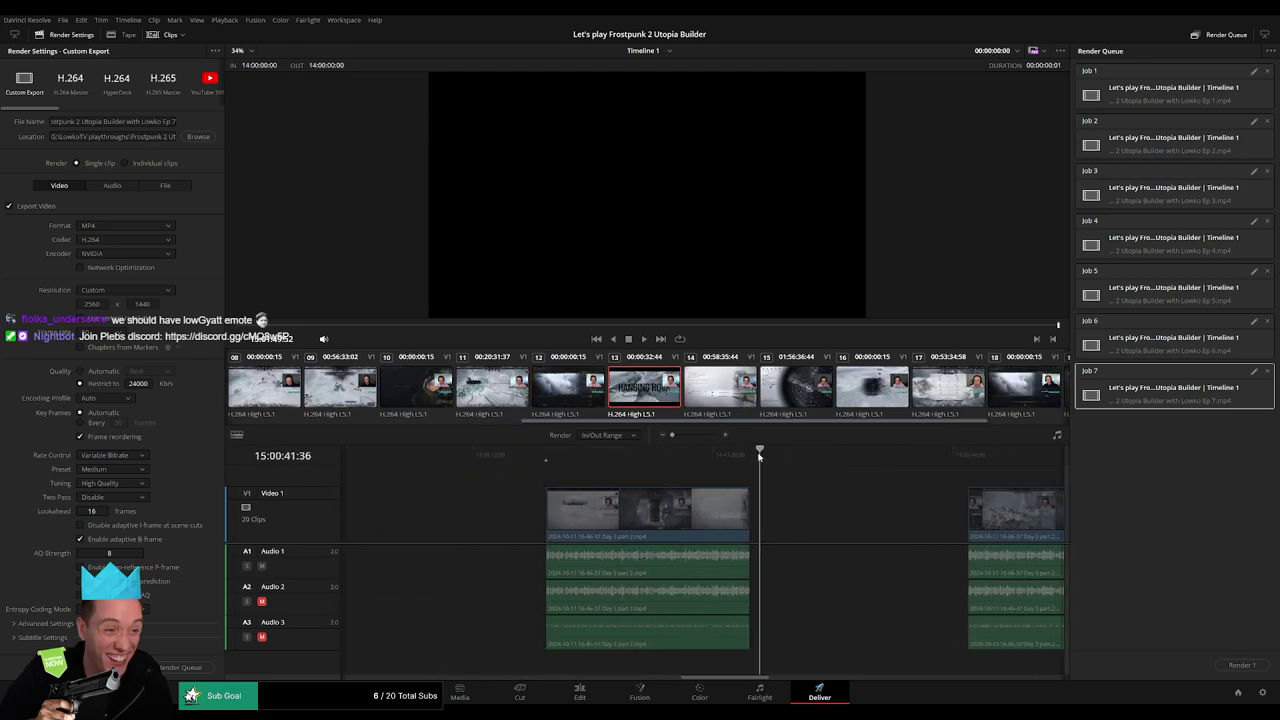
{"action": "key", "text": "o"}
{"action": "left_click", "coordinate": [172, 121]}
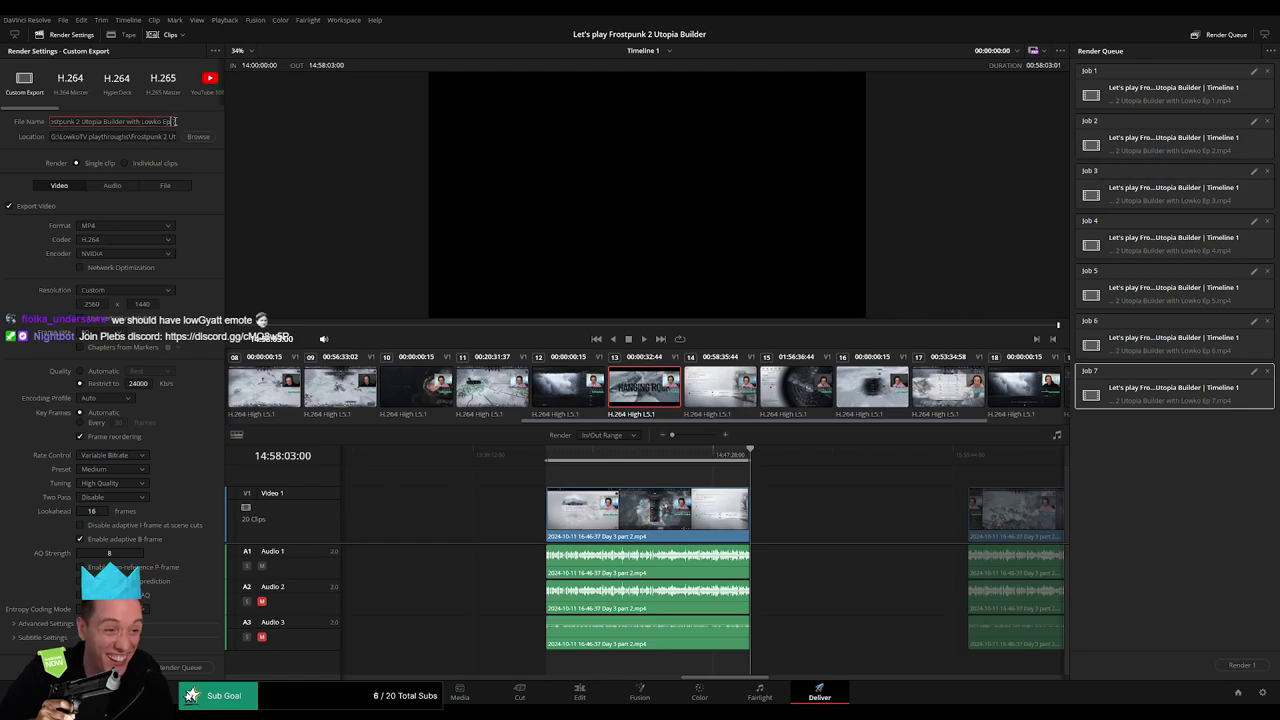
{"action": "type", "text": " 8"}
{"action": "left_click", "coordinate": [180, 667]}
Mark In at 16:00:00:00 and Out at 16:58:01:00, then queue it as Ep 9
{"action": "scroll", "coordinate": [650, 500], "scroll_direction": "down", "scroll_amount": 3}
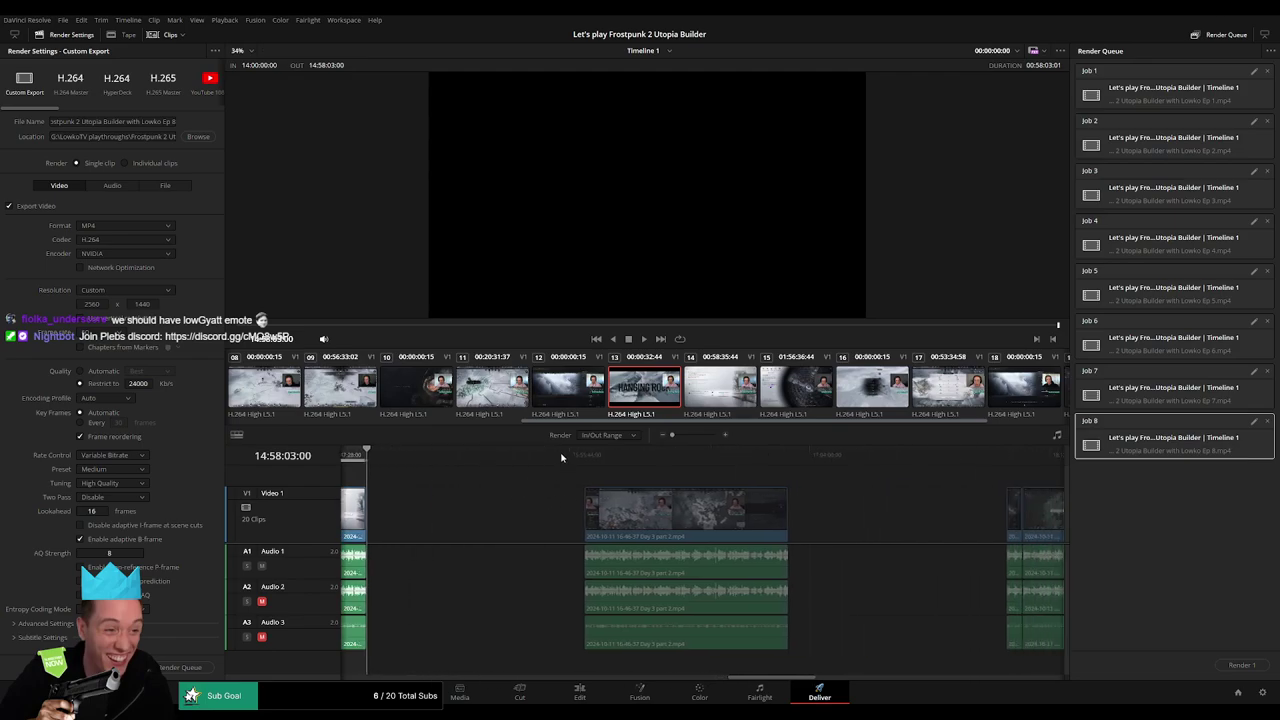
{"action": "left_click_drag", "start_coordinate": [575, 456], "coordinate": [587, 454]}
{"action": "key", "text": "Down"}
{"action": "key", "text": "i"}
{"action": "left_click", "coordinate": [701, 456]}
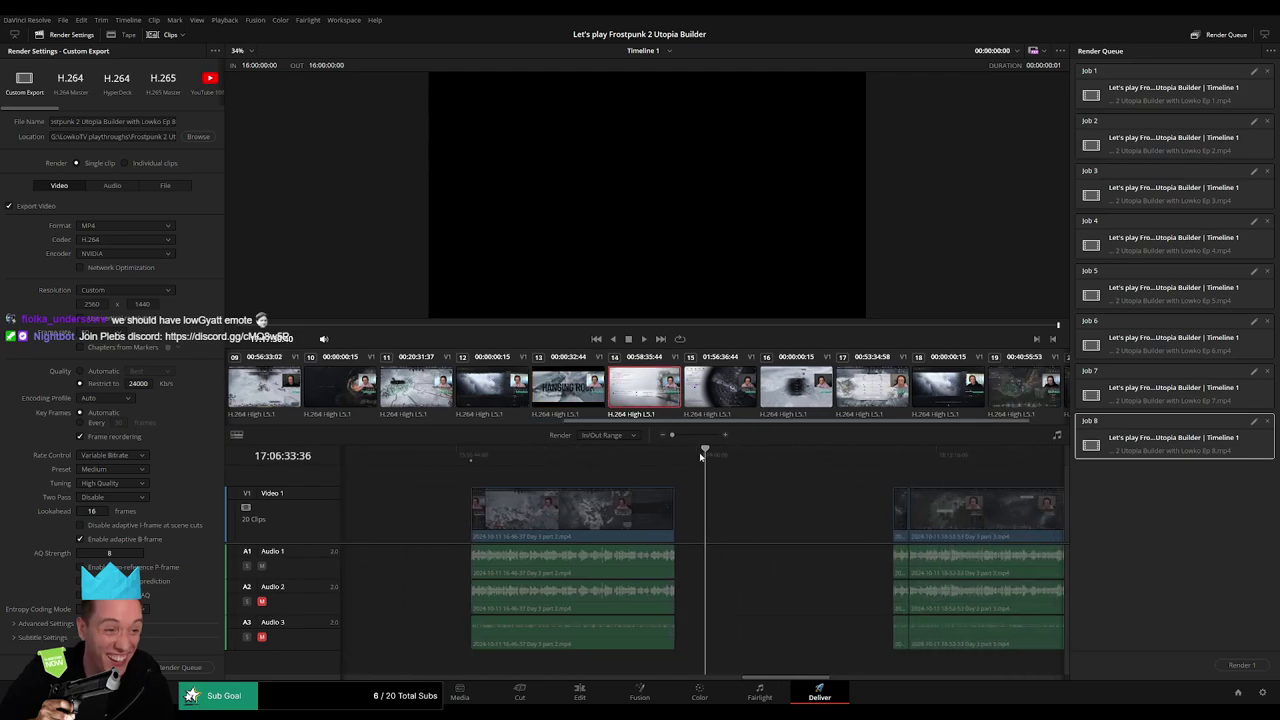
{"action": "left_click_drag", "start_coordinate": [701, 456], "coordinate": [674, 456]}
{"action": "key", "text": "o"}
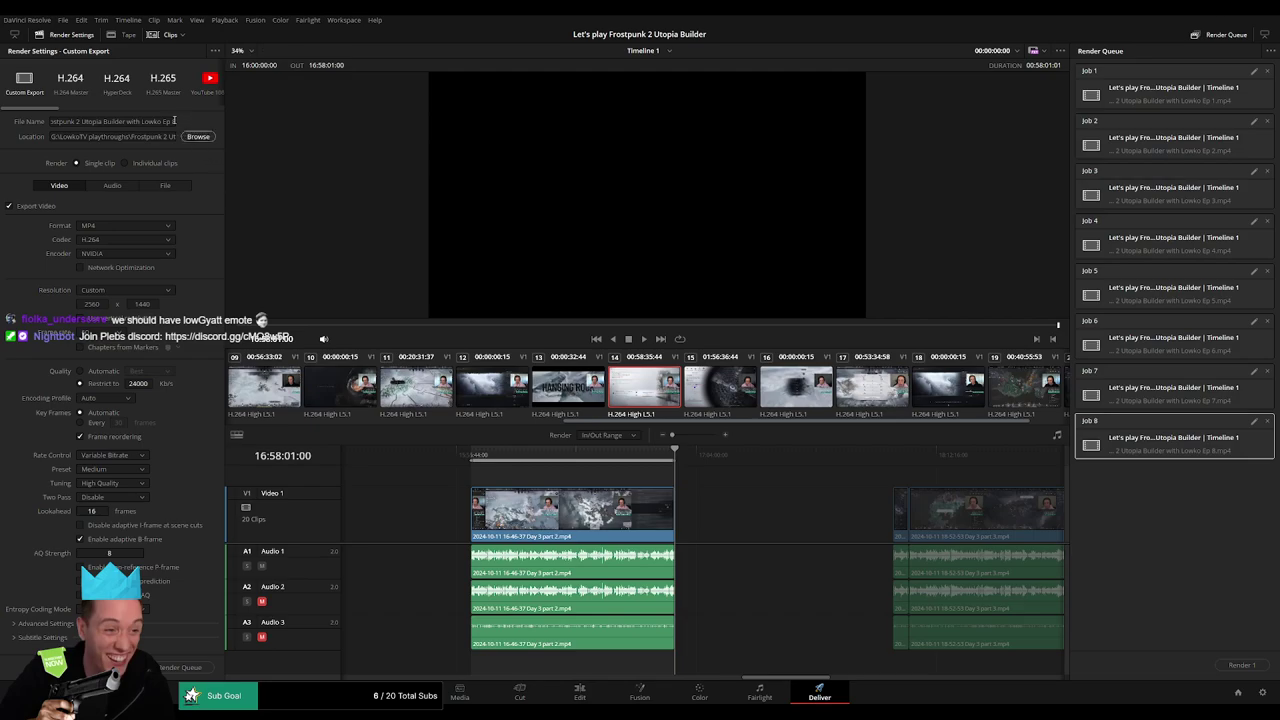
{"action": "left_click", "coordinate": [174, 120]}
{"action": "left_click", "coordinate": [180, 667]}
Mark the Day 3 clip's range and queue it as Ep 10
{"action": "scroll", "coordinate": [434, 507], "scroll_direction": "down", "scroll_amount": 5}
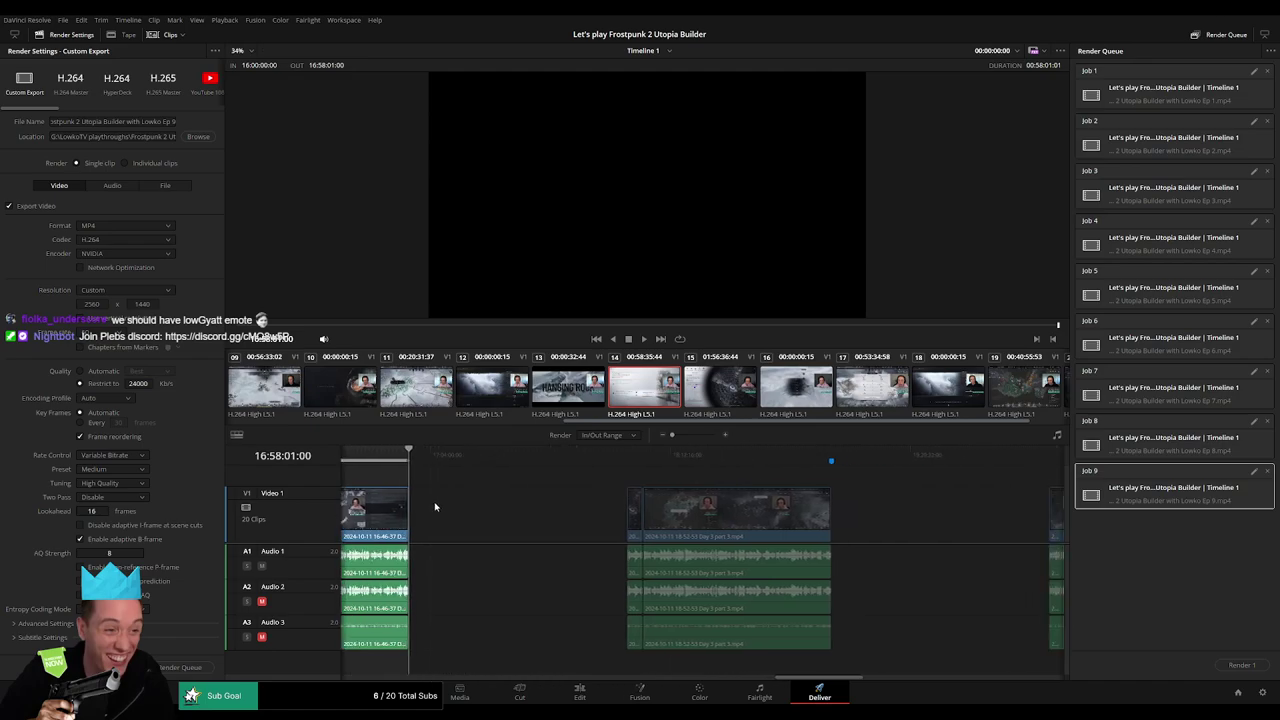
{"action": "left_click_drag", "start_coordinate": [594, 455], "coordinate": [612, 455]}
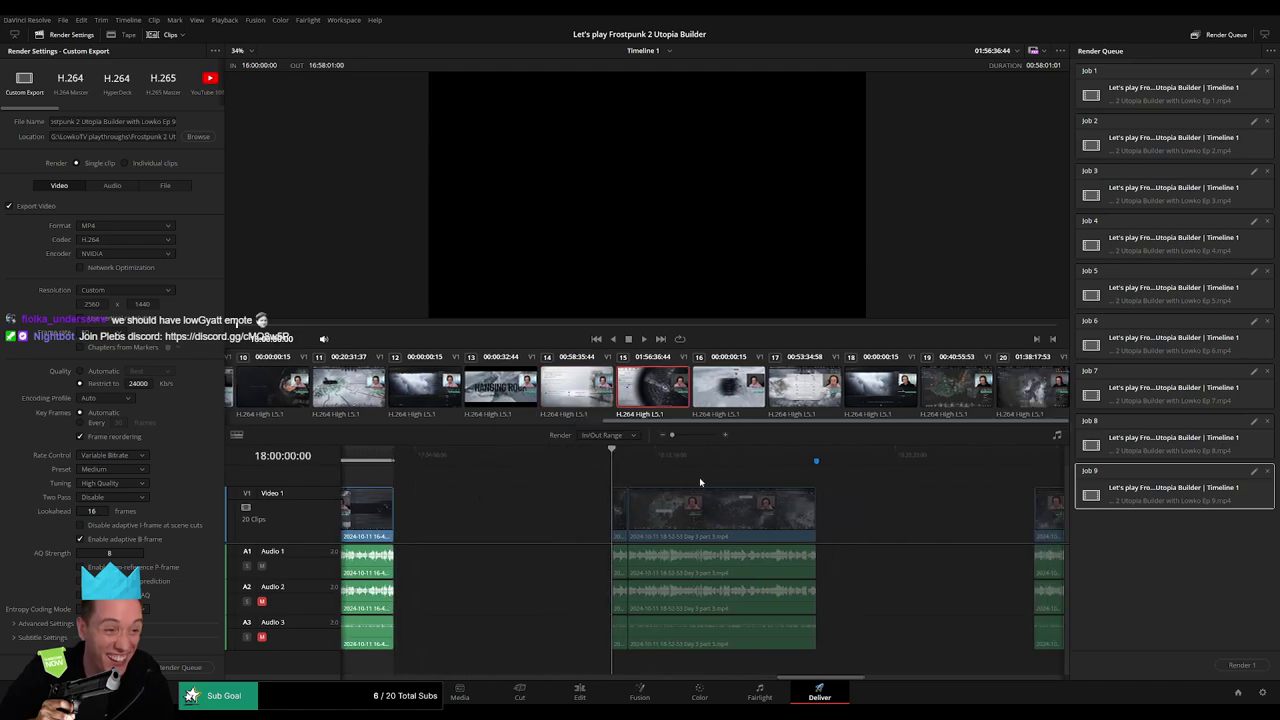
{"action": "scroll", "coordinate": [699, 482], "scroll_direction": "down", "scroll_amount": 2}
{"action": "left_click_drag", "start_coordinate": [765, 455], "coordinate": [725, 461]}
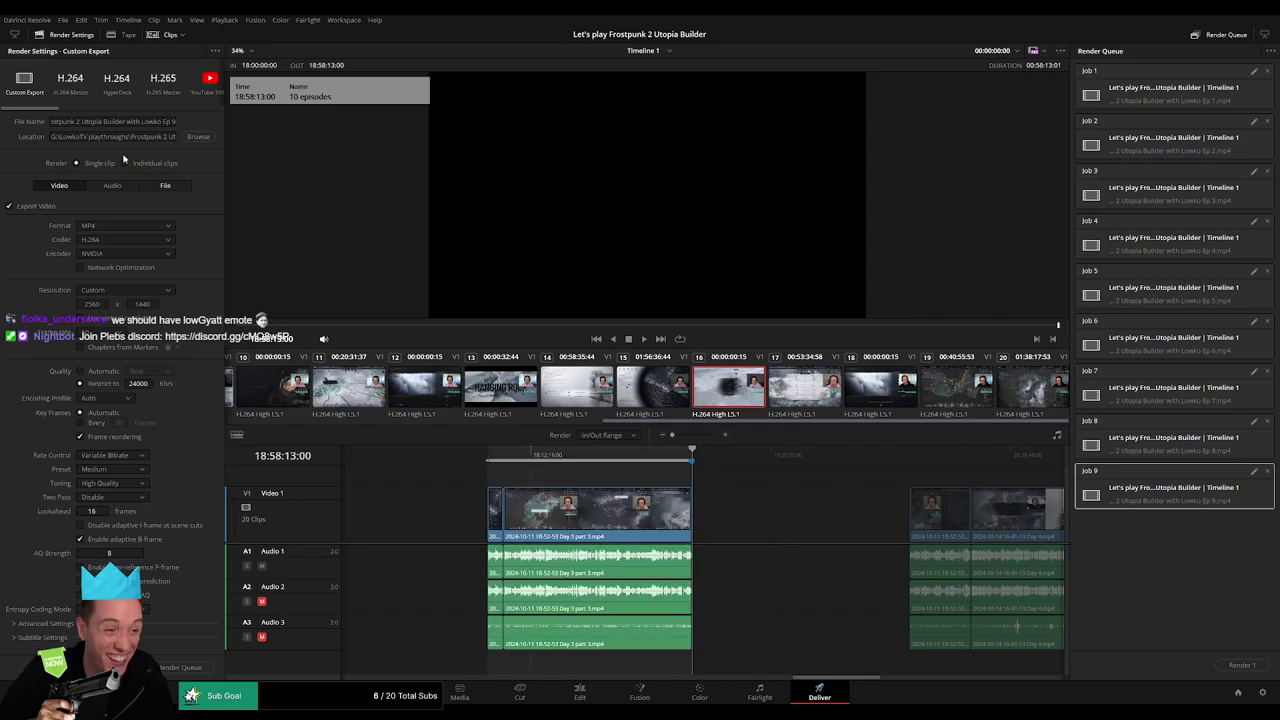
{"action": "left_click", "coordinate": [173, 121]}
{"action": "key", "text": "BackSpace"}
{"action": "key", "text": "BackSpace"}
{"action": "type", "text": "10"}
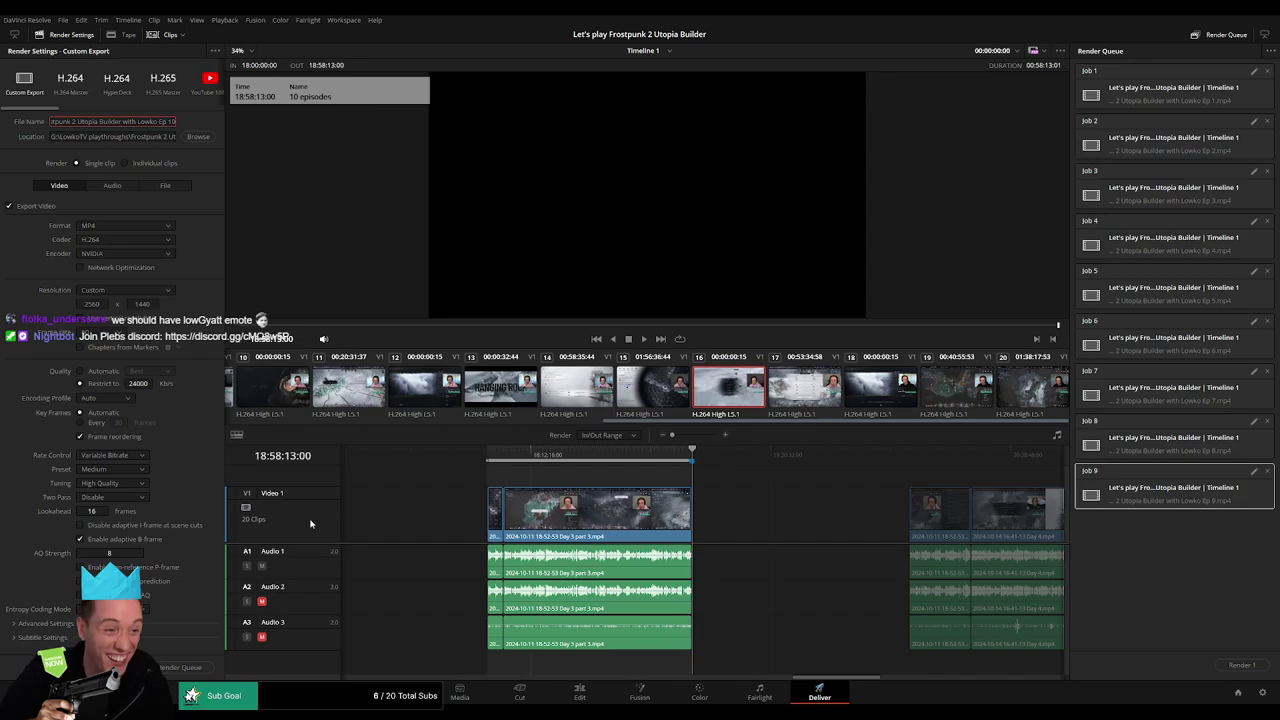
{"action": "left_click", "coordinate": [180, 667]}
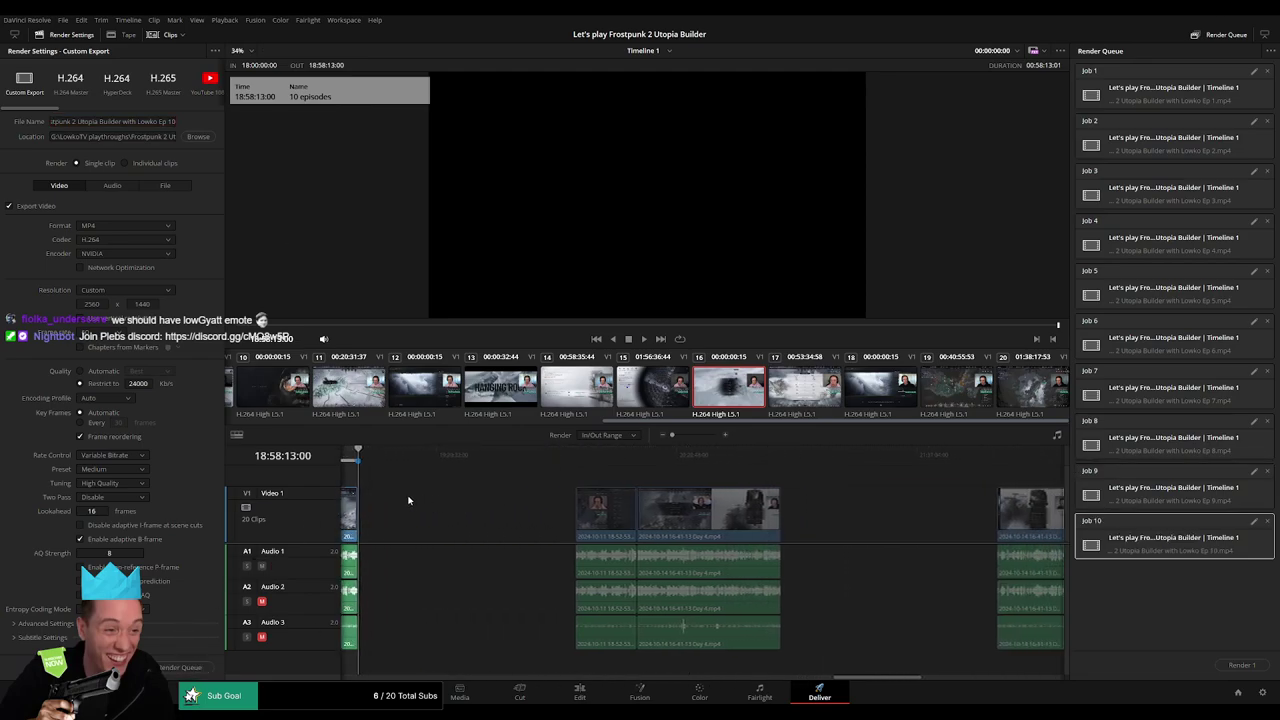
Set the Out point at 20:58:29:00 and queue the range as Ep 11
{"action": "left_click", "coordinate": [572, 462]}
{"action": "left_click_drag", "start_coordinate": [808, 462], "coordinate": [781, 462]}
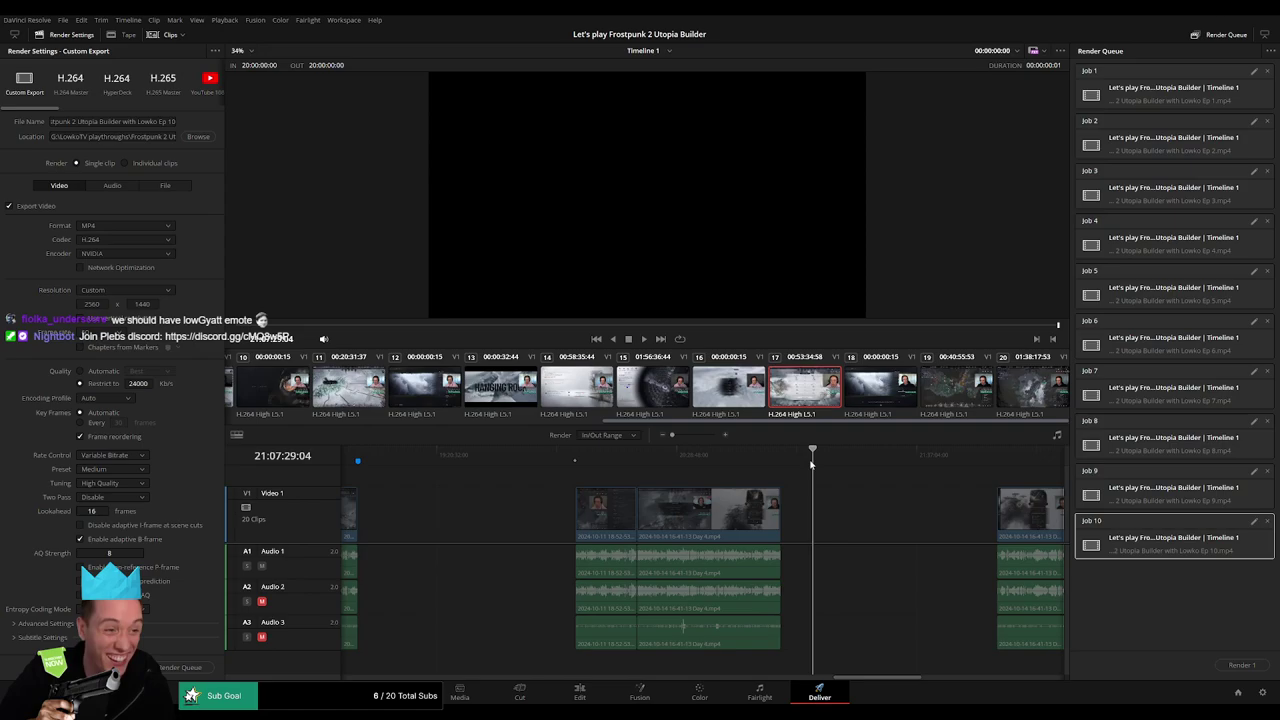
{"action": "key", "text": "o"}
{"action": "left_click", "coordinate": [173, 121]}
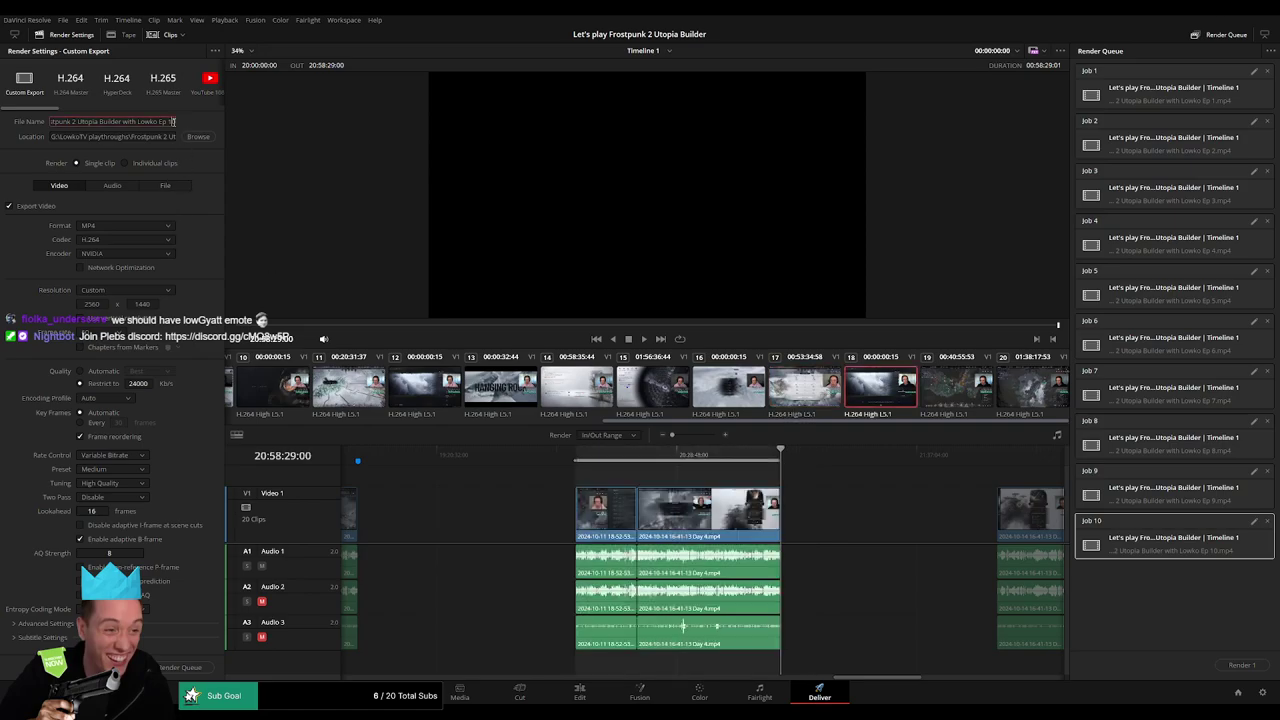
{"action": "type", "text": "1"}
{"action": "left_click", "coordinate": [180, 667]}
Mark the next clip's range to its end and queue it as Ep 12
{"action": "scroll", "coordinate": [809, 534], "scroll_direction": "right", "scroll_amount": 5}
{"action": "left_click_drag", "start_coordinate": [579, 458], "coordinate": [623, 458]}
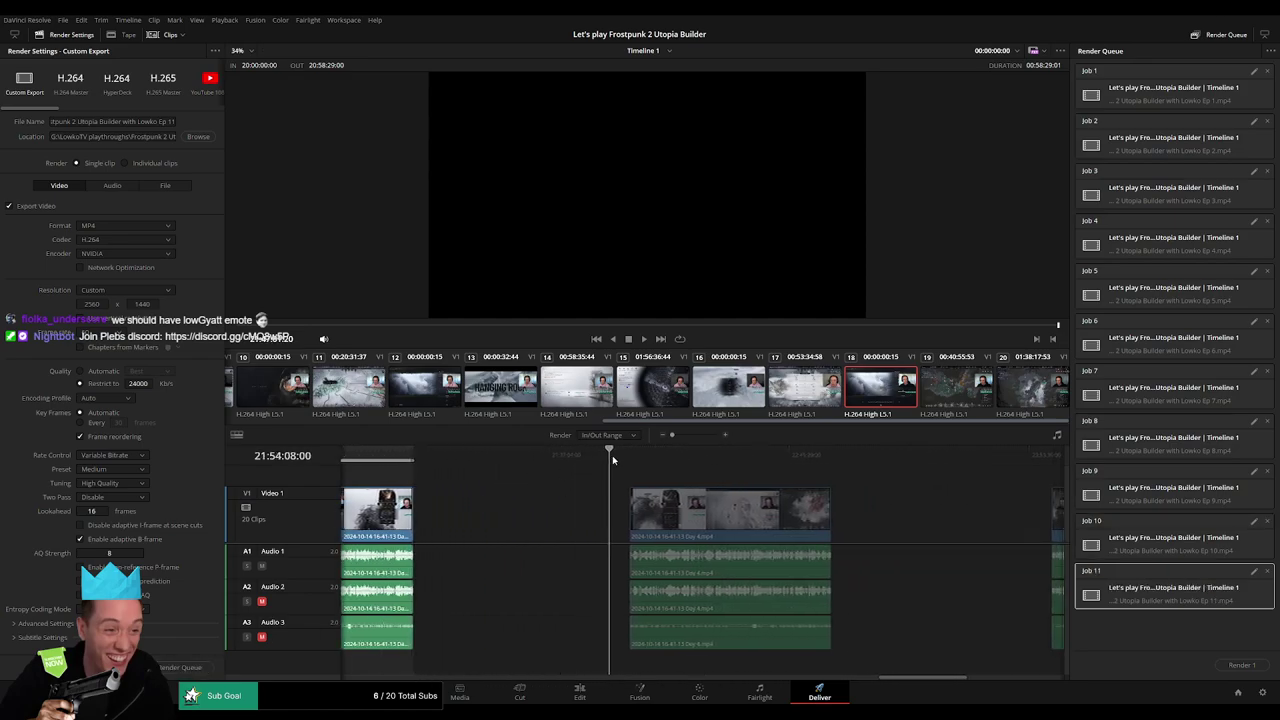
{"action": "scroll", "coordinate": [714, 468], "scroll_direction": "right", "scroll_amount": 2}
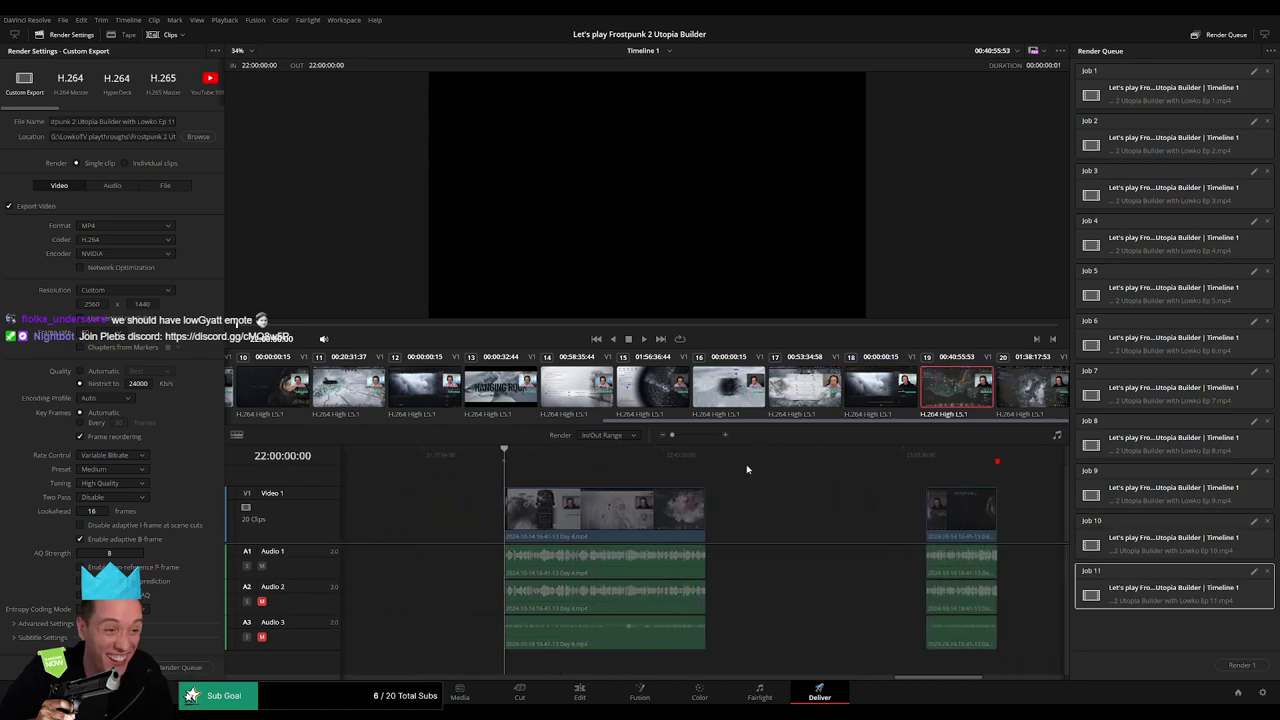
{"action": "left_click", "coordinate": [708, 458]}
{"action": "key", "text": "o"}
{"action": "left_click", "coordinate": [172, 121]}
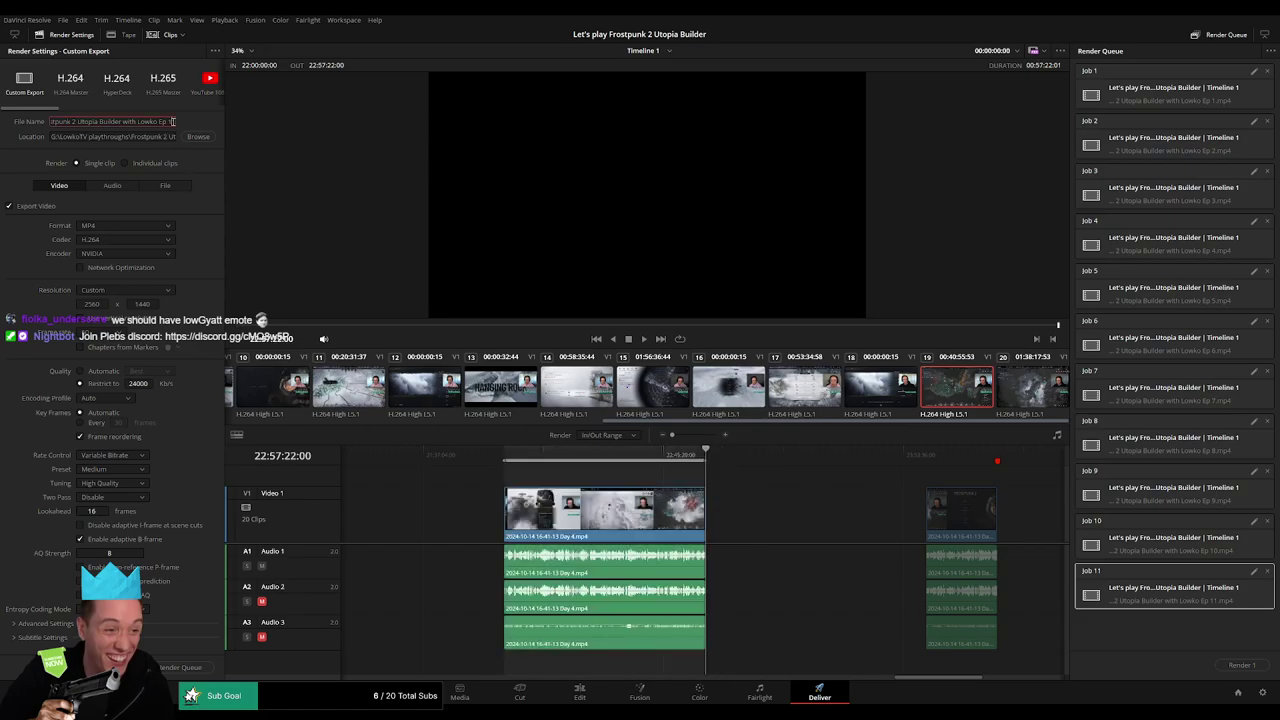
{"action": "type", "text": "2"}
{"action": "left_click", "coordinate": [180, 674]}
Mark In at 24:00:00:00 and Out at 24:20:21:16, then queue it as Ep 13
{"action": "scroll", "coordinate": [494, 485], "scroll_direction": "right", "scroll_amount": 5}
{"action": "left_click", "coordinate": [582, 458]}
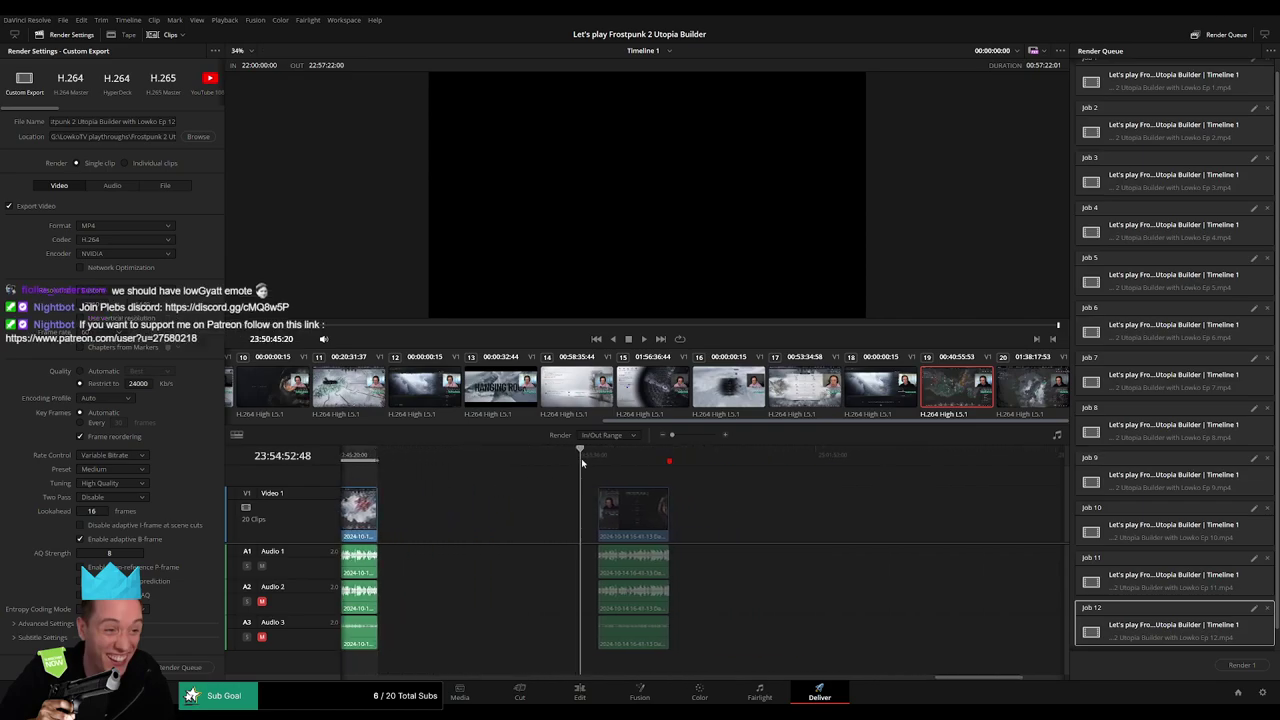
{"action": "left_click_drag", "start_coordinate": [582, 458], "coordinate": [593, 460]}
{"action": "key", "text": "i"}
{"action": "left_click", "coordinate": [699, 468]}
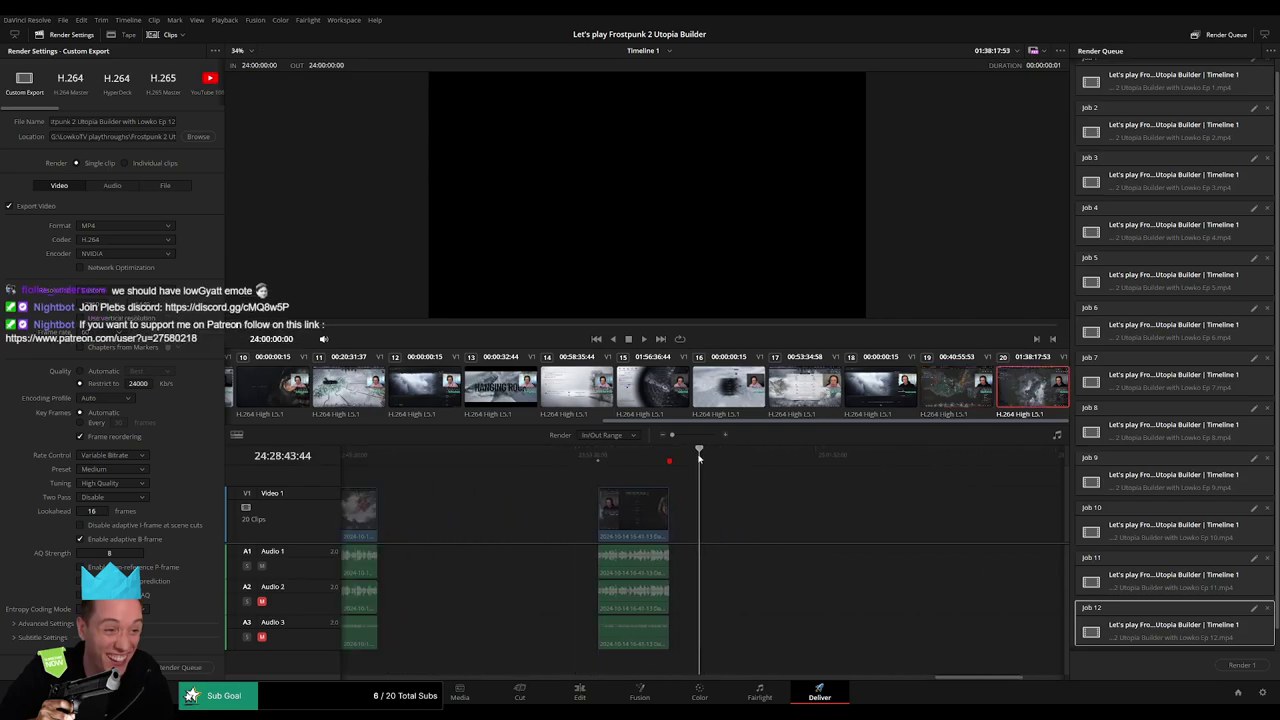
{"action": "key", "text": "Up"}
{"action": "key", "text": "o"}
{"action": "left_click", "coordinate": [172, 121]}
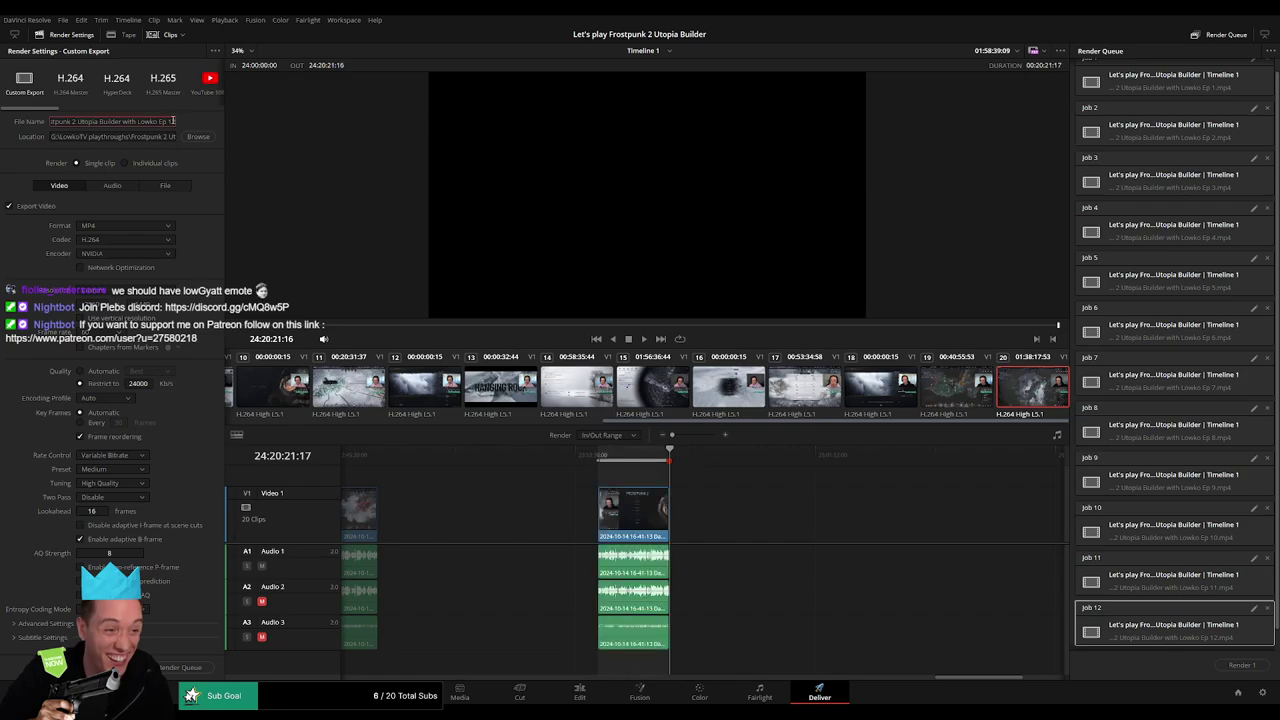
{"action": "type", "text": "3"}
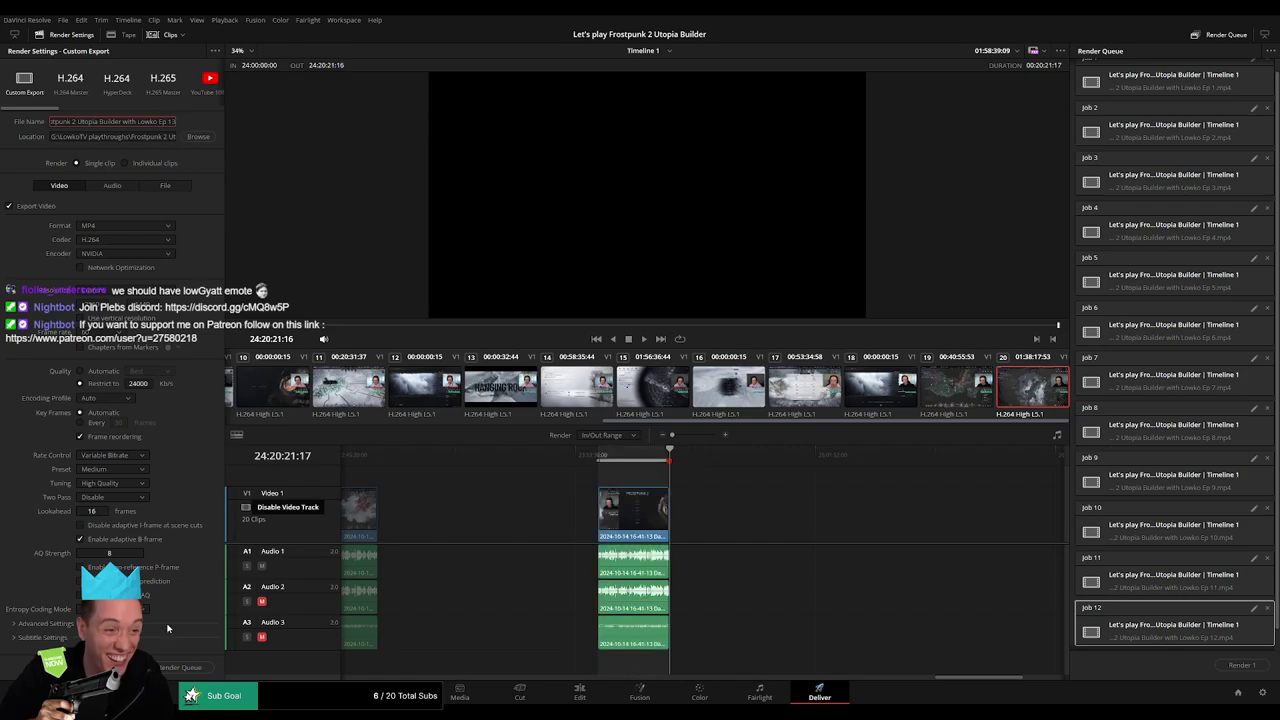
{"action": "left_click", "coordinate": [180, 667]}
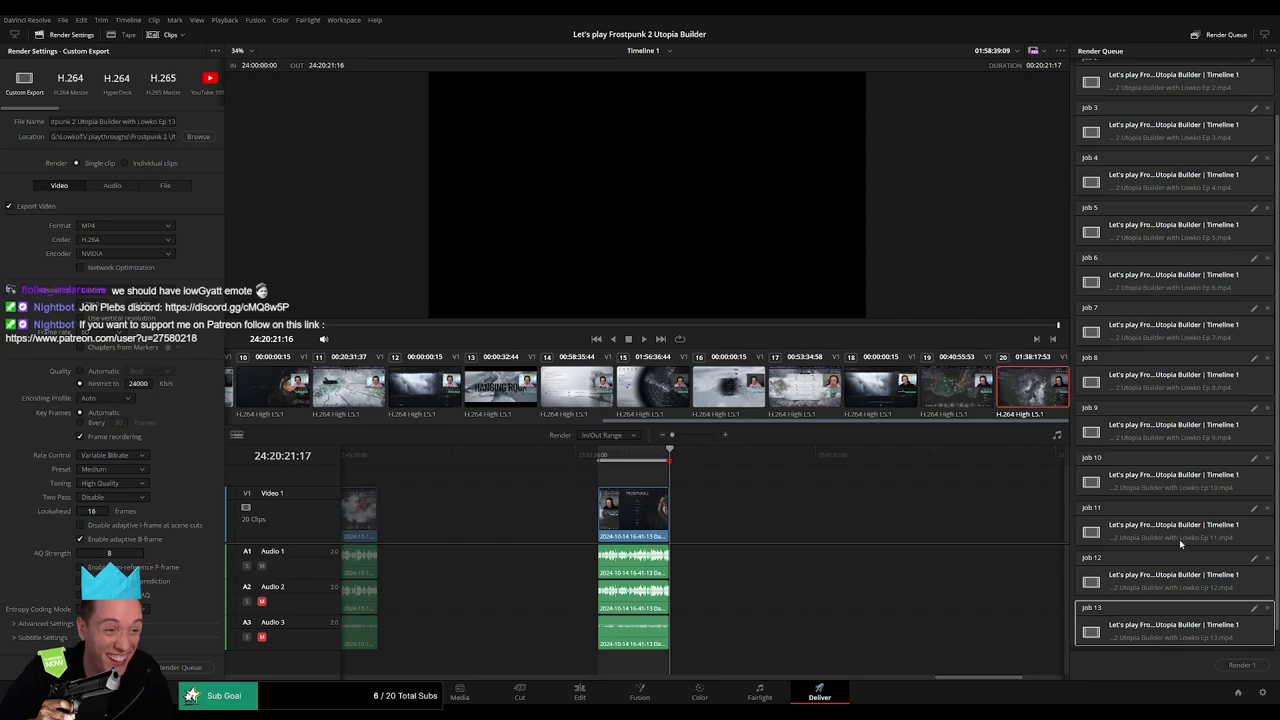